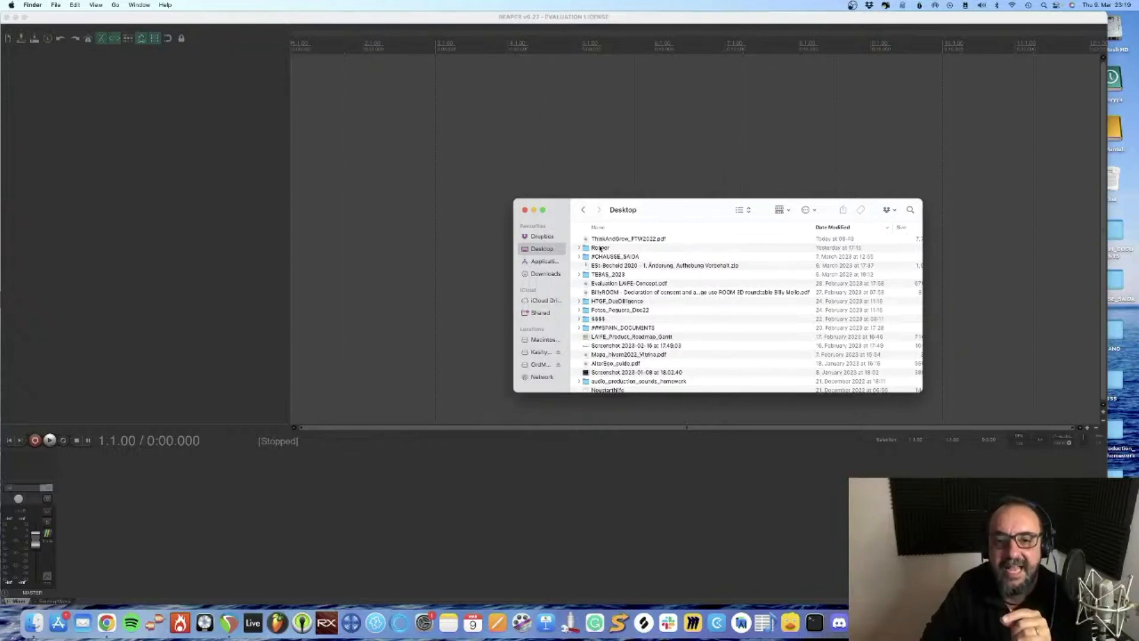
Import LavaReverseLoop2.wav from the Desktop's Reaper/MoritzLava folder onto a new track at the project start and play it
double_click(600, 248)
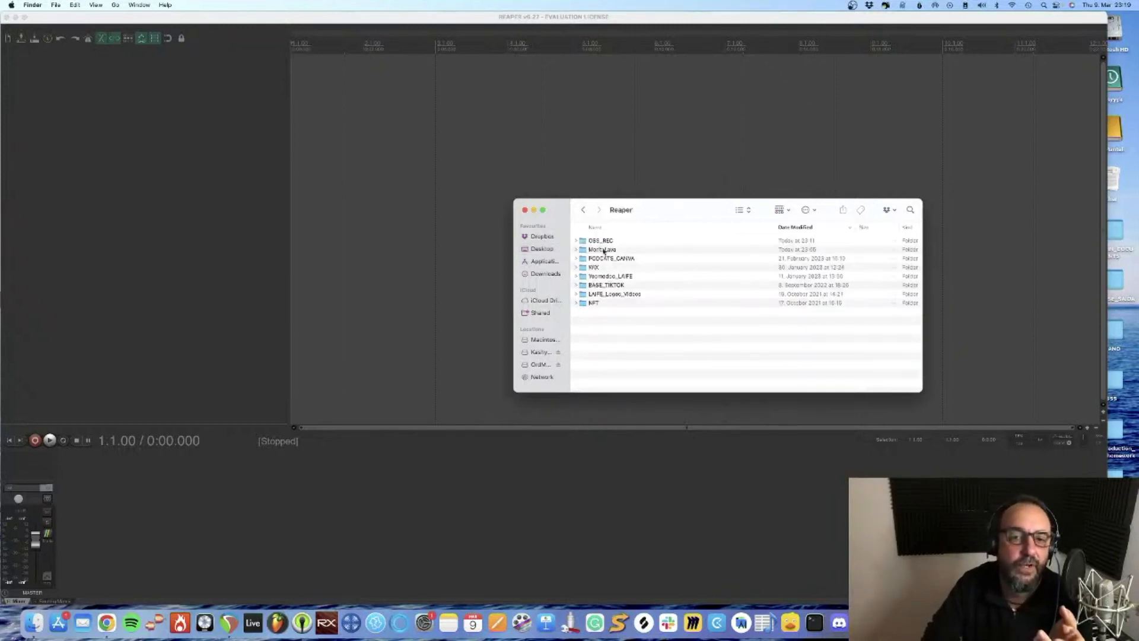
double_click(604, 249)
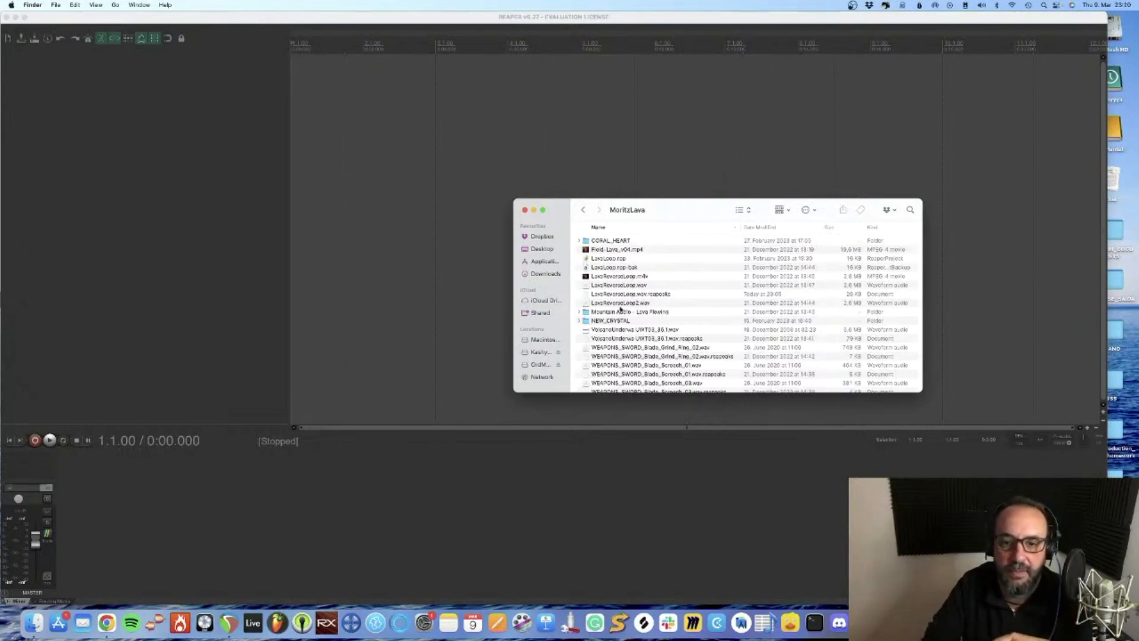
drag(621, 303, 383, 71)
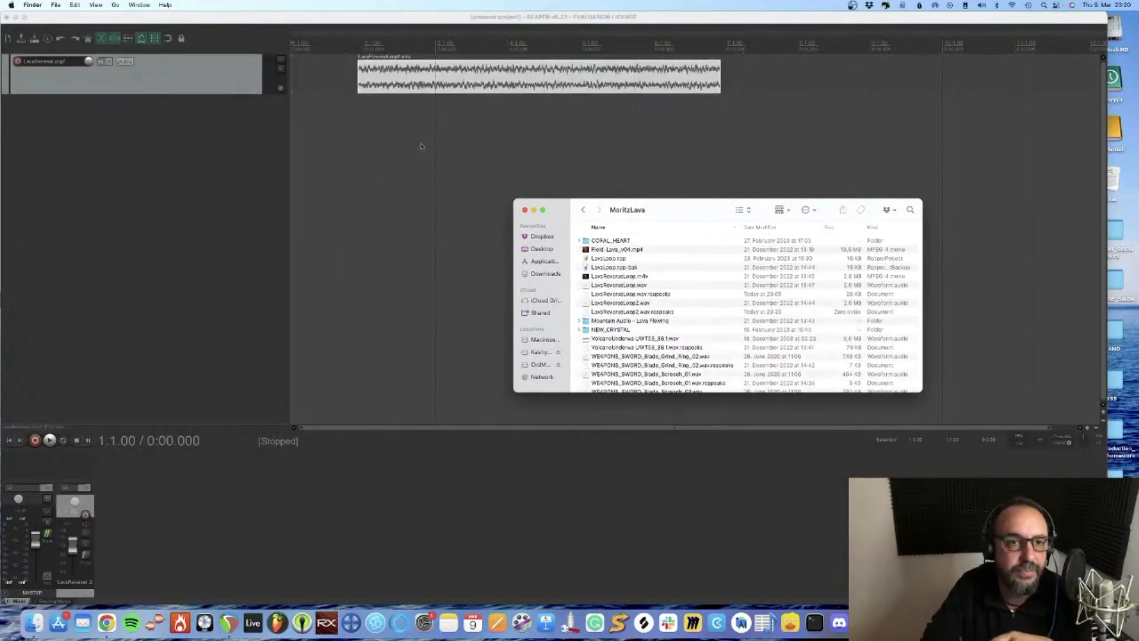
click(385, 73)
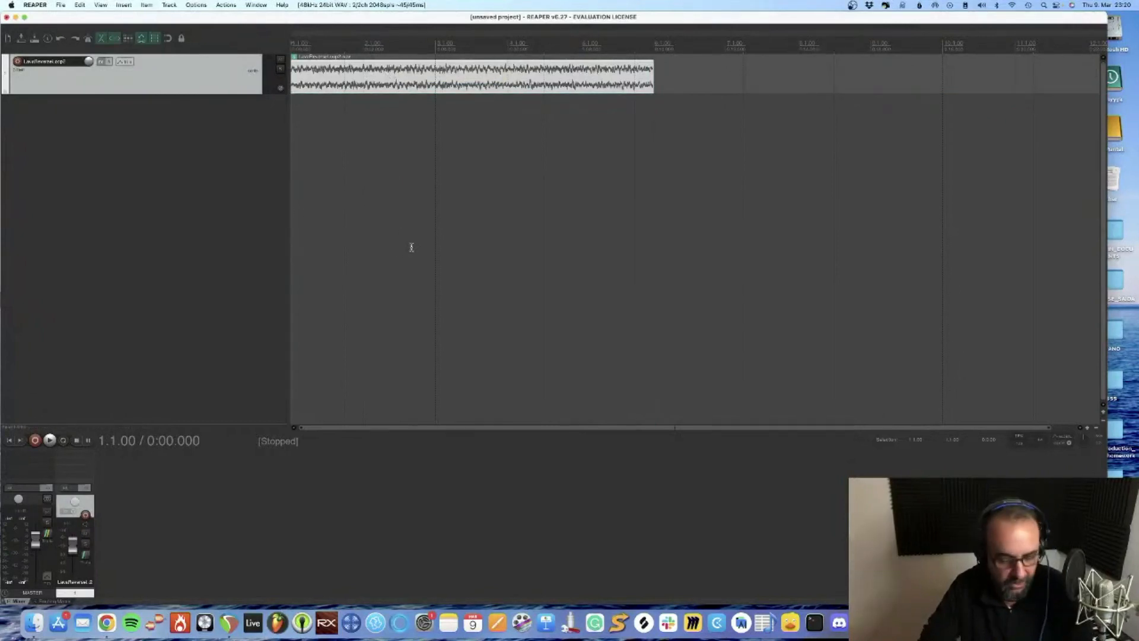
key(space)
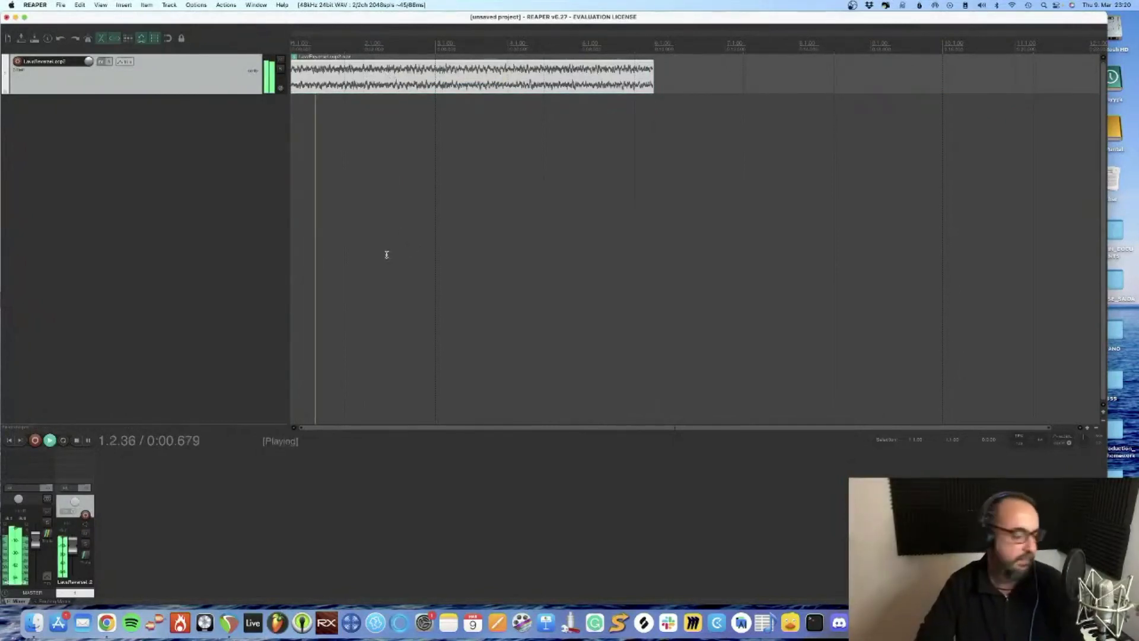
Switch to OBS Studio to check the audio levels during playback, minimise it, and stop REAPER's playback at the project start
key(super+Tab)
key(super+Tab)
key(super+Tab)
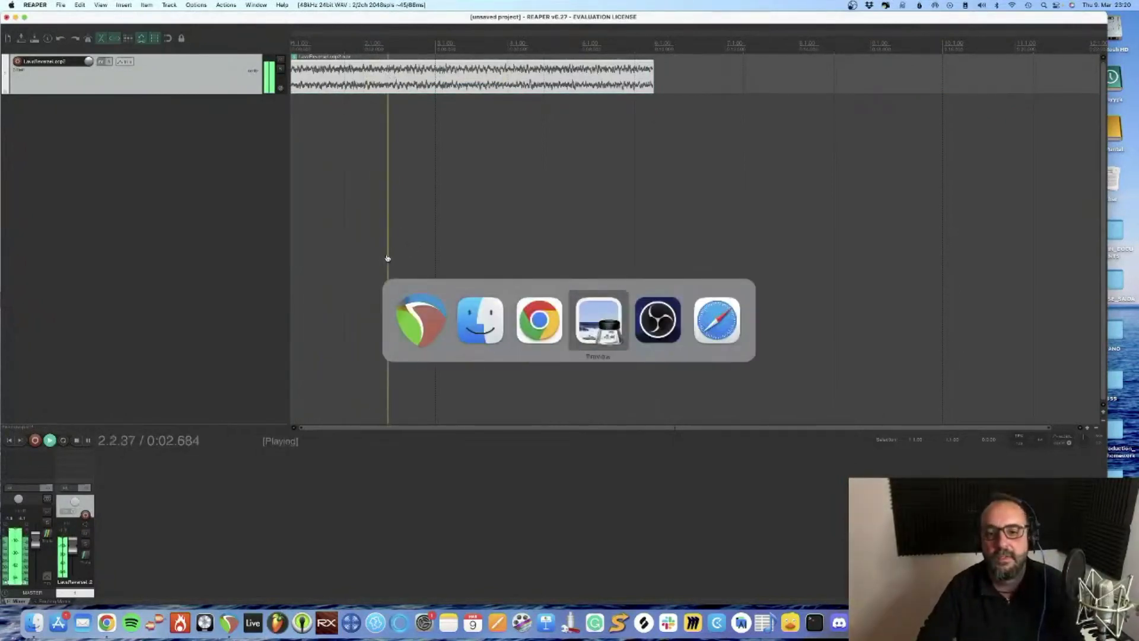
key(F11)
key(F11)
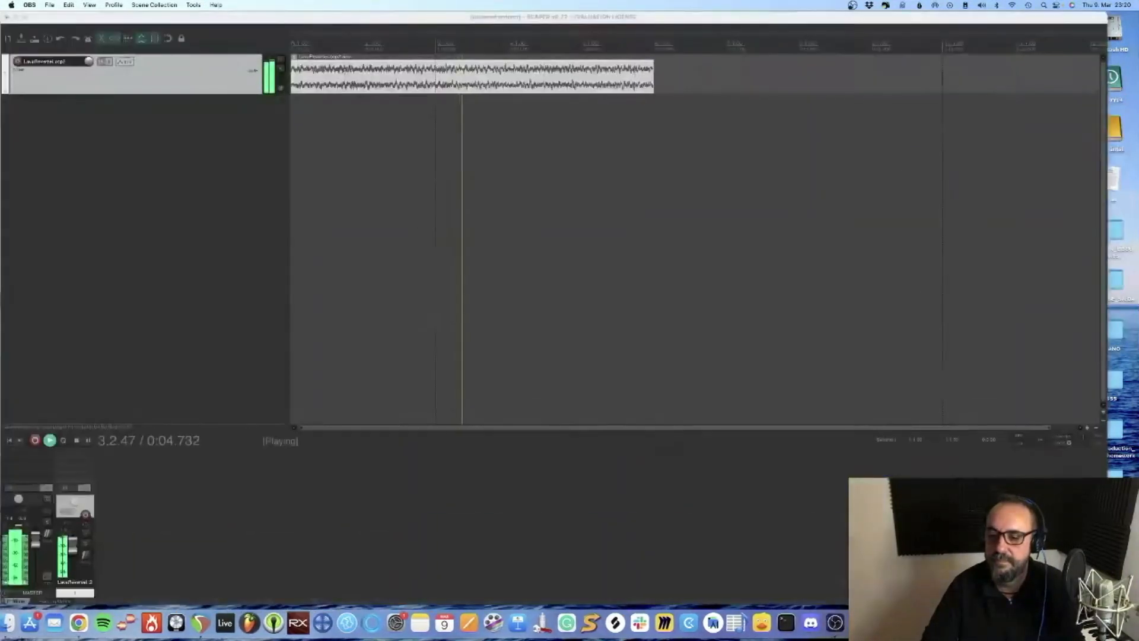
click(1075, 623)
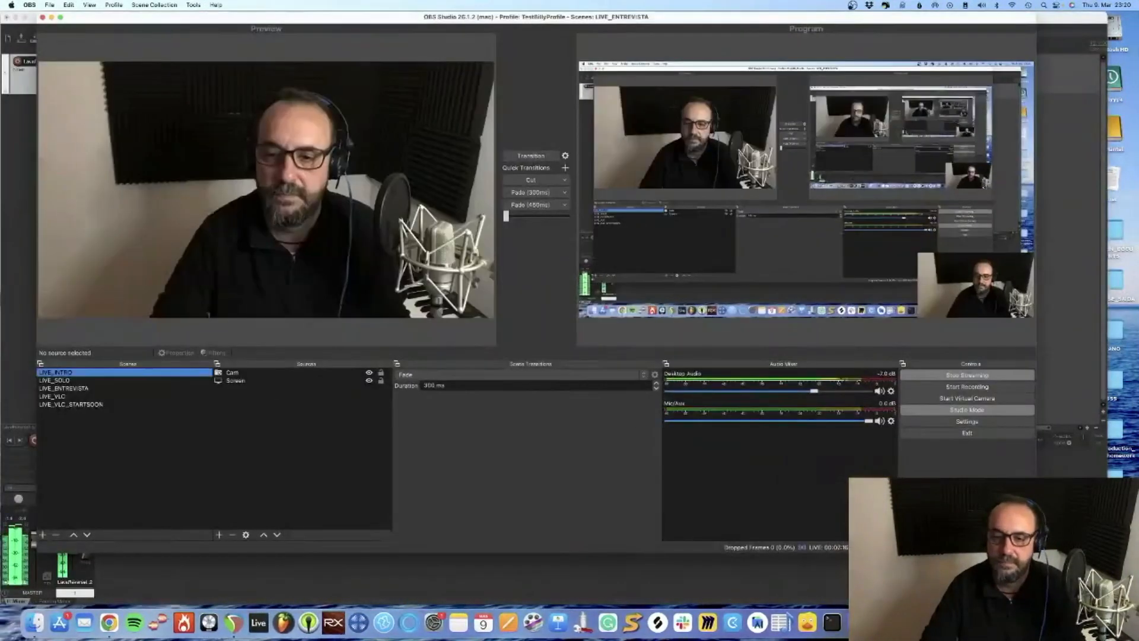
click(52, 17)
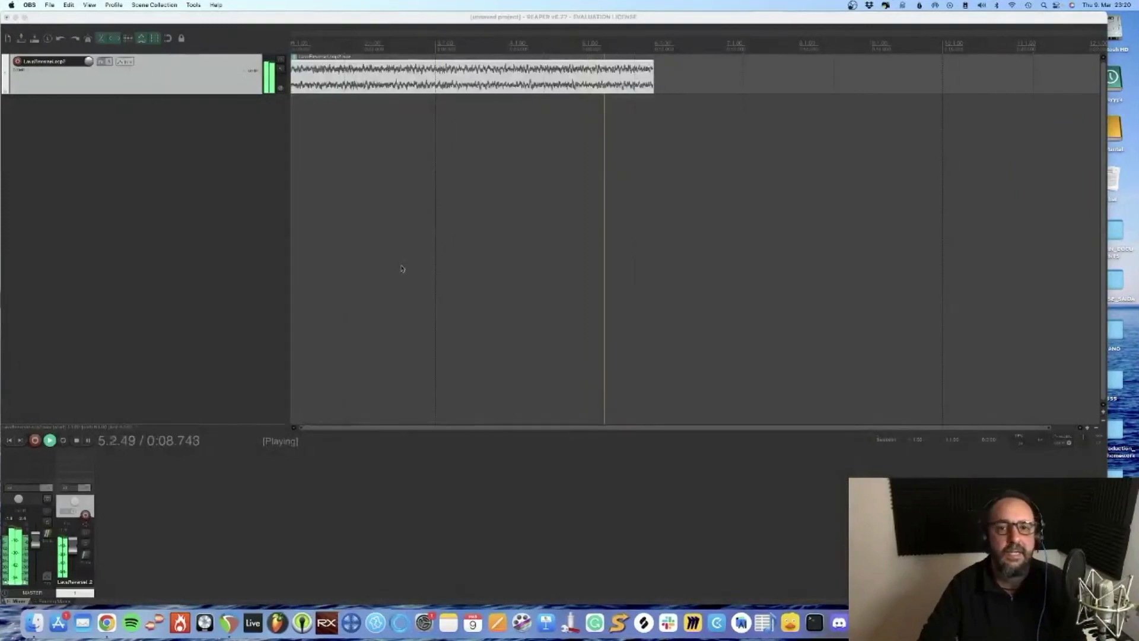
click(561, 208)
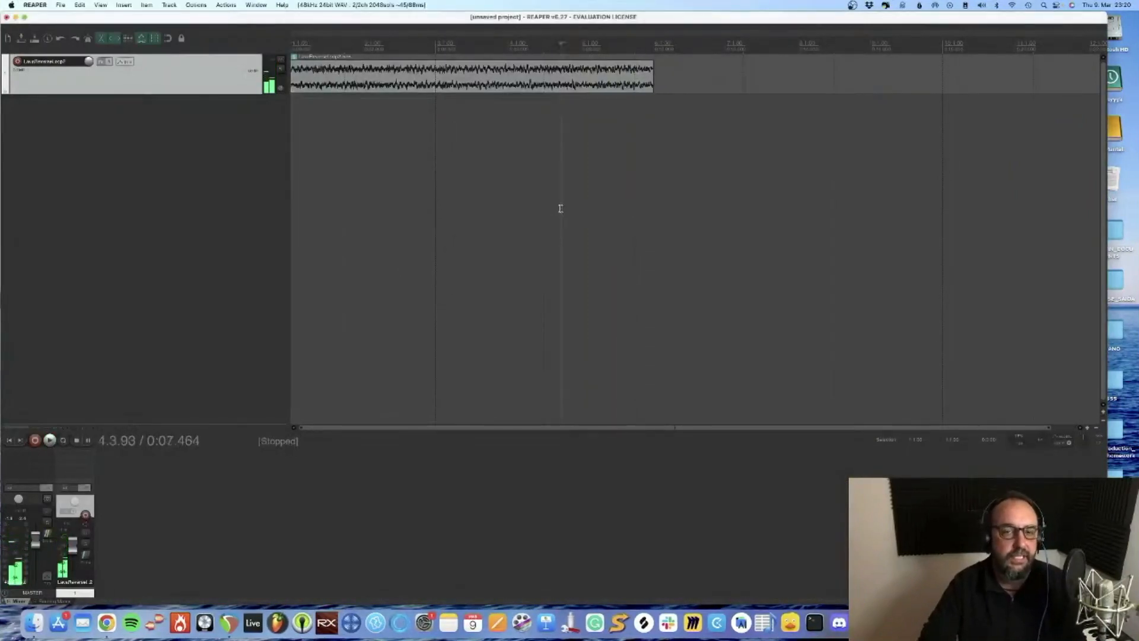
click(8, 440)
Import the lava v04 MP4 video from the MoritzLava folder onto a second track and show the Video Window
key(super+Tab)
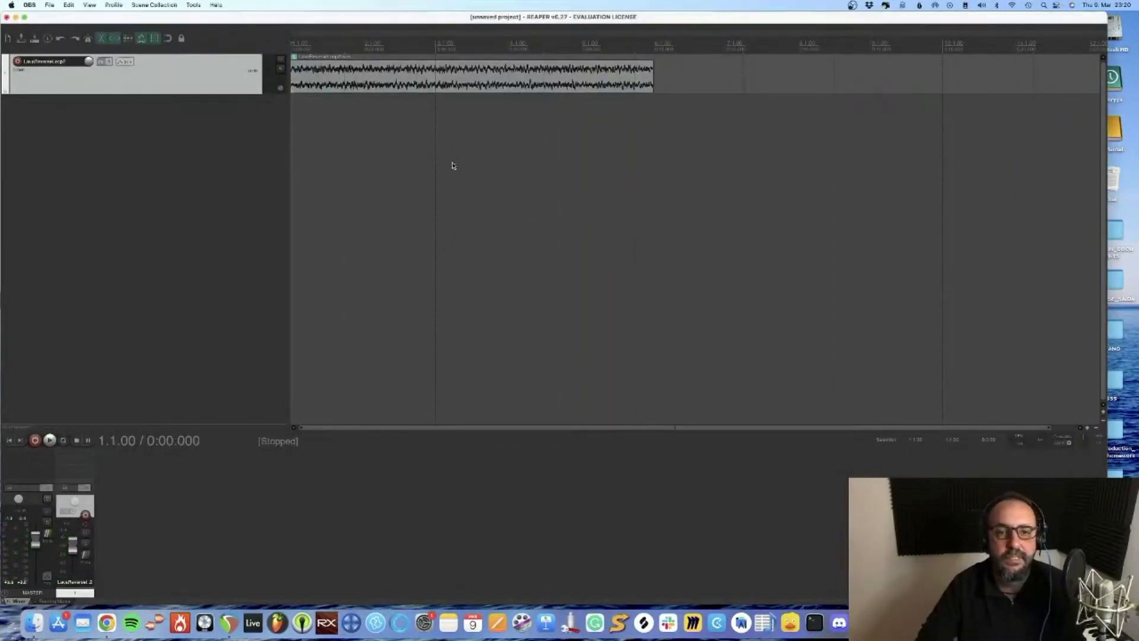
key(super+Tab)
key(super+Tab)
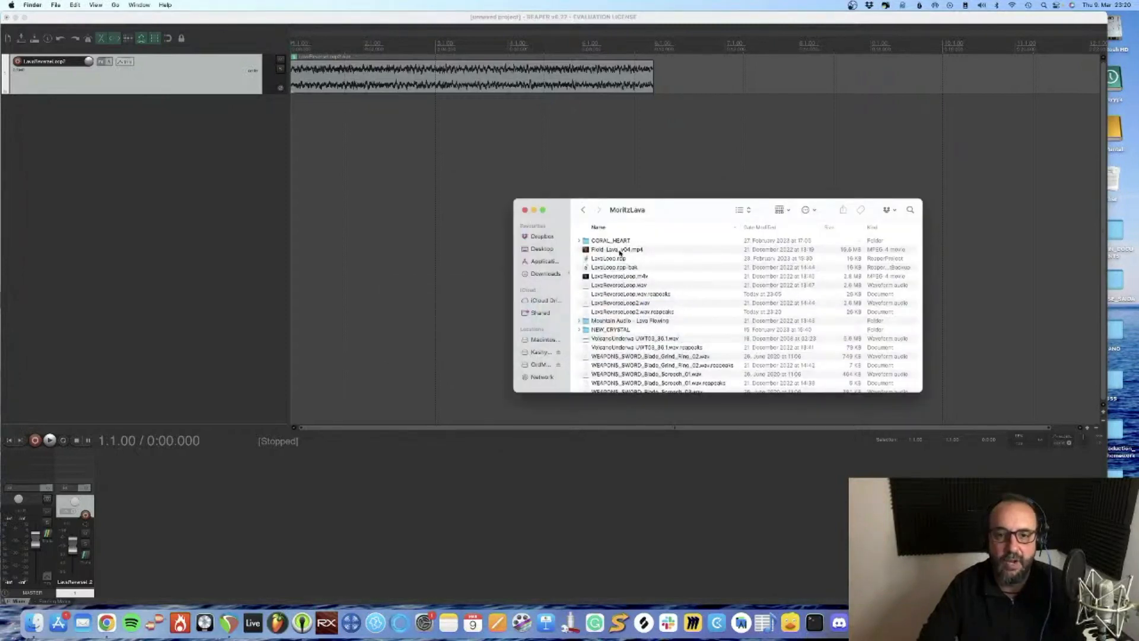
drag(619, 252, 436, 124)
click(101, 5)
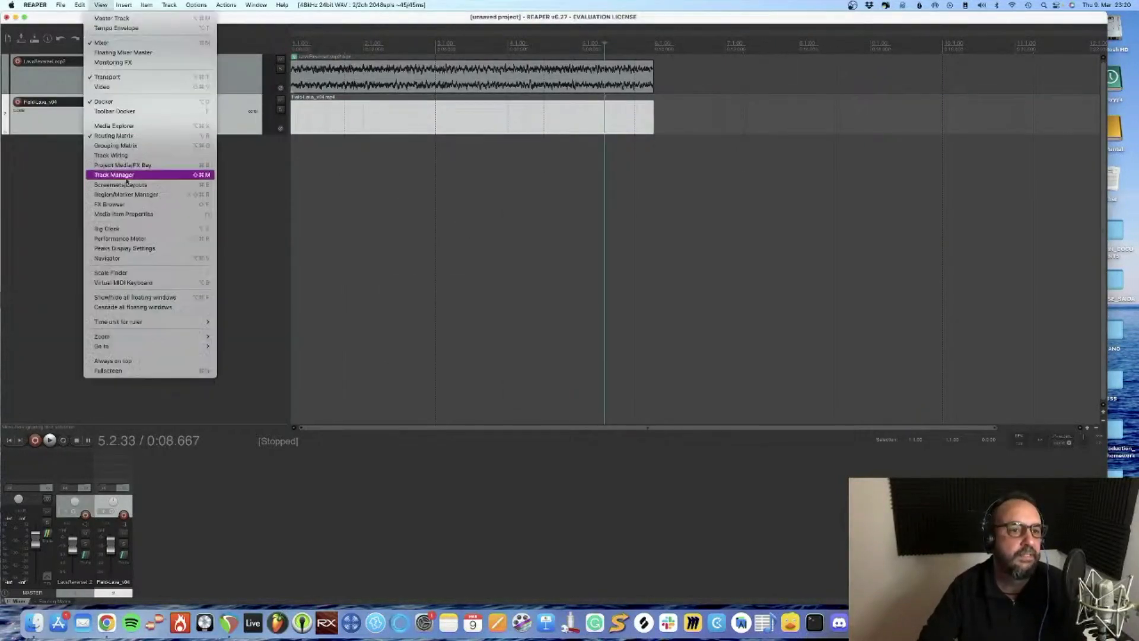
click(113, 84)
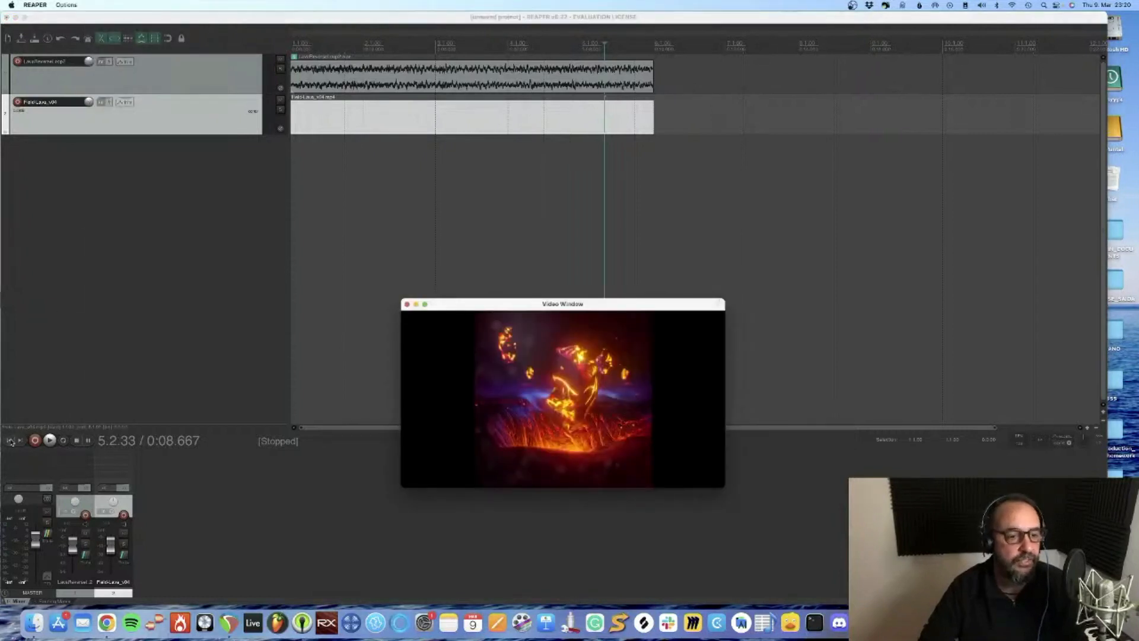
Play the video with the lava audio from the project start, stop playback, and close the Video Window
click(10, 440)
key(space)
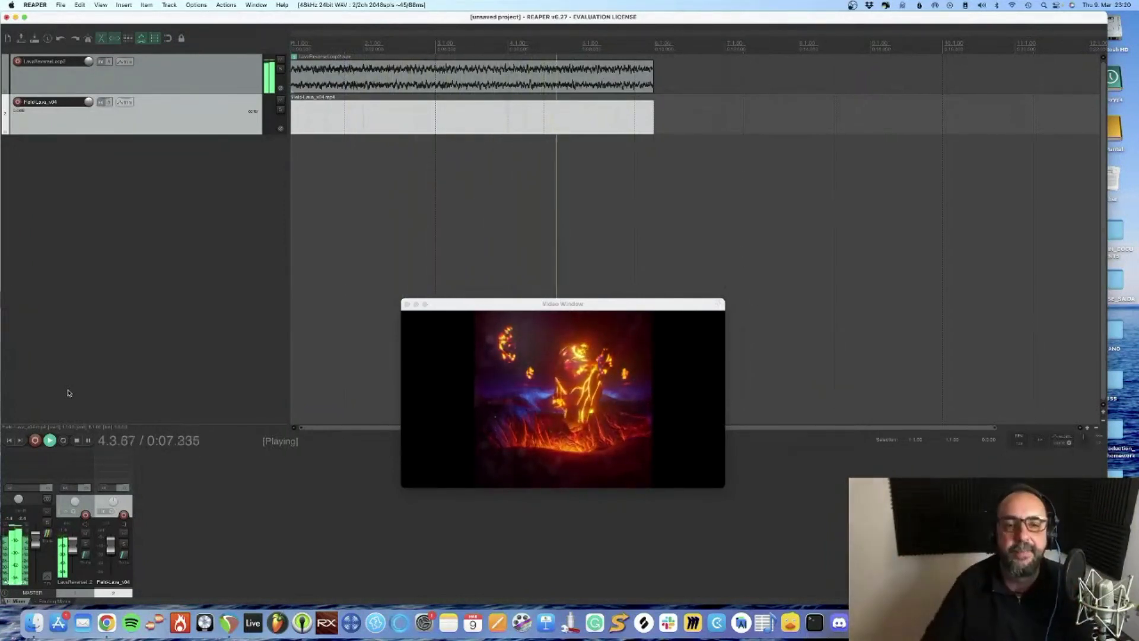
key(space)
click(393, 299)
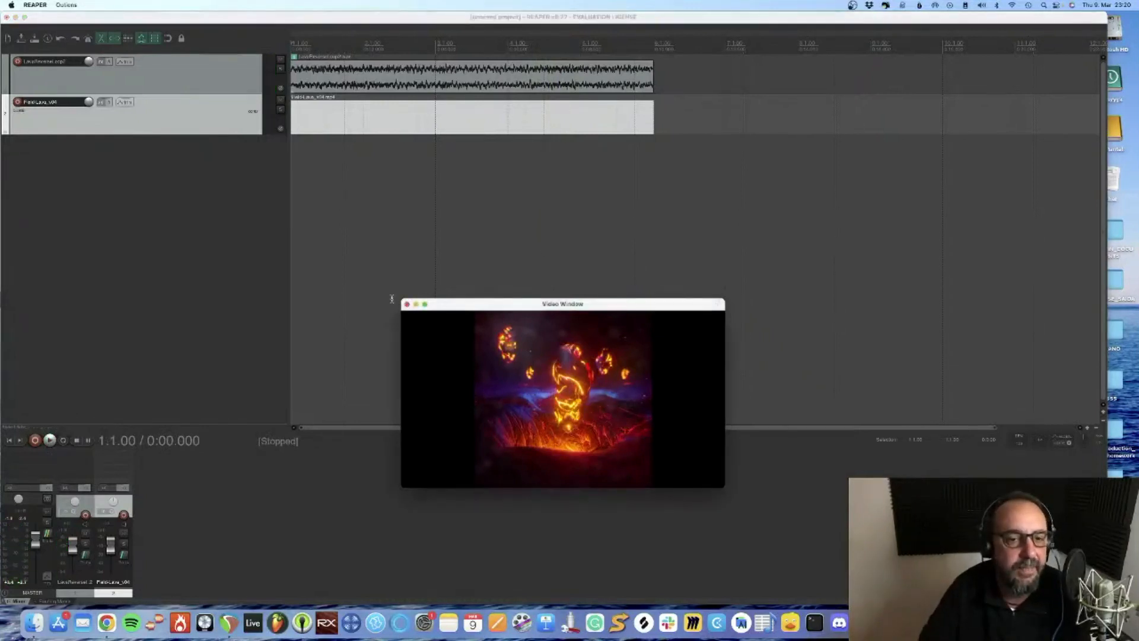
click(407, 304)
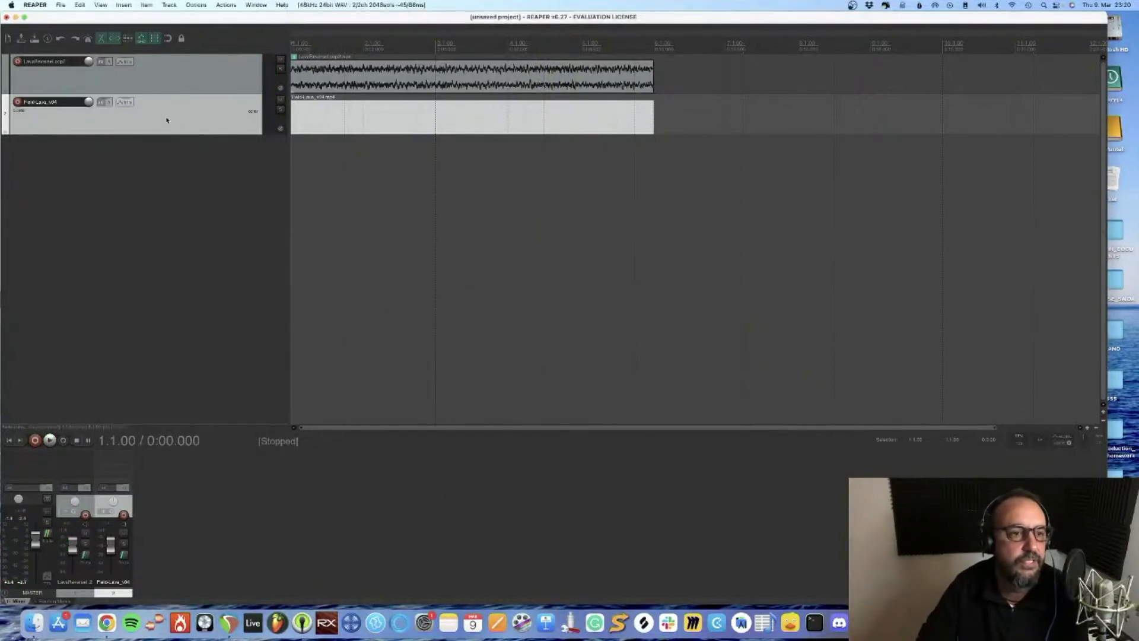
Delete the lava video track and the lava audio track from the project
key(Delete)
click(595, 216)
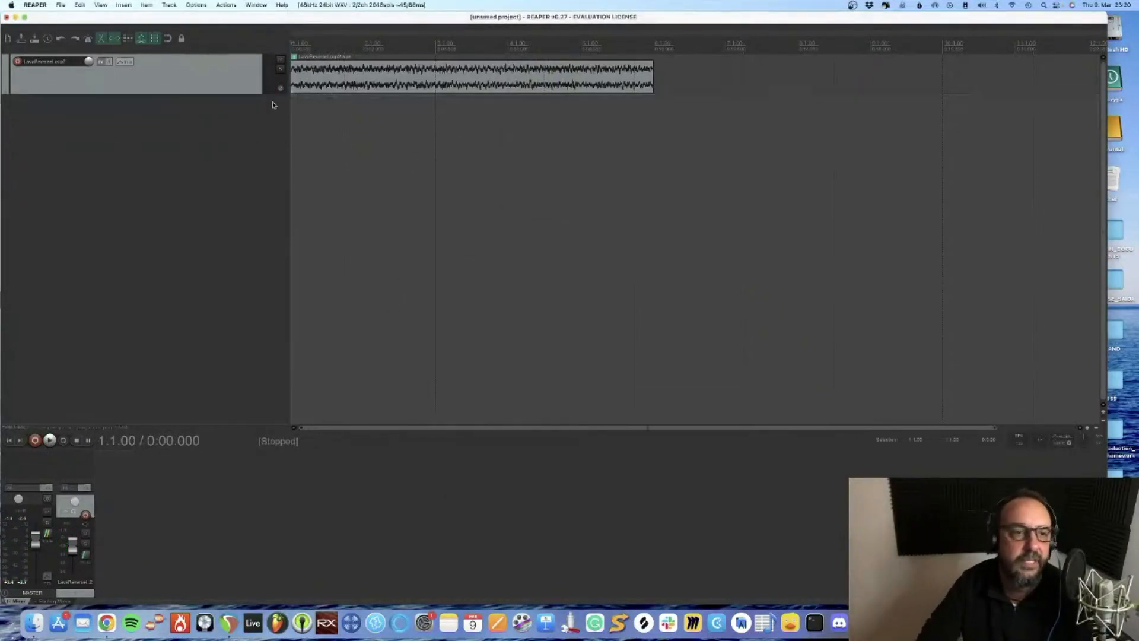
click(222, 87)
key(Delete)
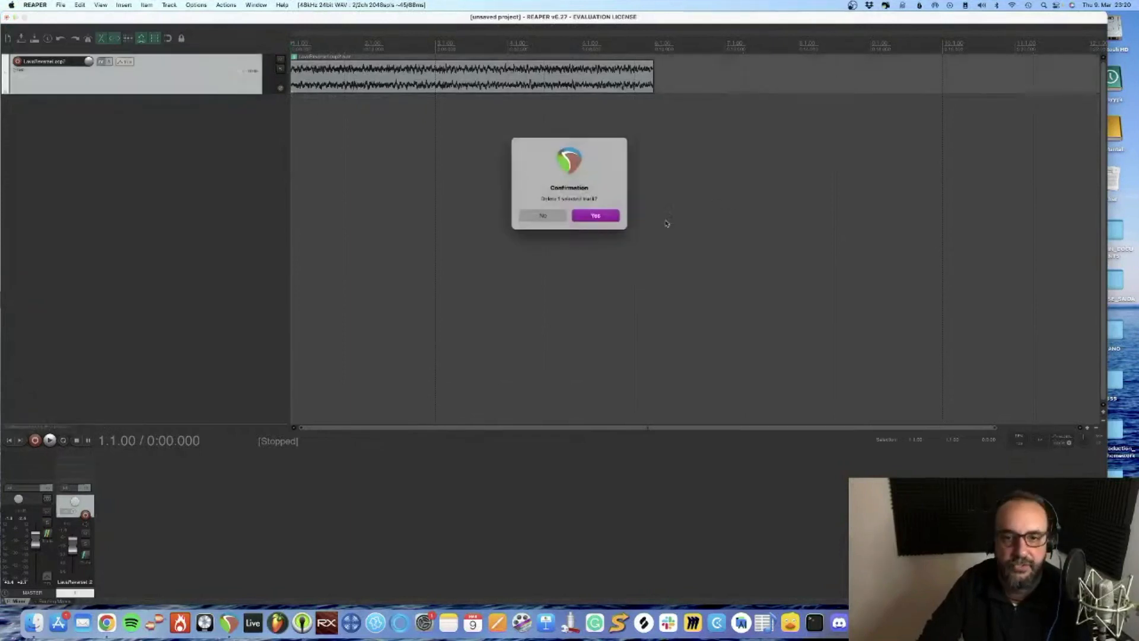
click(595, 216)
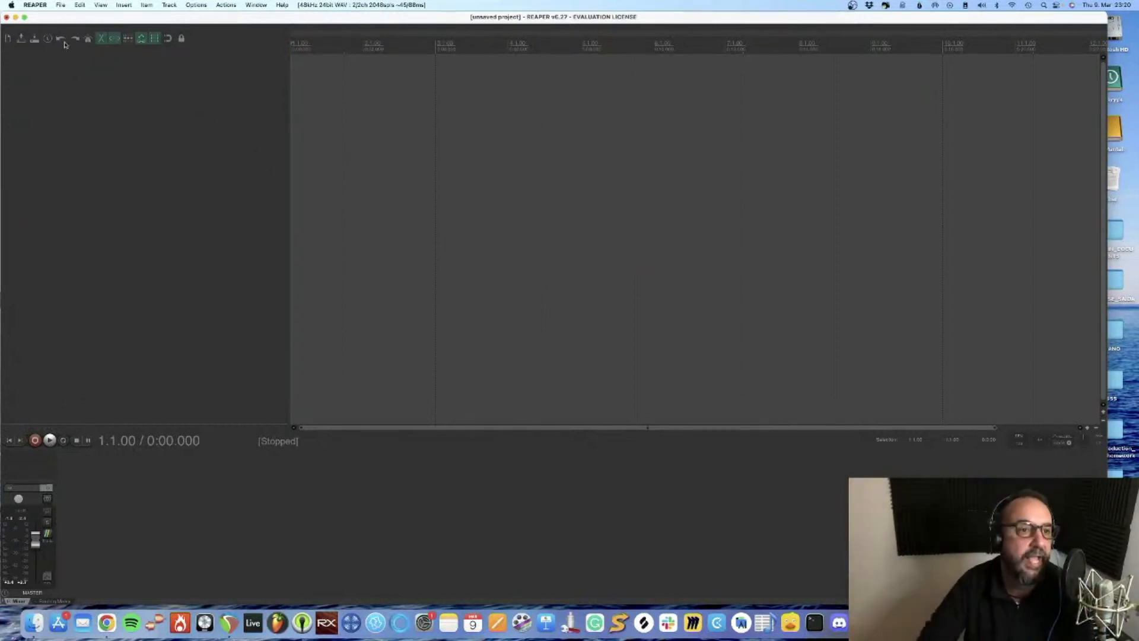
View REAPER's version and credits information and close it
click(36, 5)
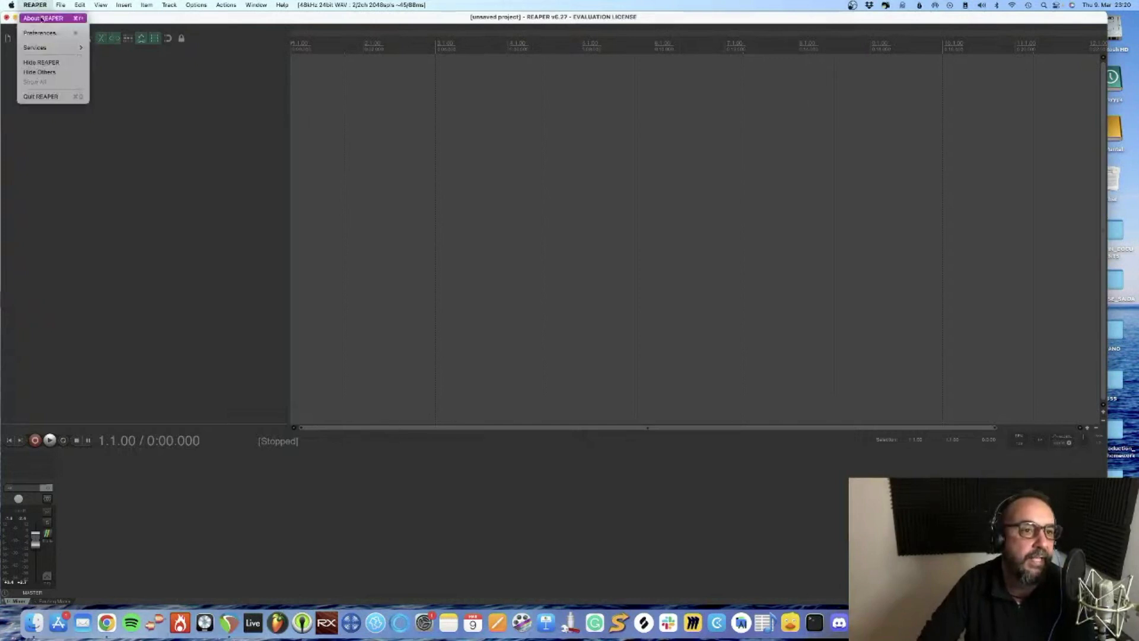
click(43, 18)
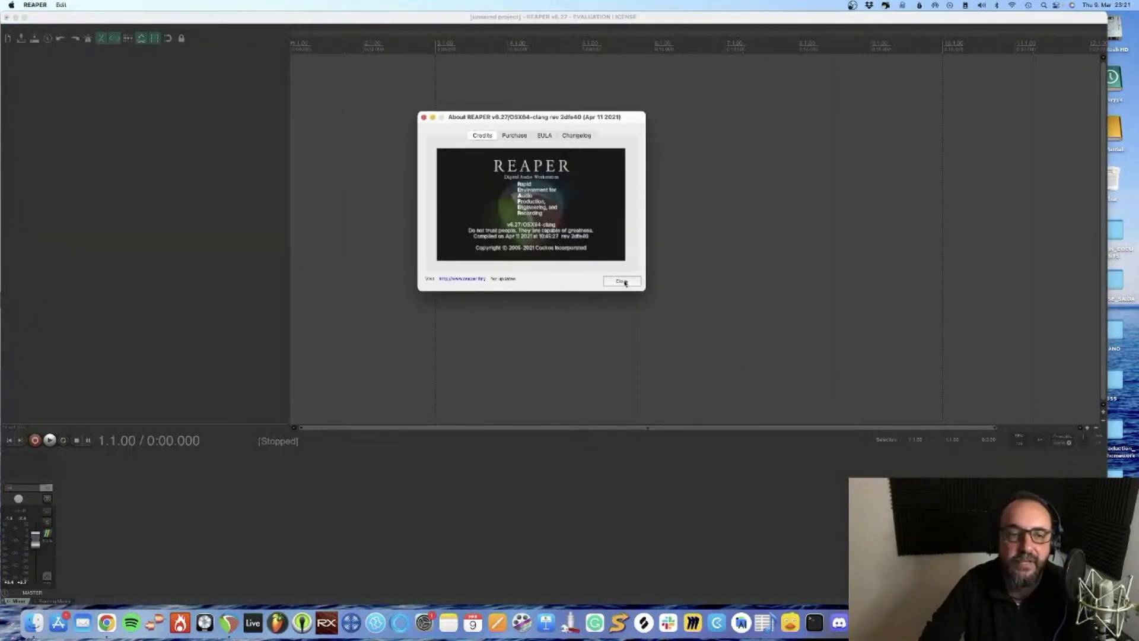
click(626, 282)
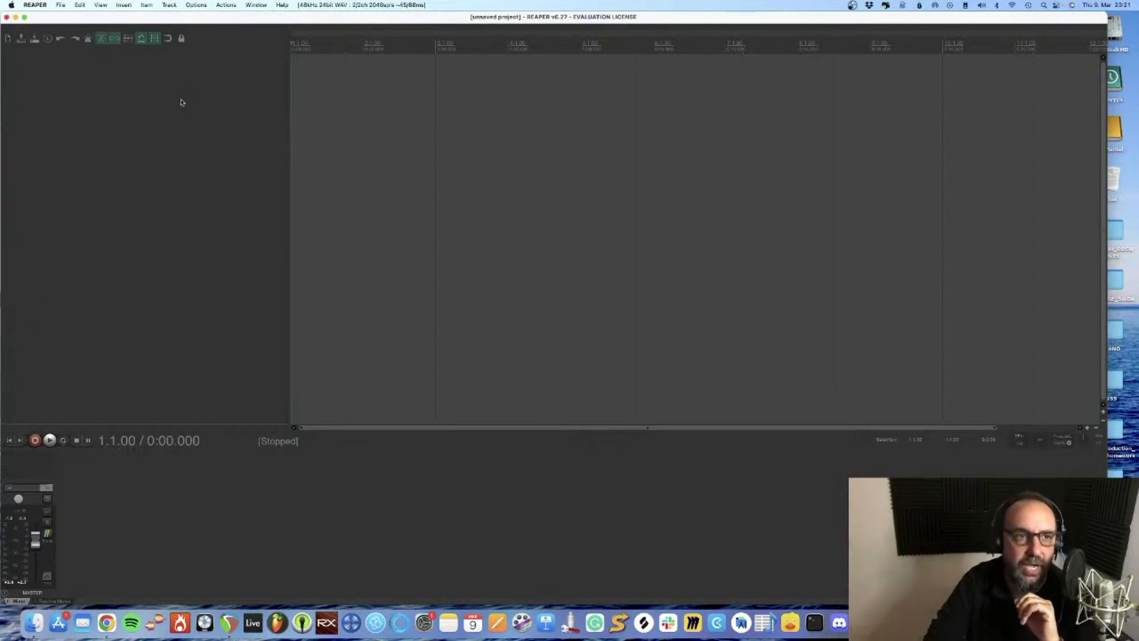
Insert a new track in the empty project and name it VOZ01
click(124, 5)
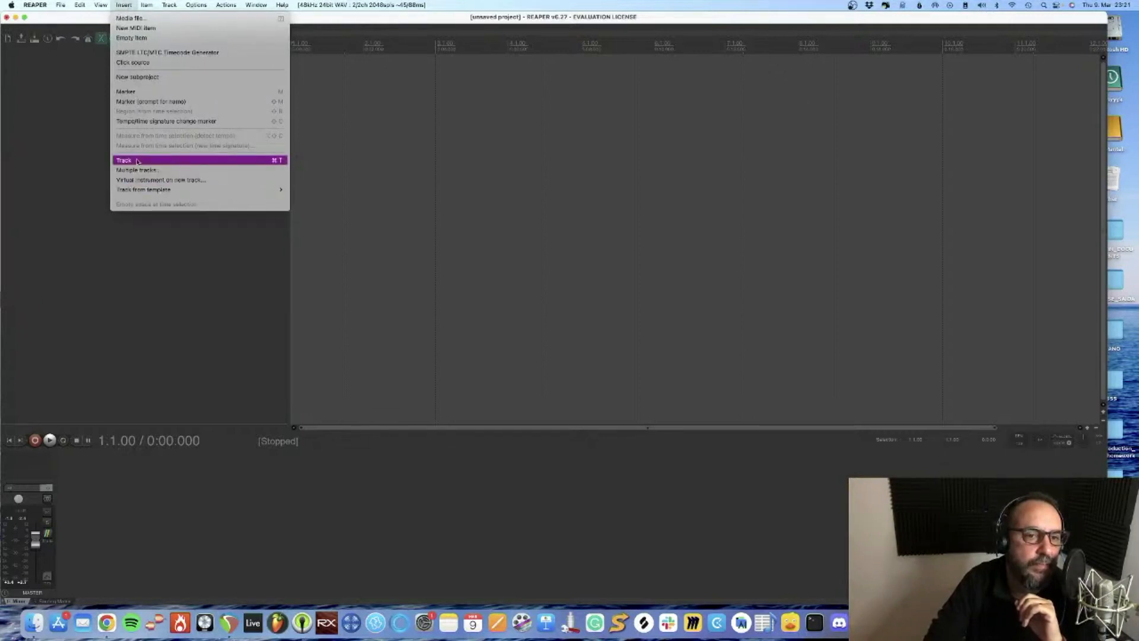
click(137, 161)
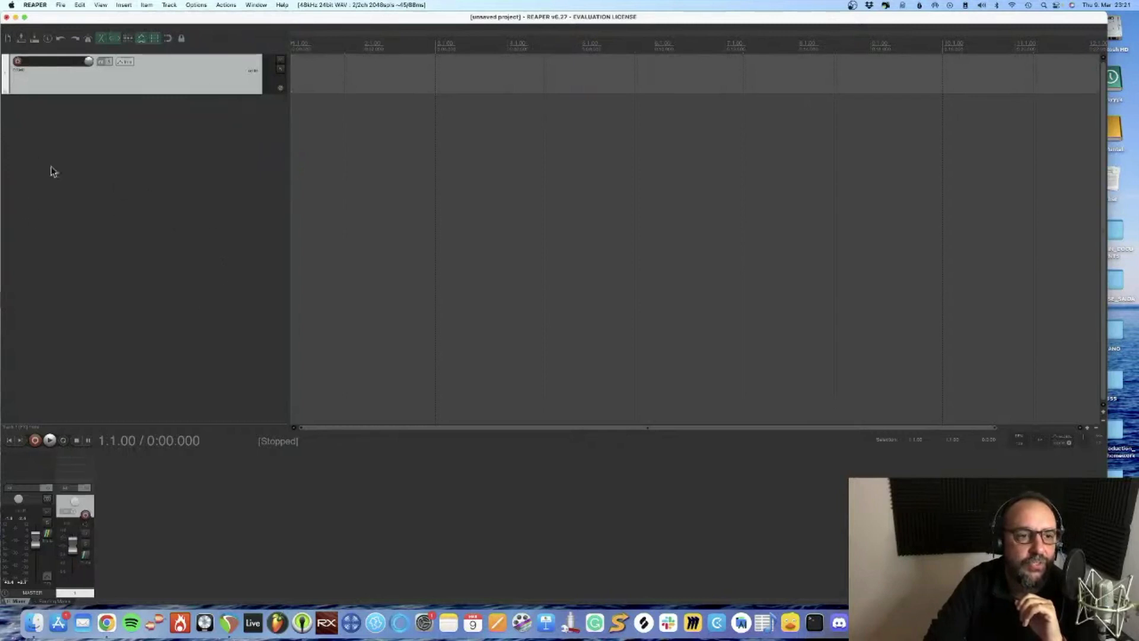
right_click(144, 199)
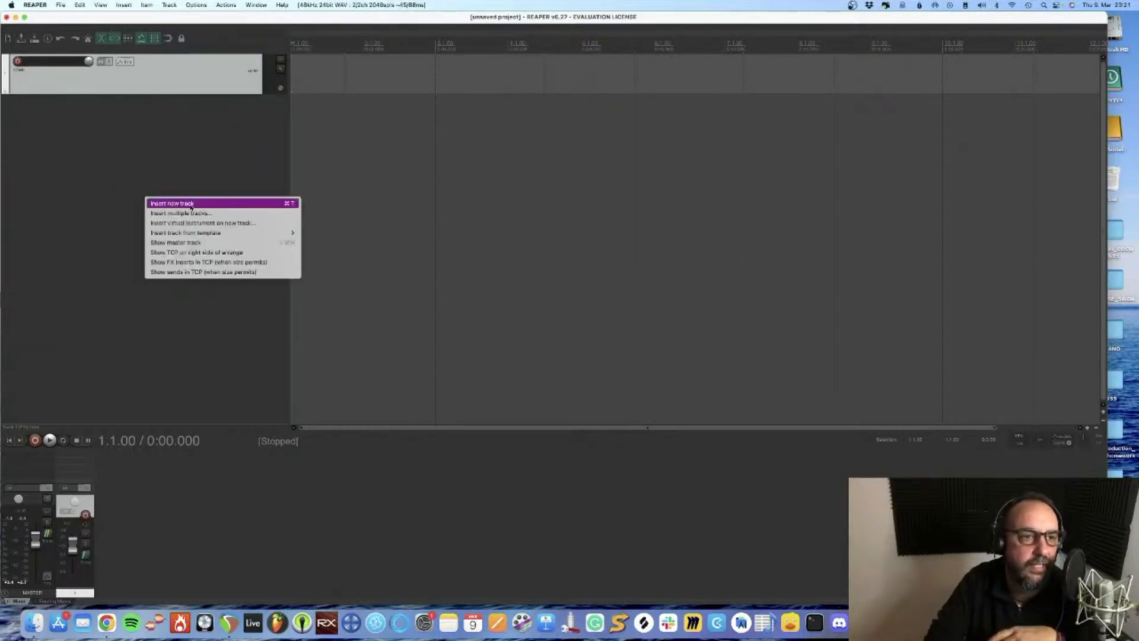
click(123, 146)
double_click(52, 61)
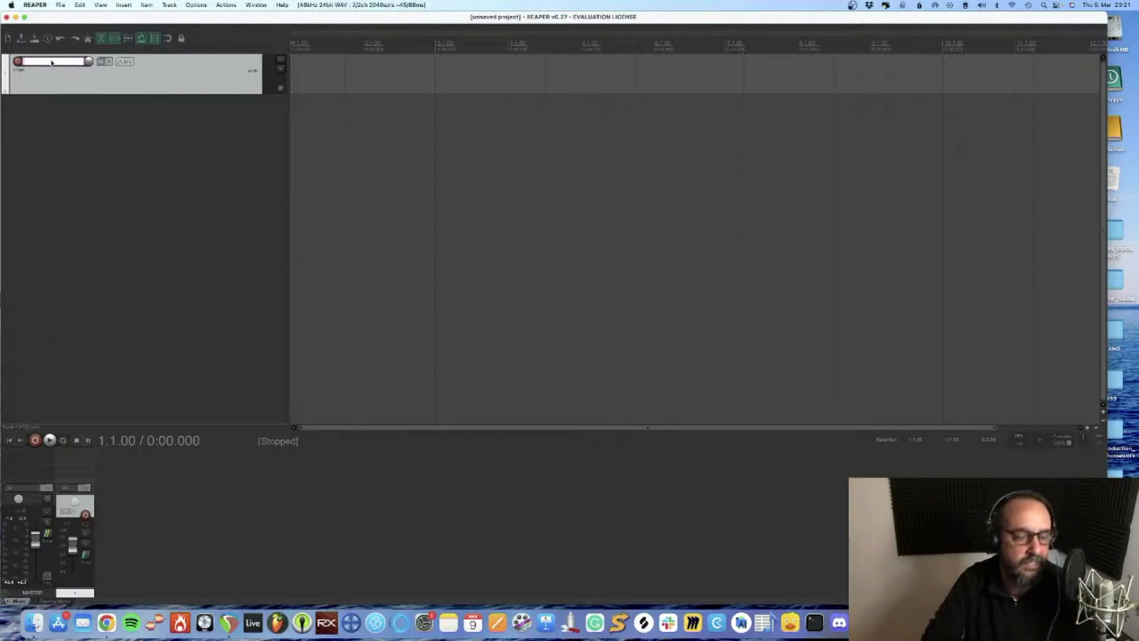
text(VOX01)
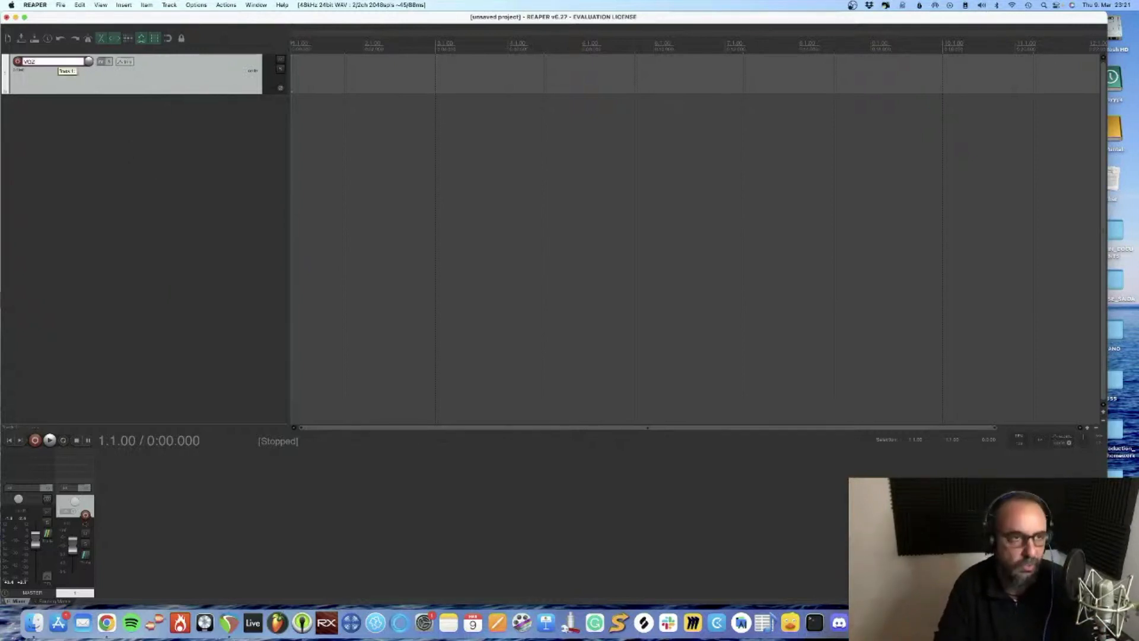
key(Return)
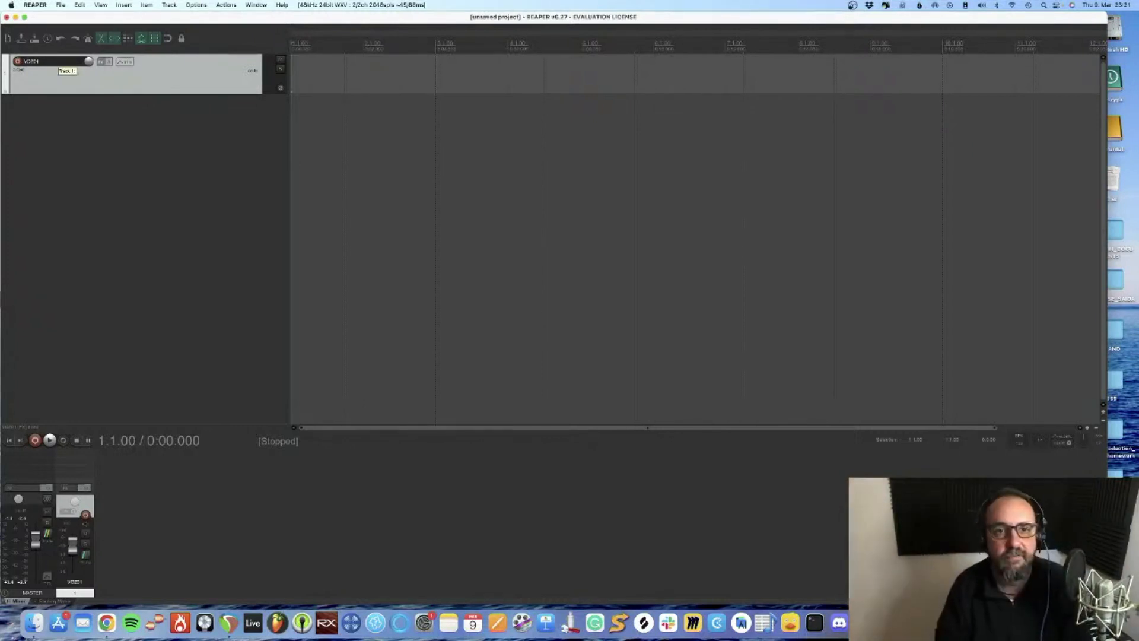
Save the project as Podcast_Teste_090323
key(super+s)
click(747, 390)
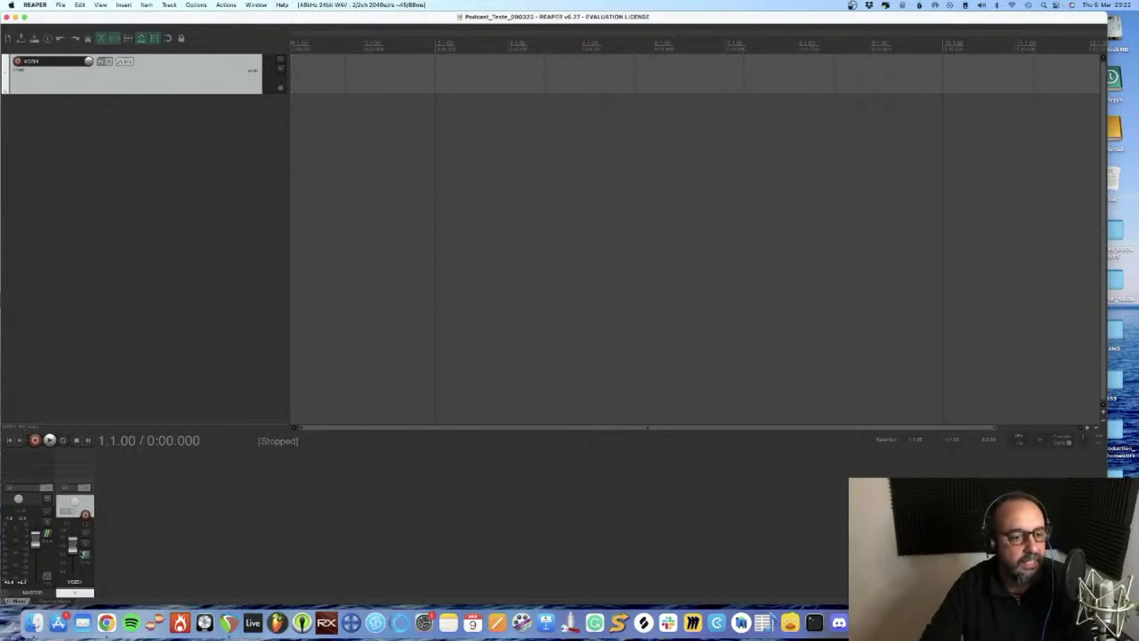
Nudge the VOZ01 track's volume fader in the mixer
right_click(116, 552)
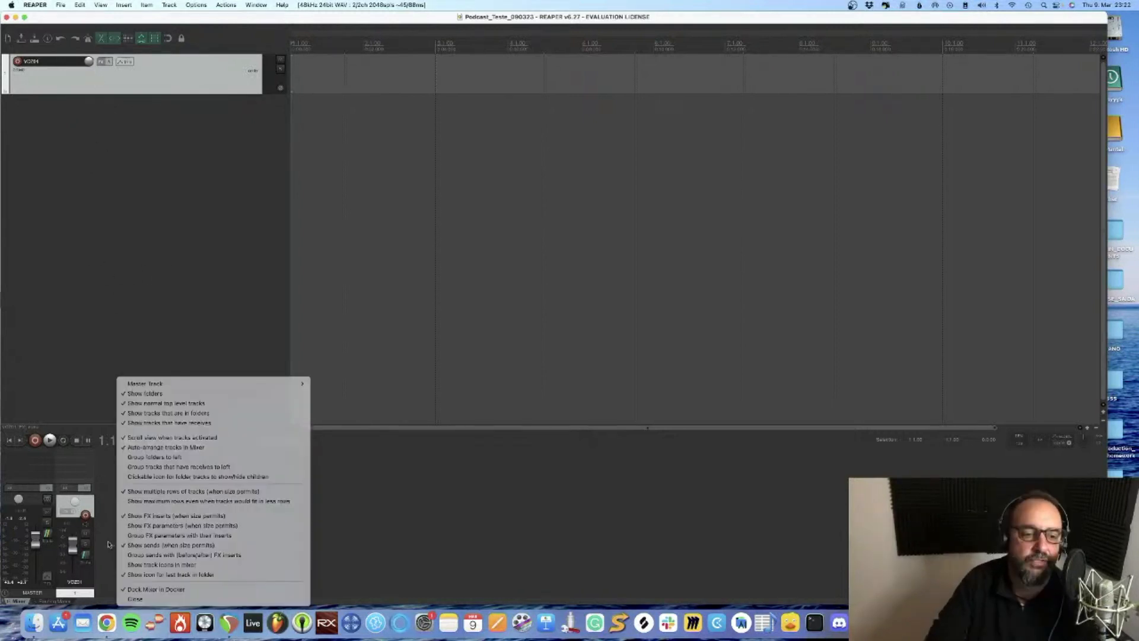
click(71, 553)
mouse_move(70, 550)
mouse_down()
mouse_move(70, 519)
mouse_move(70, 584)
mouse_move(72, 550)
mouse_up()
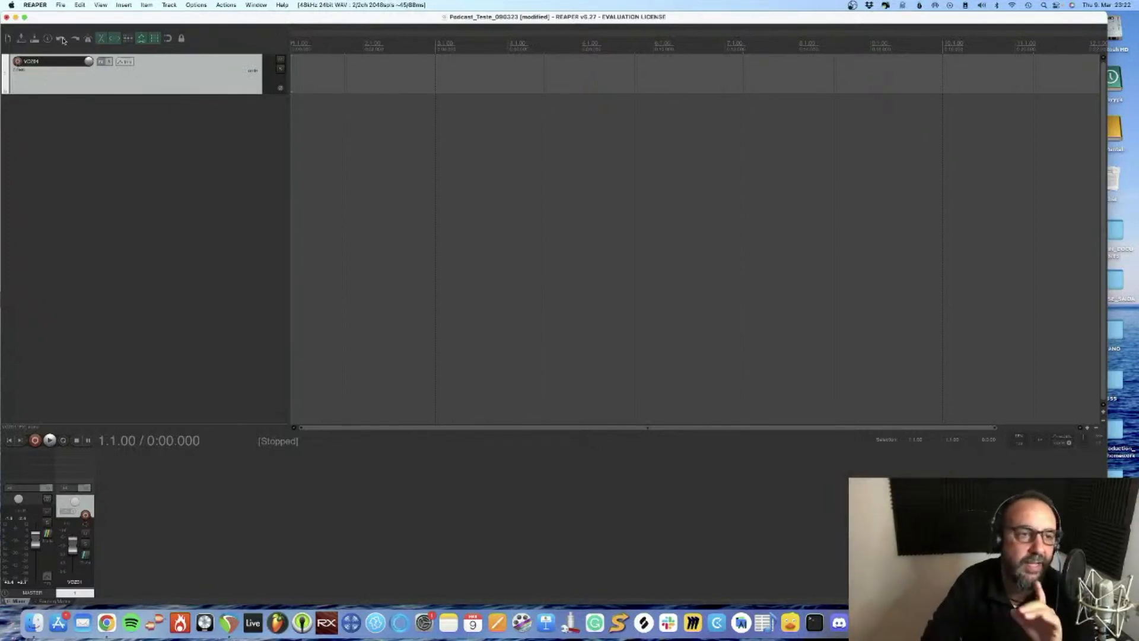
Review the audio device settings in REAPER's preferences and accept them
click(35, 4)
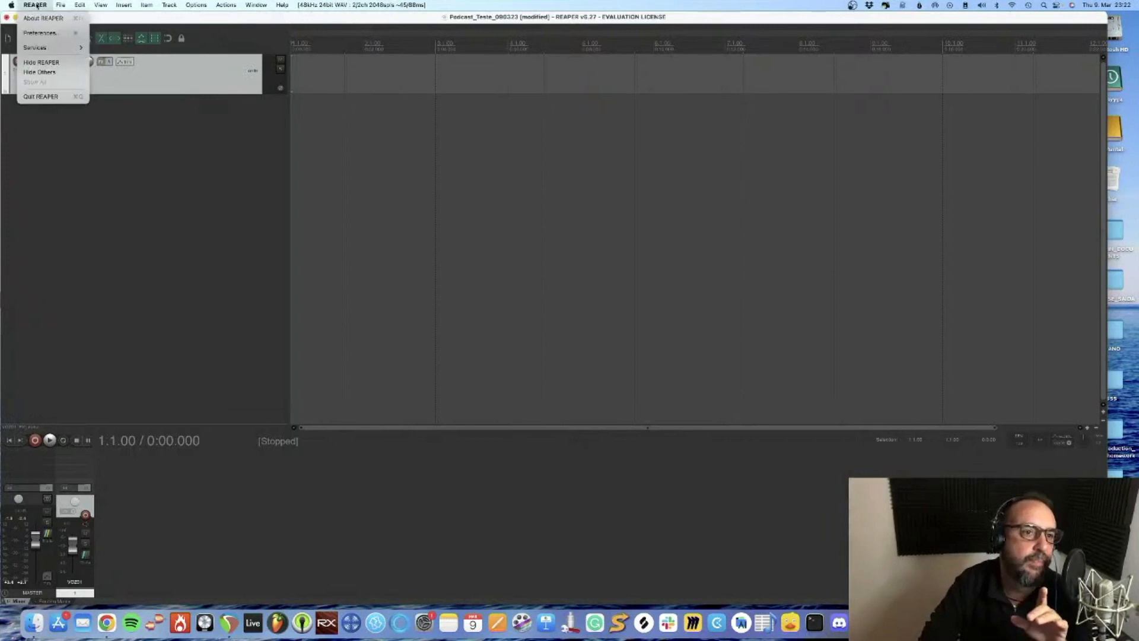
click(54, 32)
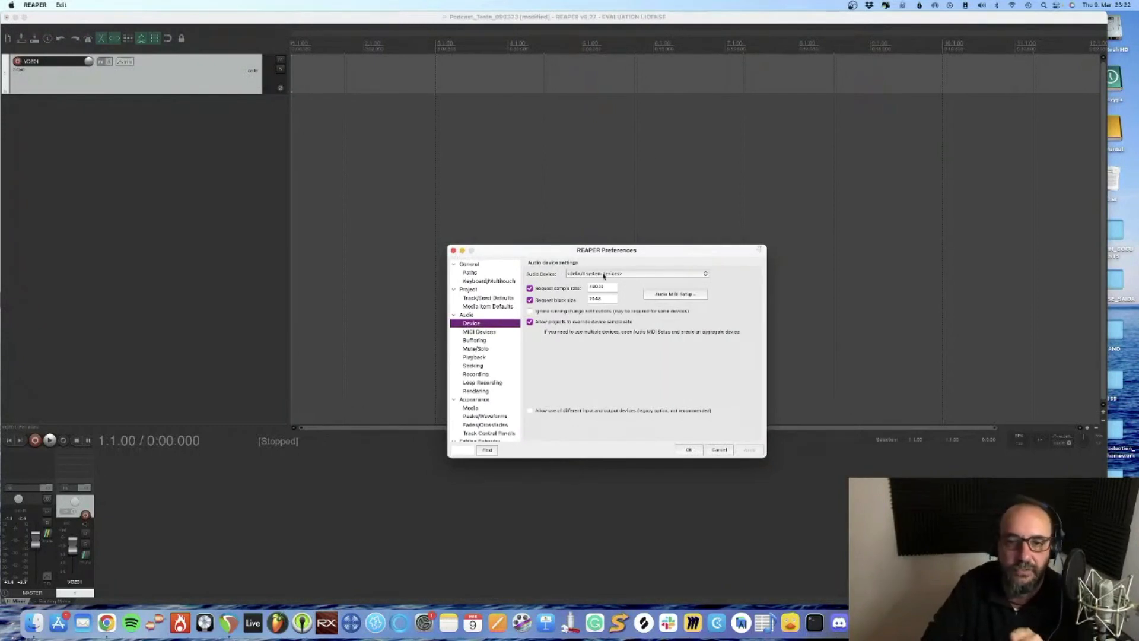
click(688, 450)
Arm the VOZ01 track for recording
click(17, 61)
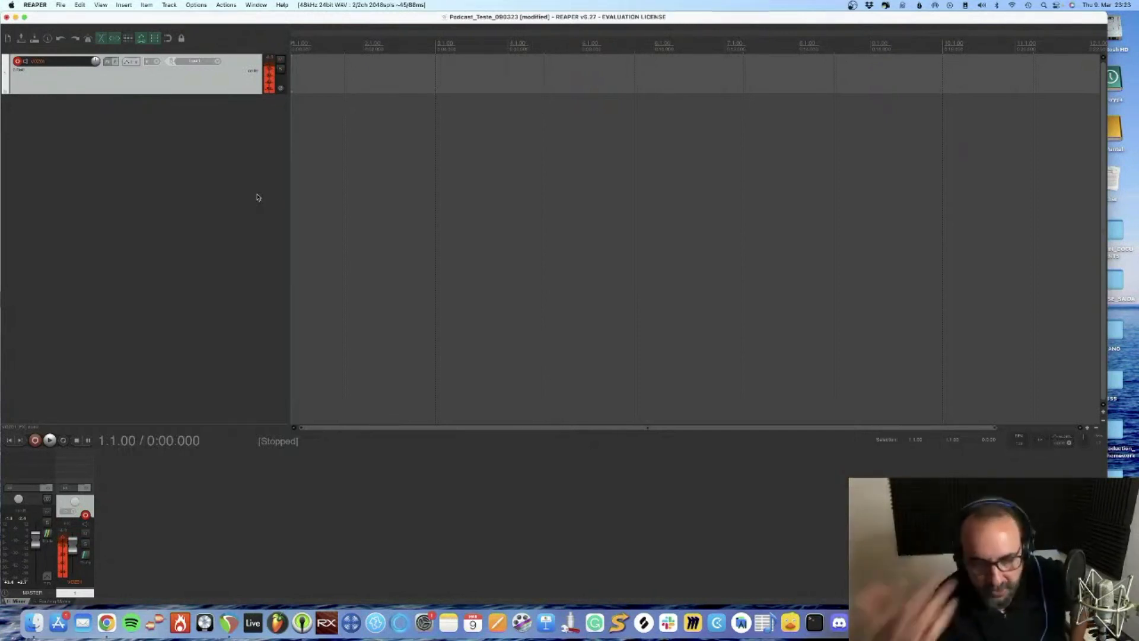
Record a short trial take on the VOZ01 track and delete the resulting item
click(35, 440)
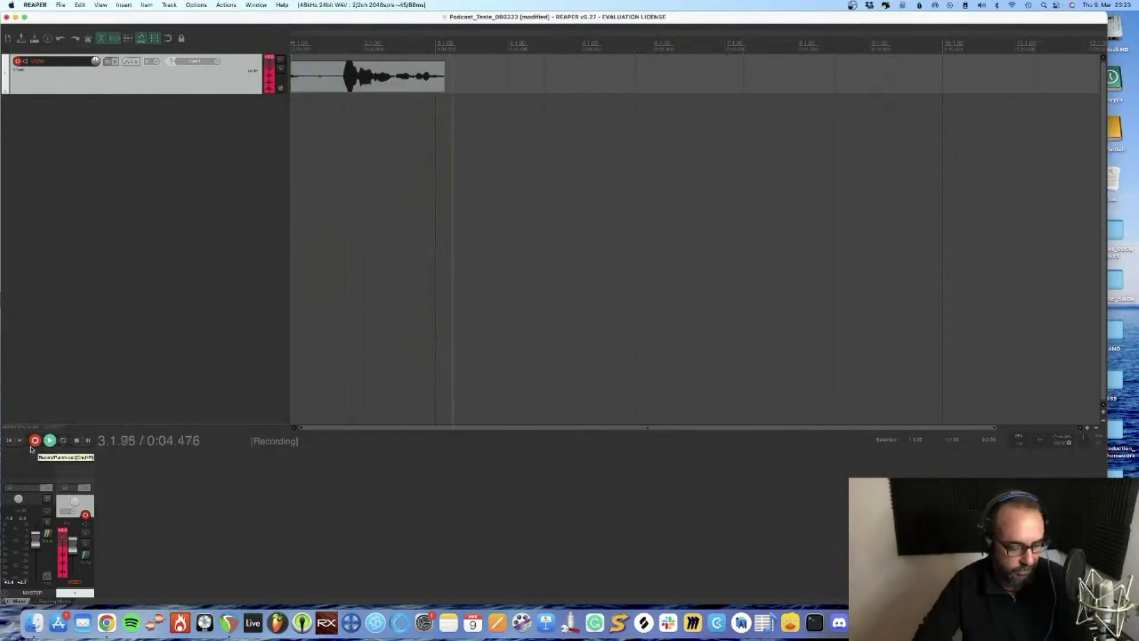
key(space)
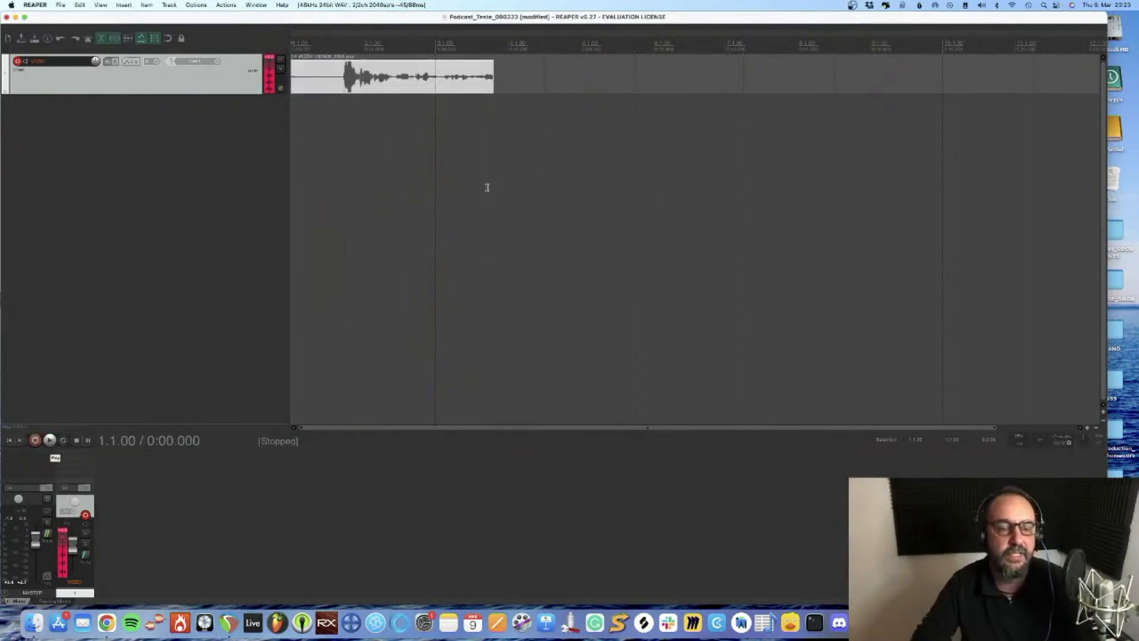
right_click(328, 81)
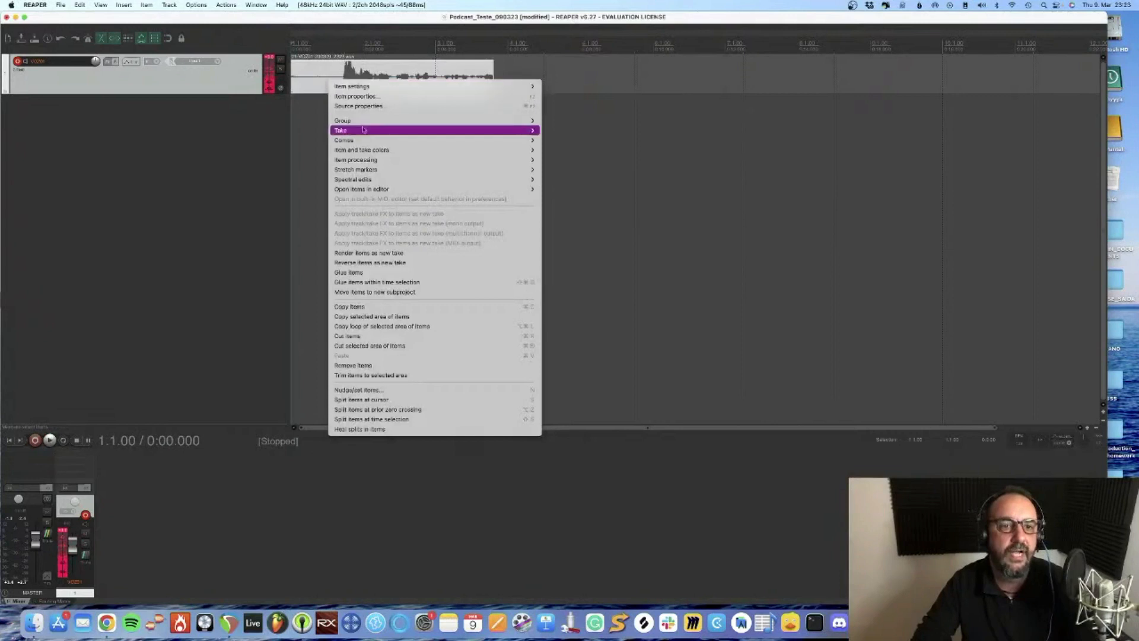
click(313, 92)
click(325, 88)
key(Delete)
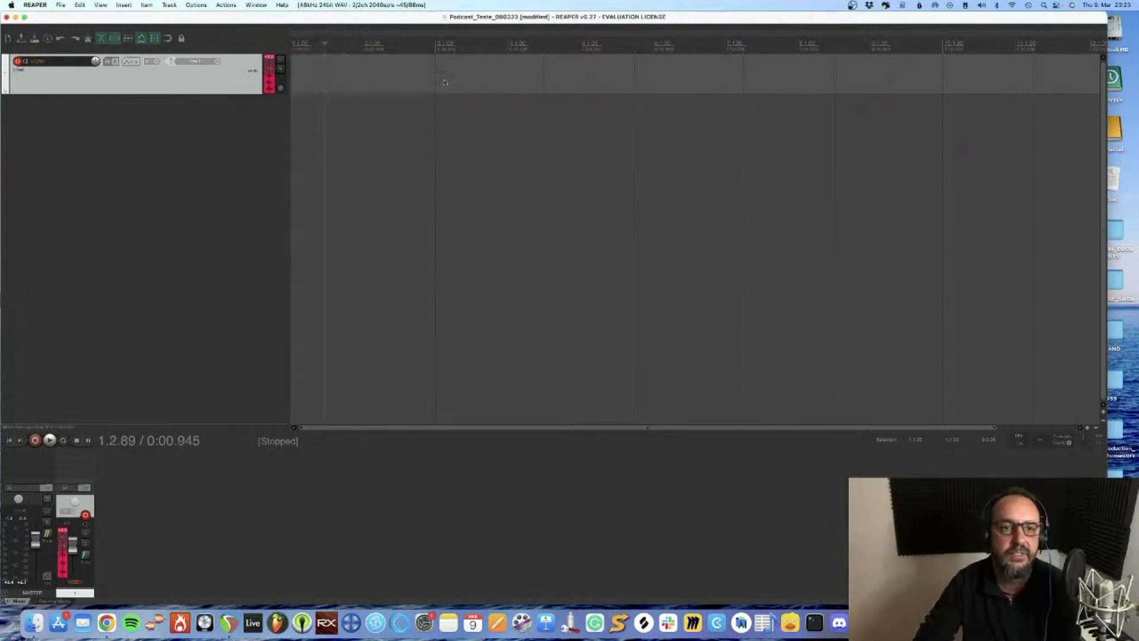
Record a voice take of about 14 seconds on VOZ01 from the project start and save the recorded file
click(9, 438)
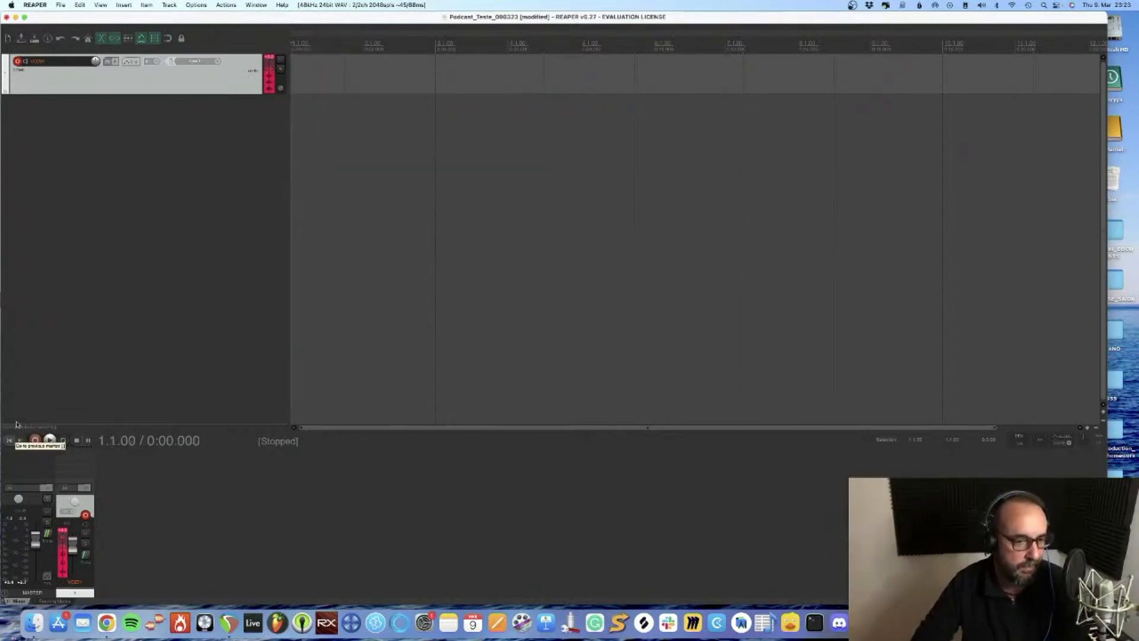
click(36, 441)
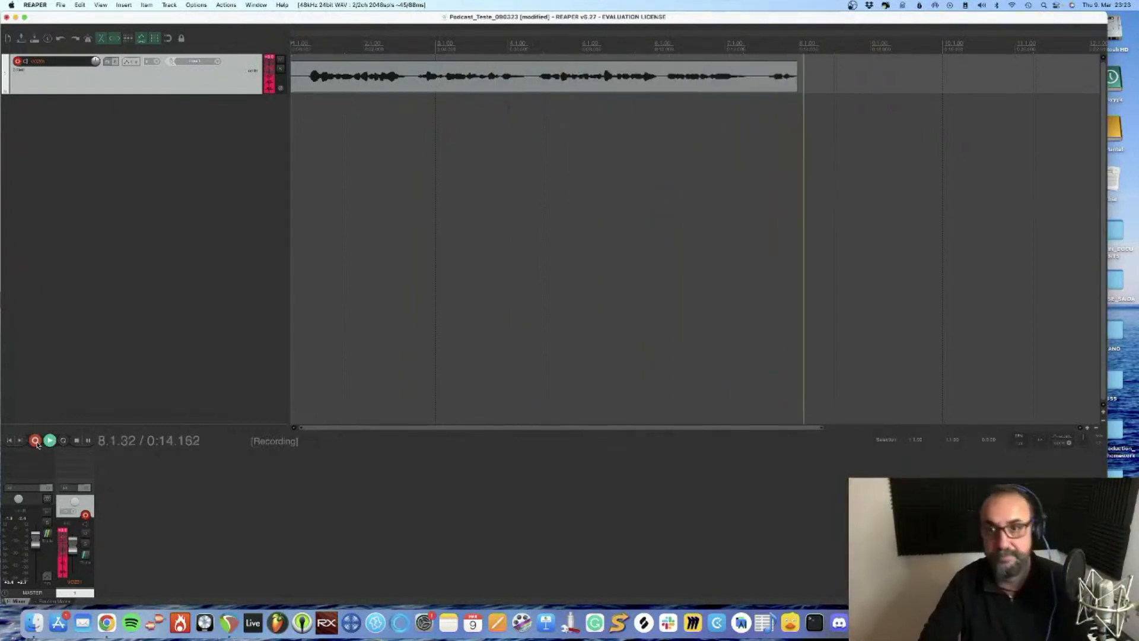
click(35, 441)
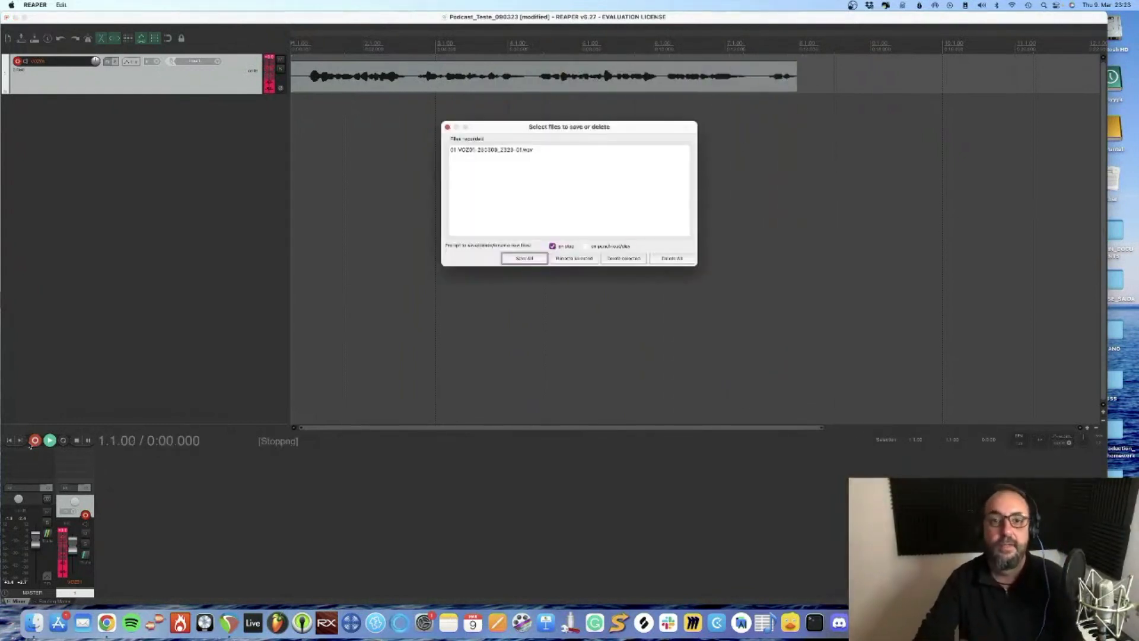
click(524, 258)
Rename the recorded take as Voz01_teste in its item properties
double_click(326, 75)
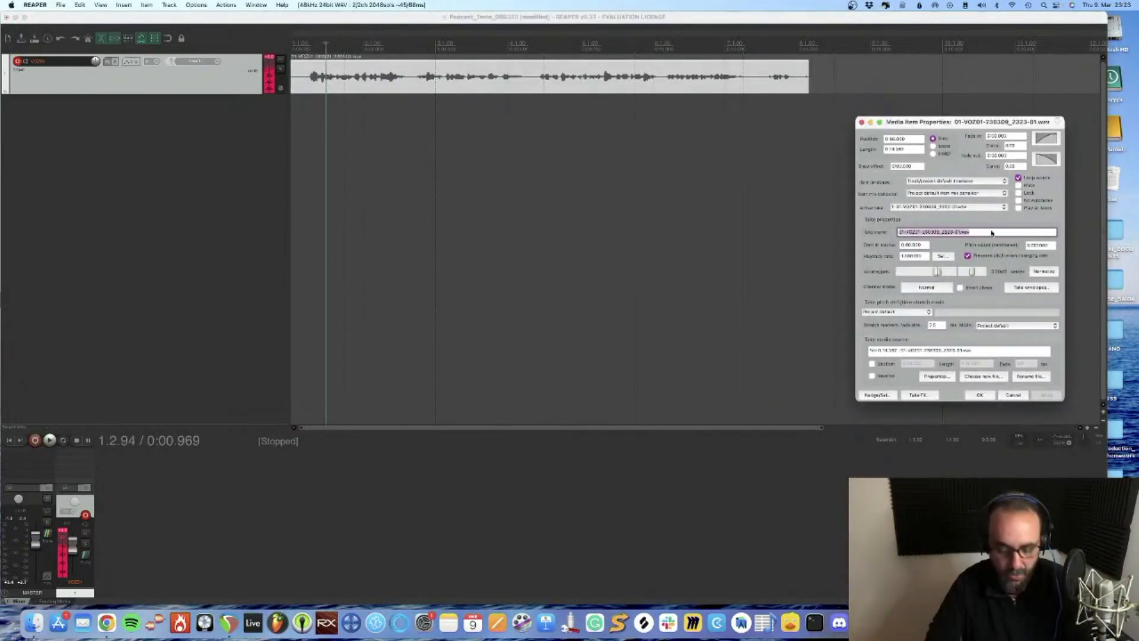
text(Voz01_Teste)
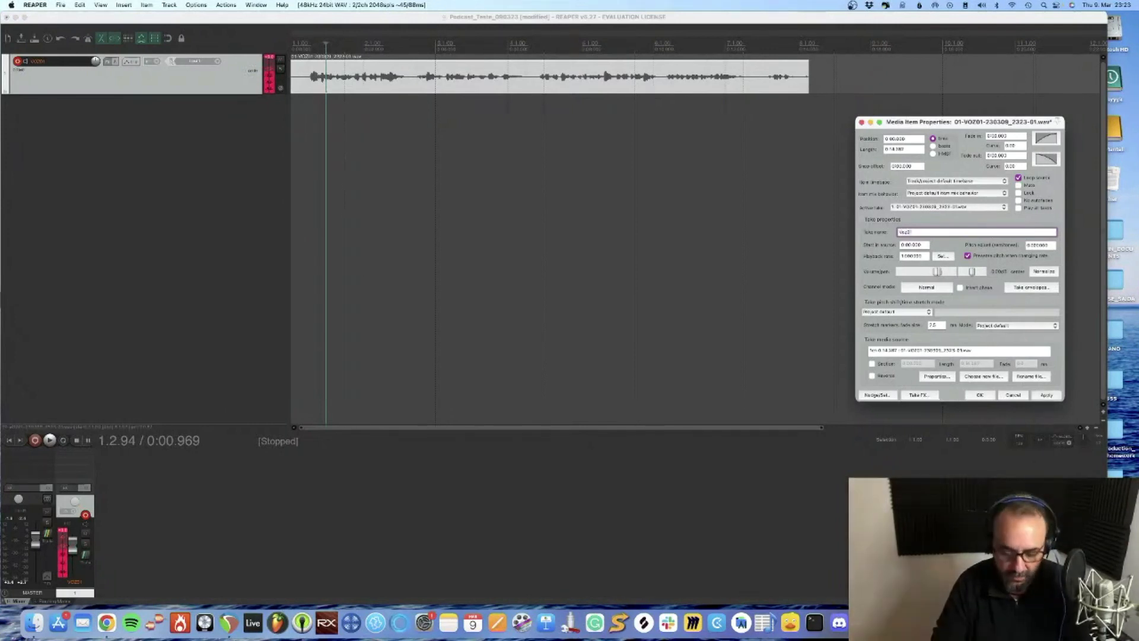
click(978, 394)
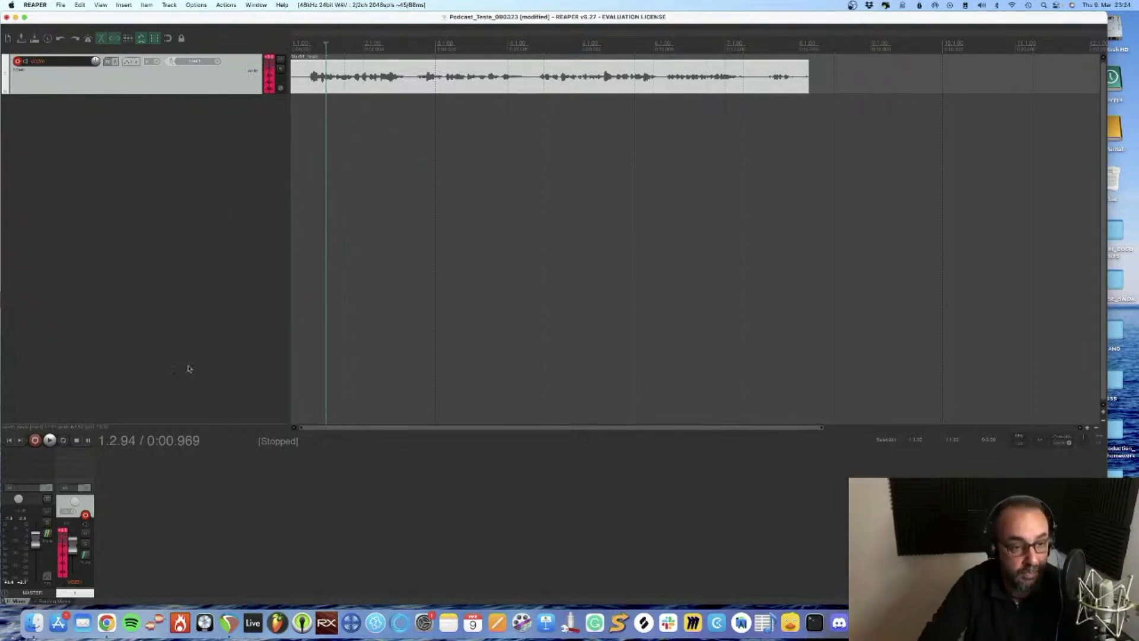
Play back the Voz01_teste recording from the project start
click(9, 440)
key(space)
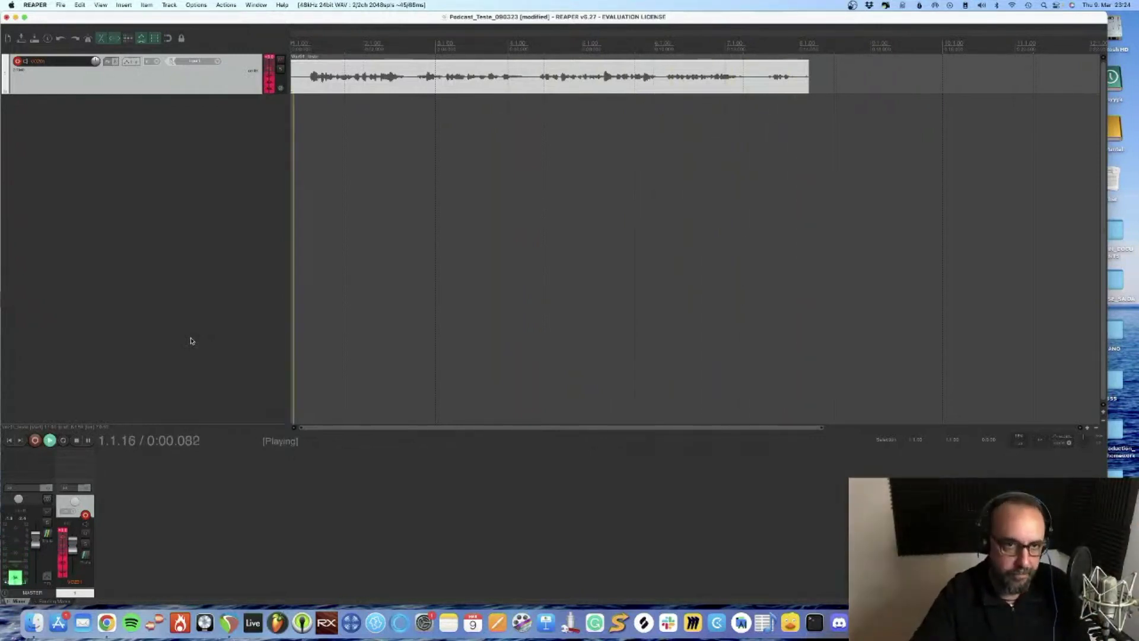
key(space)
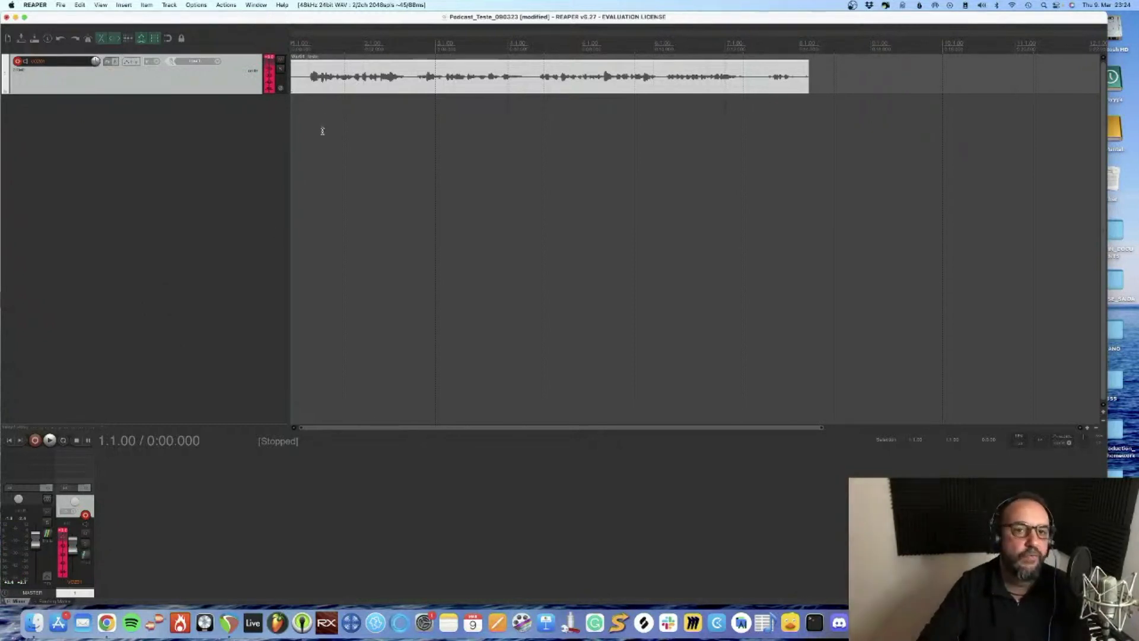
Normalize the Voz01_teste item through its media item properties
double_click(382, 75)
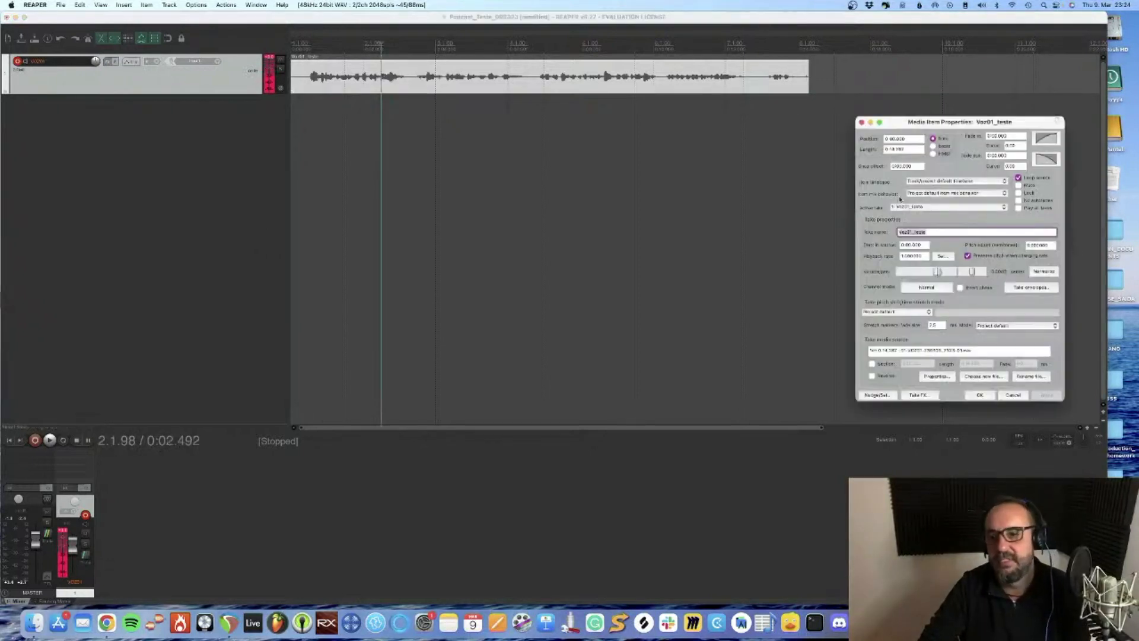
click(1045, 272)
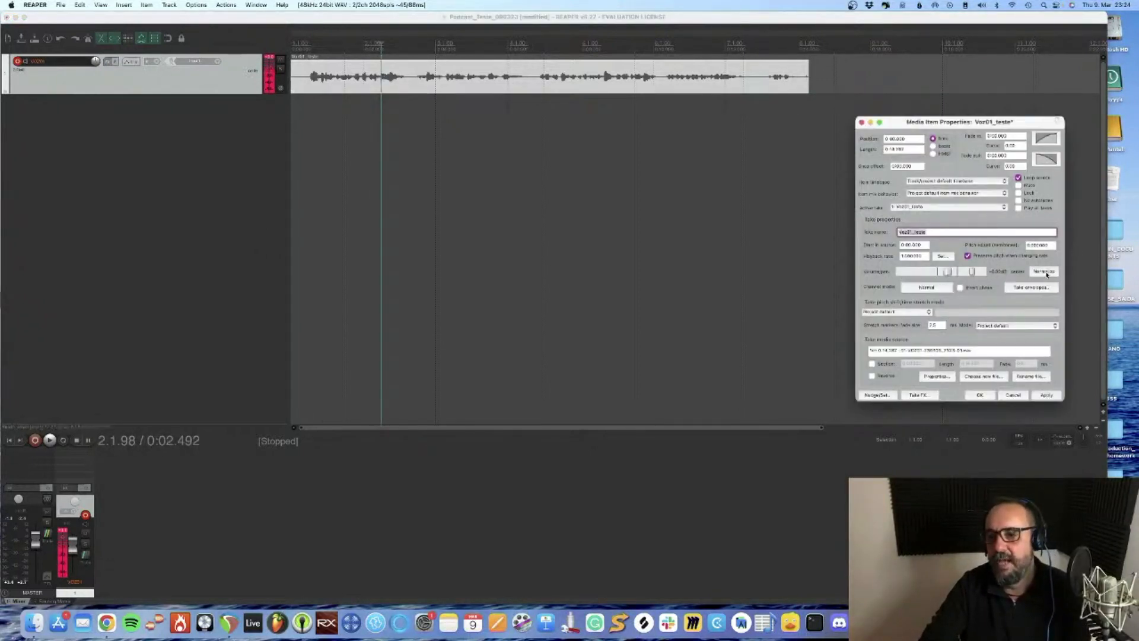
click(979, 395)
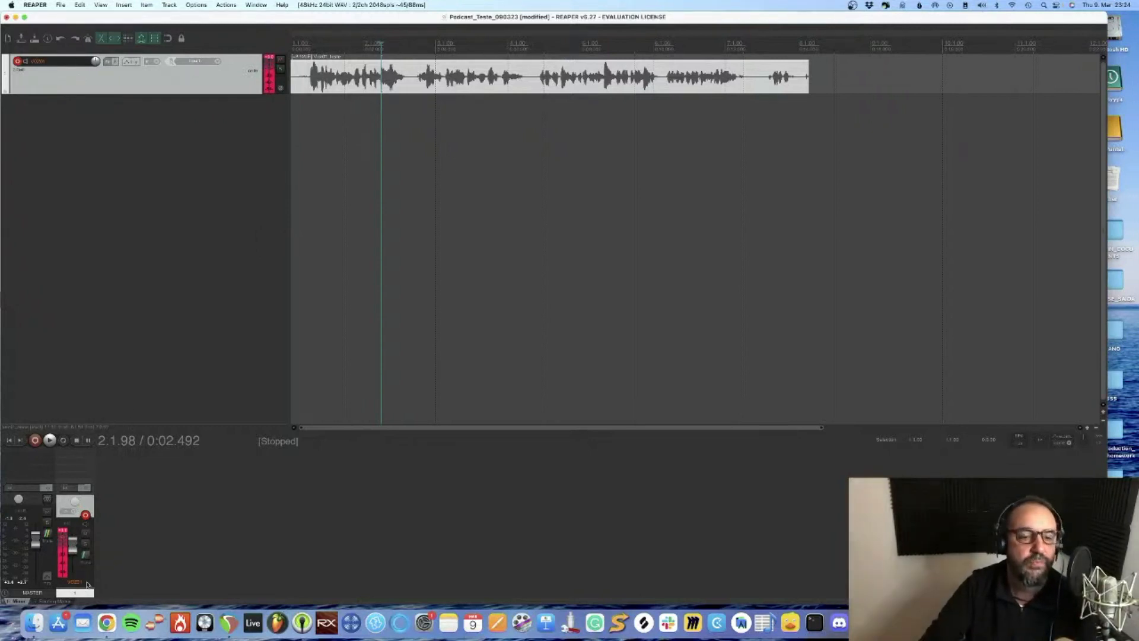
Enlarge the VOZ01 track's height and slightly lower the voice item's volume on its waveform
click(335, 68)
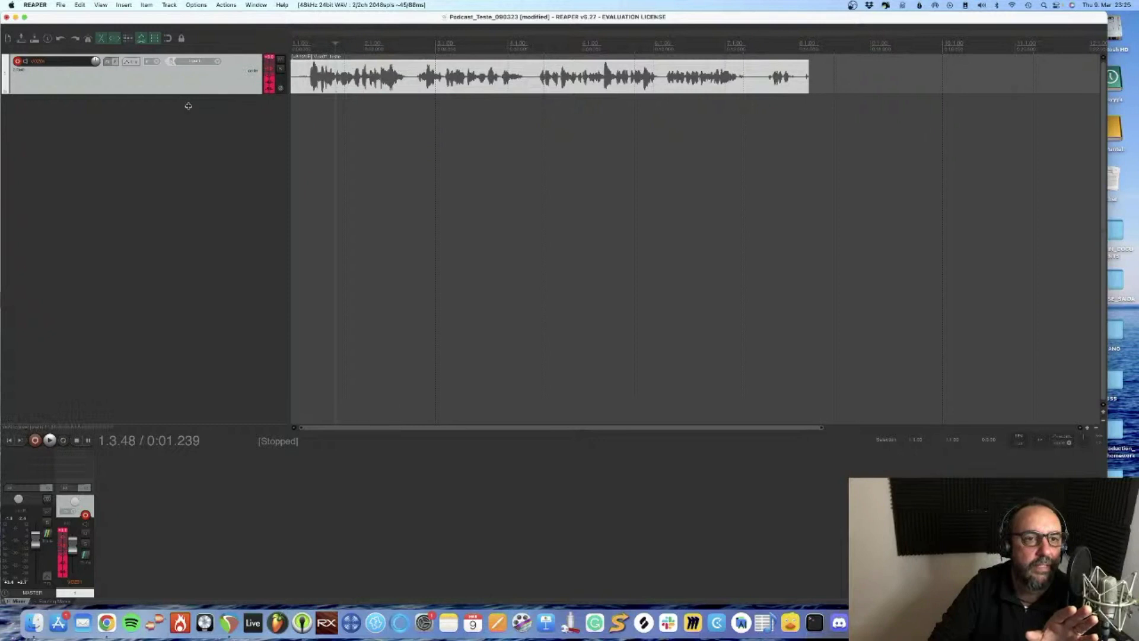
drag(188, 106, 191, 238)
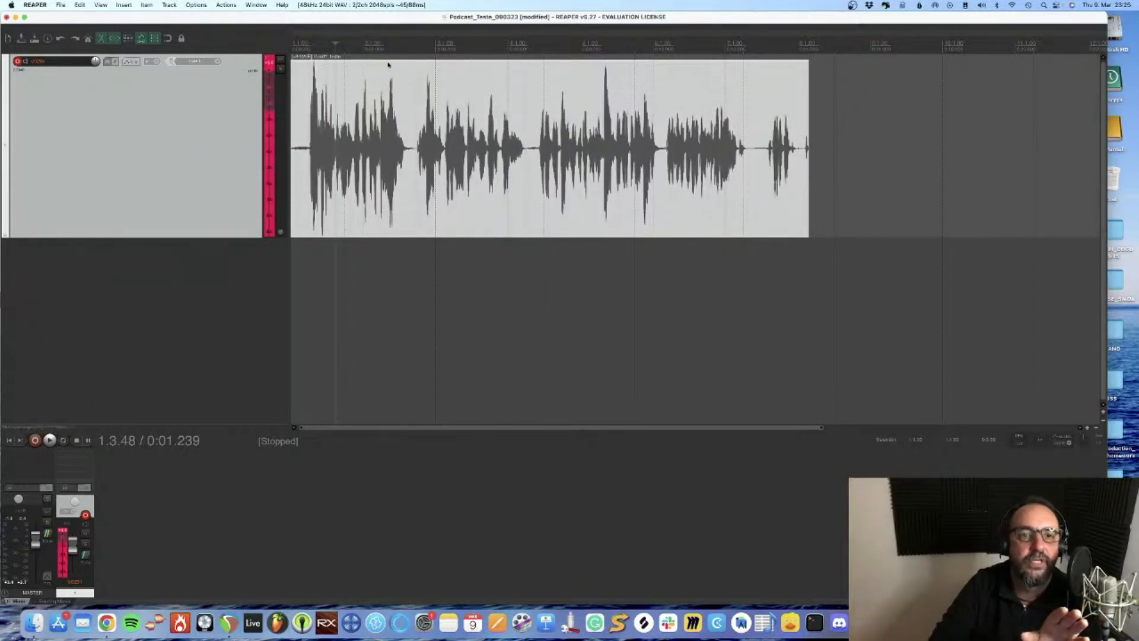
mouse_move(388, 62)
mouse_down()
mouse_move(386, 79)
mouse_move(427, 120)
mouse_move(407, 148)
mouse_move(378, 145)
mouse_move(379, 37)
mouse_move(377, 50)
mouse_up()
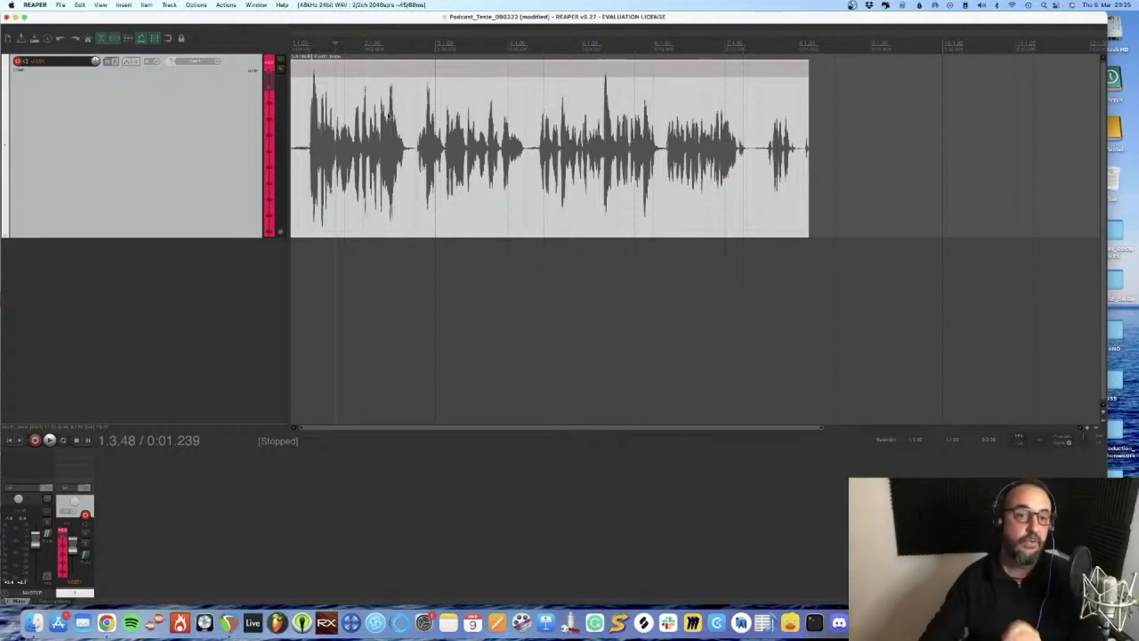
Play the voice item from the project start to check its new level
key(Home)
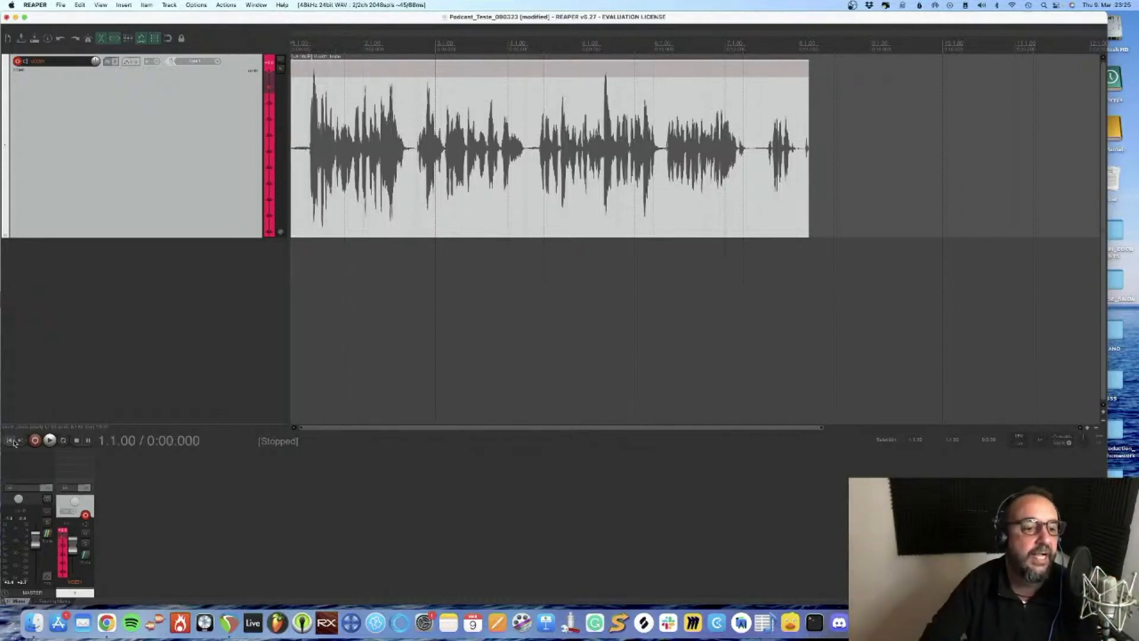
key(space)
key(space)
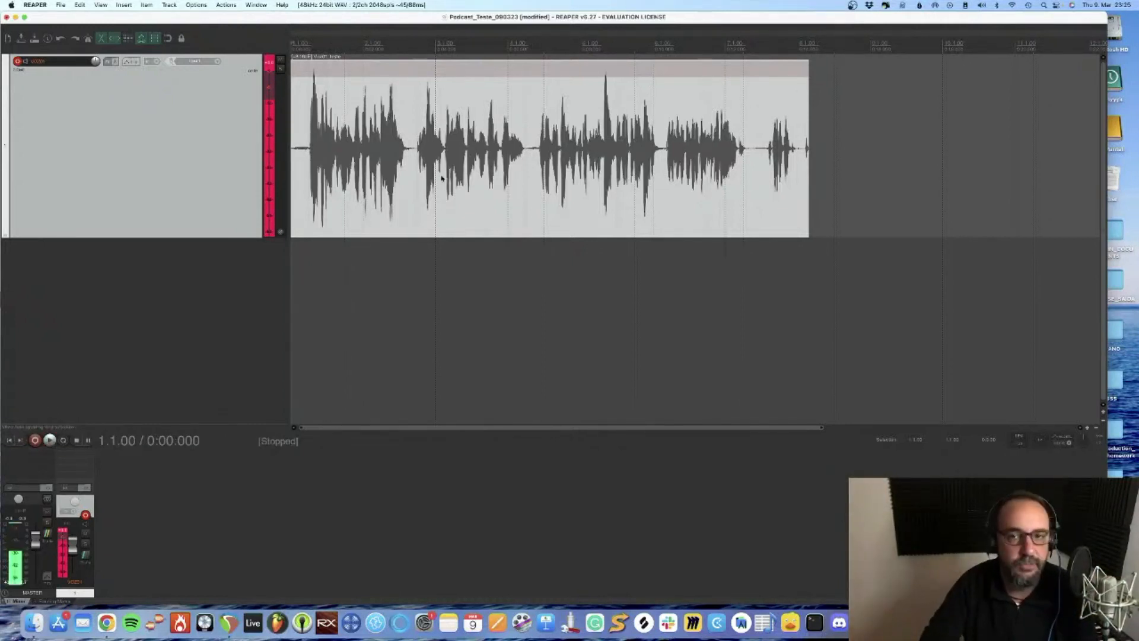
Play the last phrase of the voice item to locate the unwanted noise at its end
click(728, 267)
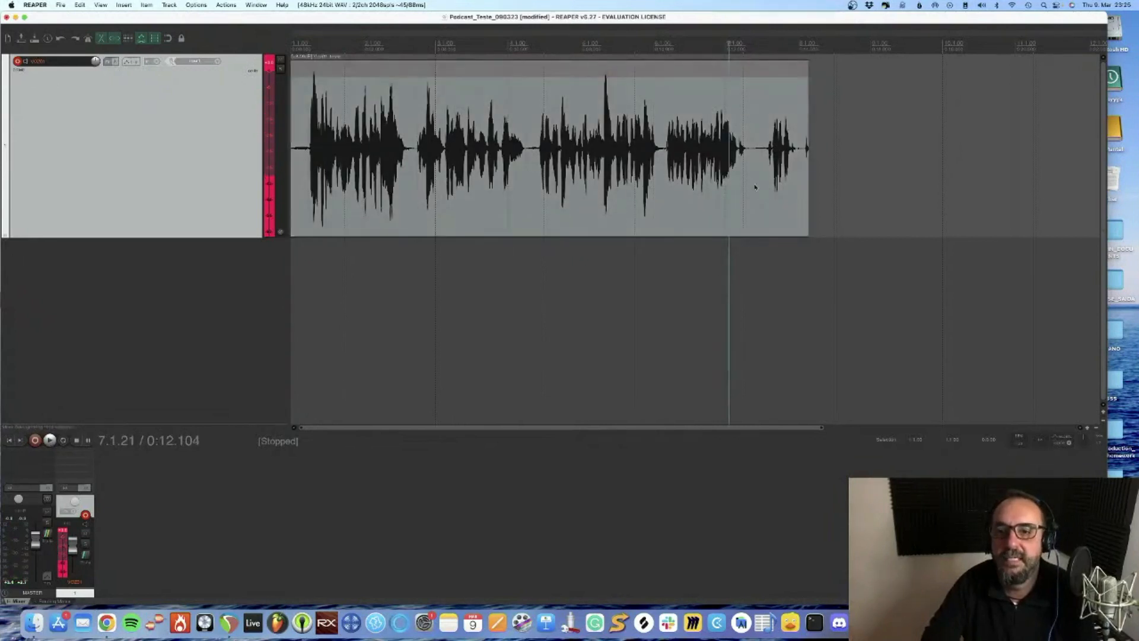
click(721, 272)
key(space)
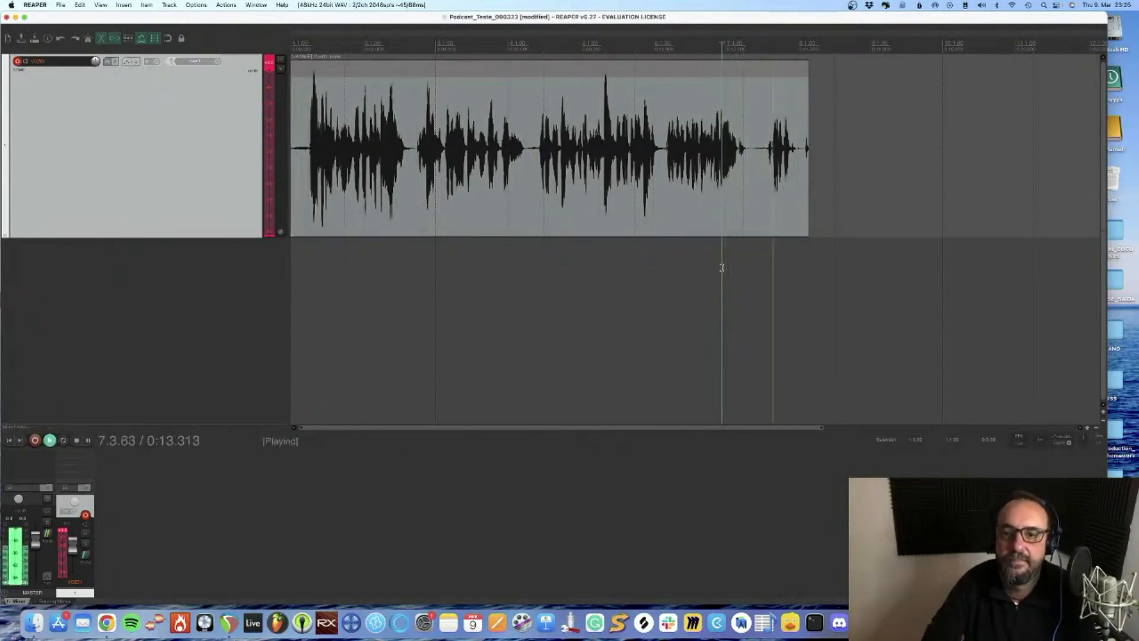
key(space)
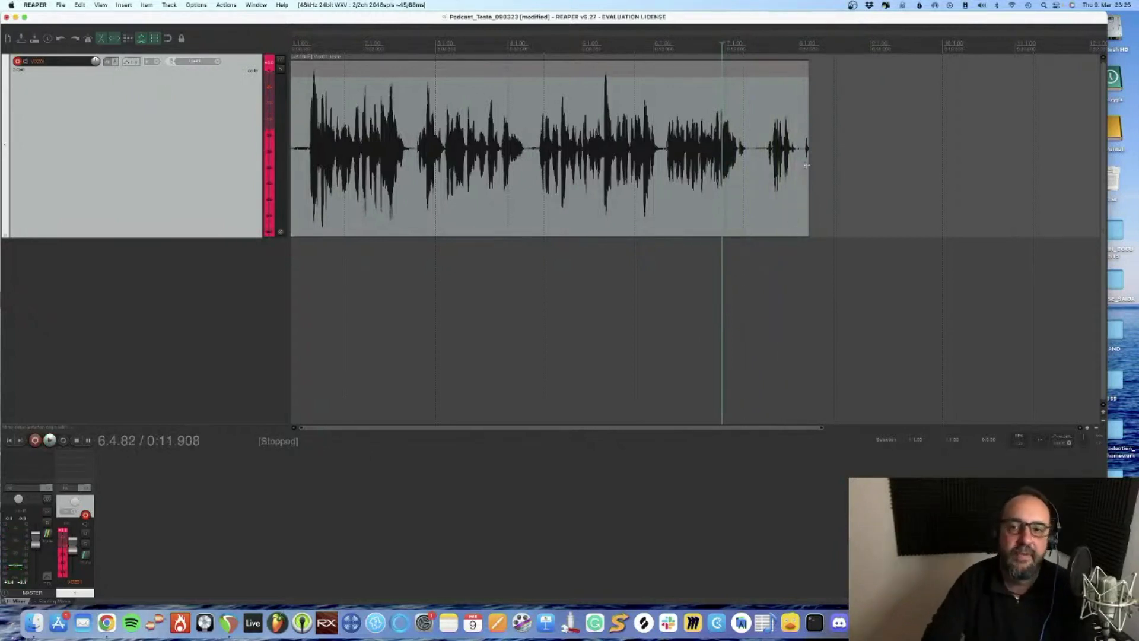
click(780, 265)
click(773, 266)
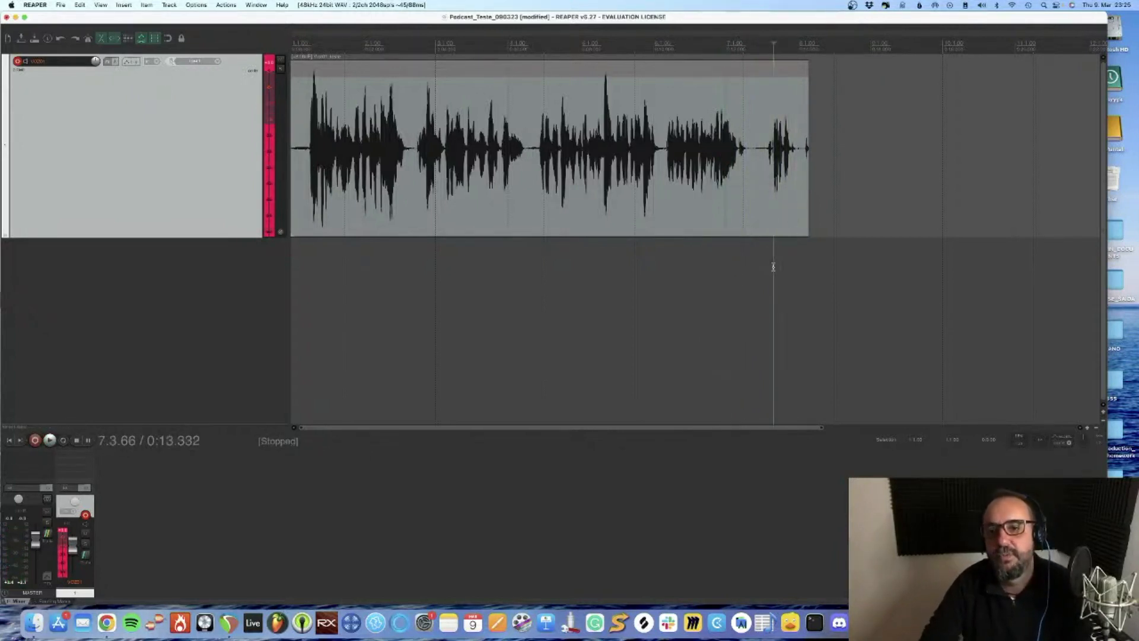
key(space)
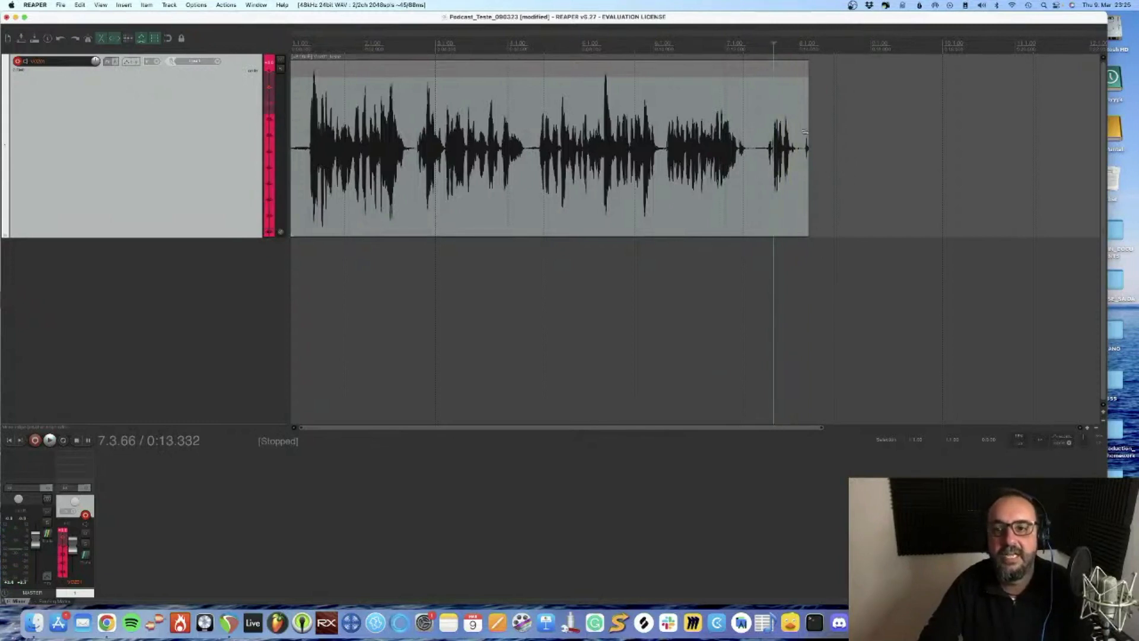
Try trimming the noise off the voice item's end, listen to the ending and undo the trim
click(805, 119)
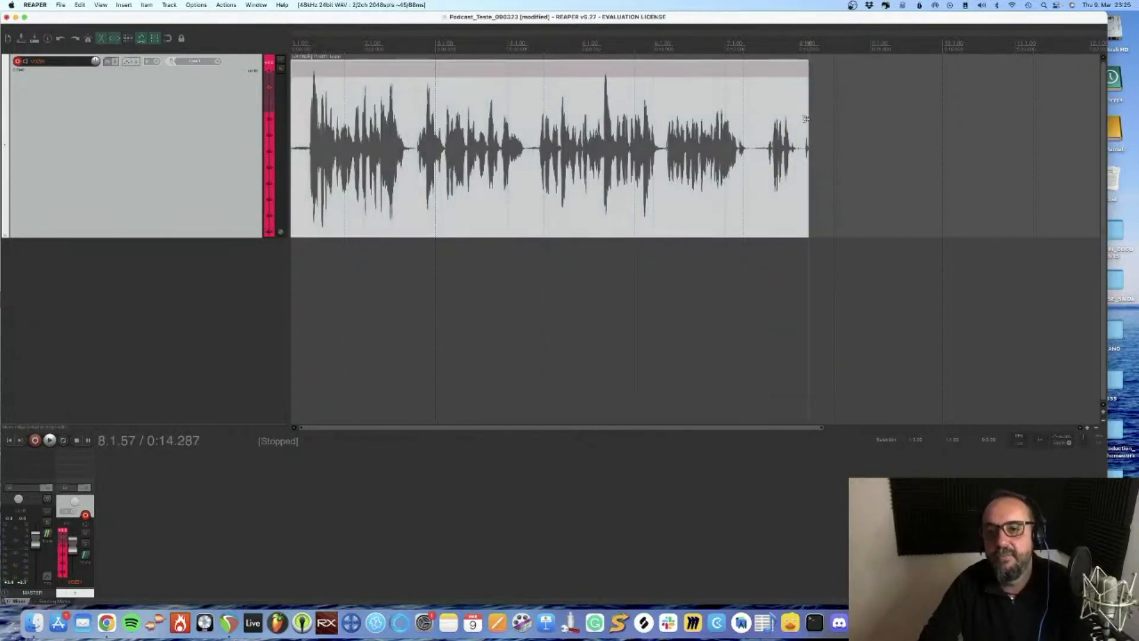
drag(808, 122, 804, 124)
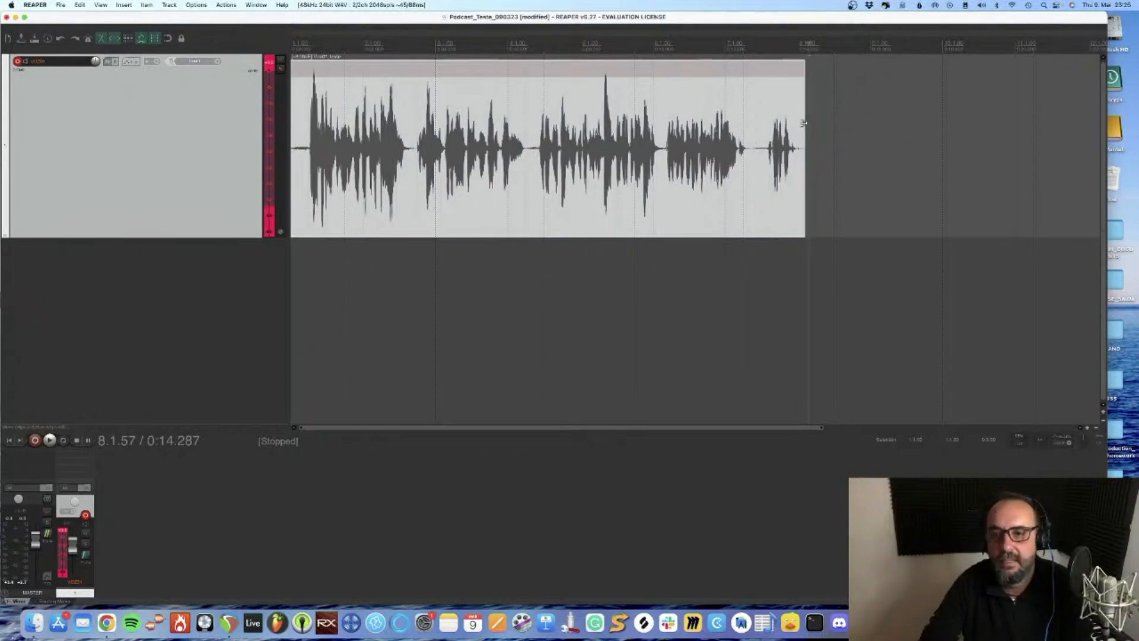
click(770, 114)
key(space)
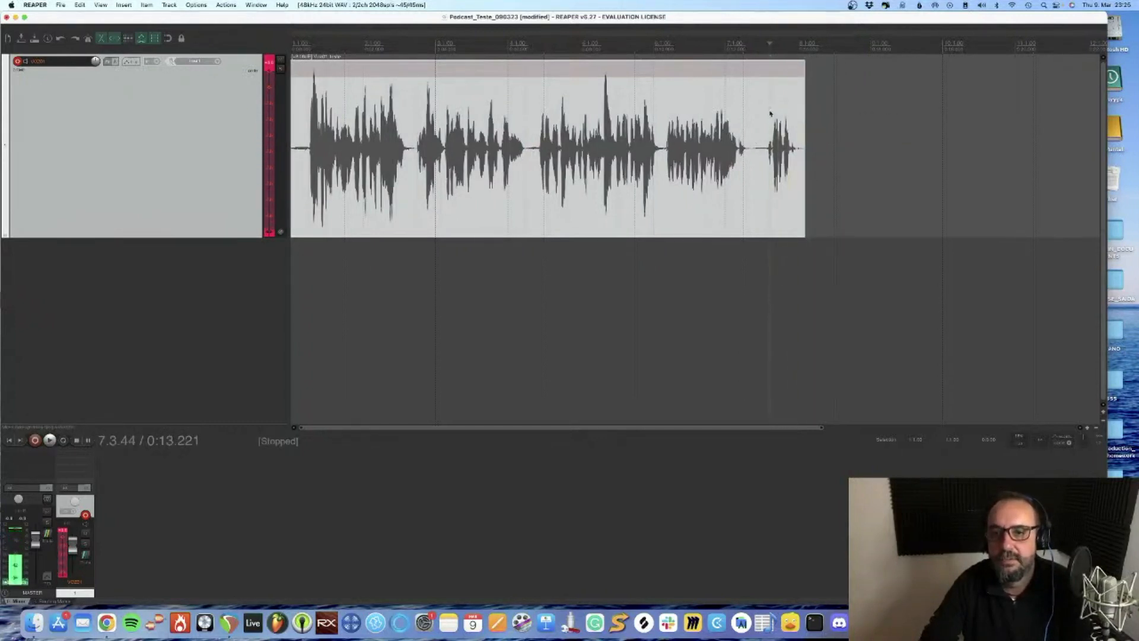
key(space)
key(super+z)
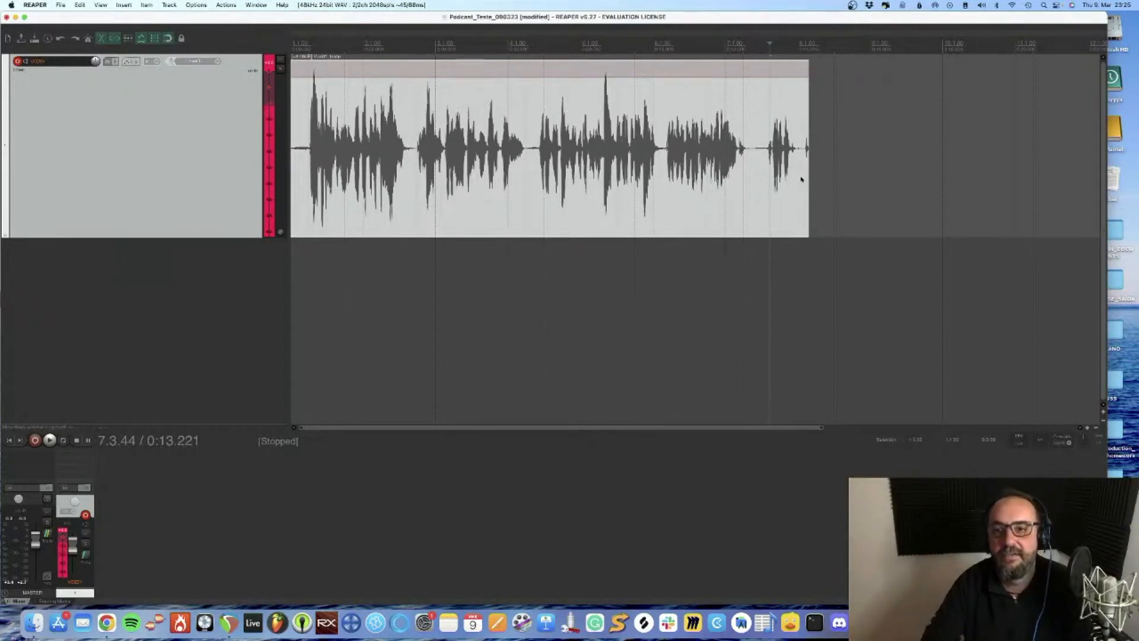
drag(806, 175, 810, 198)
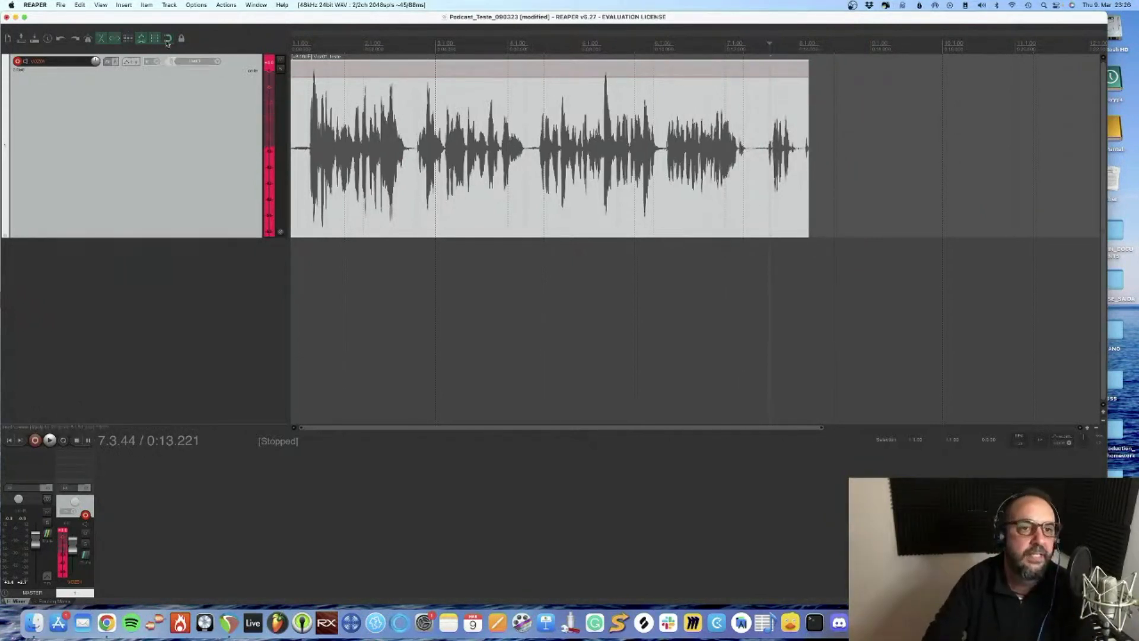
Trim the voice item's end to just before the closing noise and play the ending
mouse_move(806, 169)
mouse_down()
mouse_move(767, 173)
mouse_move(802, 175)
mouse_up()
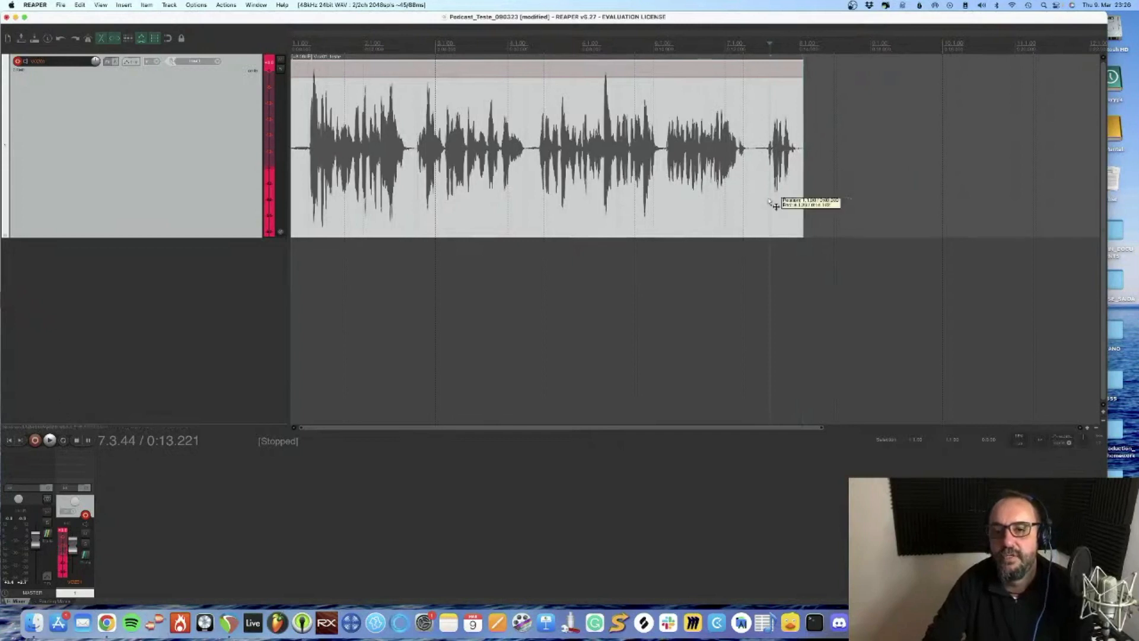
click(770, 188)
key(space)
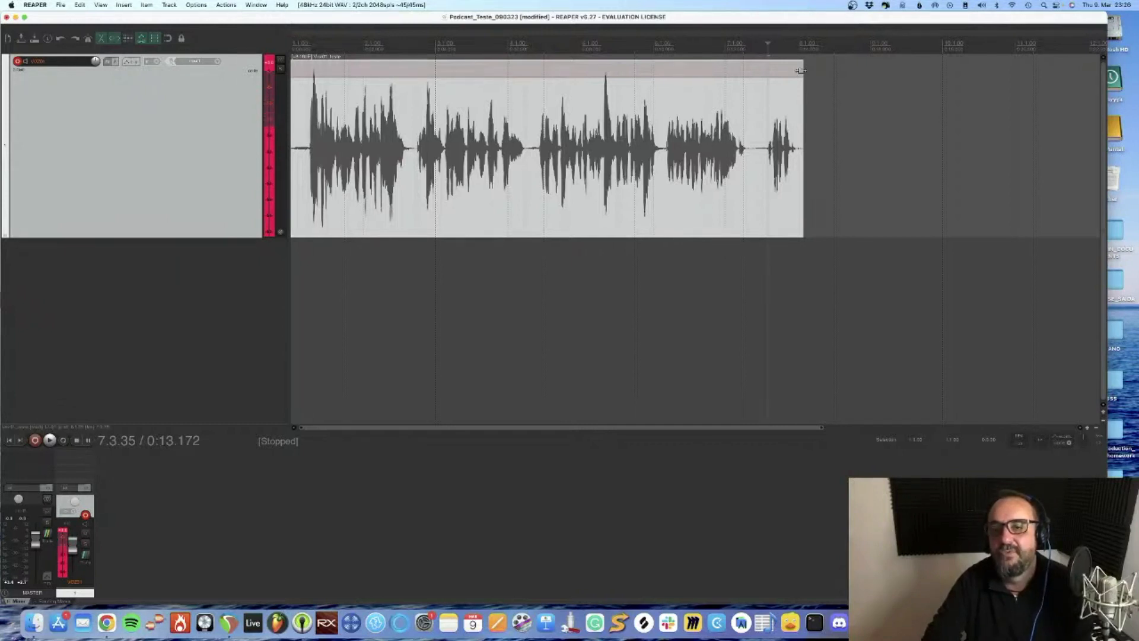
Add a short fade-out to the end of the voice item and play it back
drag(800, 70, 779, 84)
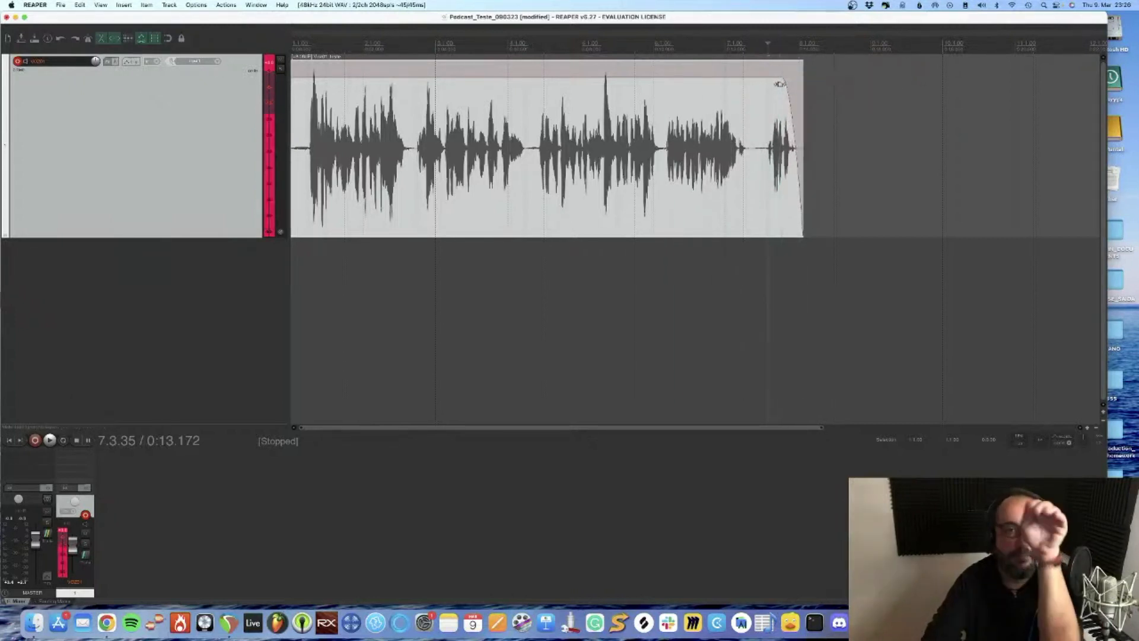
click(753, 224)
key(space)
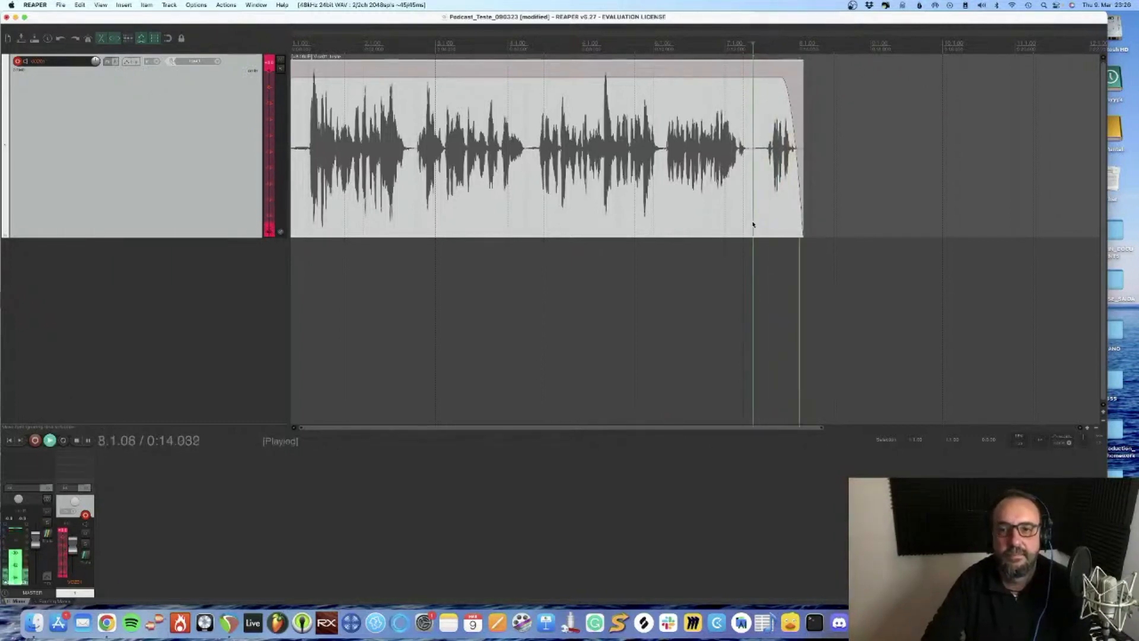
key(space)
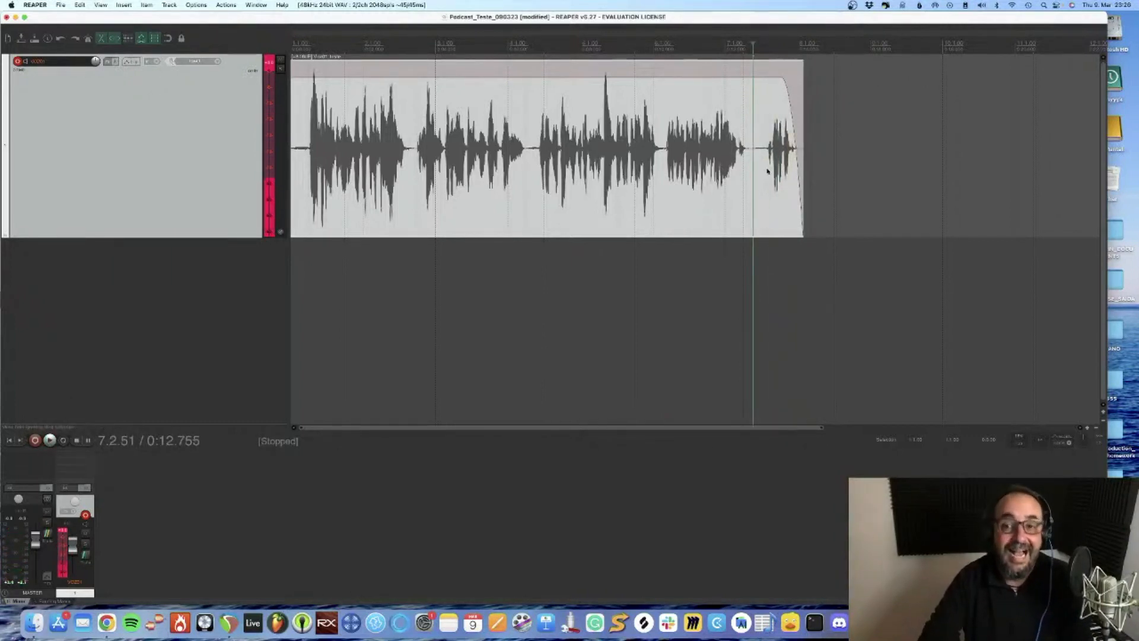
Try splitting the voice item in the pause before its last words and undo the split
click(758, 167)
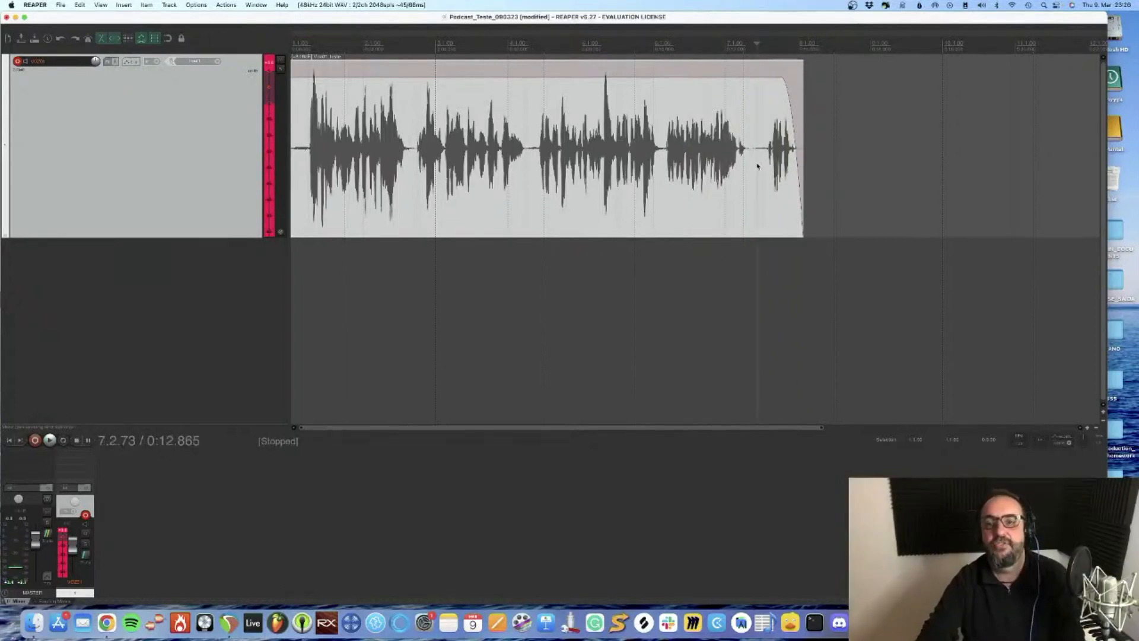
scroll(759, 172, up, 5)
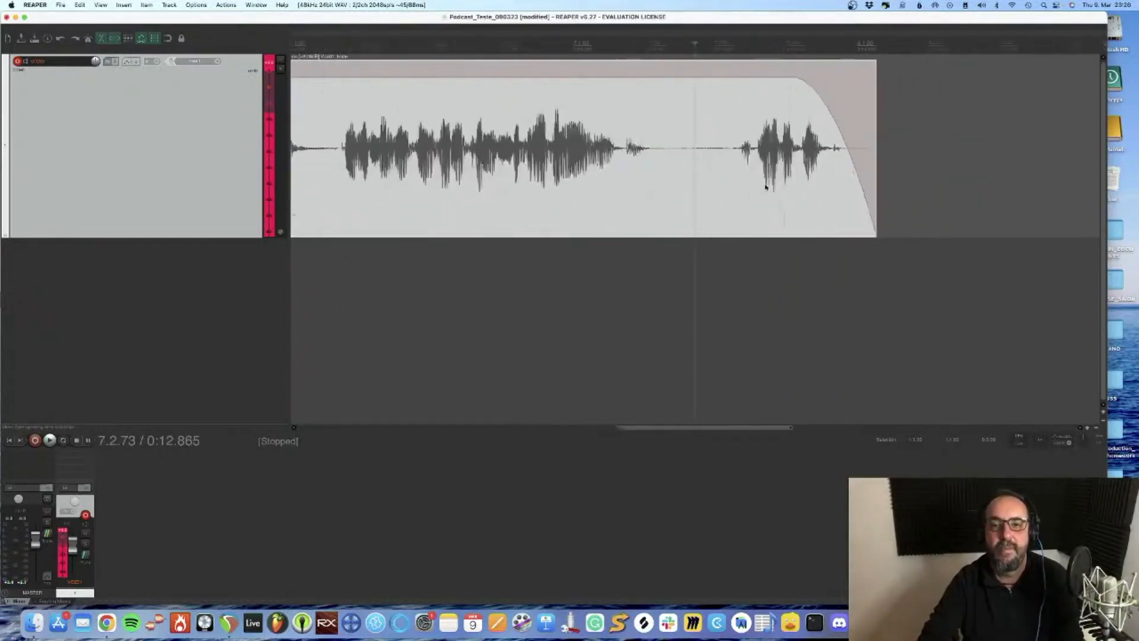
scroll(765, 186, up, 2)
scroll(765, 185, down, 3)
scroll(765, 185, up, 2)
scroll(765, 186, down, 1)
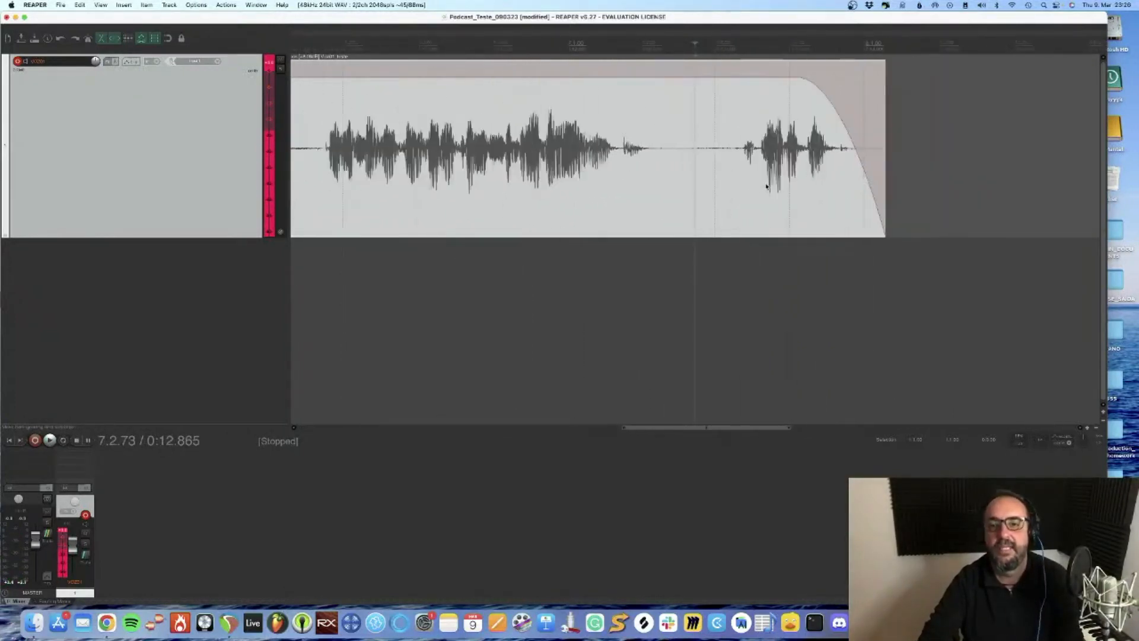
scroll(766, 186, up, 1)
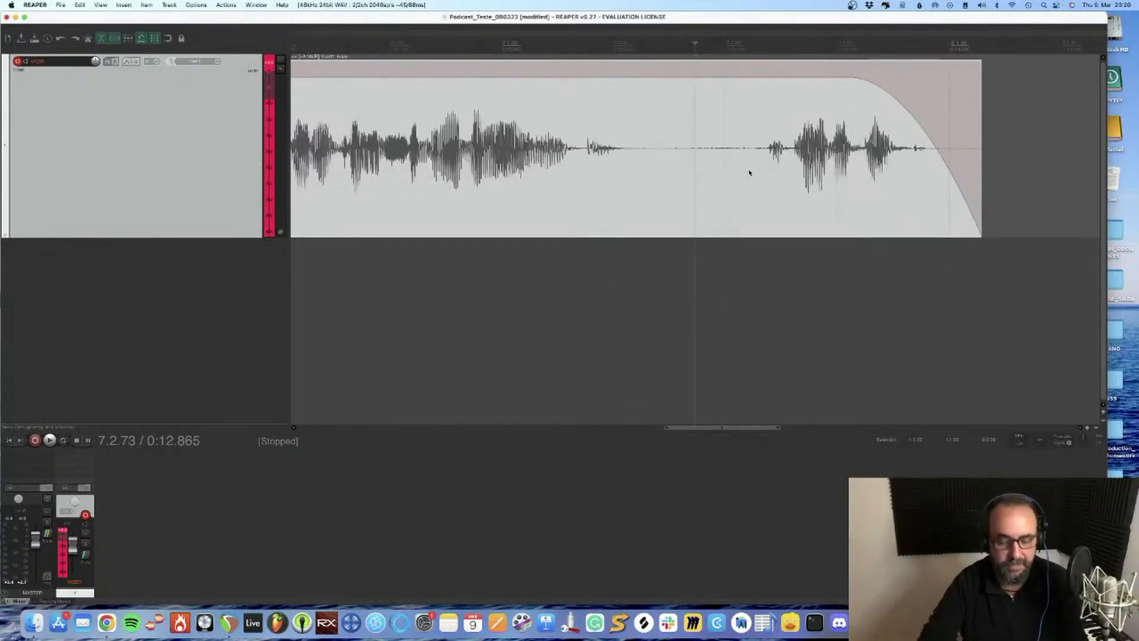
key(s)
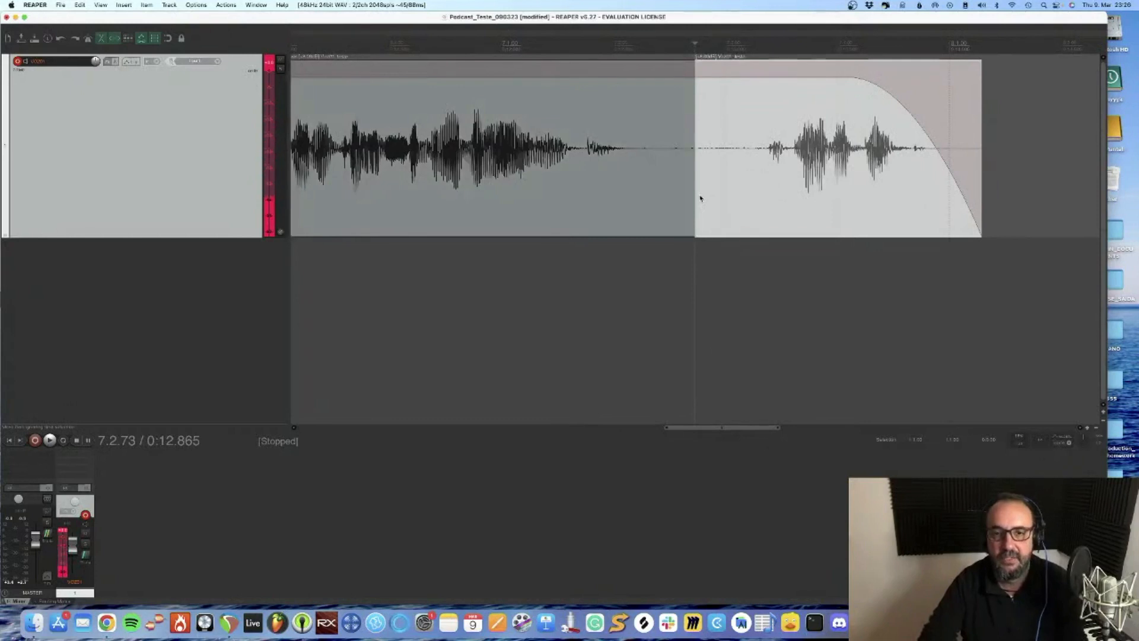
key(super+z)
Split the voice item in the pause before its last words and move the end piece earlier to overlap in a crossfade
click(718, 258)
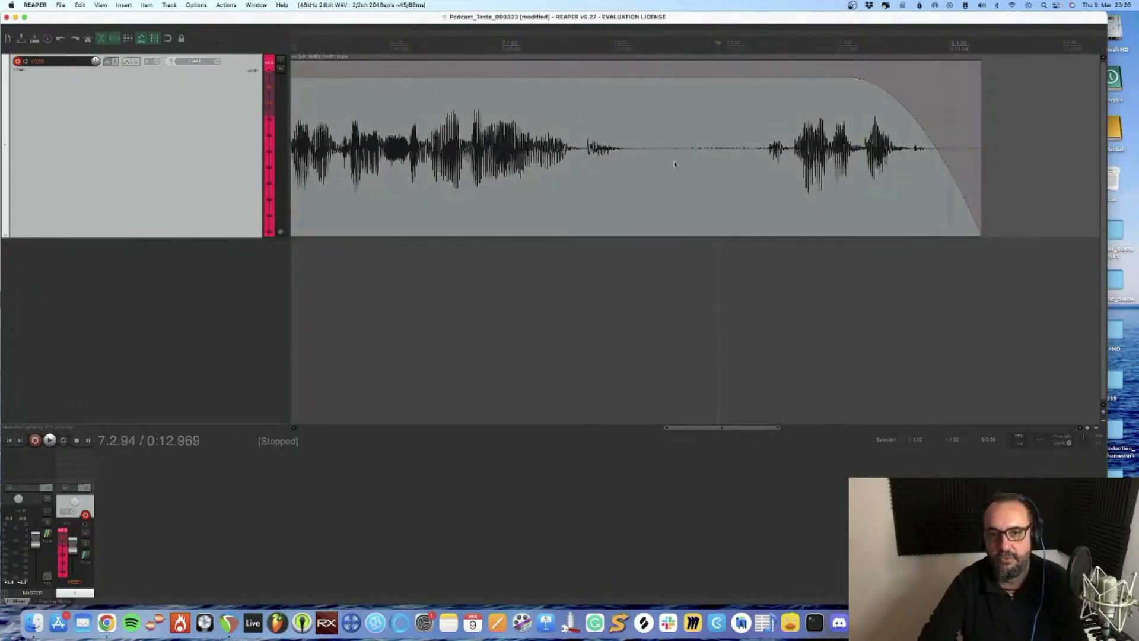
click(696, 159)
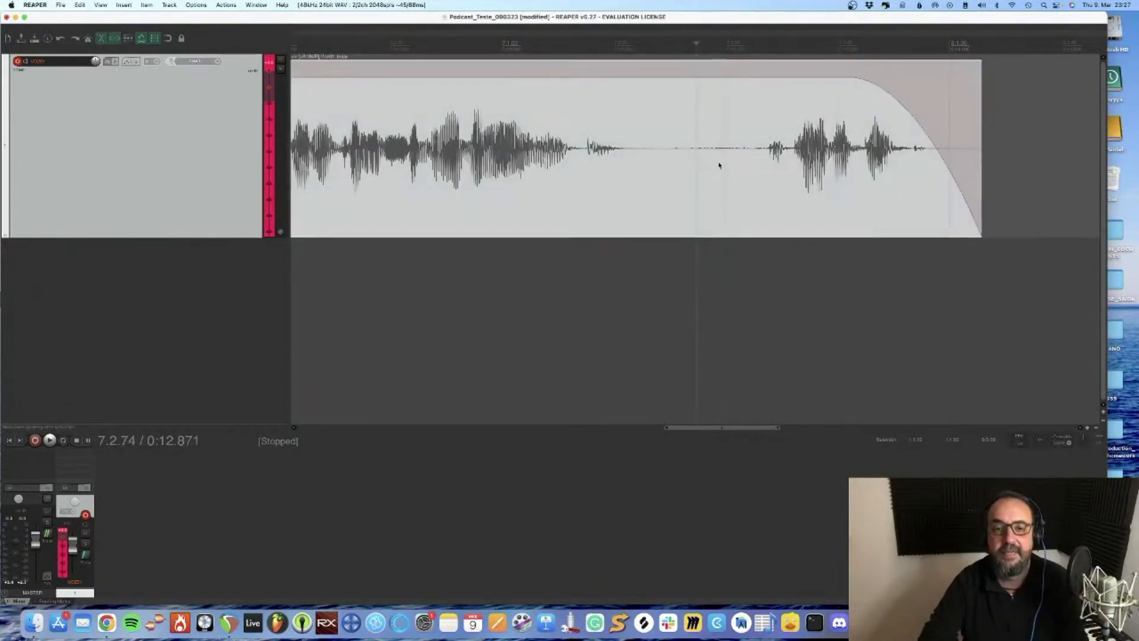
key(s)
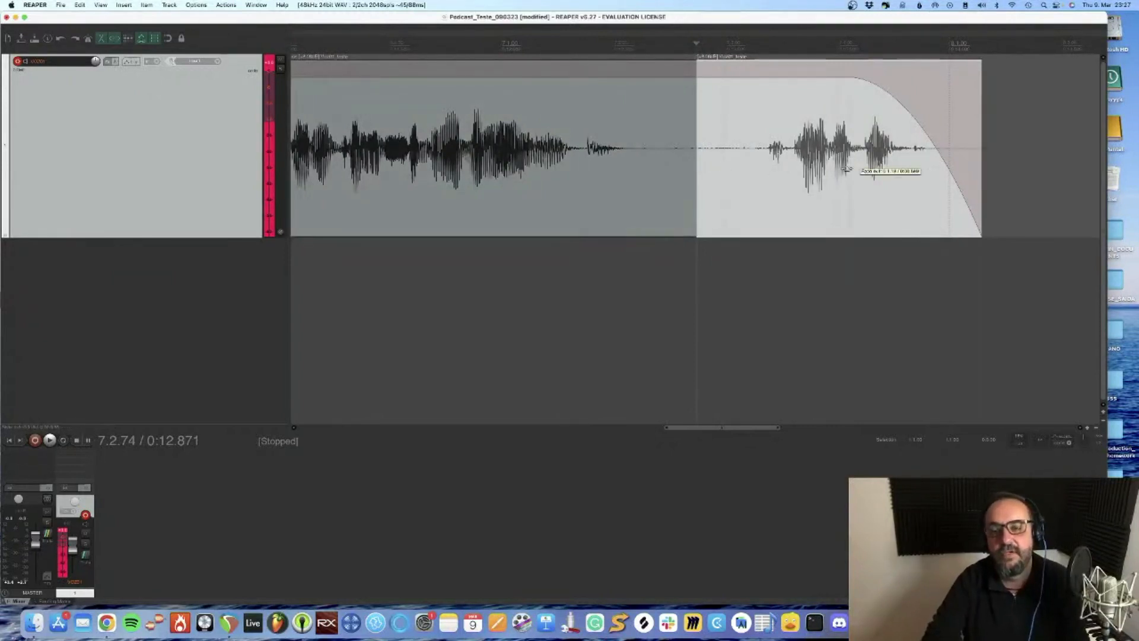
drag(798, 178, 725, 180)
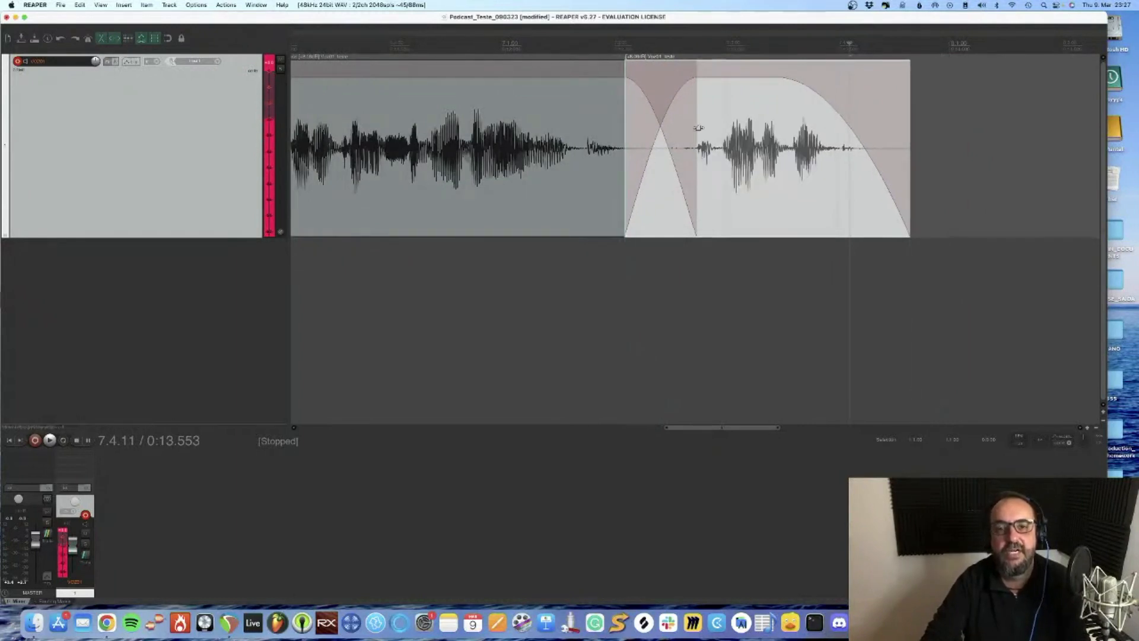
Shorten the crossfade between the two voice pieces from both sides and play the transition
drag(698, 120, 675, 124)
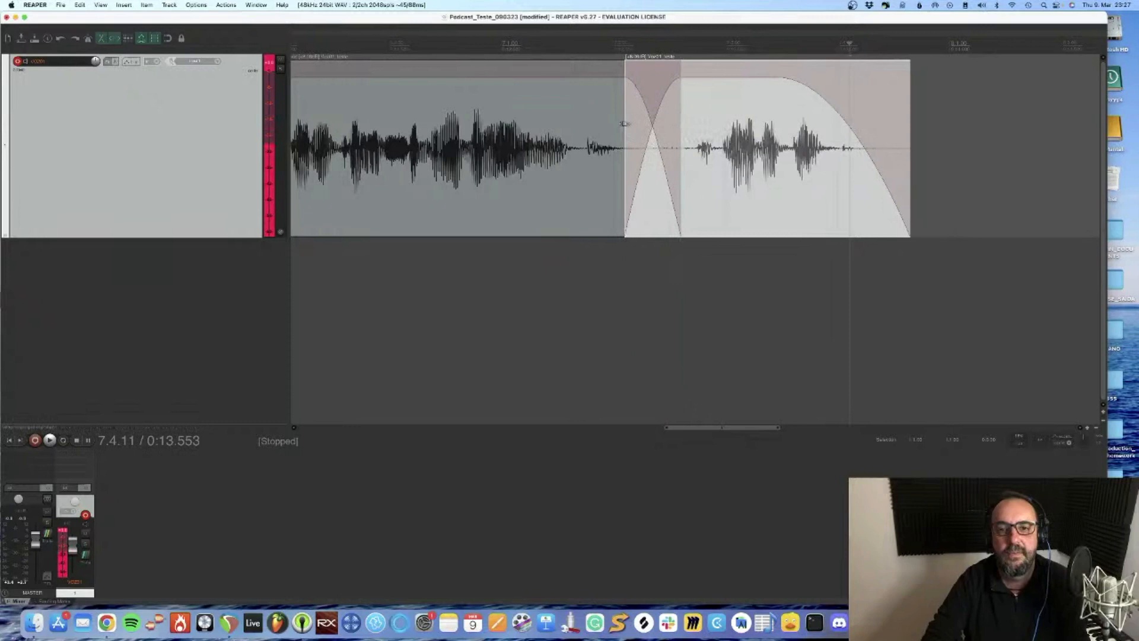
drag(624, 123, 631, 125)
click(427, 286)
key(space)
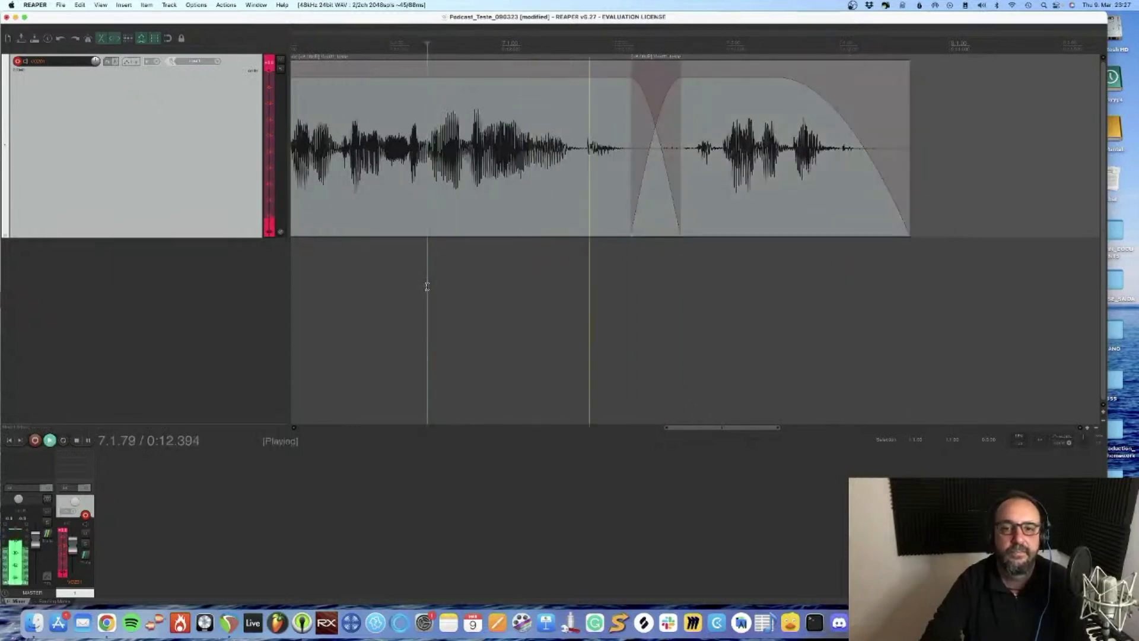
key(space)
key(space)
scroll(426, 285, up, 6)
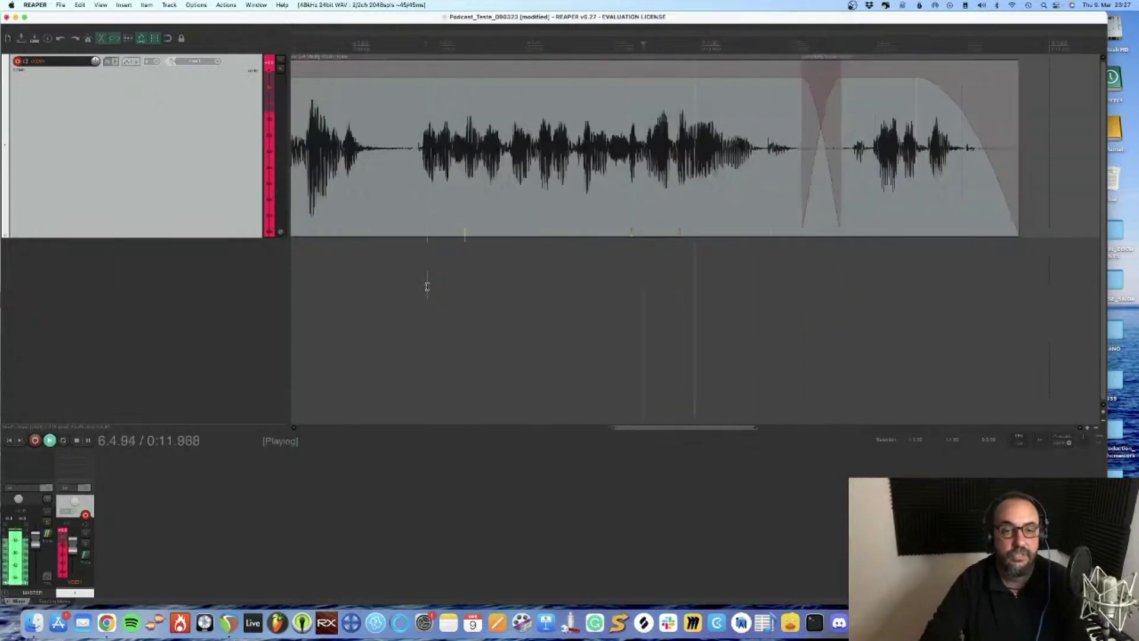
key(space)
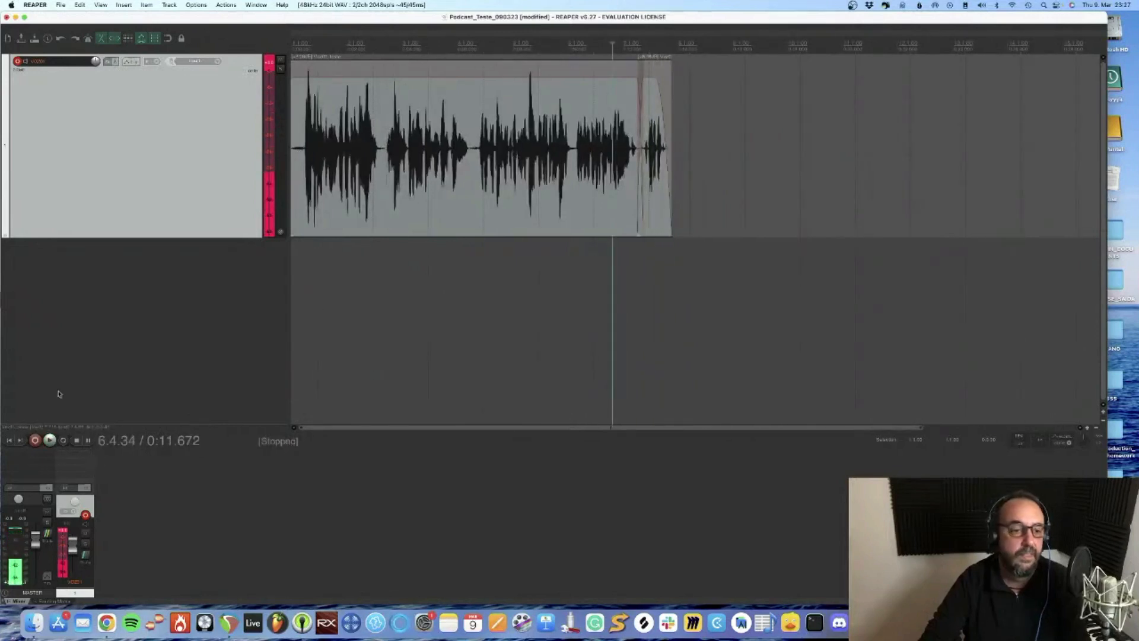
Play the recording's opening and trim the silence off the first voice piece up to just before speech begins
key(Home)
scroll(294, 238, up, 5)
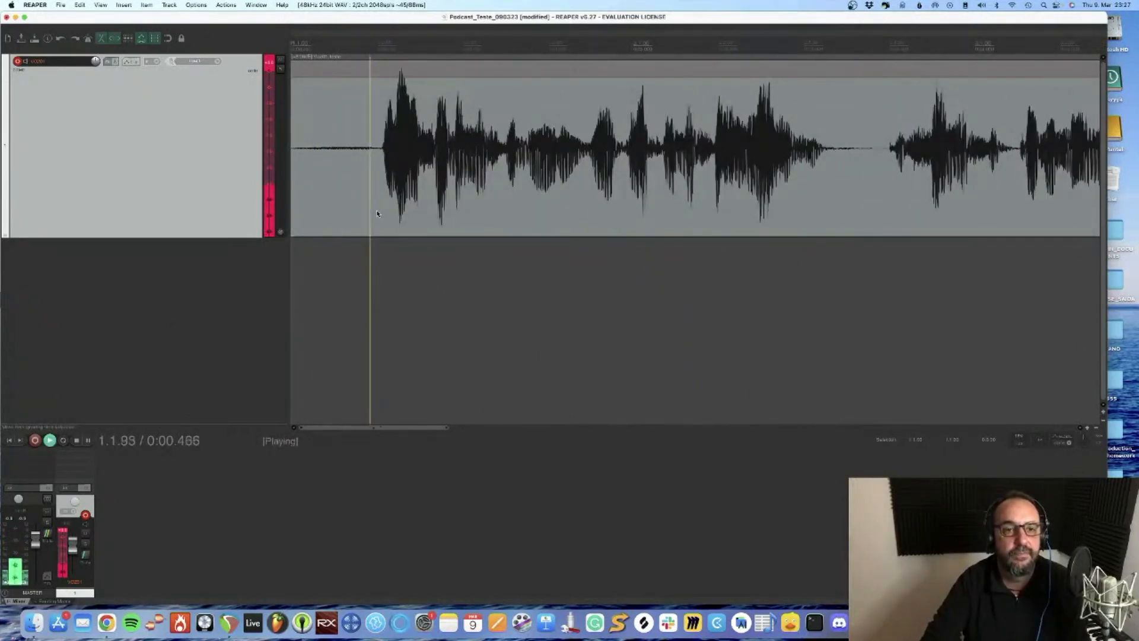
key(space)
drag(301, 167, 384, 167)
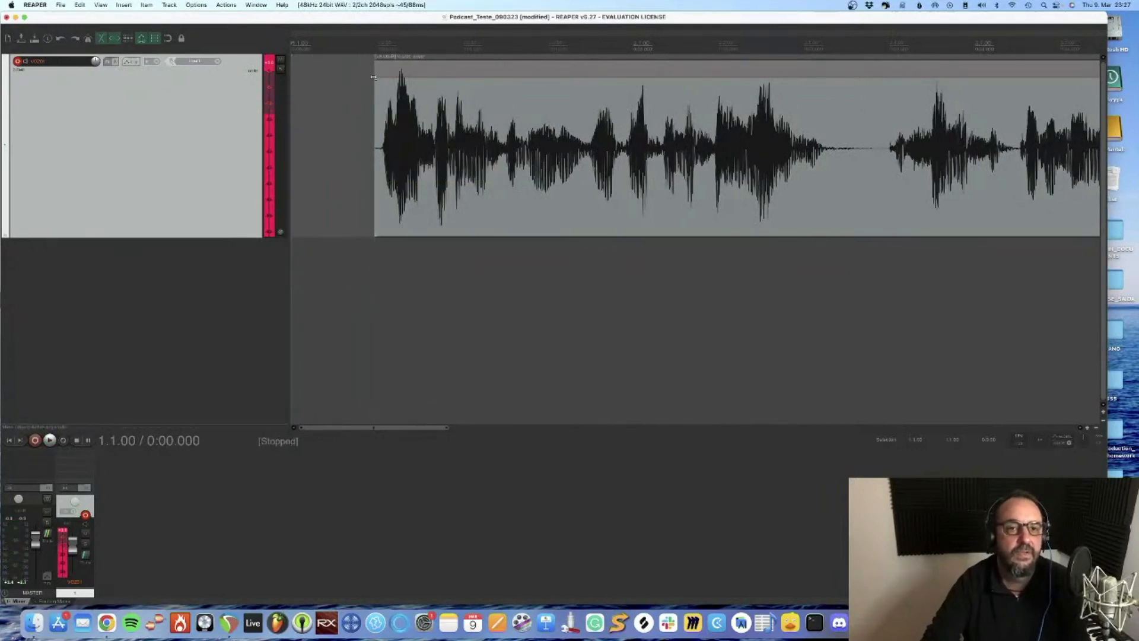
Add a short fade-in to the start of the first voice piece and play back the edited recording
drag(375, 70, 390, 71)
key(space)
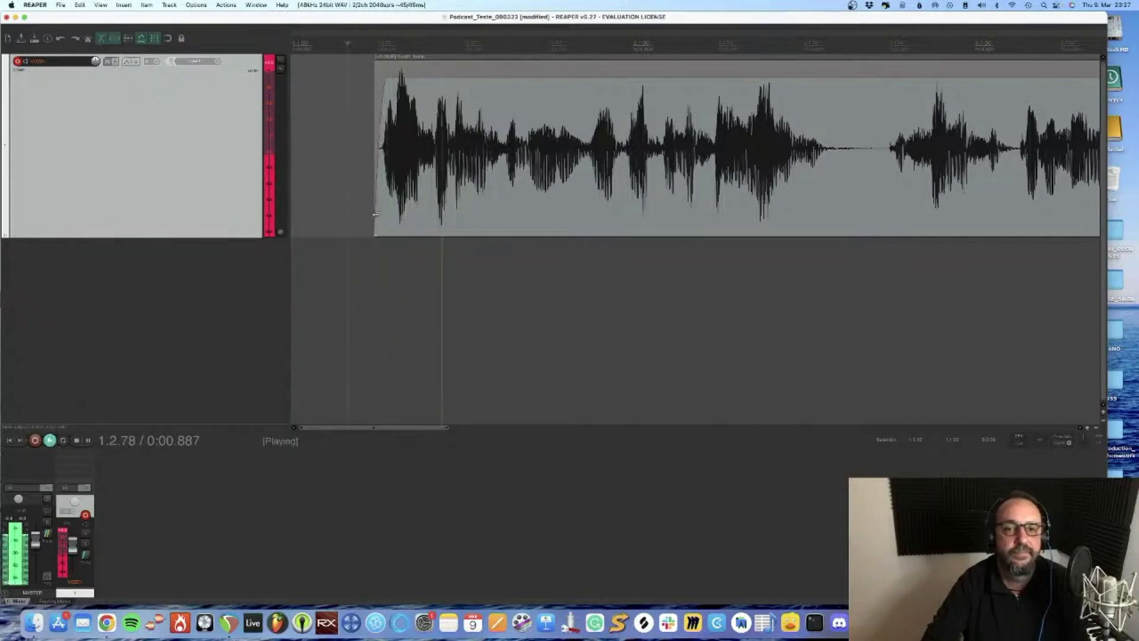
scroll(376, 213, down, 5)
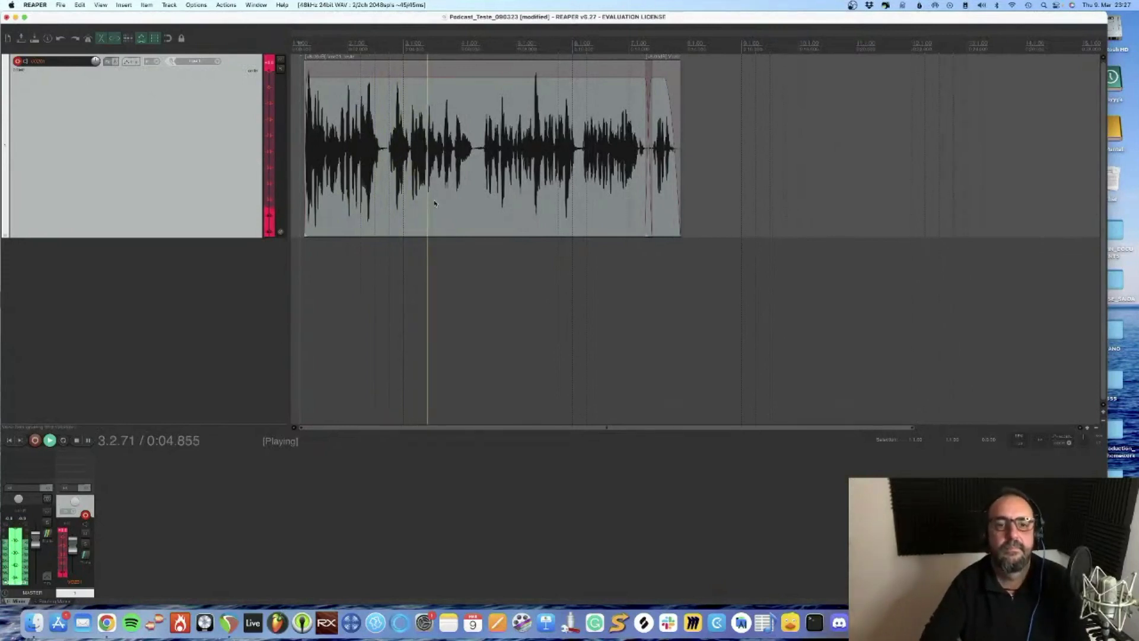
key(space)
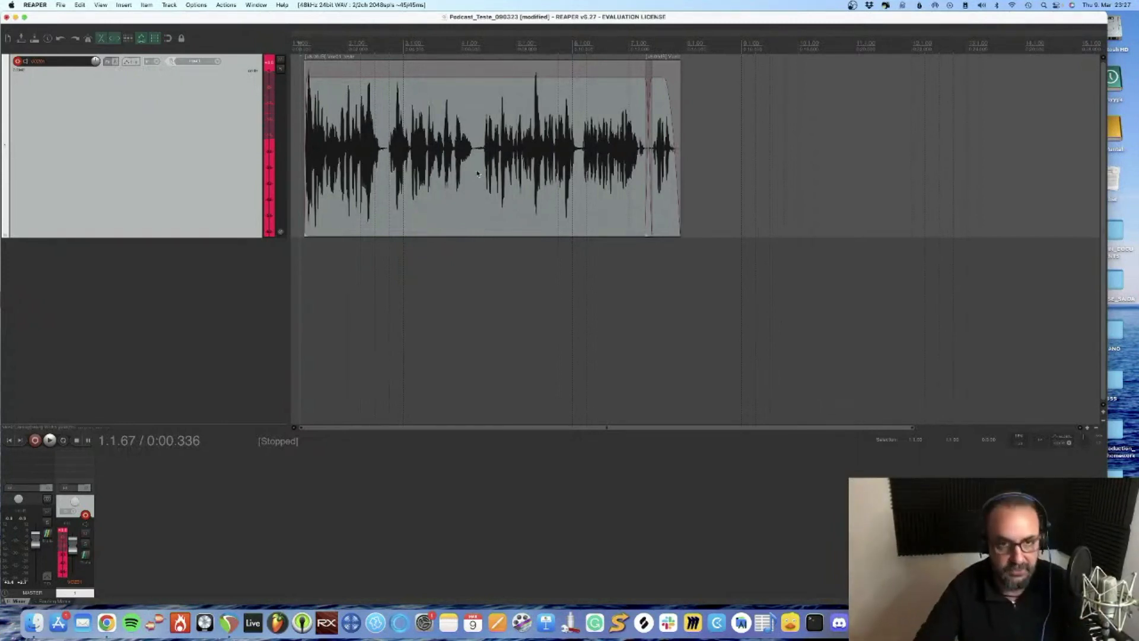
Group the two voice pieces and move them together so they start shortly before measure 3
click(479, 178)
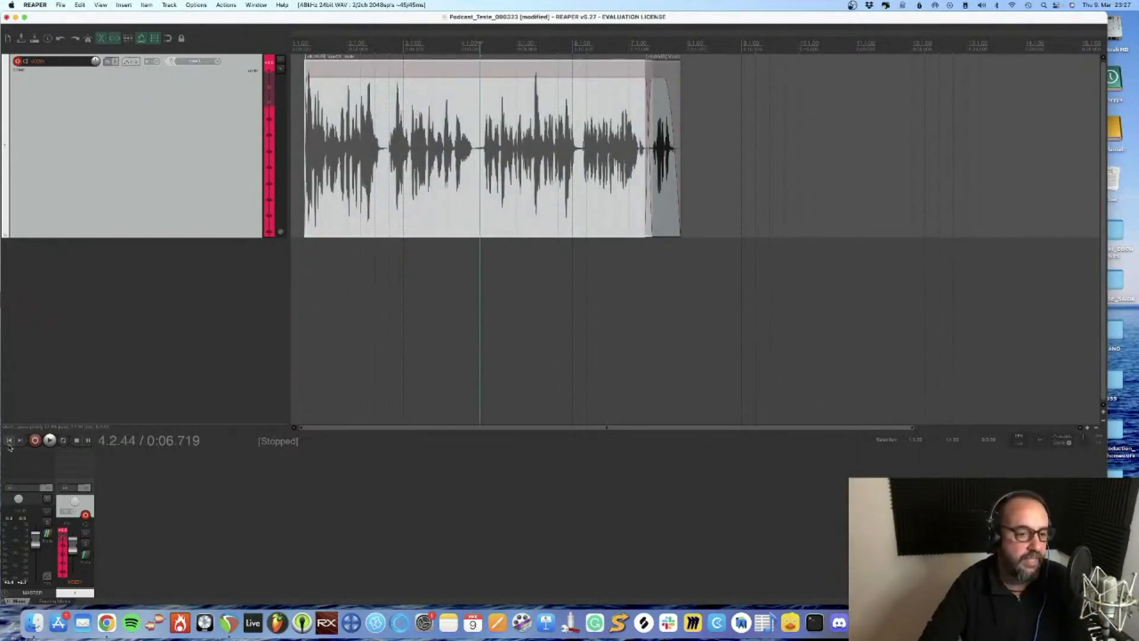
key(Home)
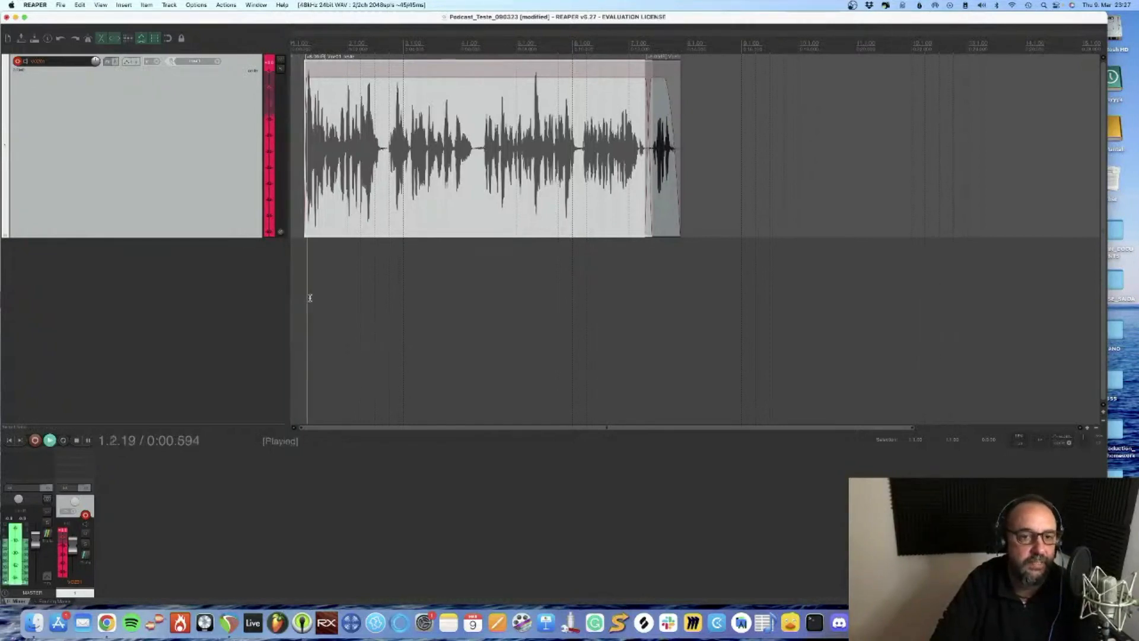
scroll(298, 269, up, 5)
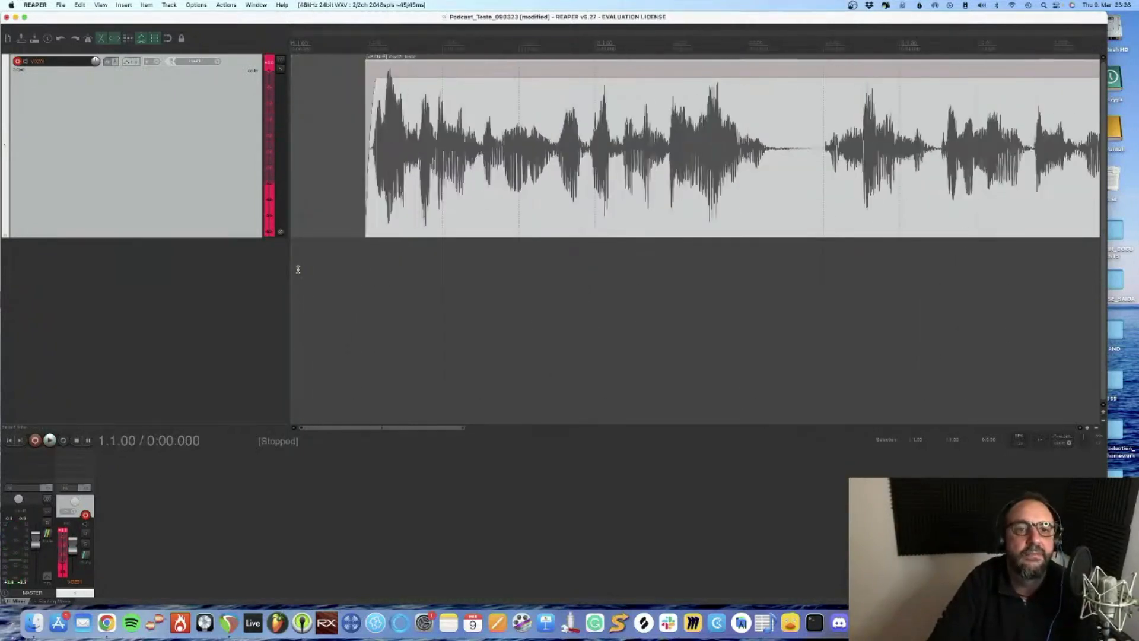
scroll(393, 157, down, 4)
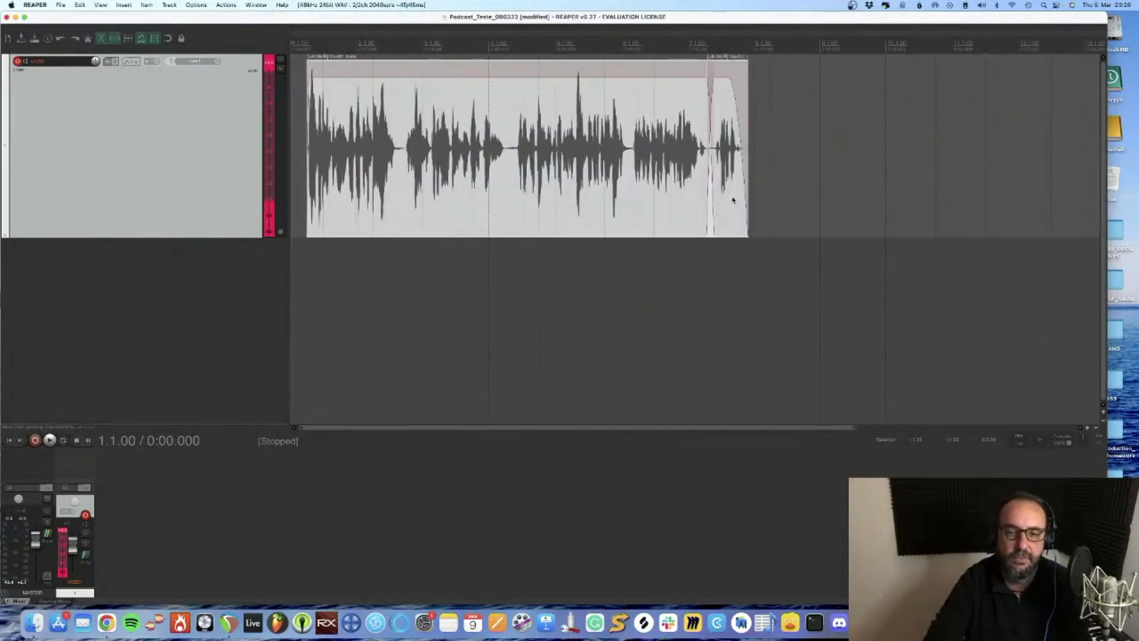
click(485, 271)
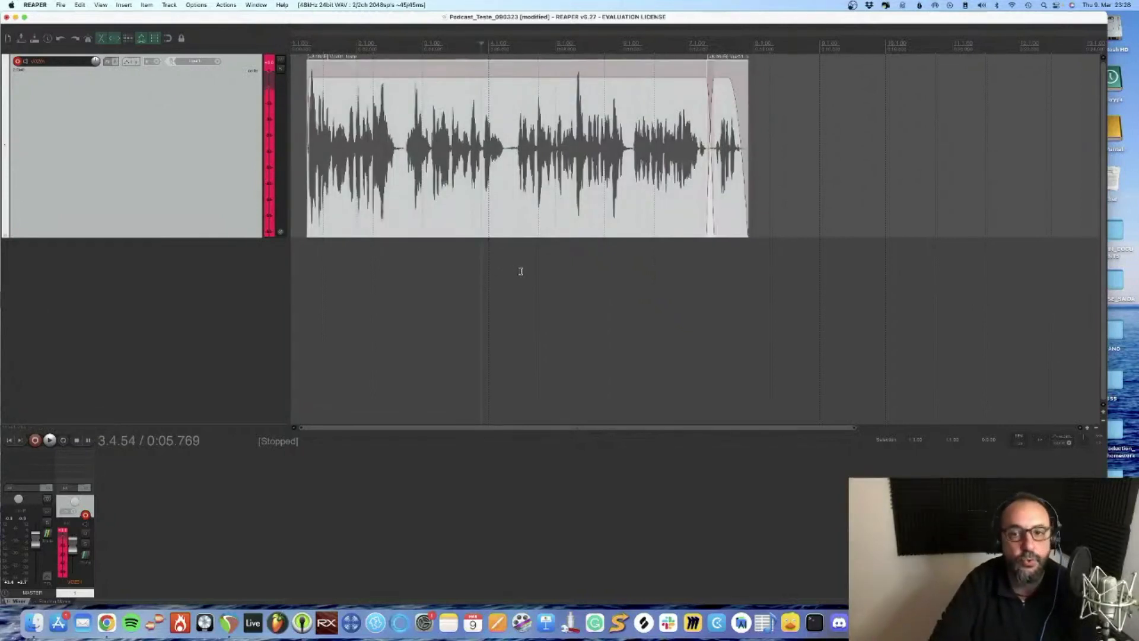
key(g)
drag(406, 172, 464, 173)
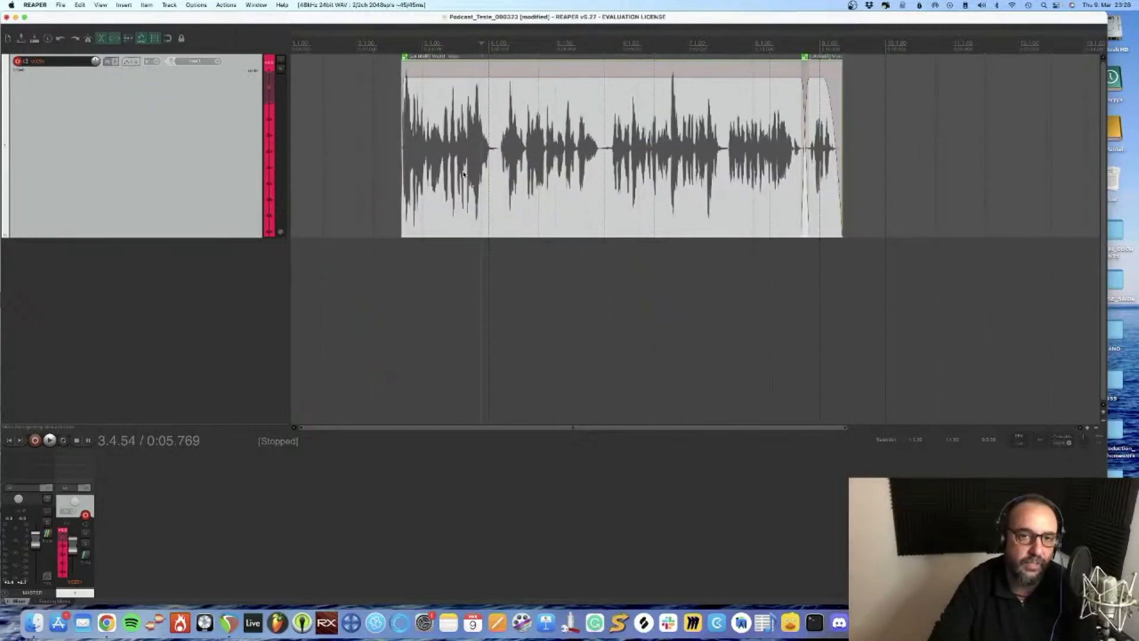
Ungroup the voice pieces and try moving the first piece on its own
key(u)
click(345, 146)
drag(575, 156, 751, 145)
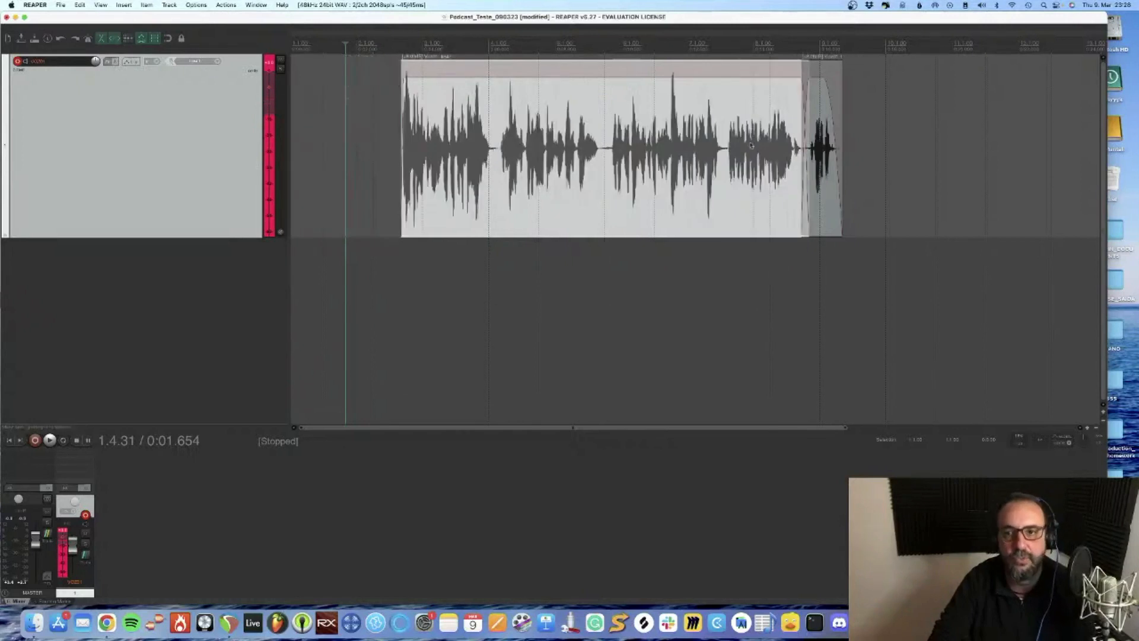
Regroup both voice pieces and move the group along the timeline to start just before measure 5
shift+click(823, 161)
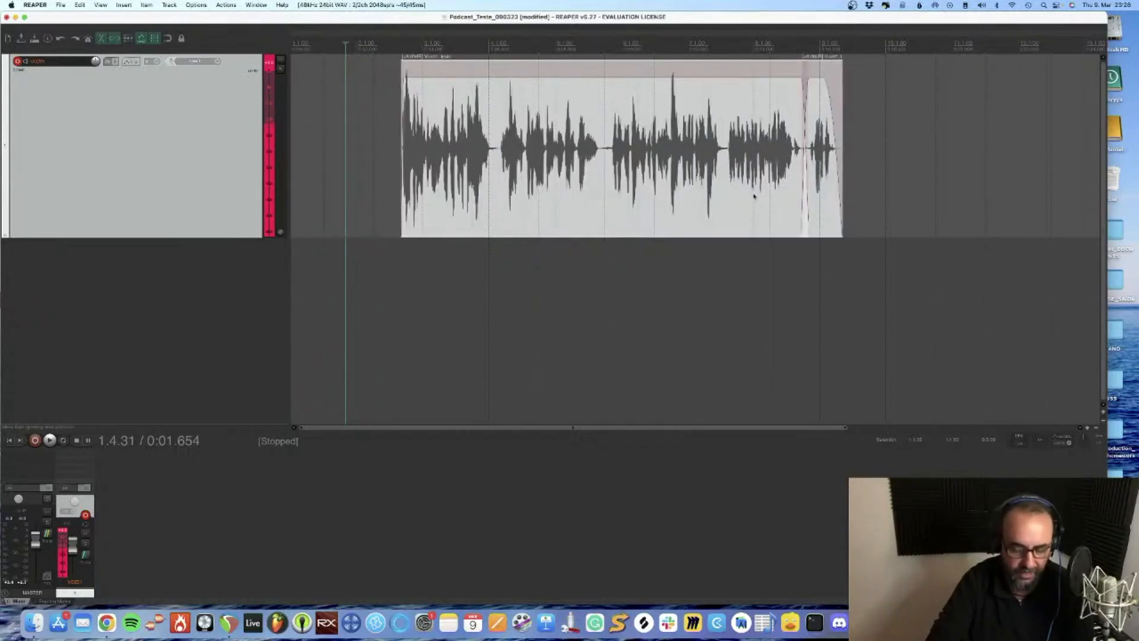
key(g)
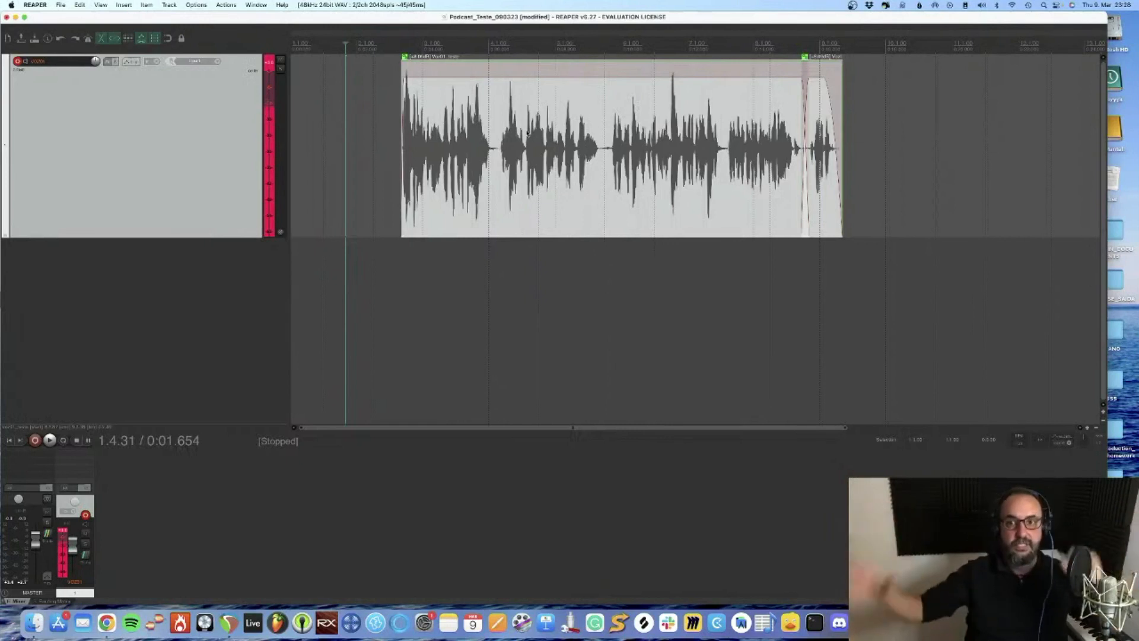
drag(528, 132, 674, 133)
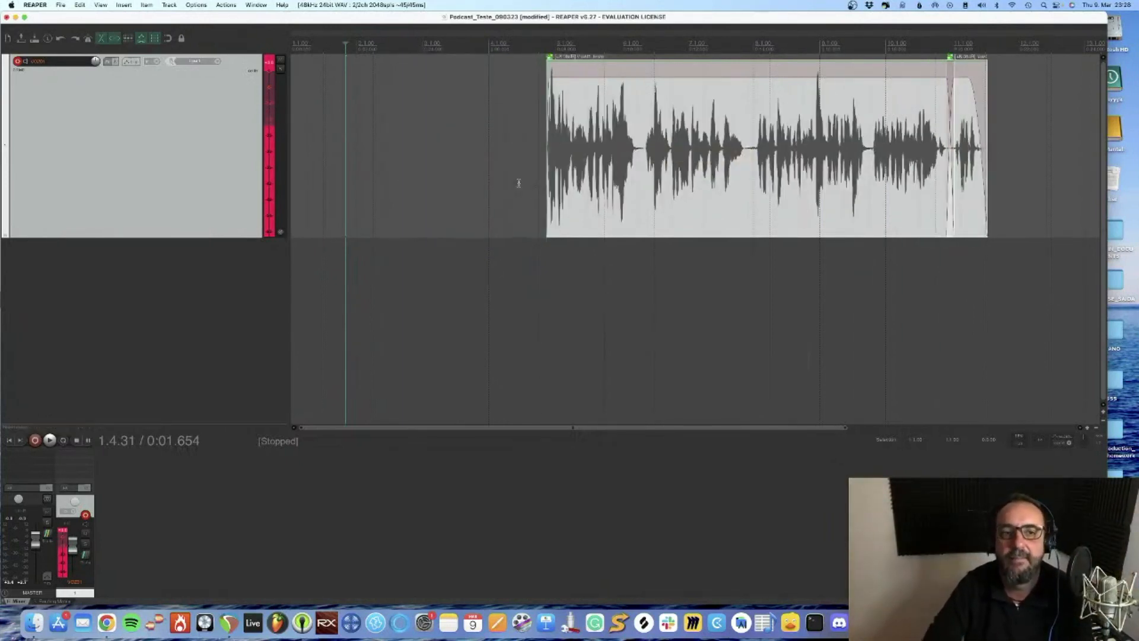
Disarm recording on the voice track and add a new track named VozVinheta1 below it
click(17, 61)
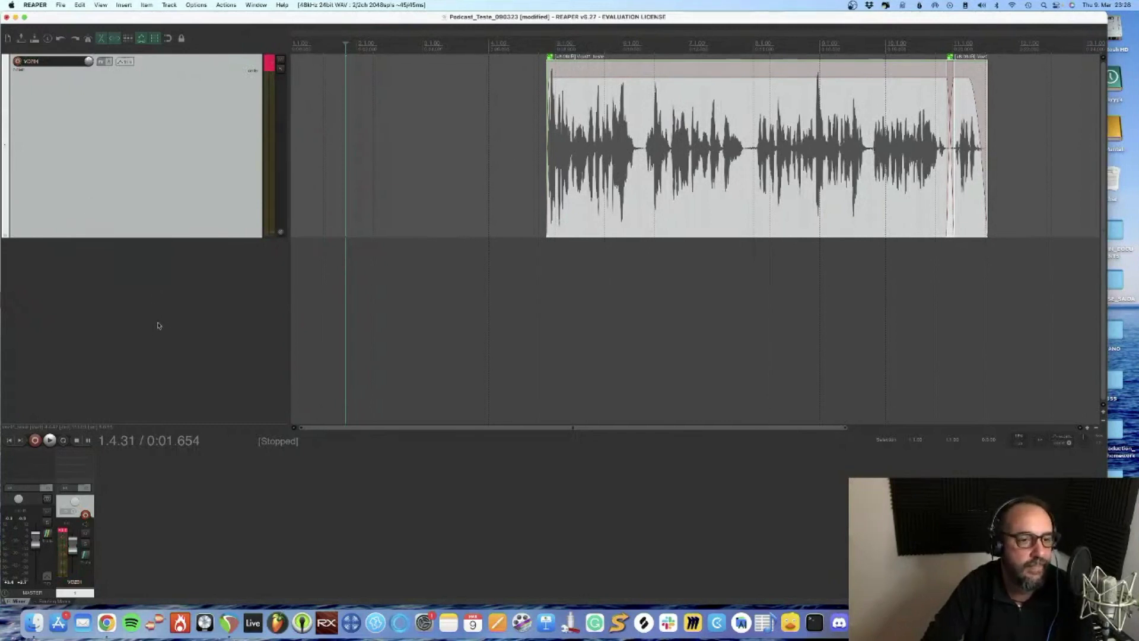
right_click(126, 286)
click(161, 288)
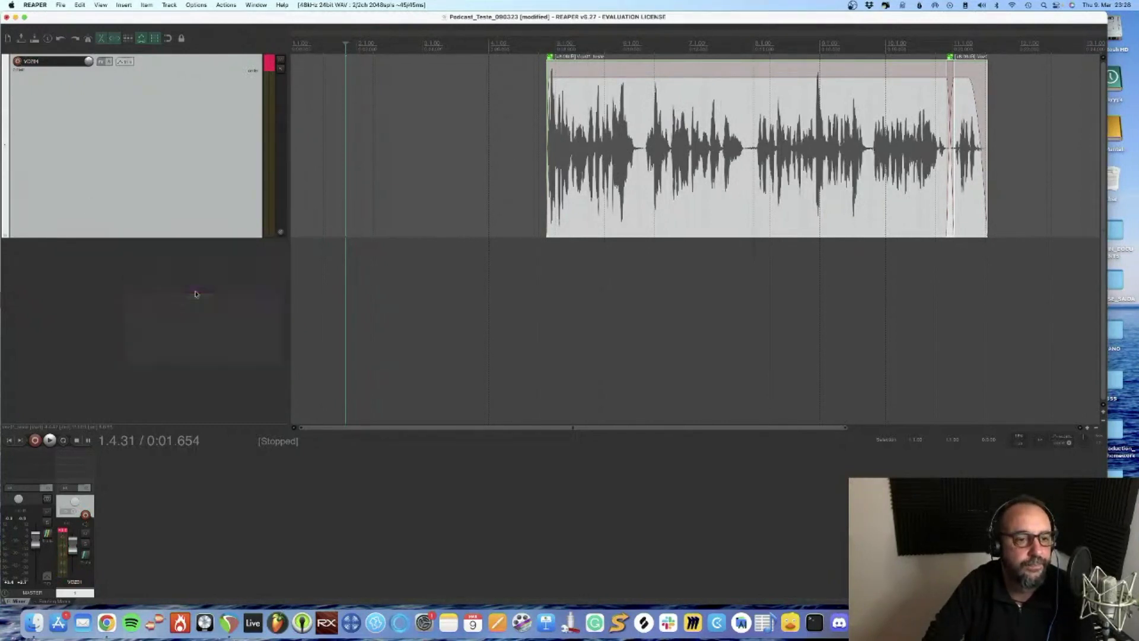
double_click(32, 247)
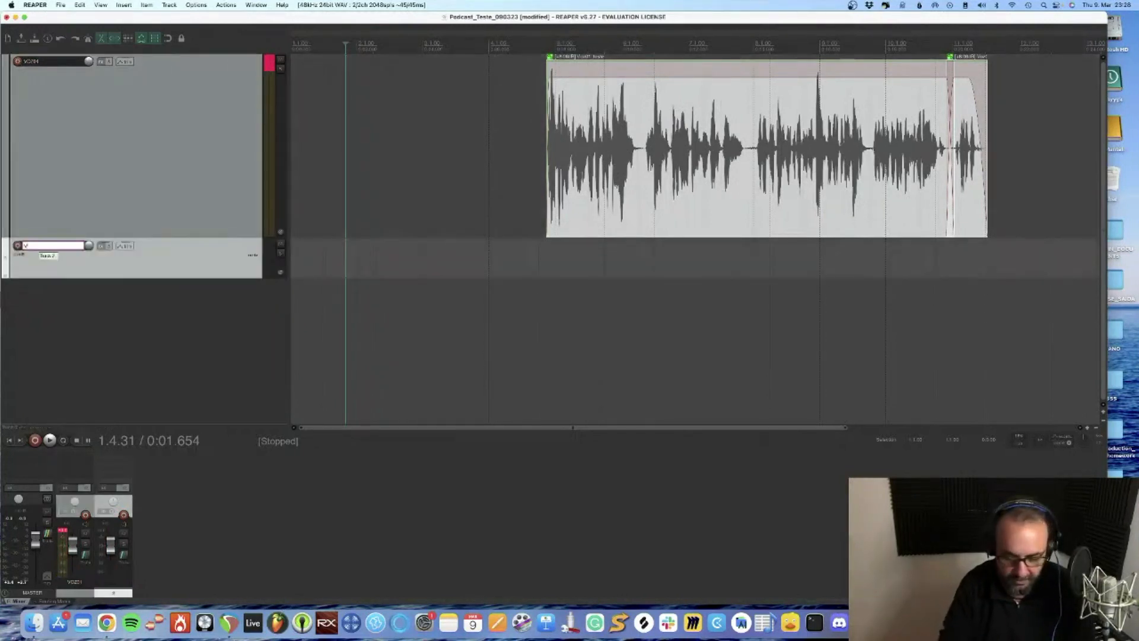
text(VozVinhet)
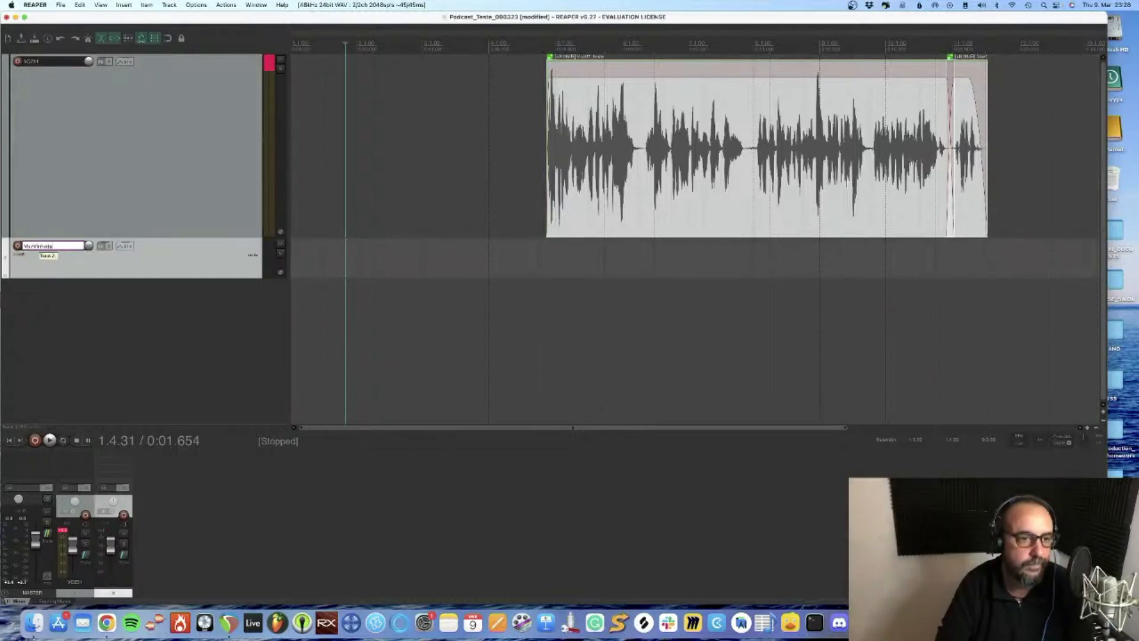
text(a1)
key(Return)
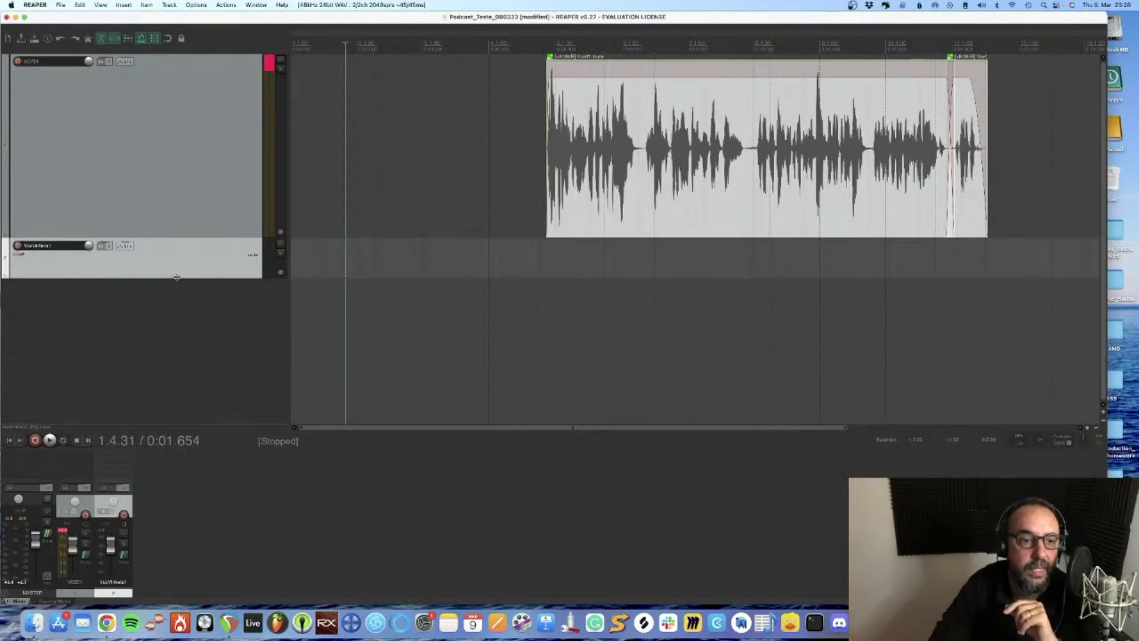
Enlarge the VozVinheta1 track's height and set its track color to Spring green
drag(177, 277, 177, 342)
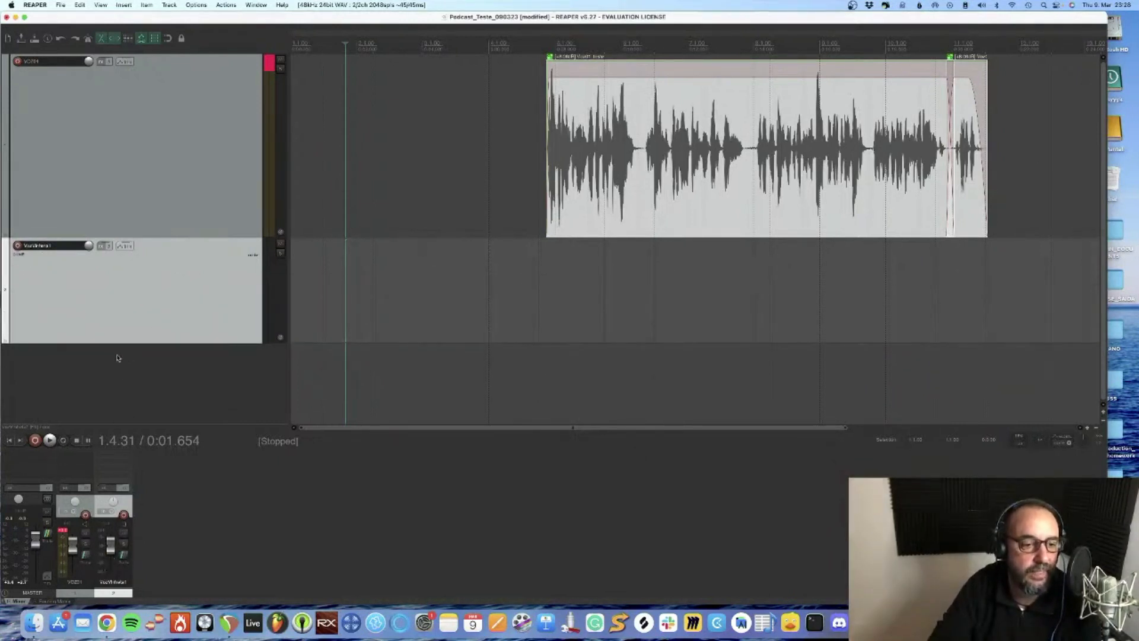
right_click(71, 292)
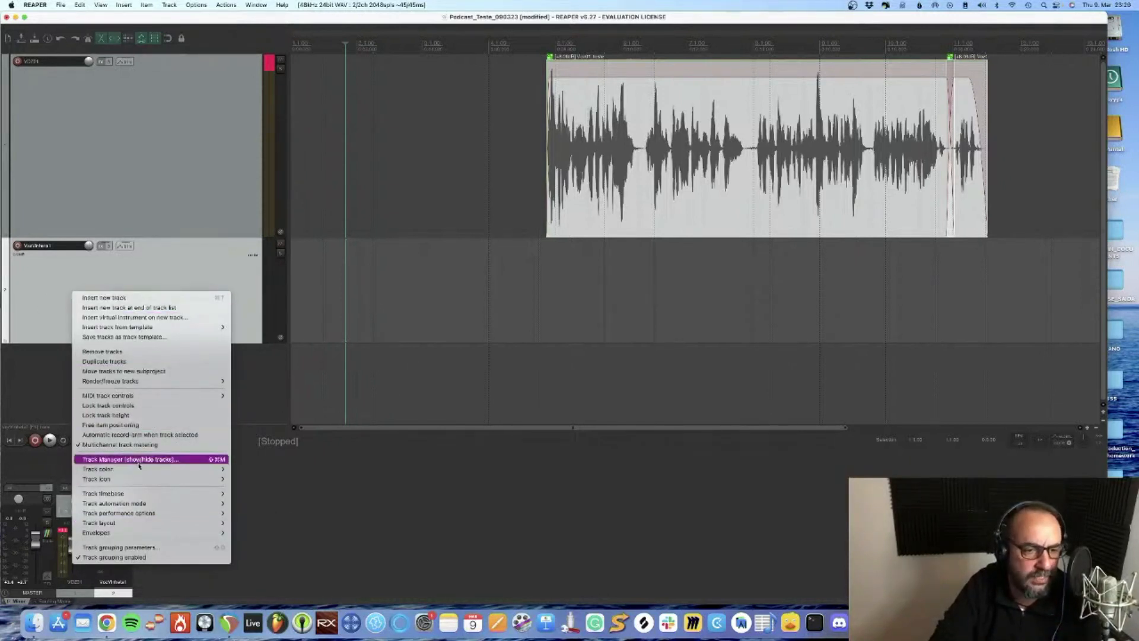
mouse_move(144, 475)
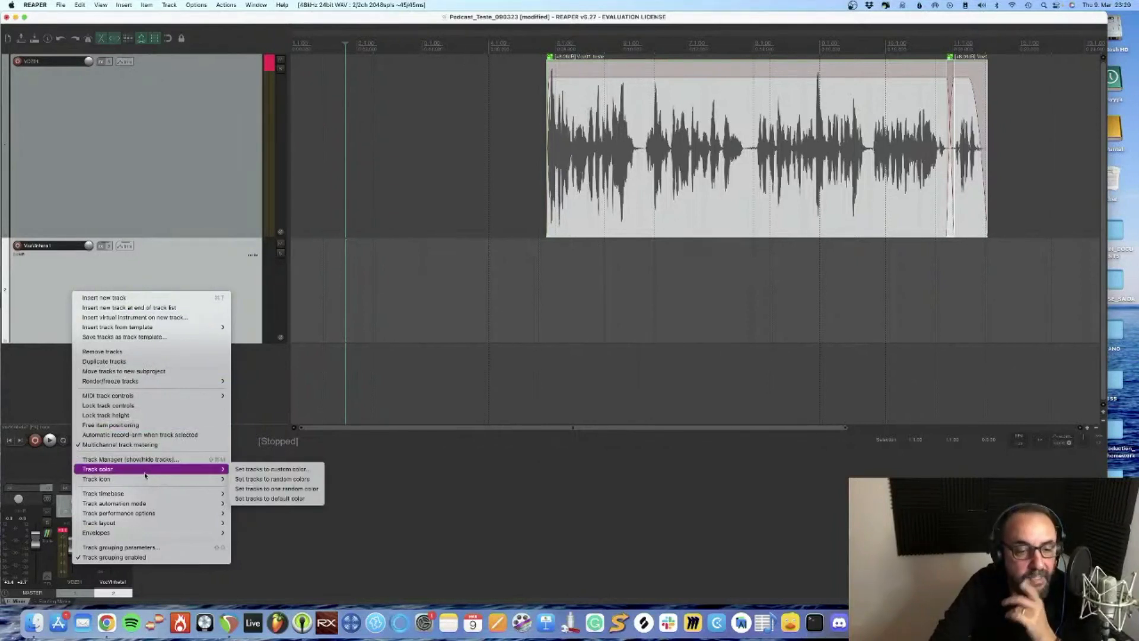
click(267, 468)
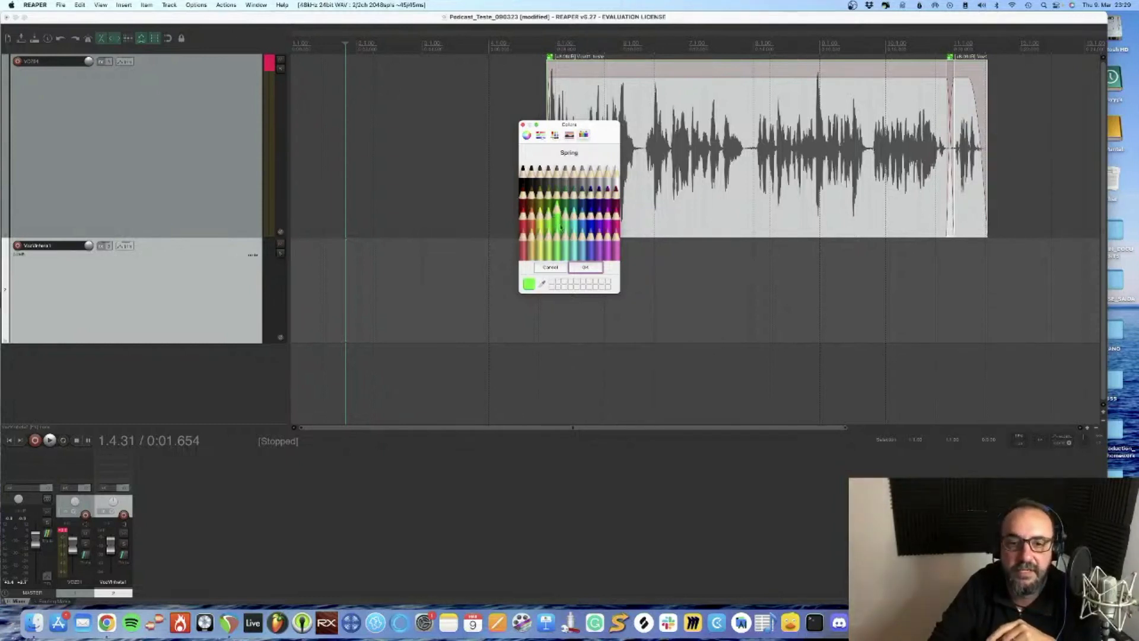
click(584, 268)
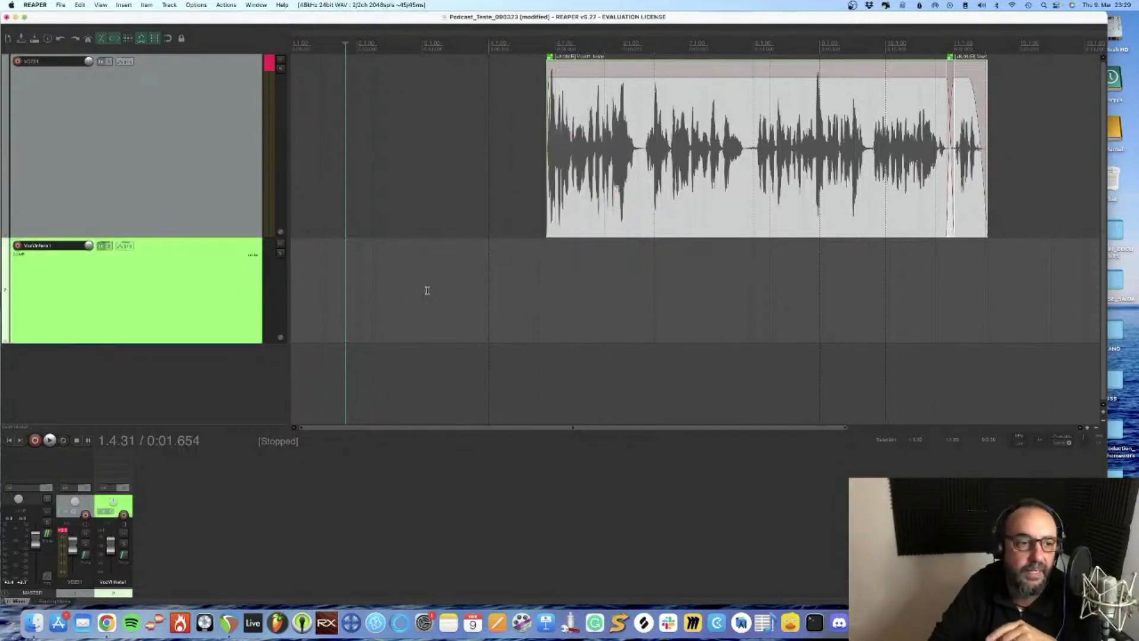
Arm the VozVinheta1 track, record a voice take from the project start, and save the file as VozVinheta1
click(10, 442)
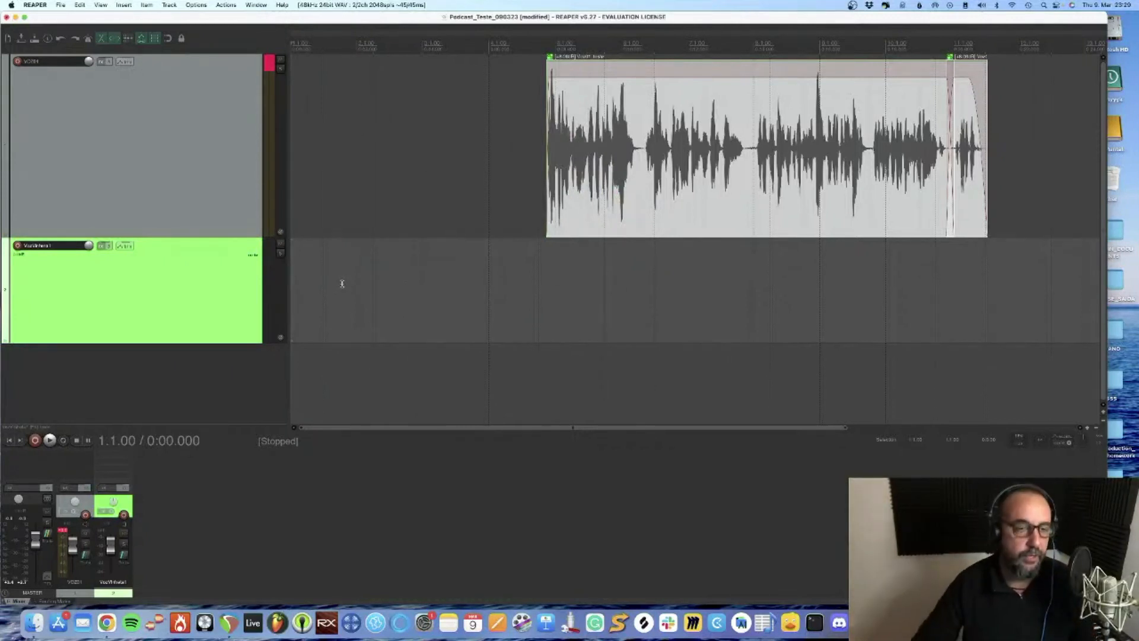
click(18, 245)
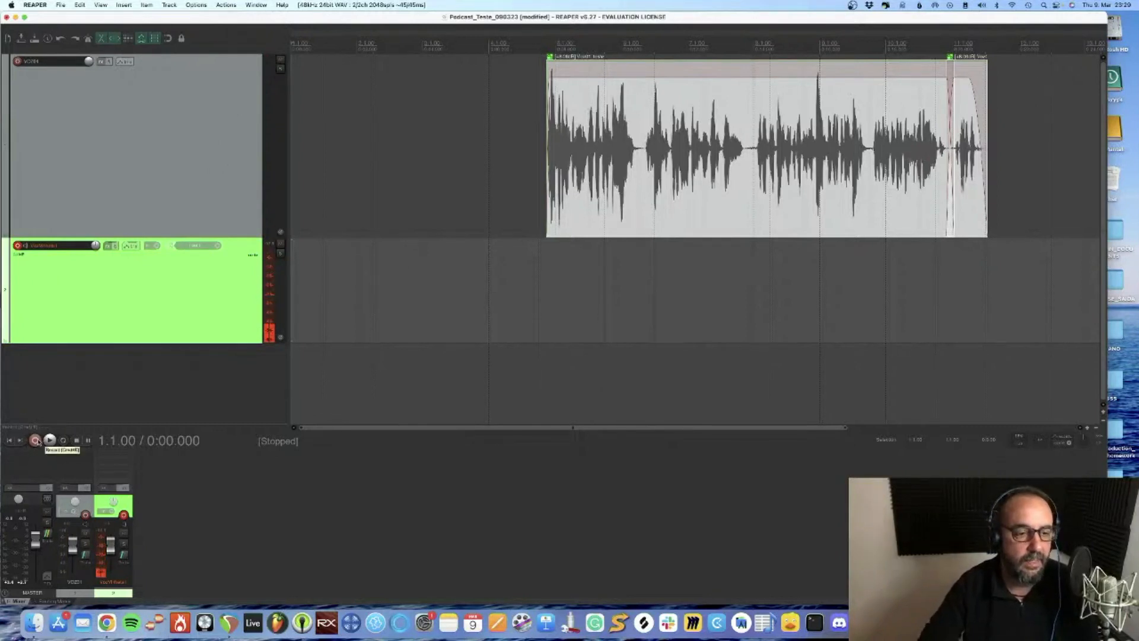
click(35, 441)
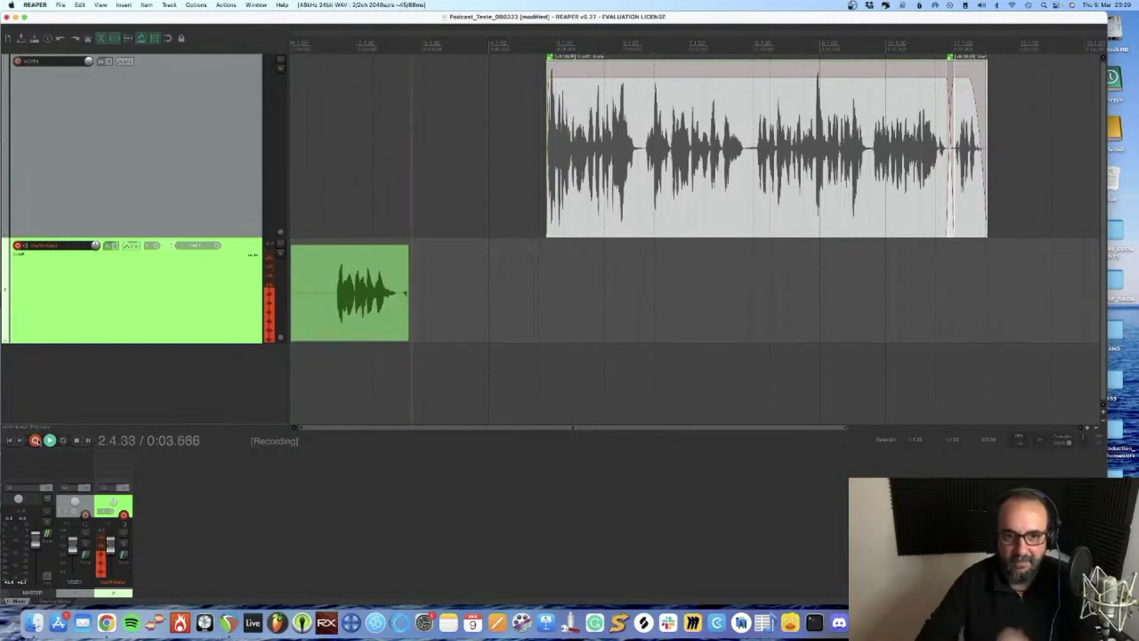
key(space)
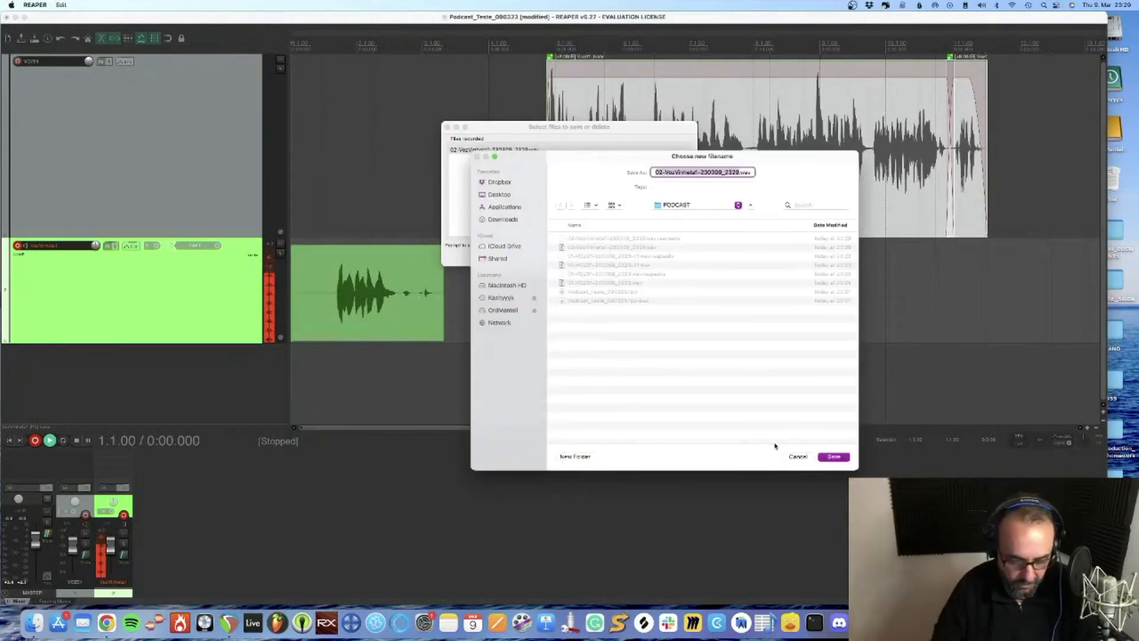
text(VozVinh)
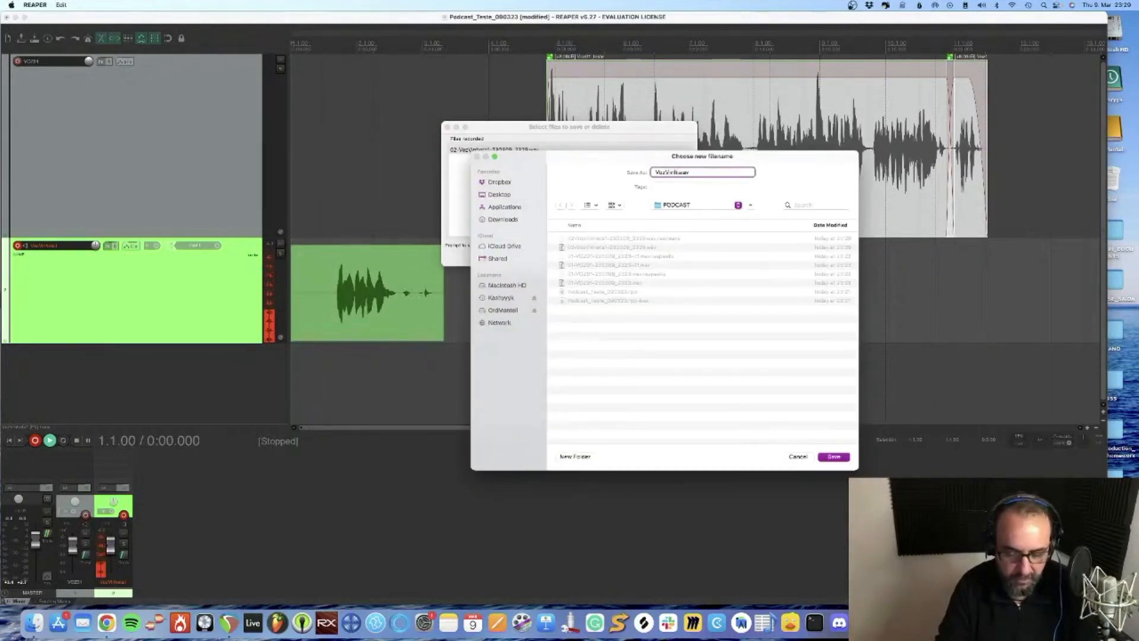
key(Return)
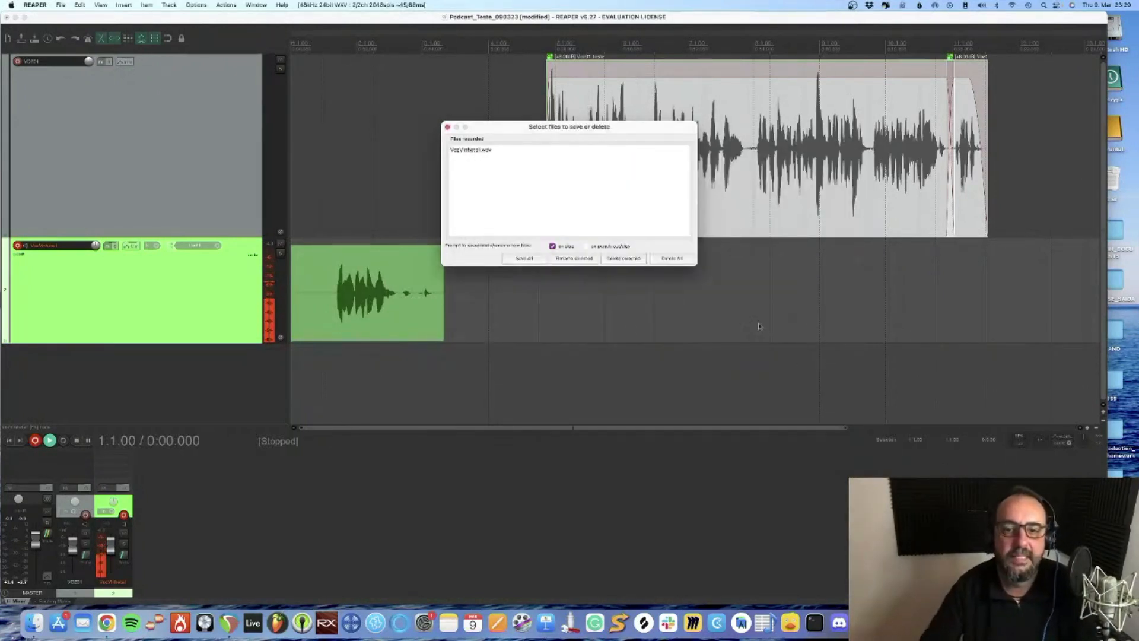
click(518, 259)
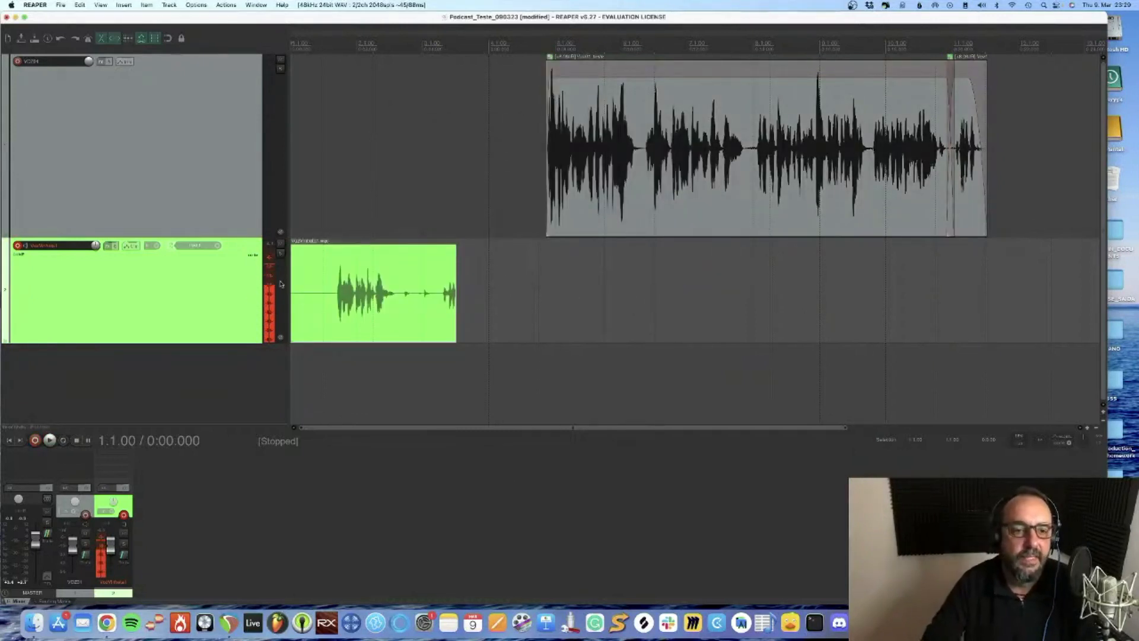
Trim the jingle recording at both ends to the spoken phrase and add short fades in and out
drag(293, 293, 332, 293)
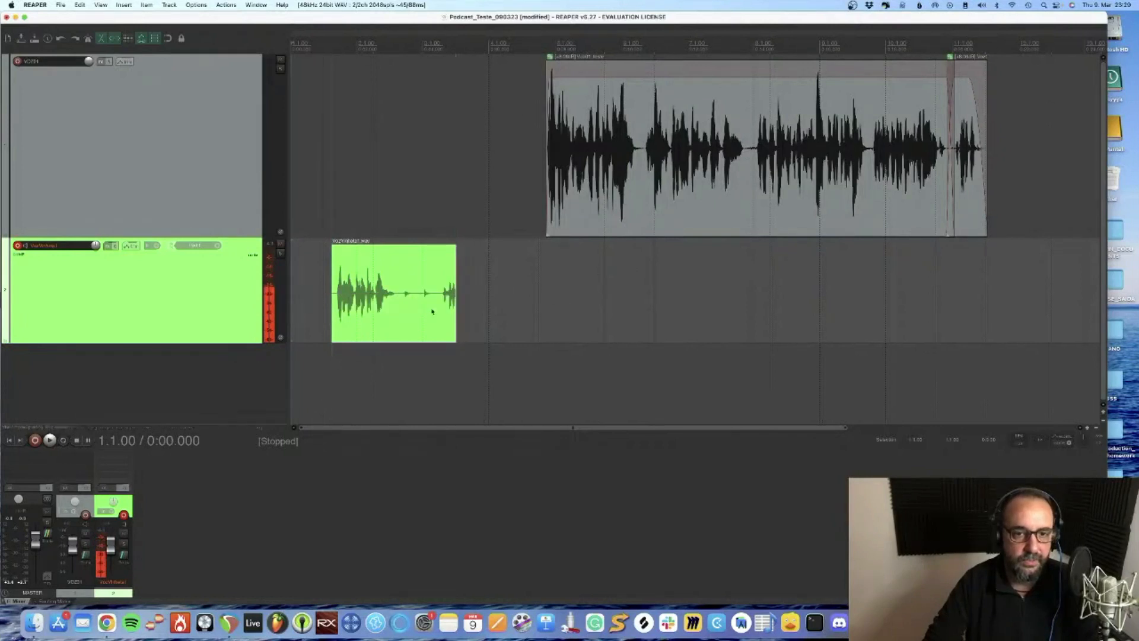
click(372, 328)
key(space)
key(space)
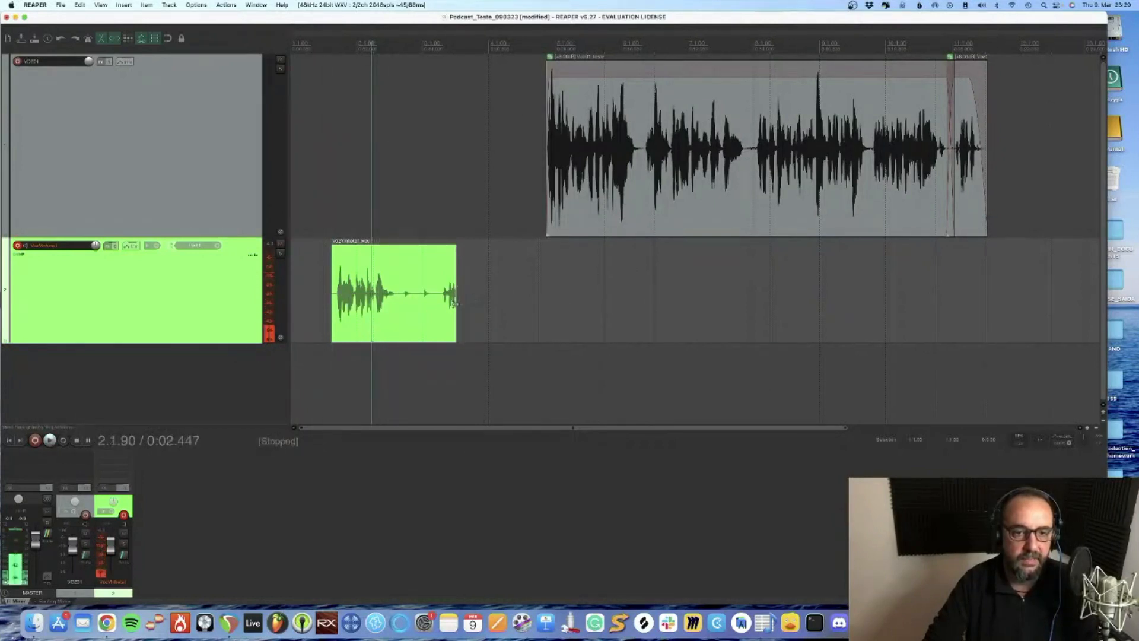
click(311, 319)
key(space)
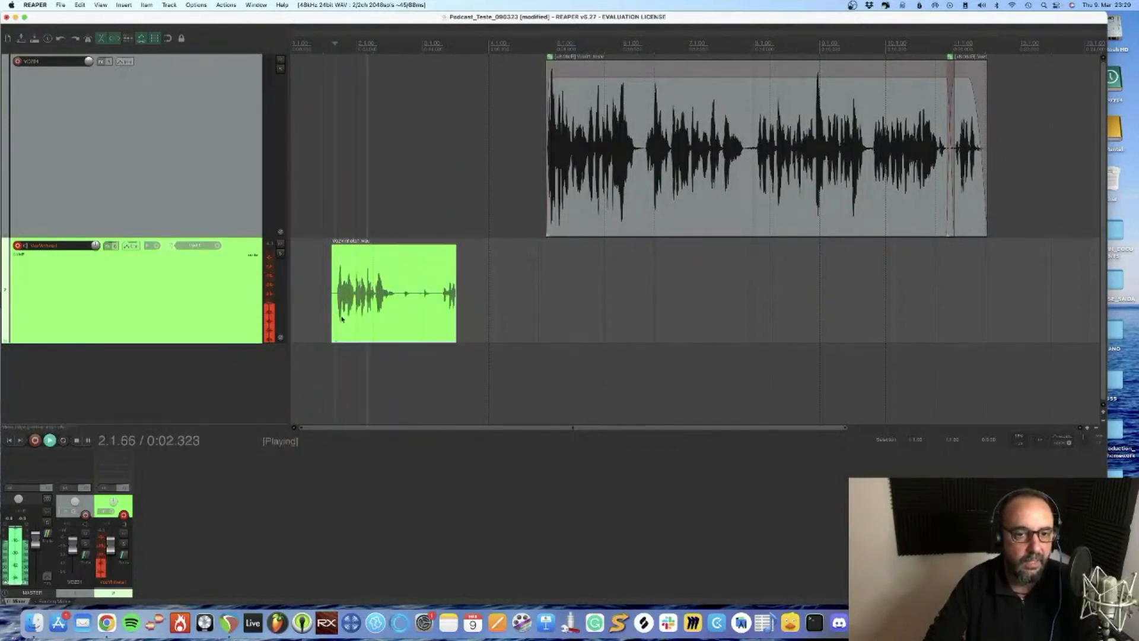
key(space)
drag(456, 314, 396, 316)
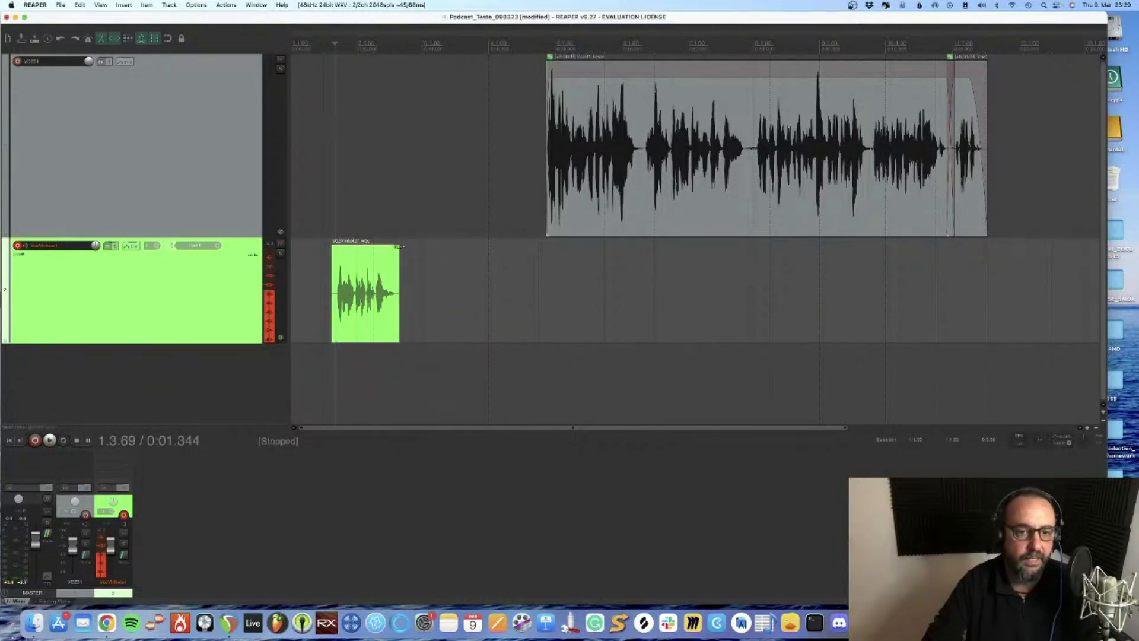
drag(399, 246, 339, 246)
Shift the jingle clip slightly earlier and move the grouped voice pieces to start right where it ends, checking the transition by playback
drag(374, 304, 354, 304)
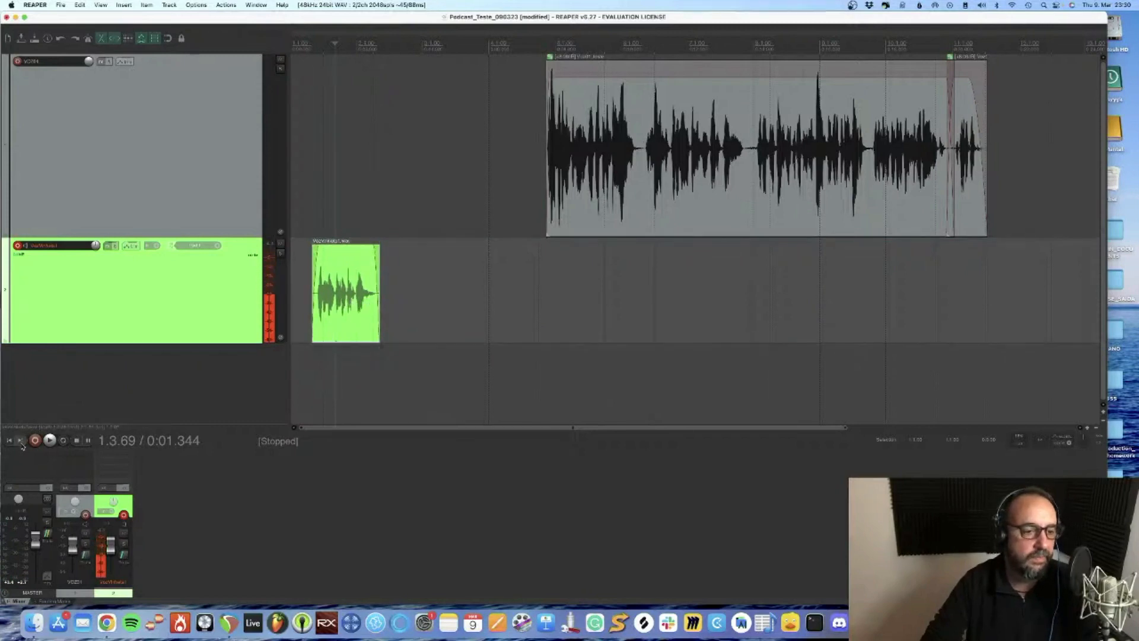
drag(624, 174, 457, 174)
click(320, 161)
key(space)
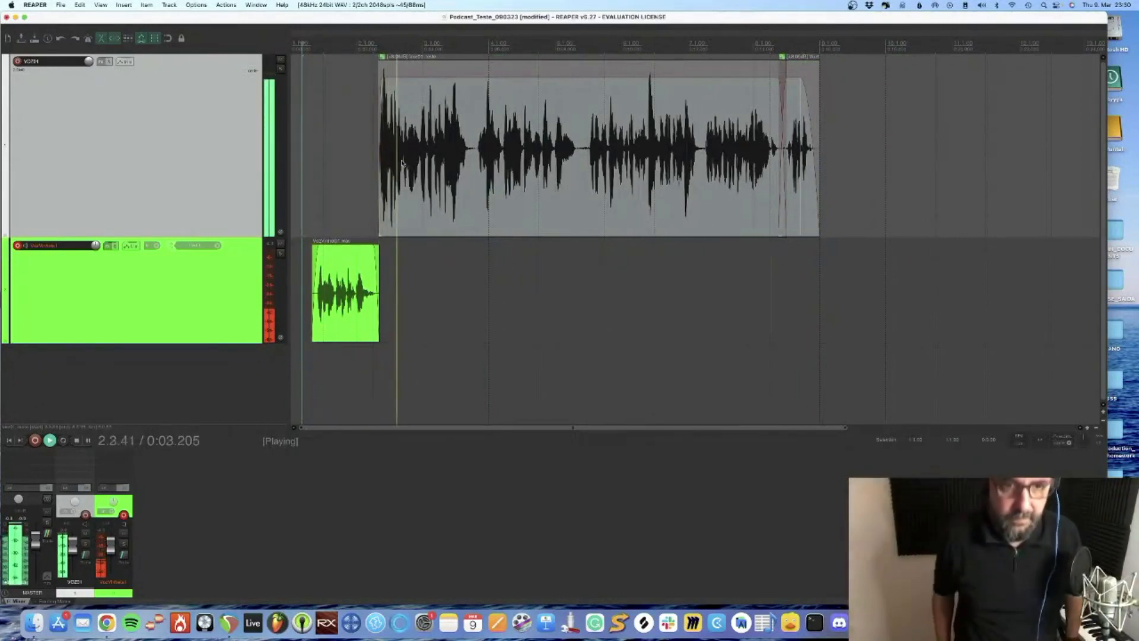
key(space)
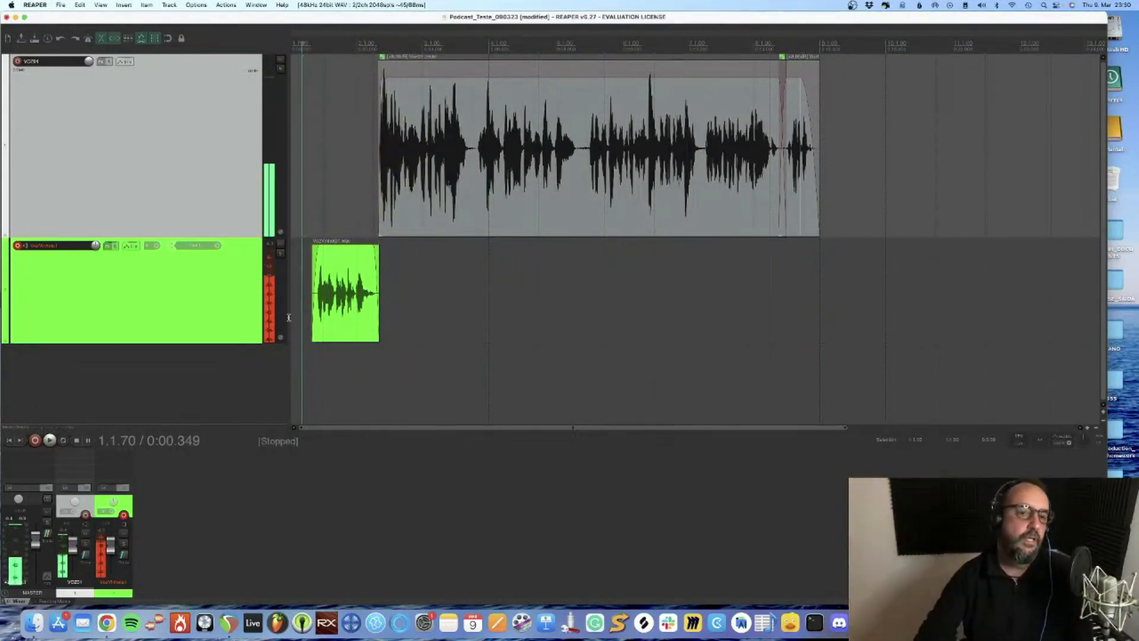
Normalize the jingle clip's volume in its item properties and play it back
click(354, 279)
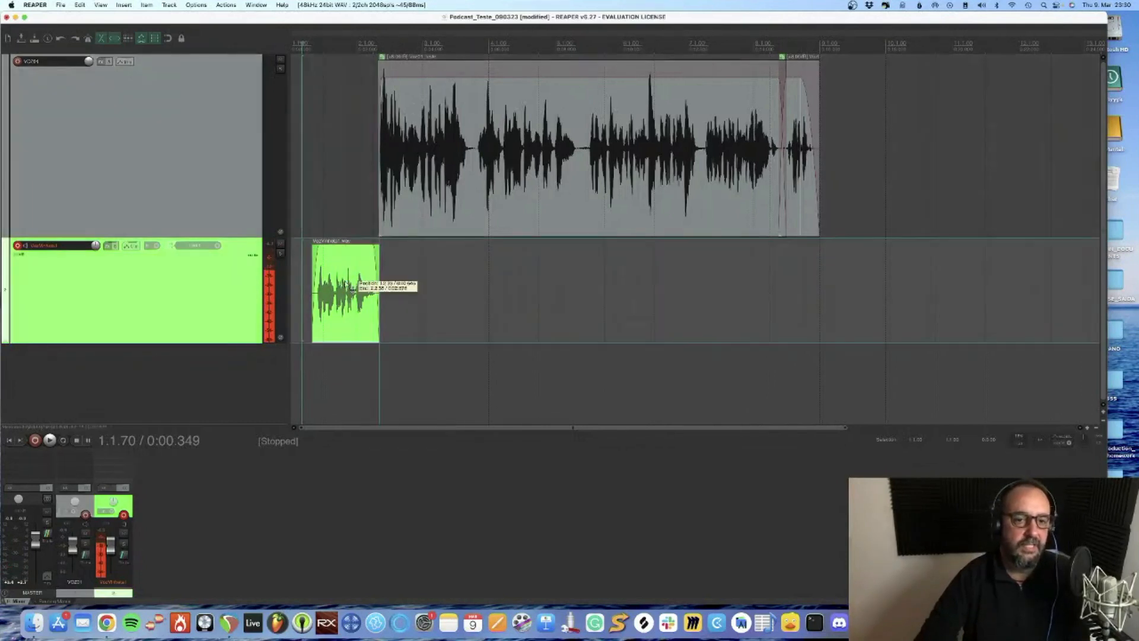
click(542, 125)
double_click(335, 282)
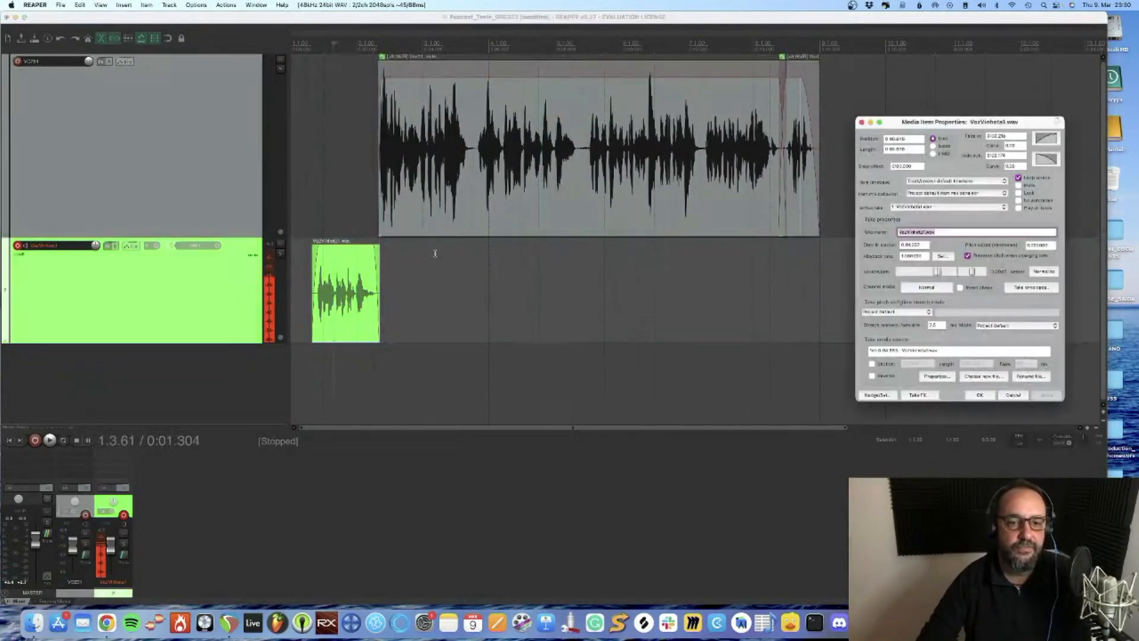
click(1044, 272)
click(1046, 394)
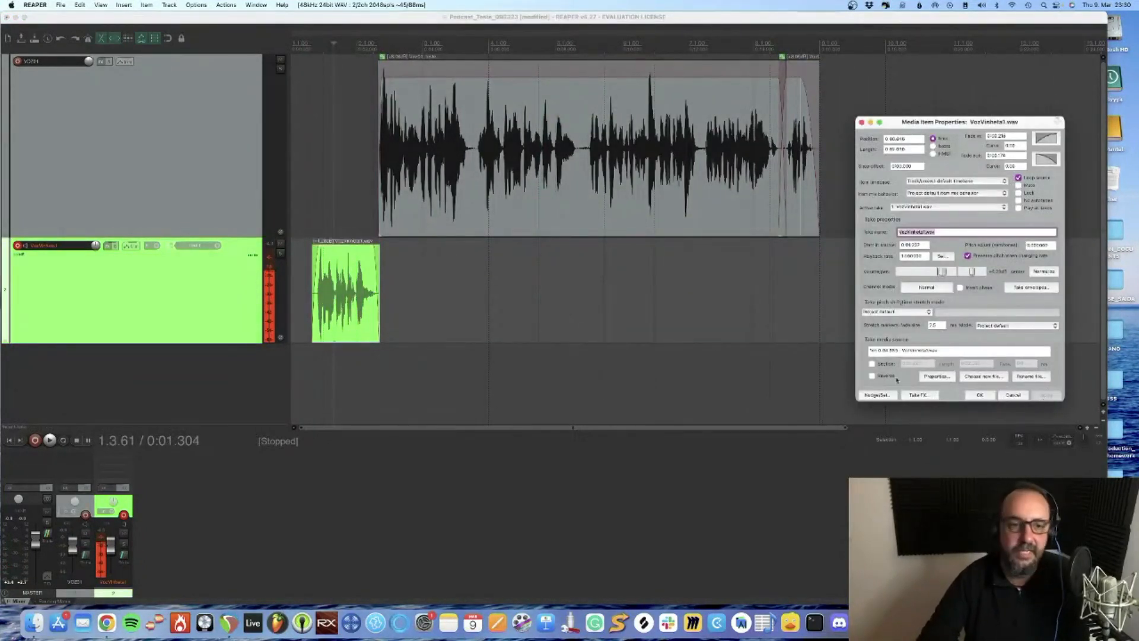
click(343, 173)
key(space)
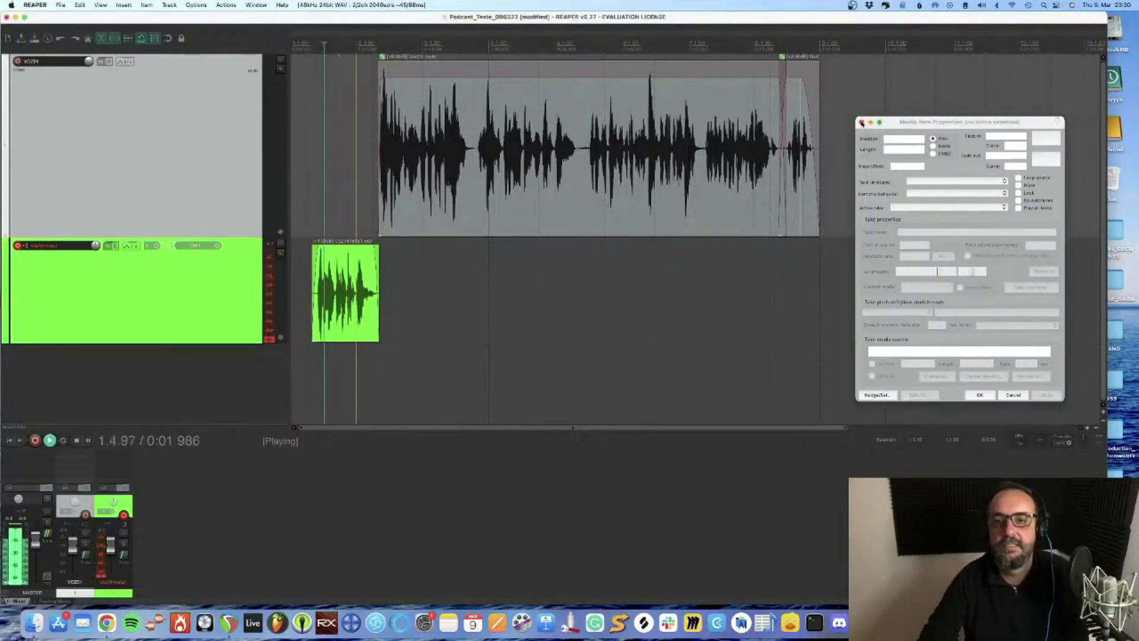
click(861, 123)
Move the grouped voice pieces slightly later to leave a small gap after the jingle, and disarm the VozVinheta1 track
click(499, 199)
key(space)
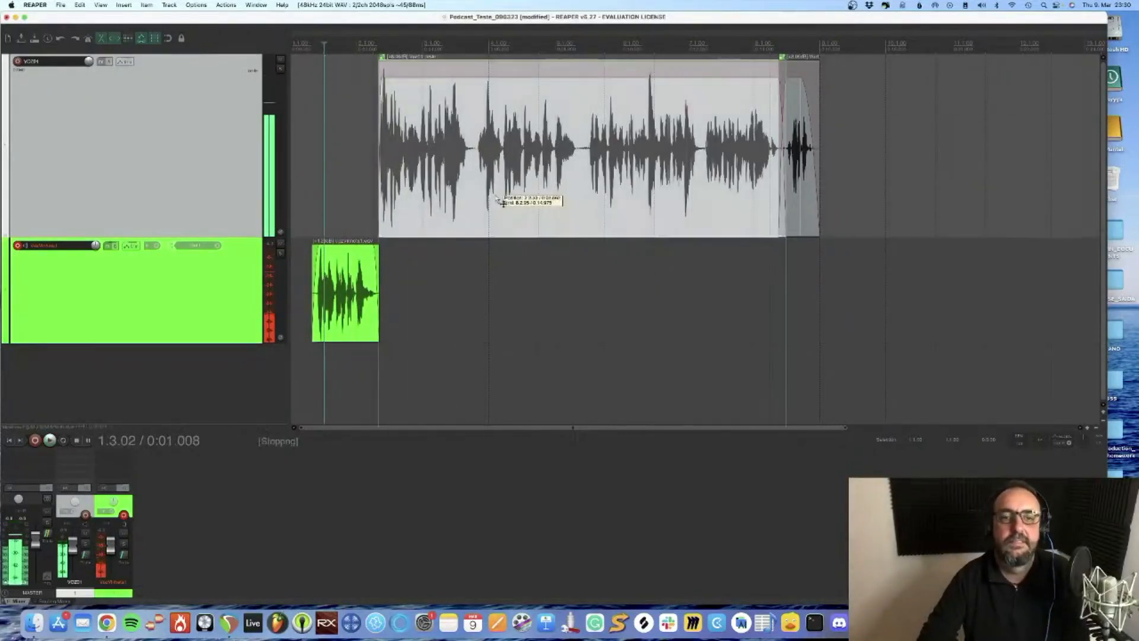
drag(498, 199, 506, 198)
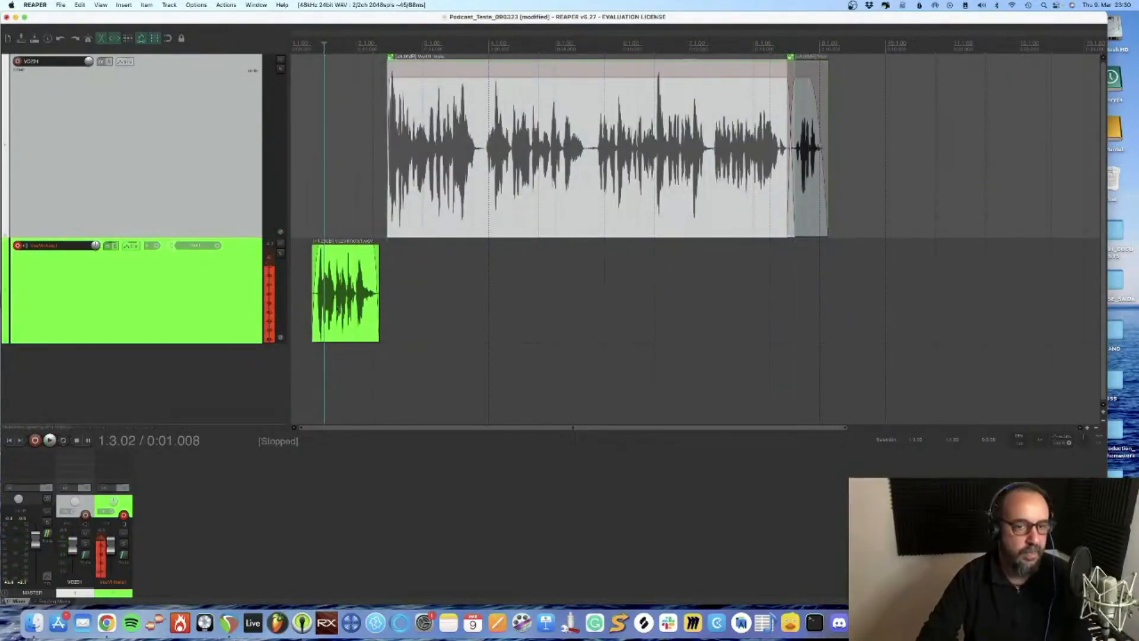
click(18, 246)
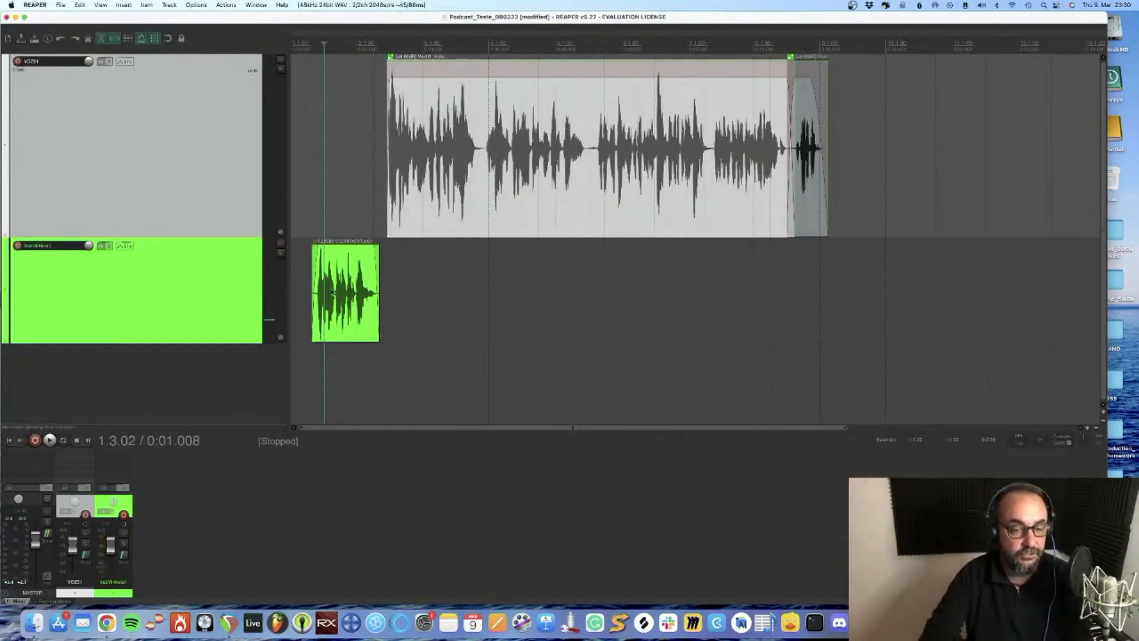
Duplicate the VozVinheta1 track and play both copies together
right_click(167, 293)
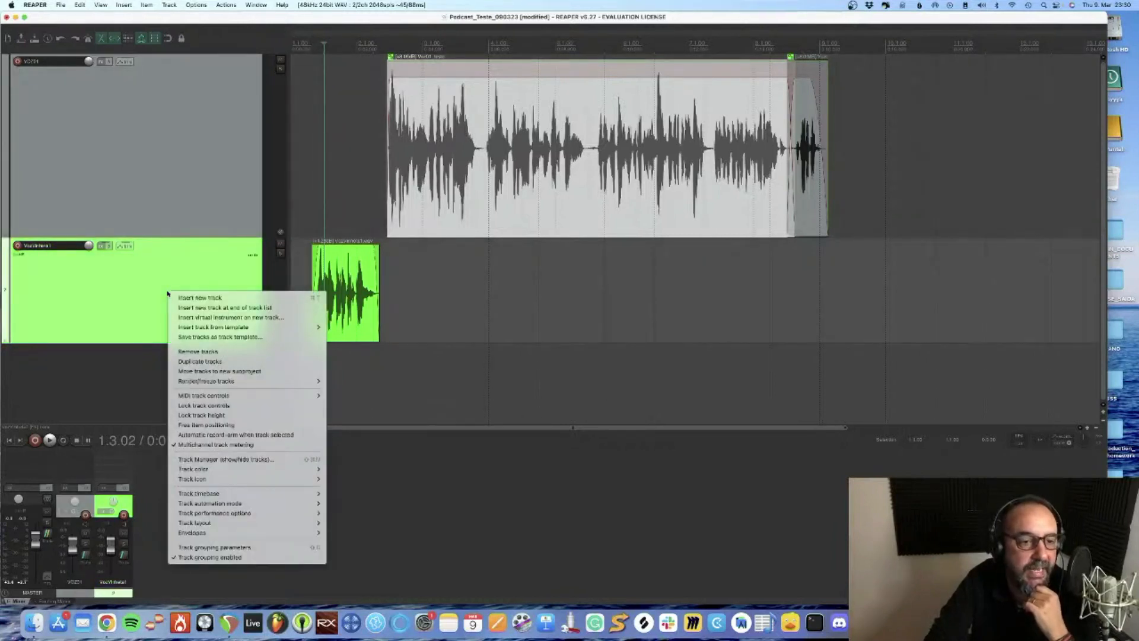
click(126, 288)
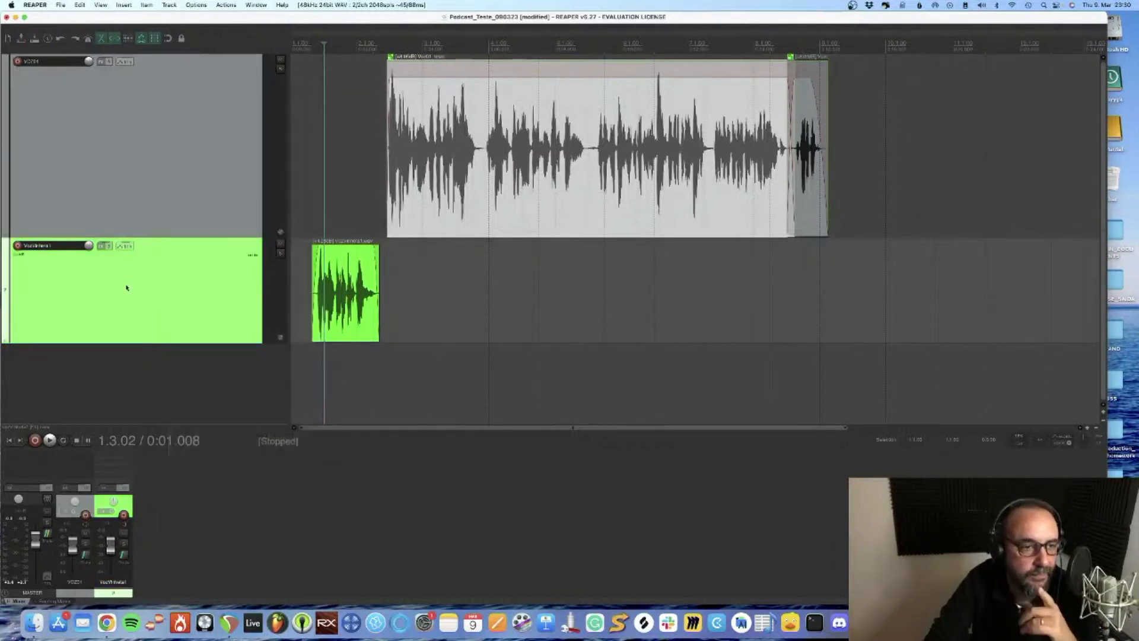
right_click(126, 288)
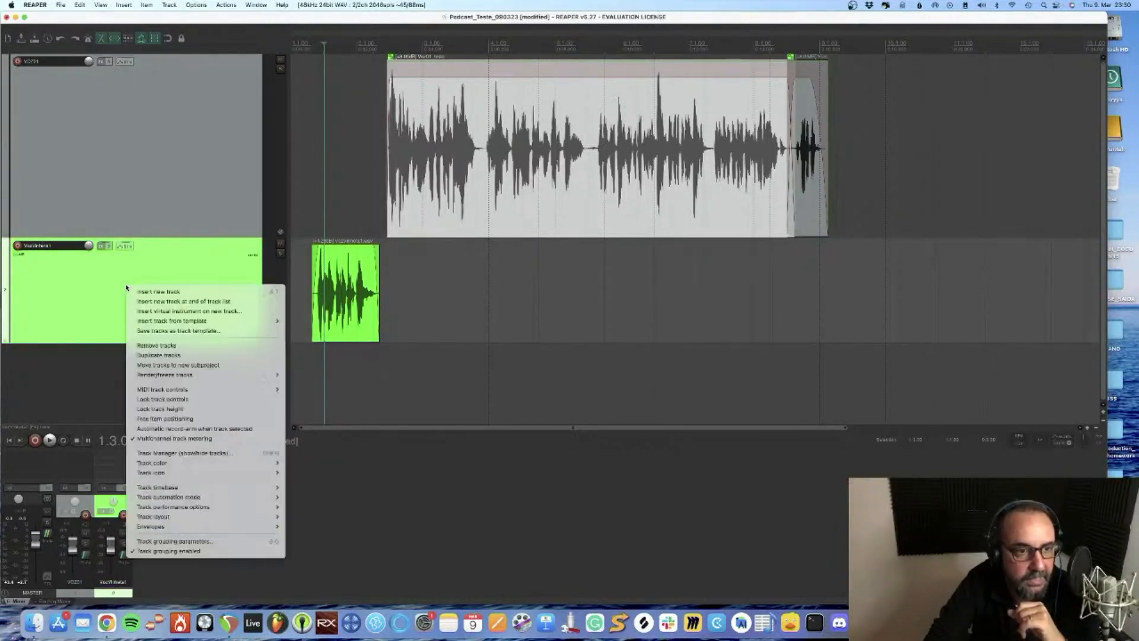
click(194, 355)
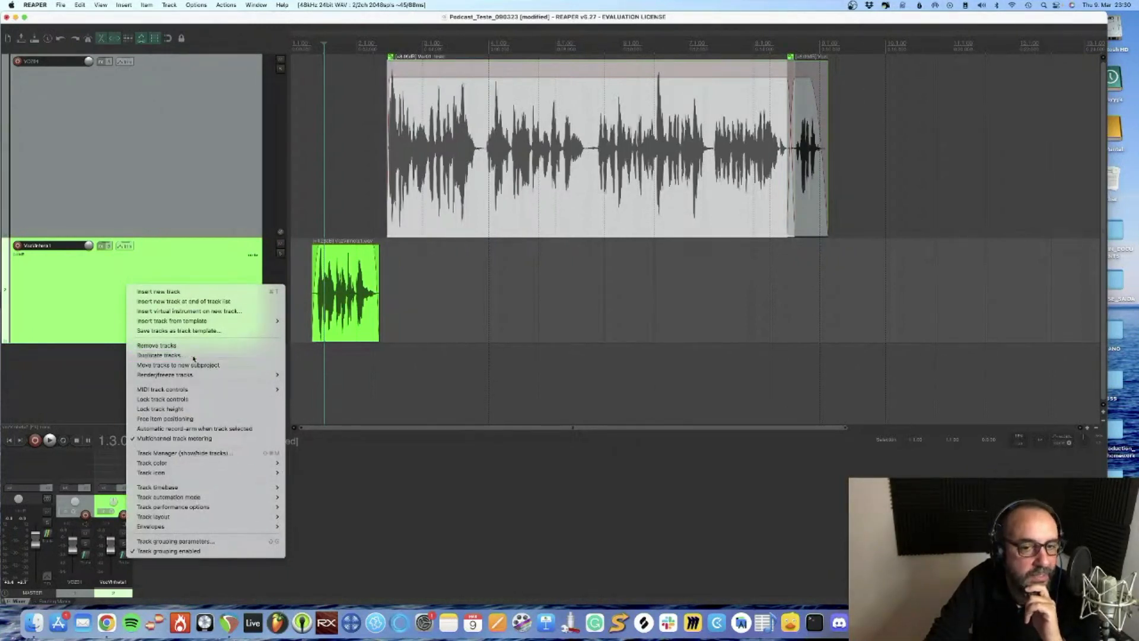
click(304, 315)
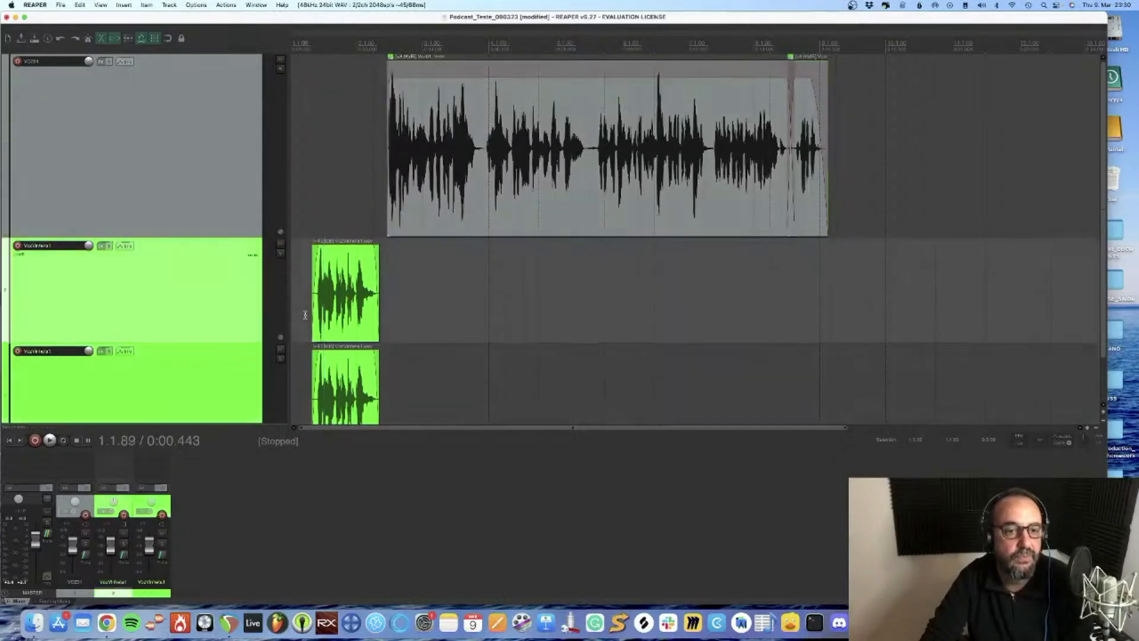
key(space)
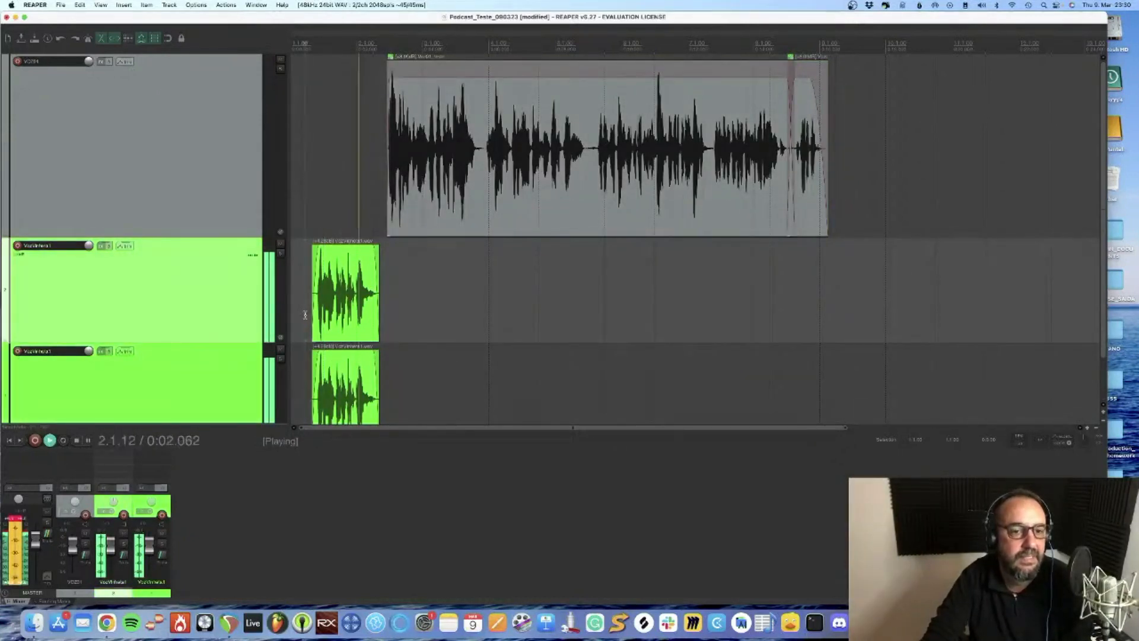
key(space)
scroll(169, 319, down, 3)
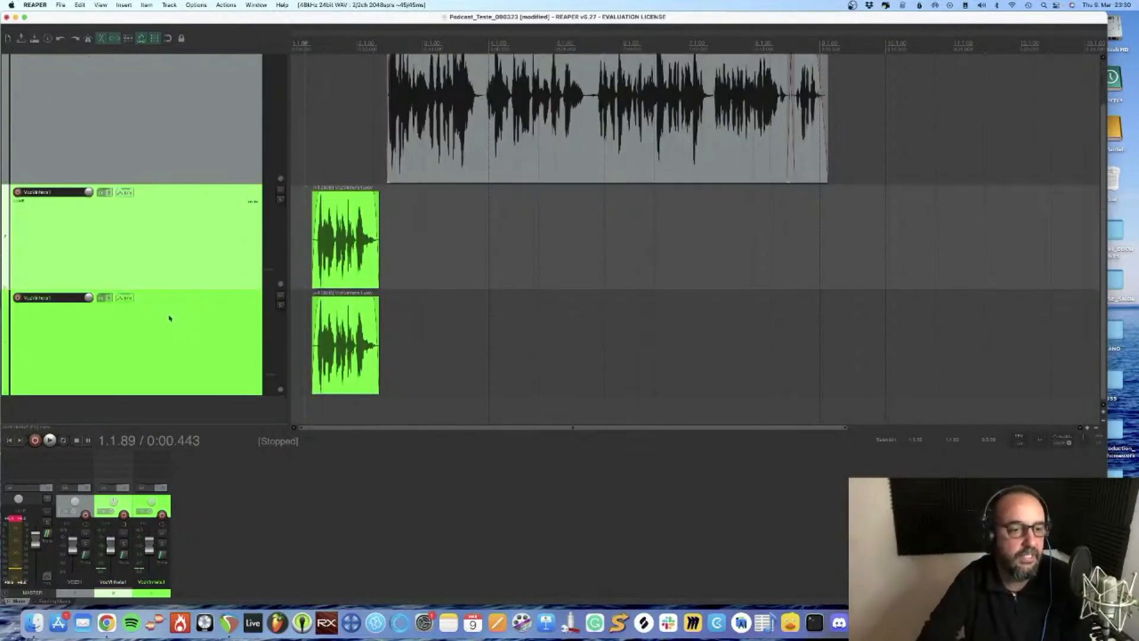
Set the duplicated jingle clip's pitch adjustment to -0.25 semitones and pan the two VozVinheta1 tracks to opposite sides
double_click(339, 340)
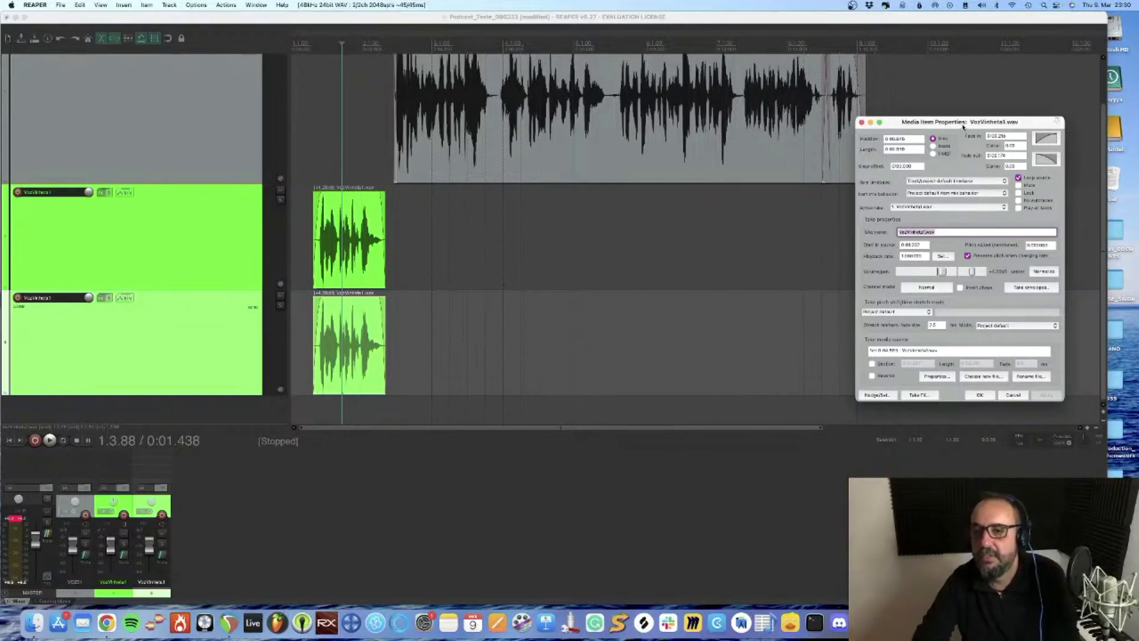
drag(963, 126, 741, 132)
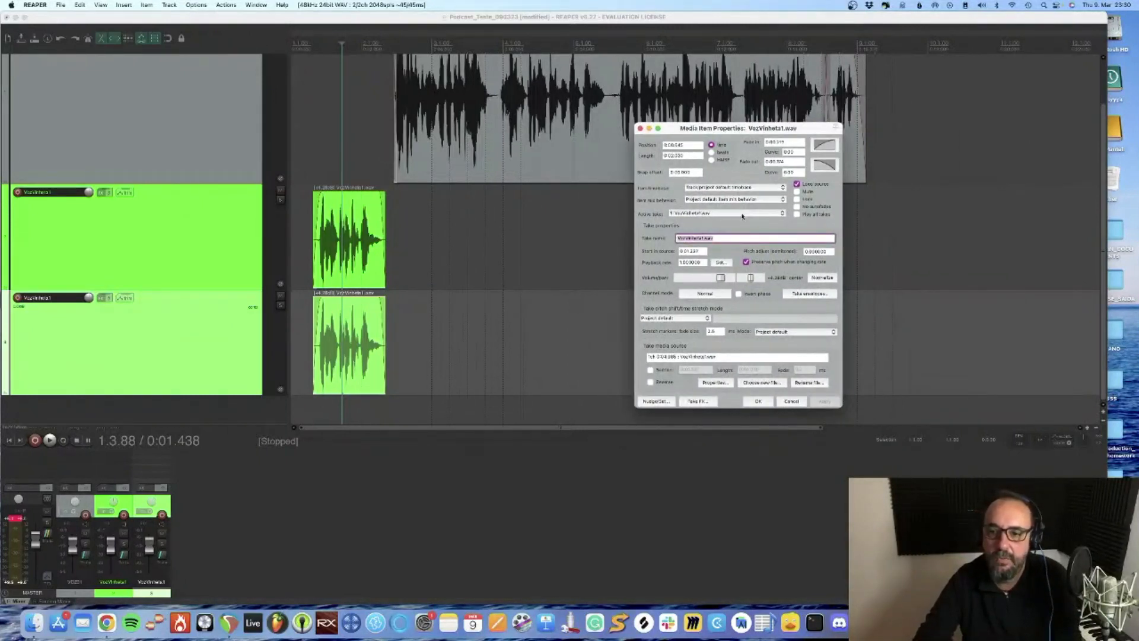
double_click(825, 251)
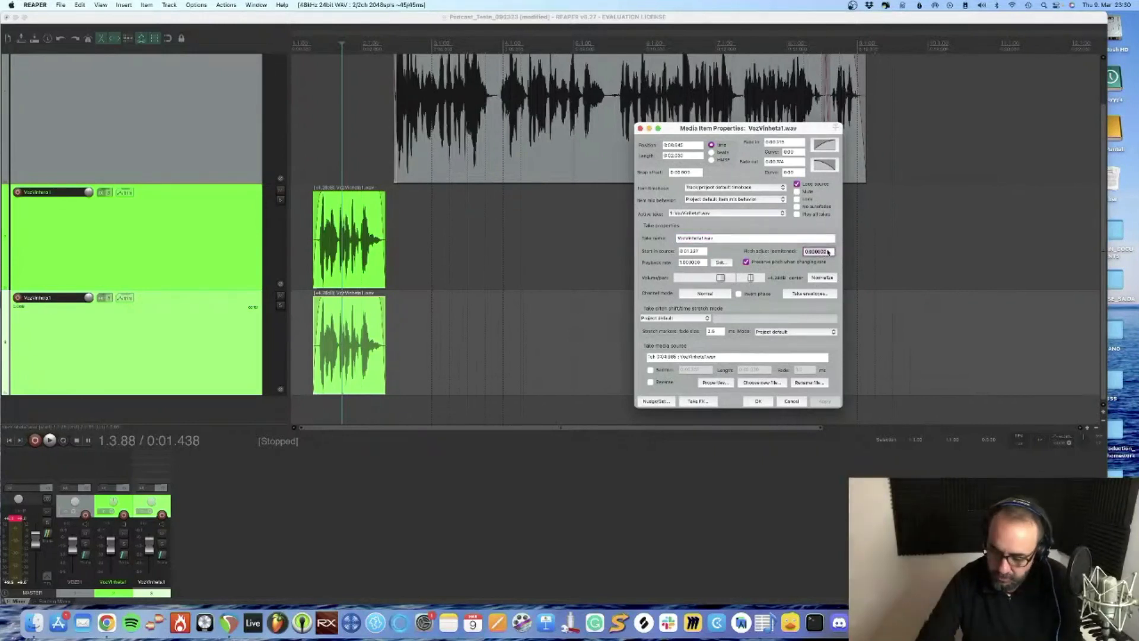
text(1.25)
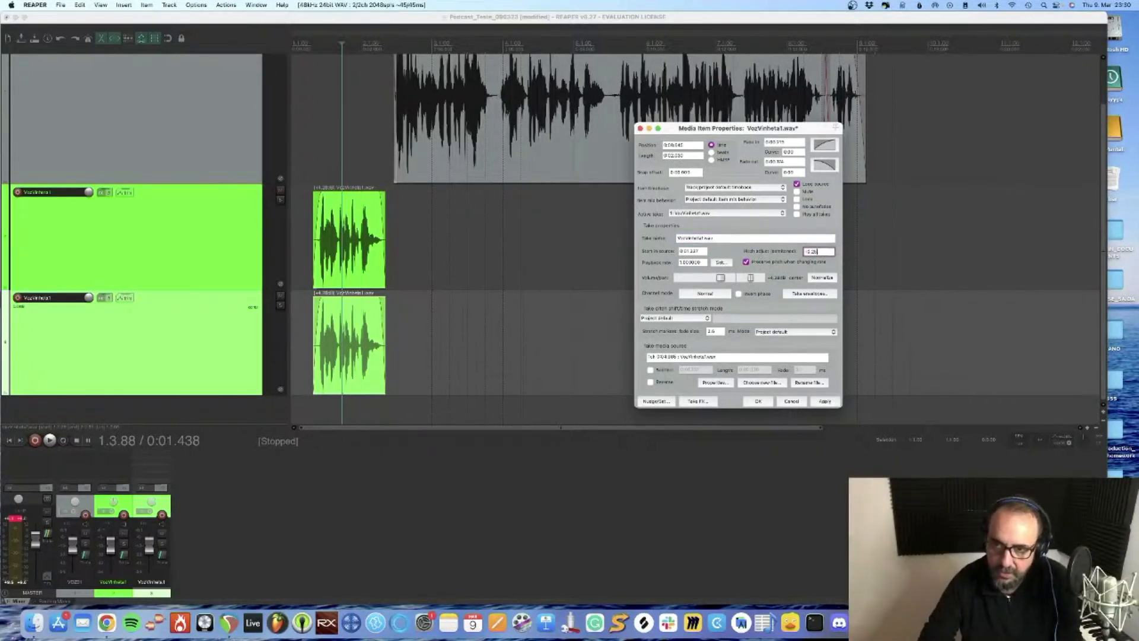
click(823, 401)
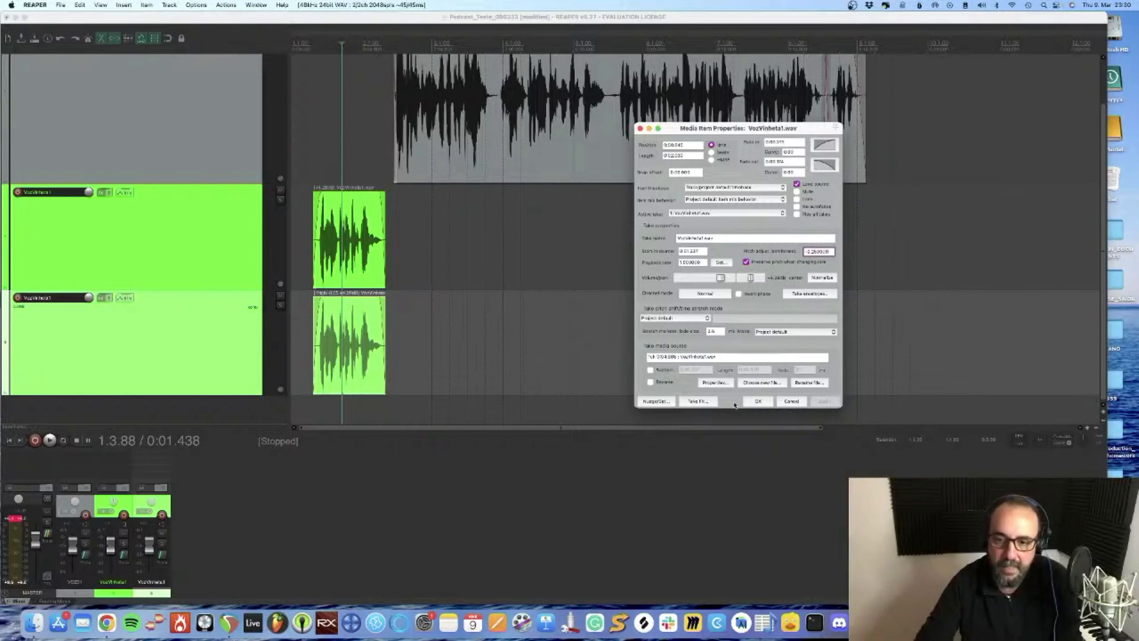
click(757, 401)
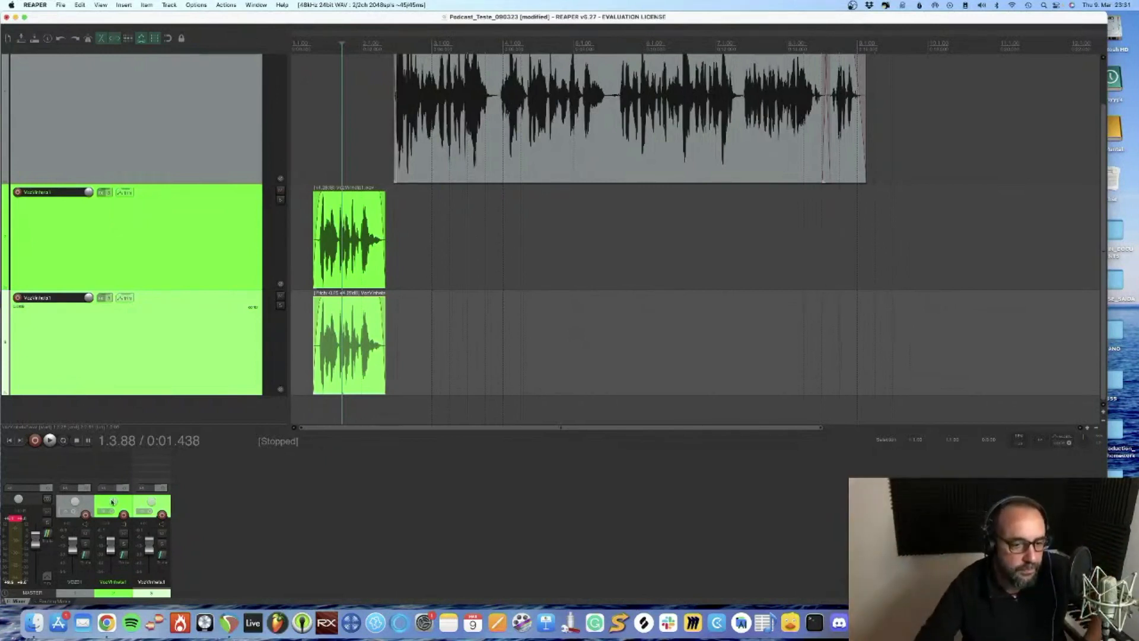
mouse_move(113, 503)
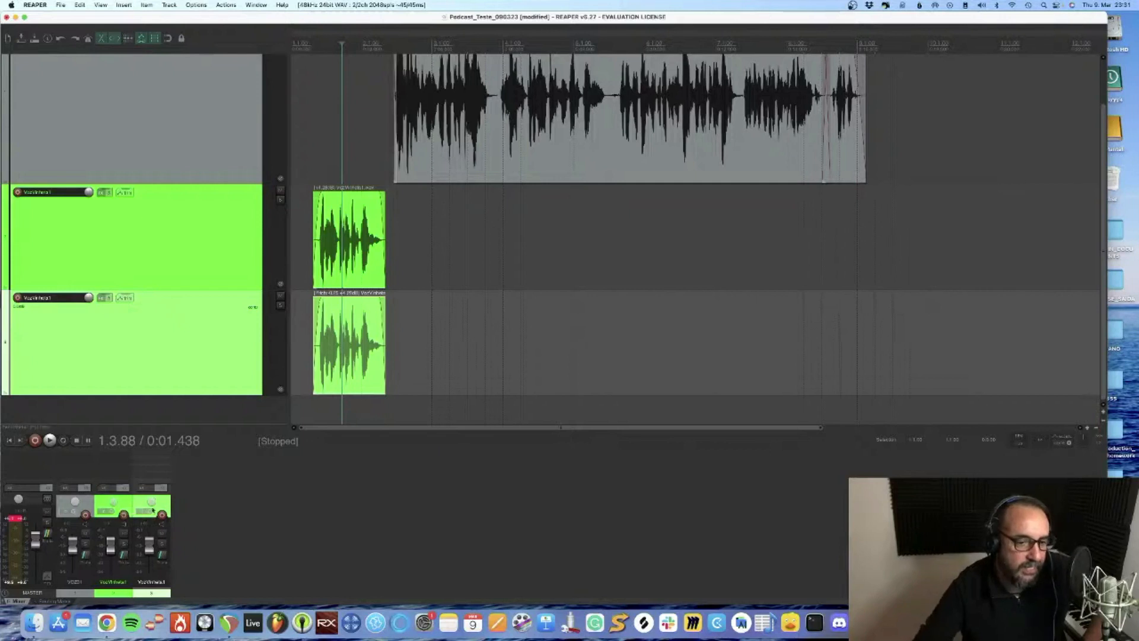
drag(151, 502, 151, 491)
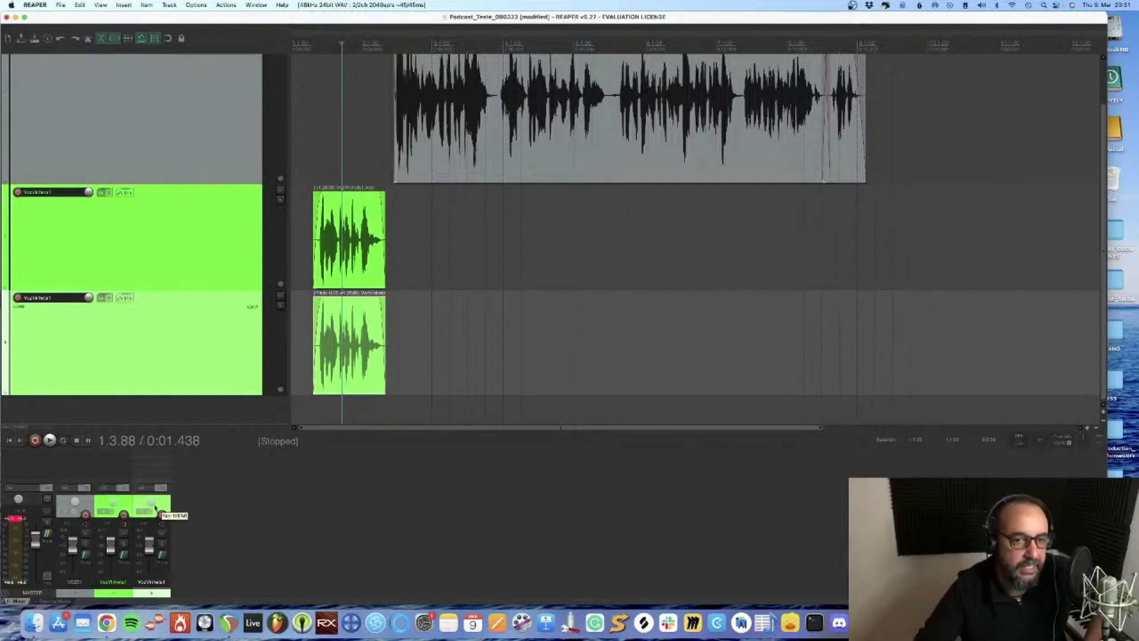
Group the two jingle clips on the VozVinheta1 tracks and move them to the very start of the project
click(301, 254)
click(372, 261)
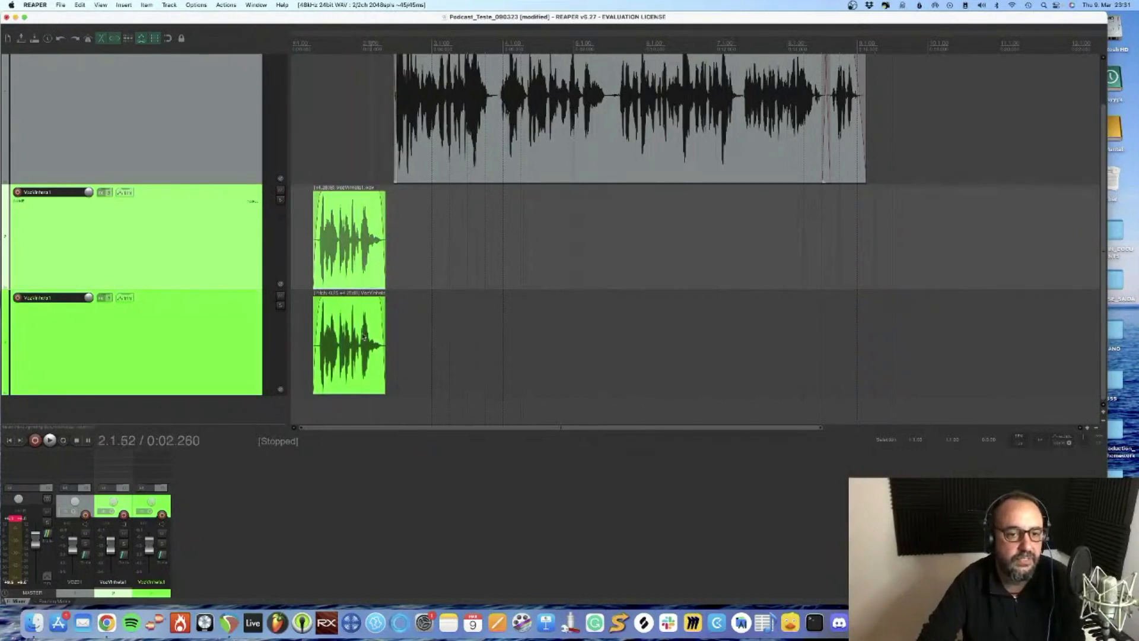
click(364, 337)
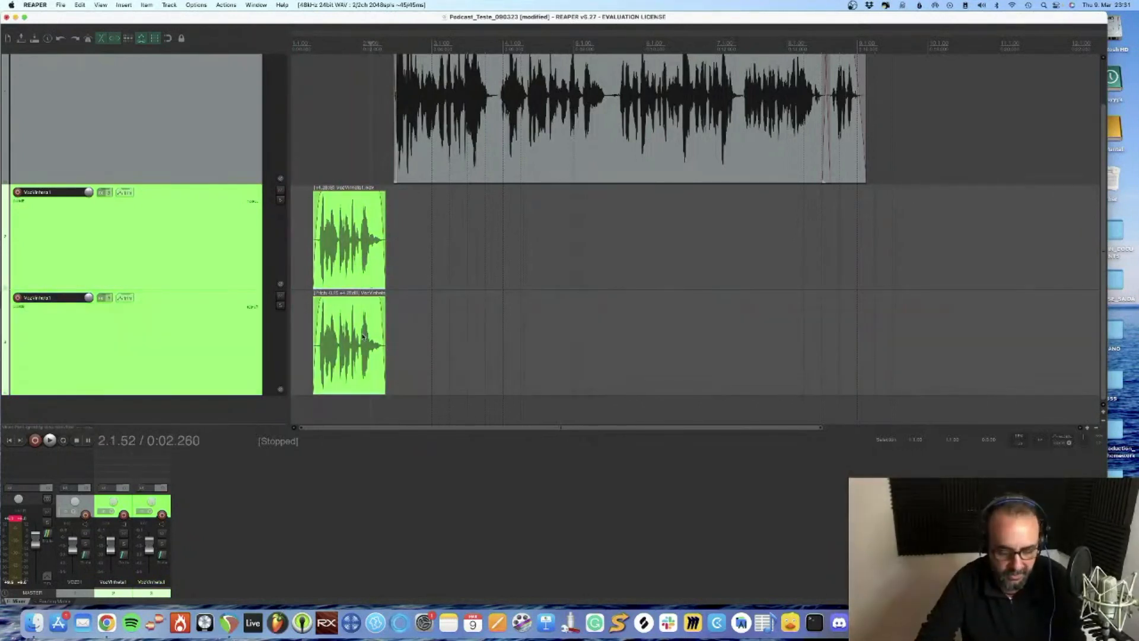
key(g)
drag(353, 254, 255, 261)
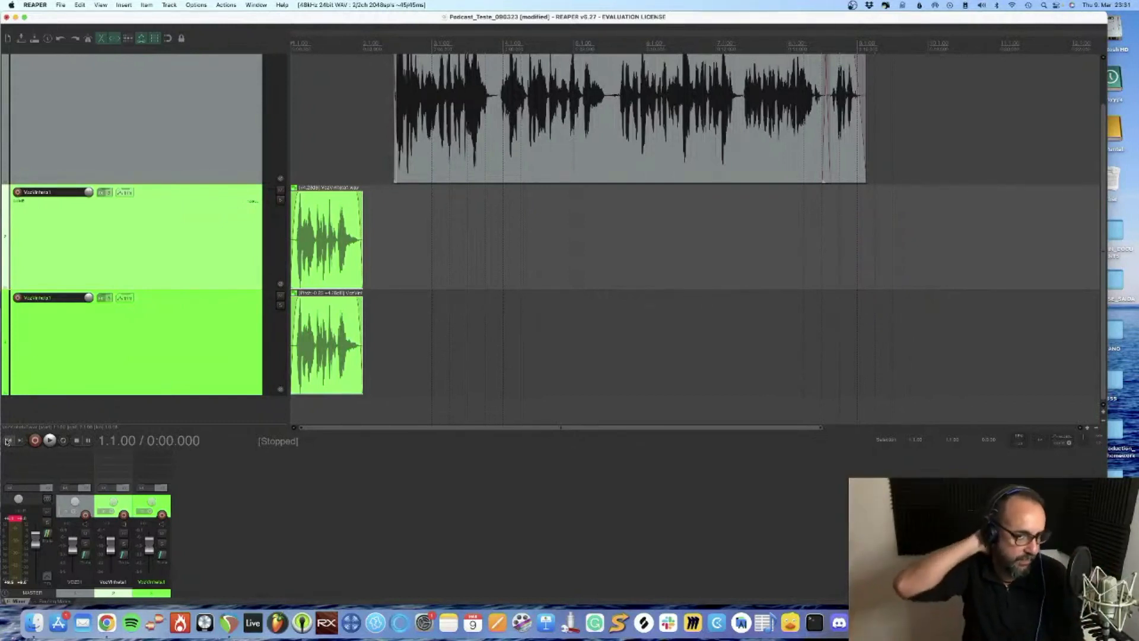
Play the grouped jingle clips together from the project start to hear the layered voice
key(space)
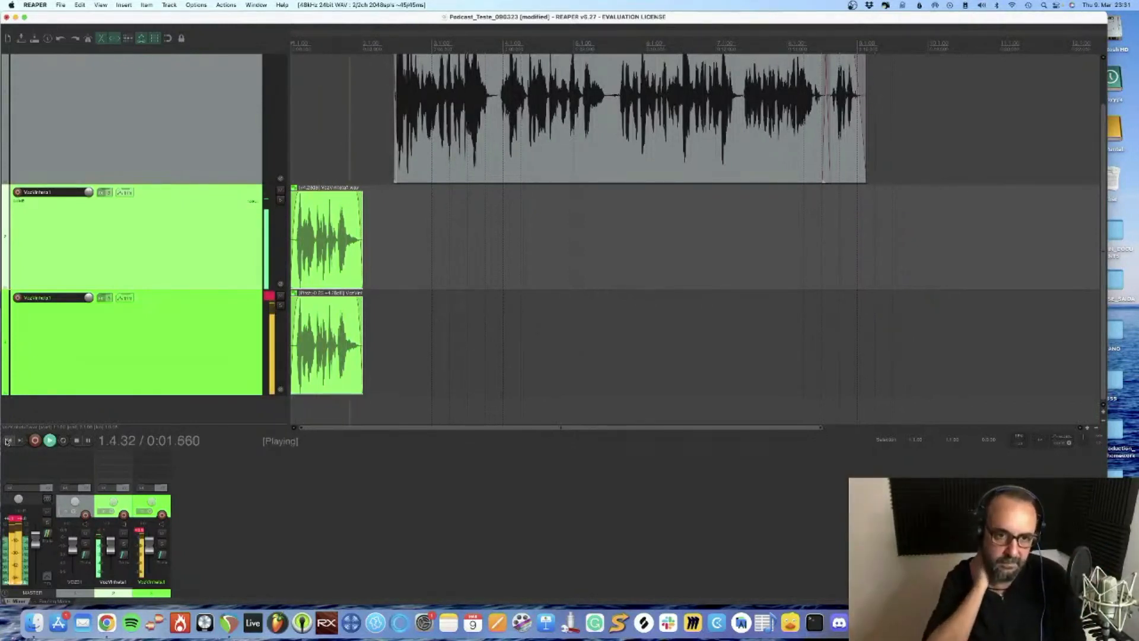
click(7, 440)
key(space)
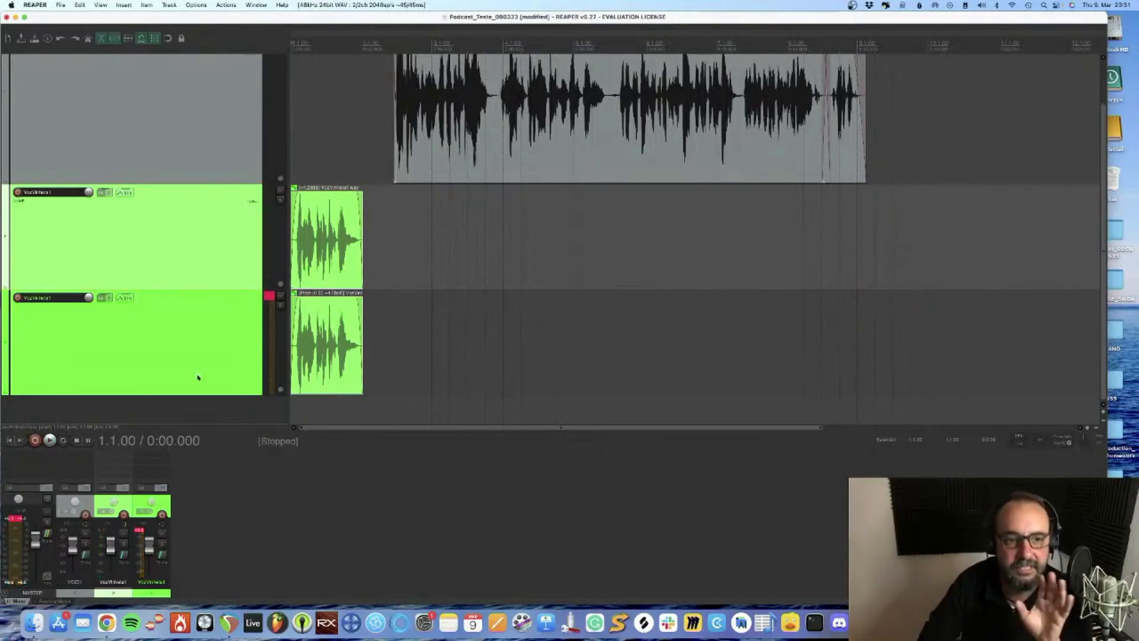
Compare the jingle voices by muting the copy and the original in turn during playback, and listen to both unmuted
click(281, 296)
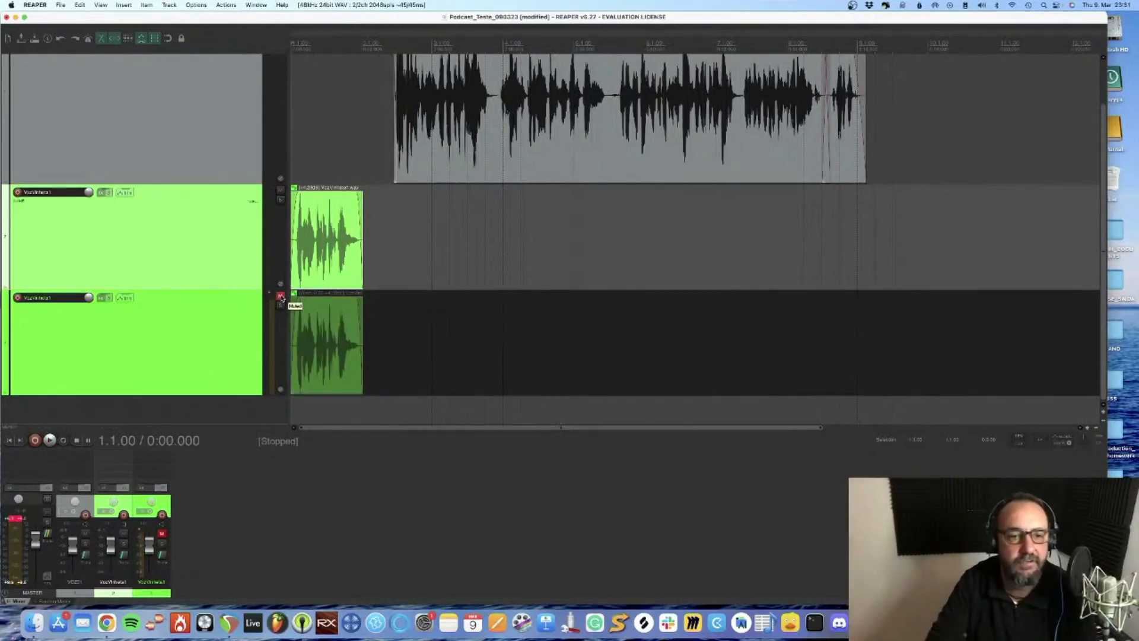
key(space)
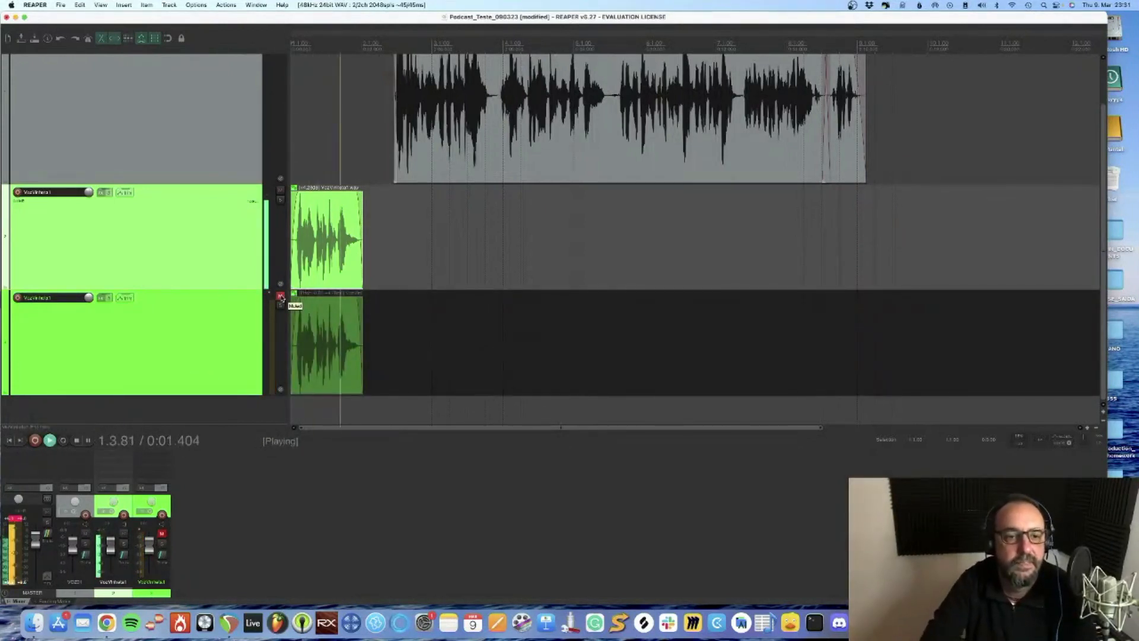
key(space)
click(280, 296)
click(280, 190)
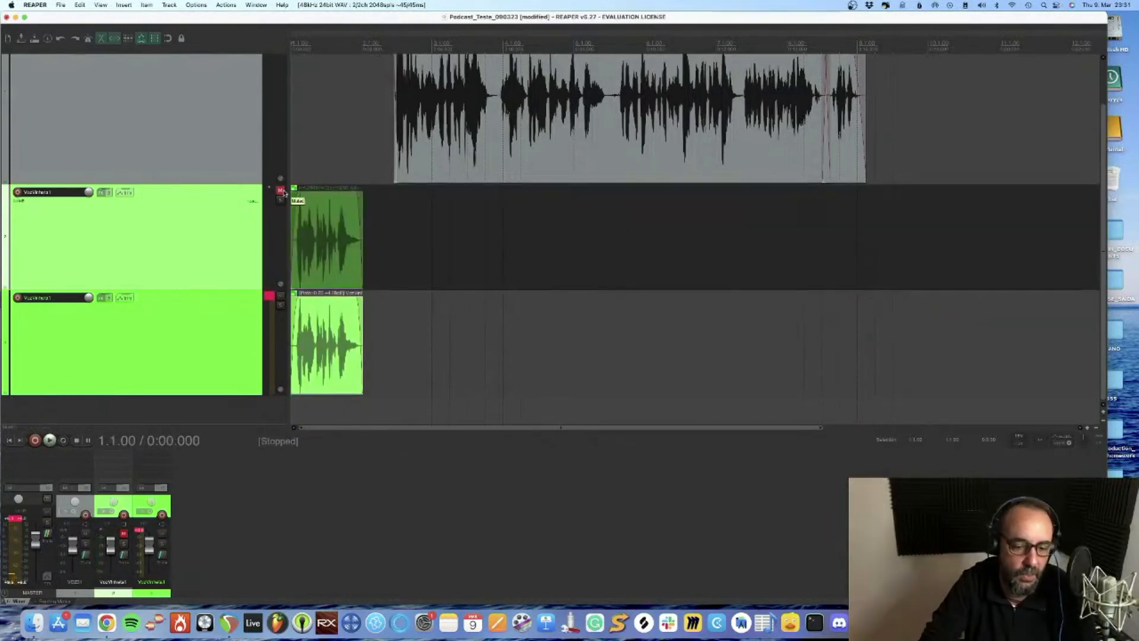
key(space)
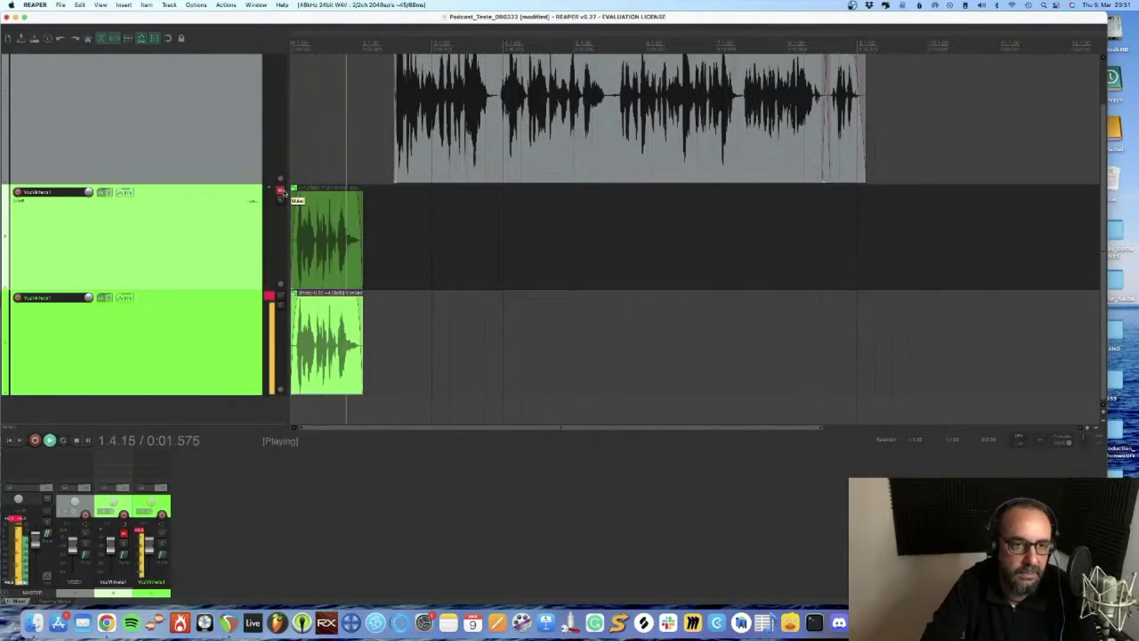
key(space)
click(281, 190)
key(space)
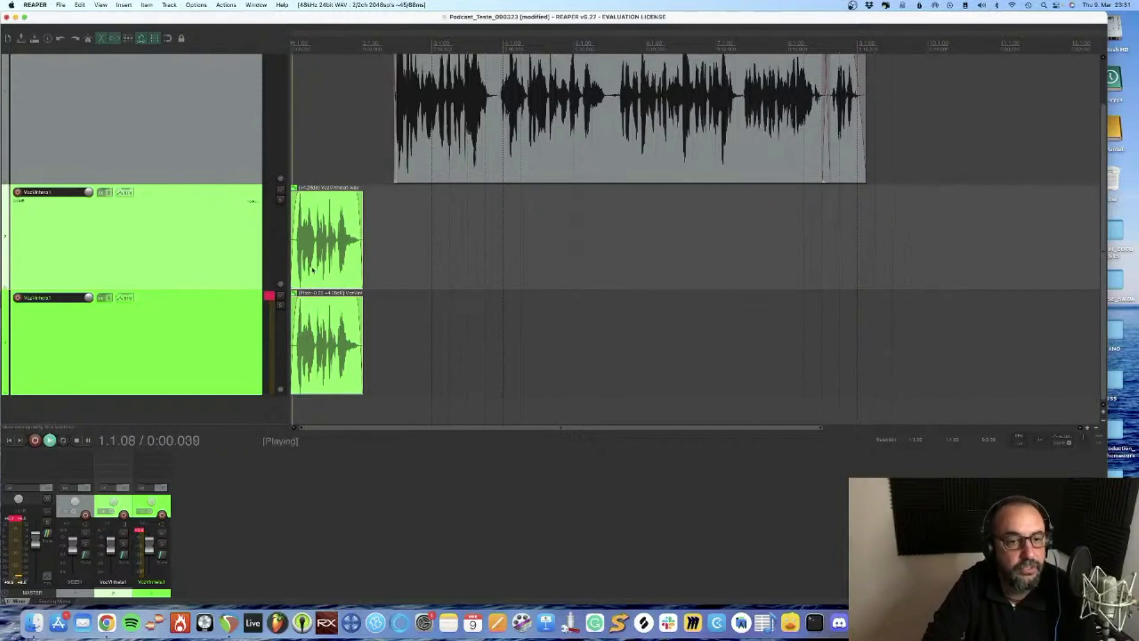
key(space)
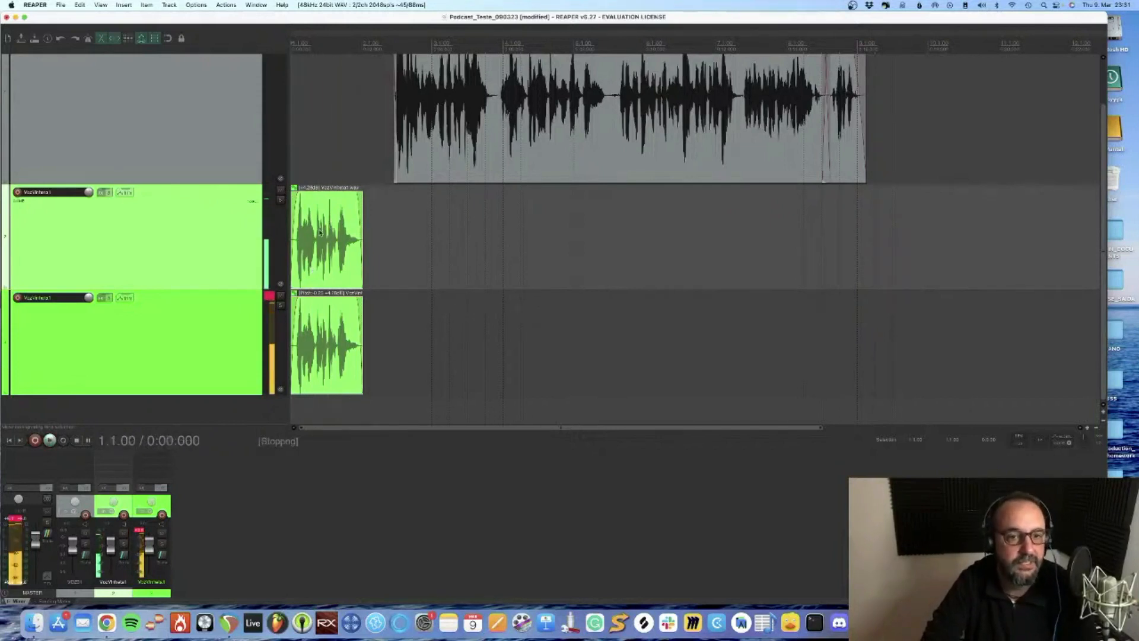
Reset the master track's peak indicator, lower the volume of both grouped jingle clips and check the level by playback
click(319, 232)
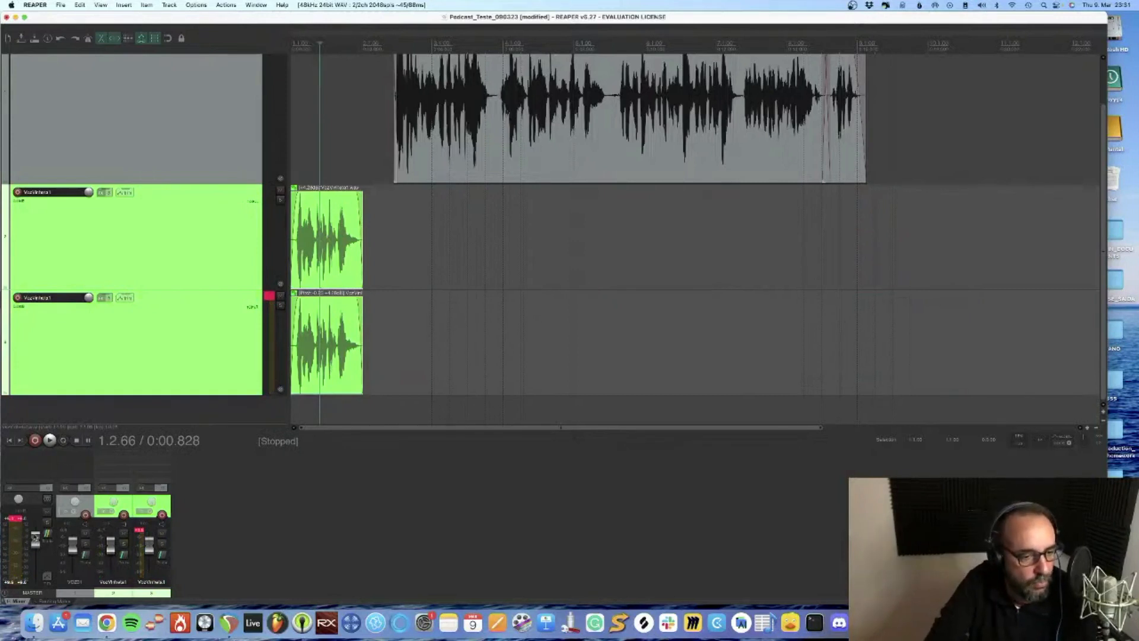
click(12, 520)
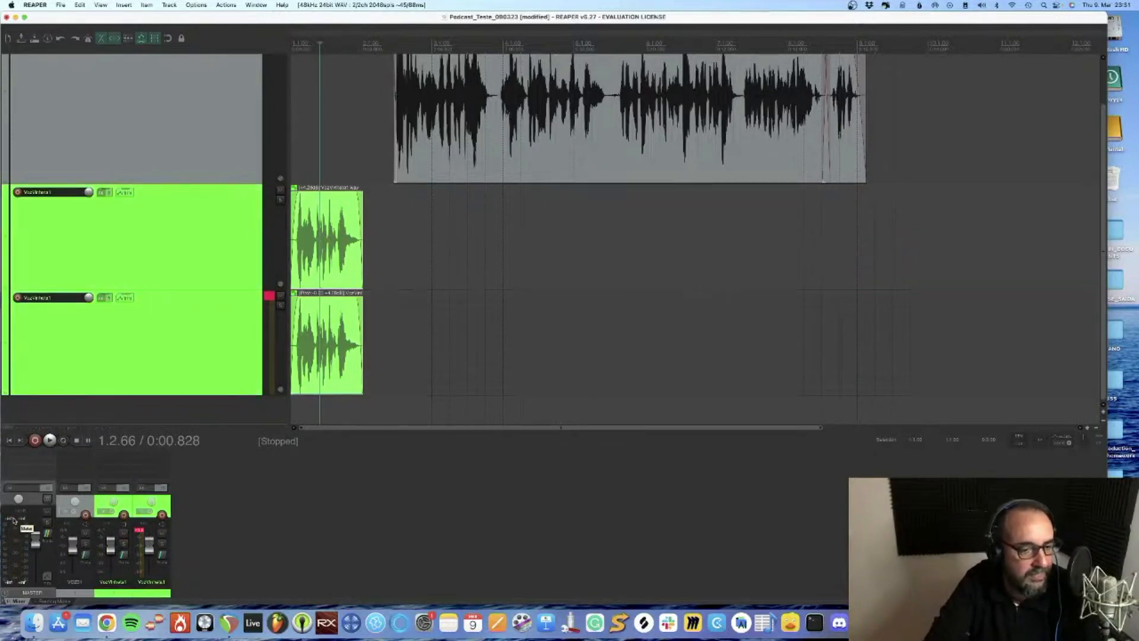
click(9, 439)
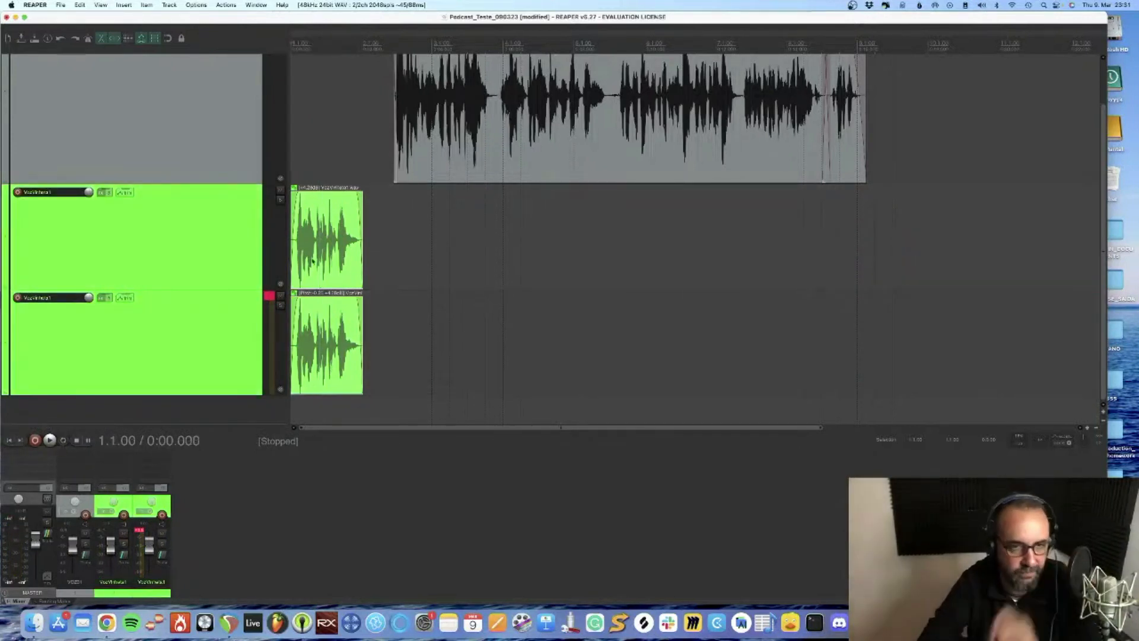
click(335, 191)
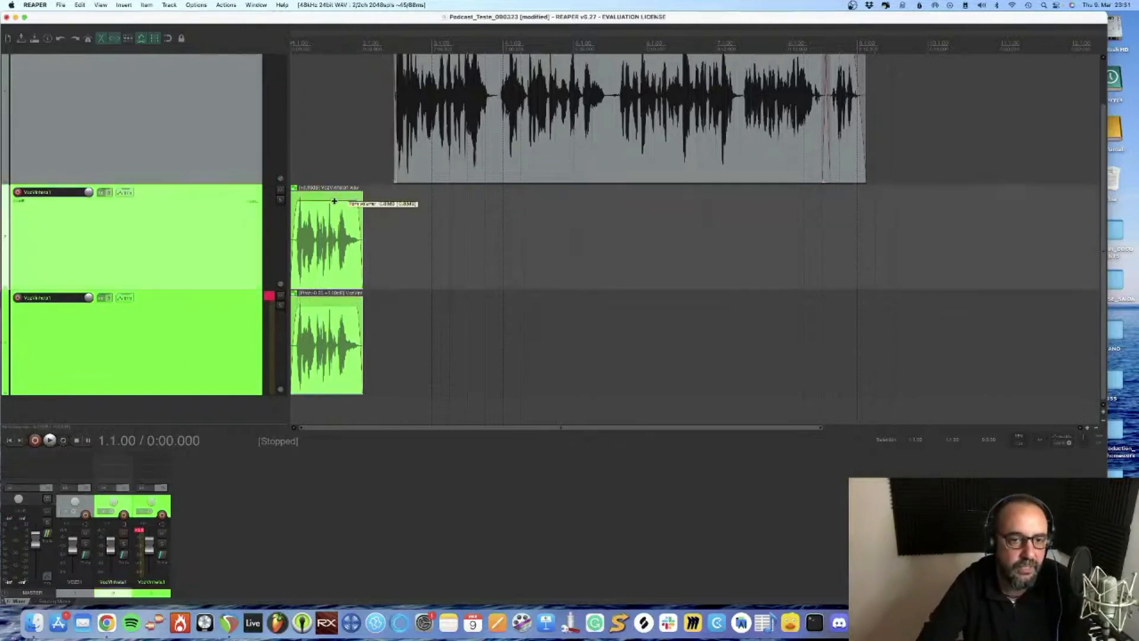
key(space)
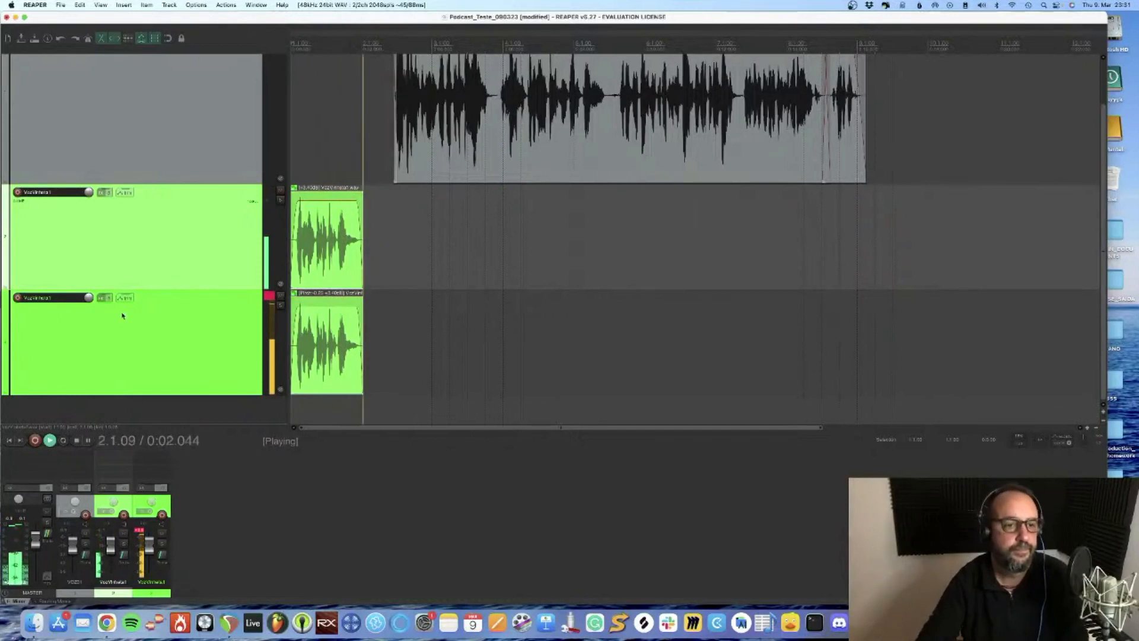
key(space)
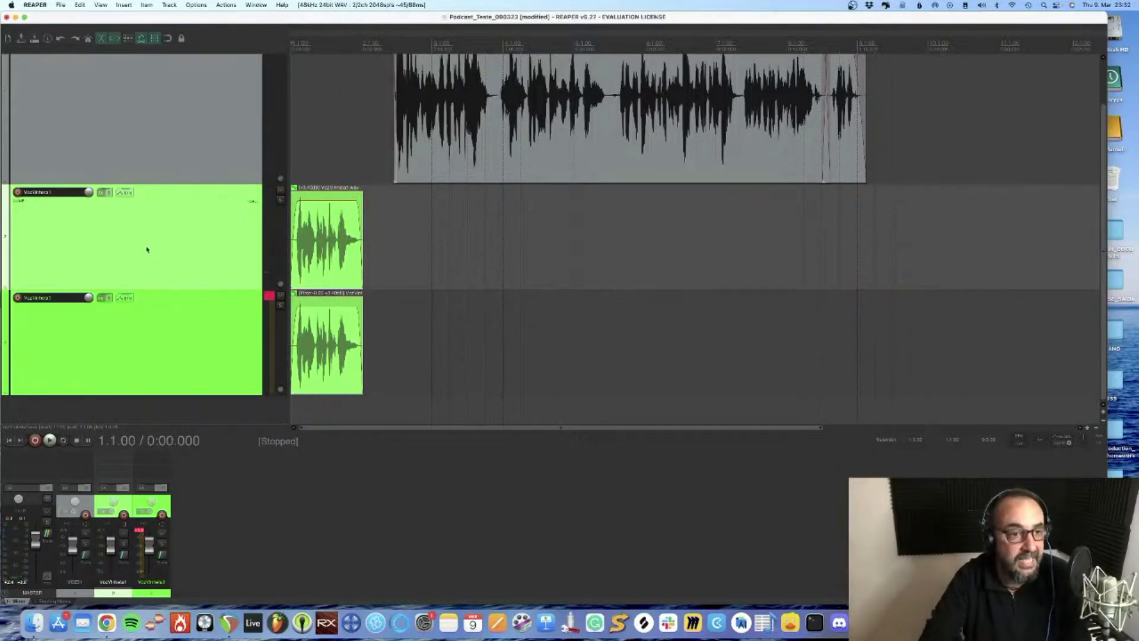
Filter the plug-ins by "verb" and add ReaVerb (Cockos) to the effects of the original VozVinheta1 track
click(99, 192)
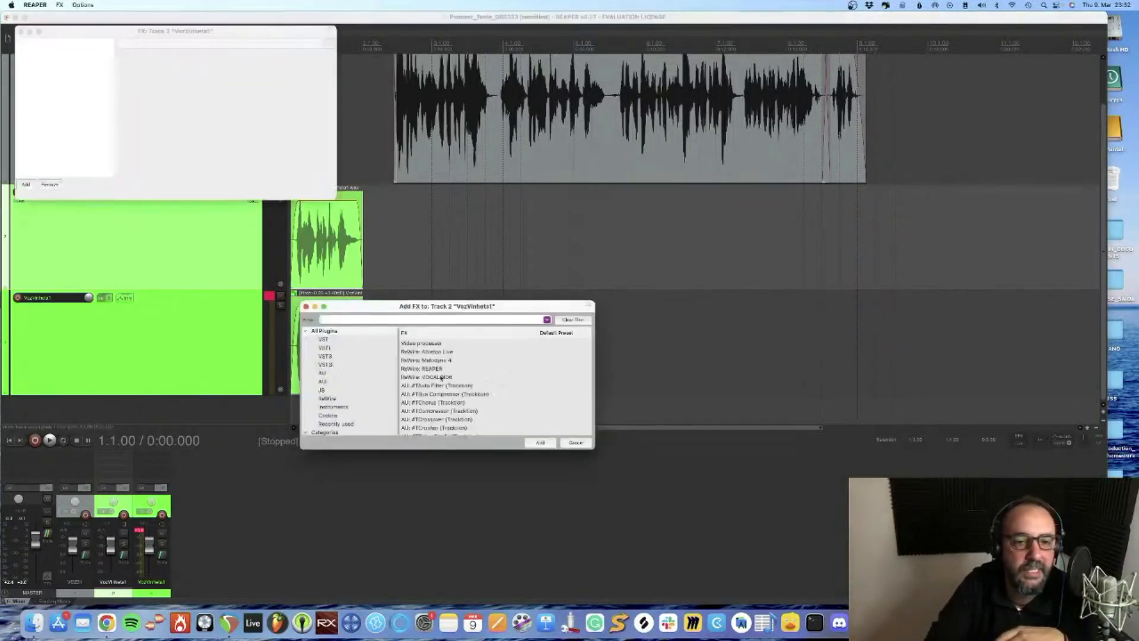
scroll(509, 354, down, 10)
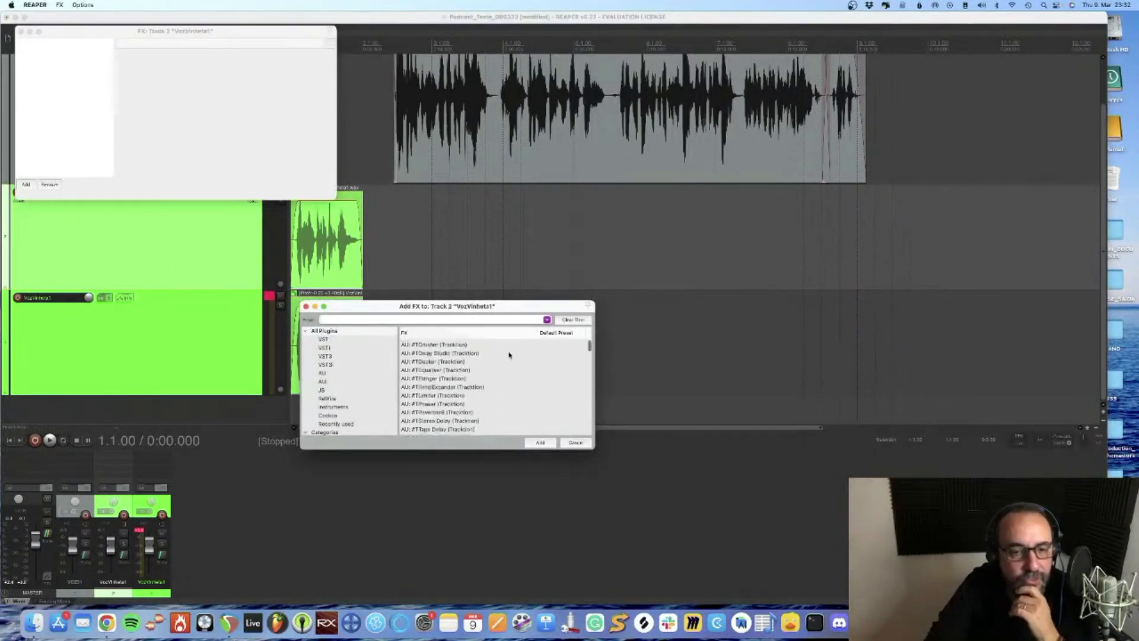
scroll(508, 355, up, 10)
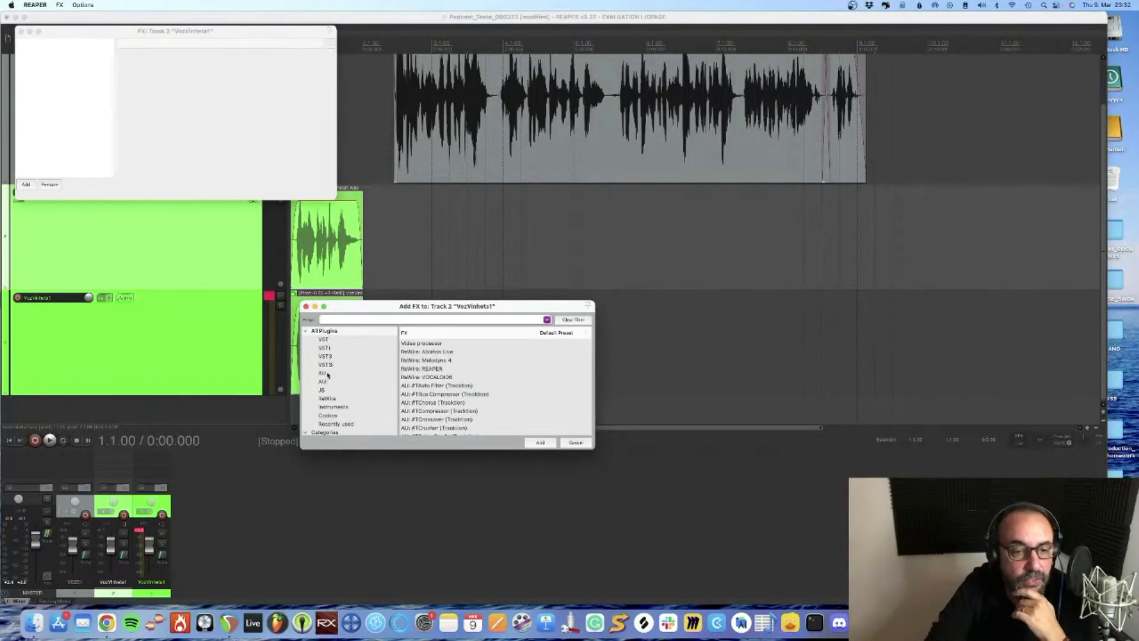
scroll(339, 397, down, 3)
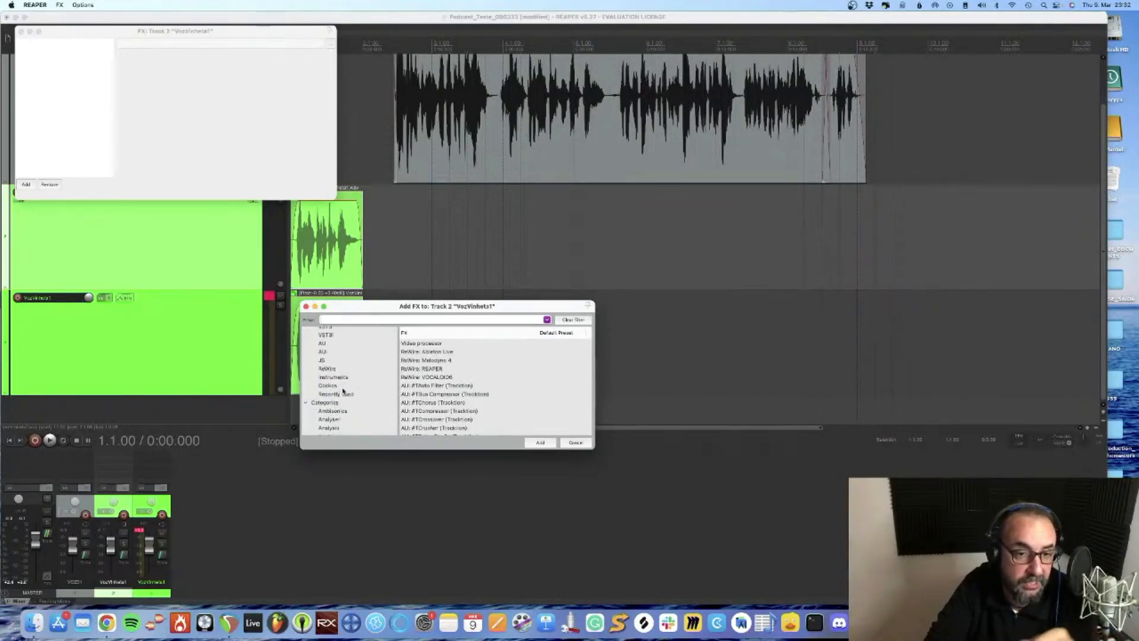
scroll(342, 391, down, 2)
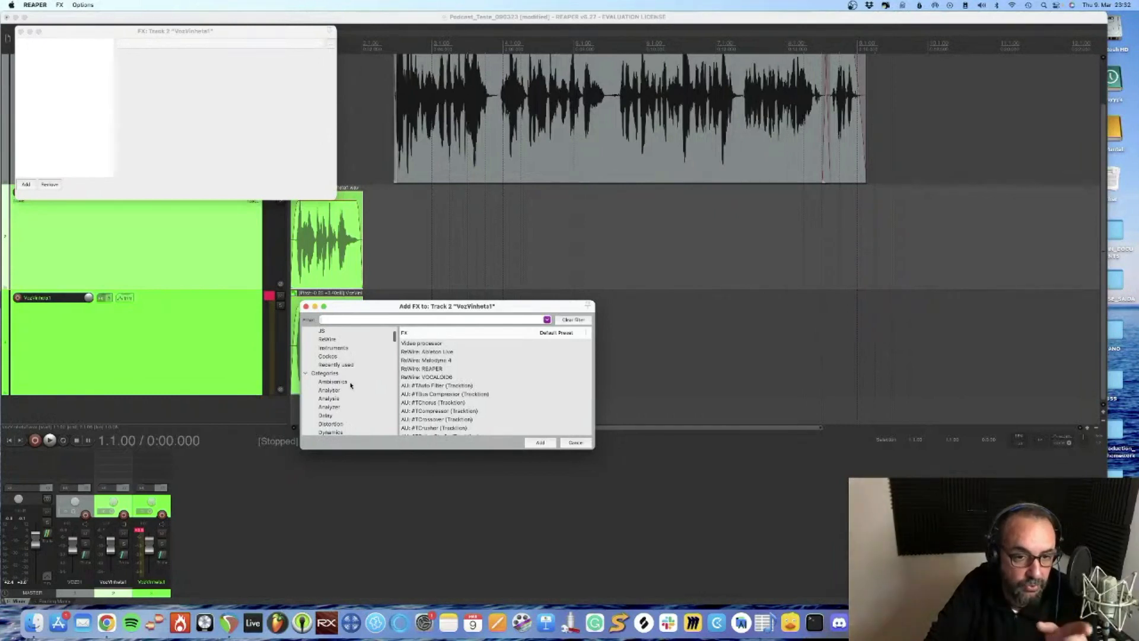
scroll(358, 381, up, 5)
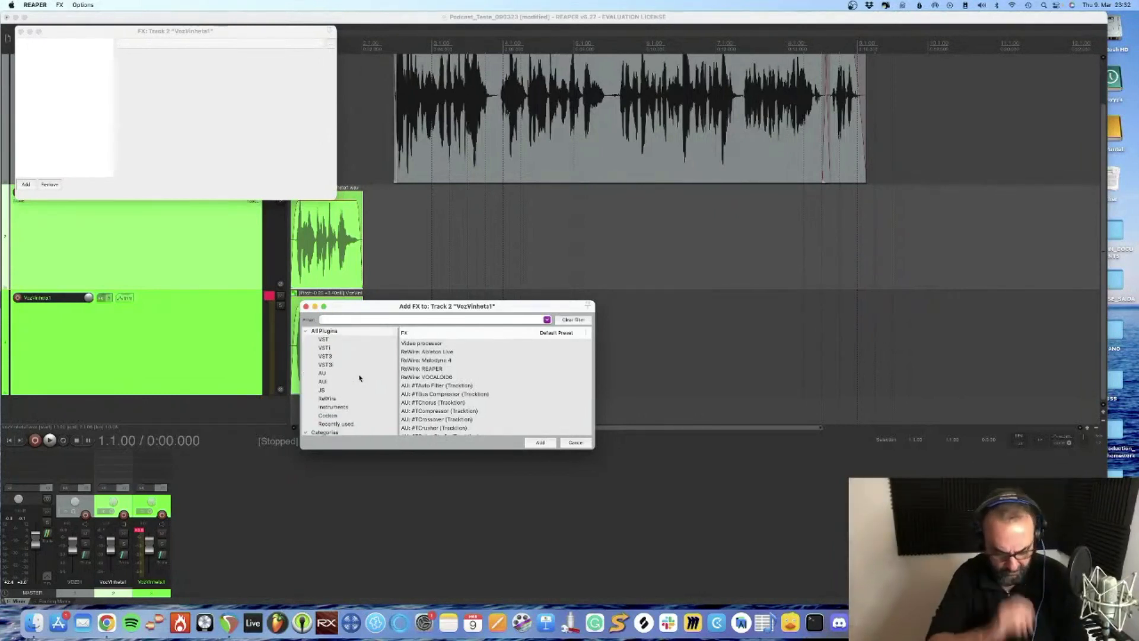
text(eerb)
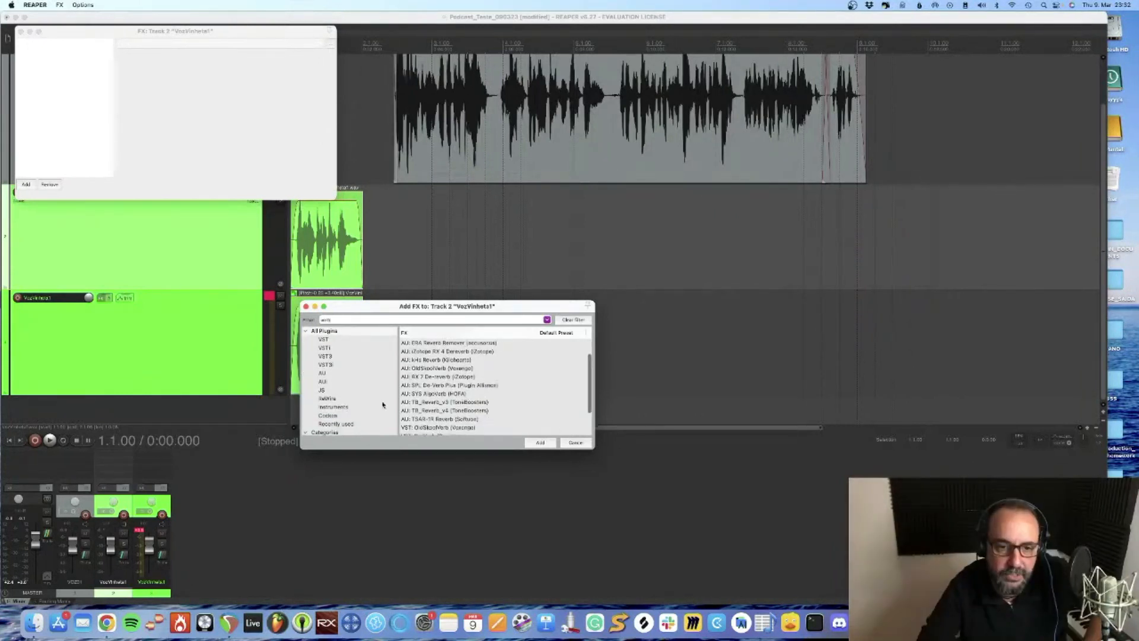
scroll(524, 375, down, 3)
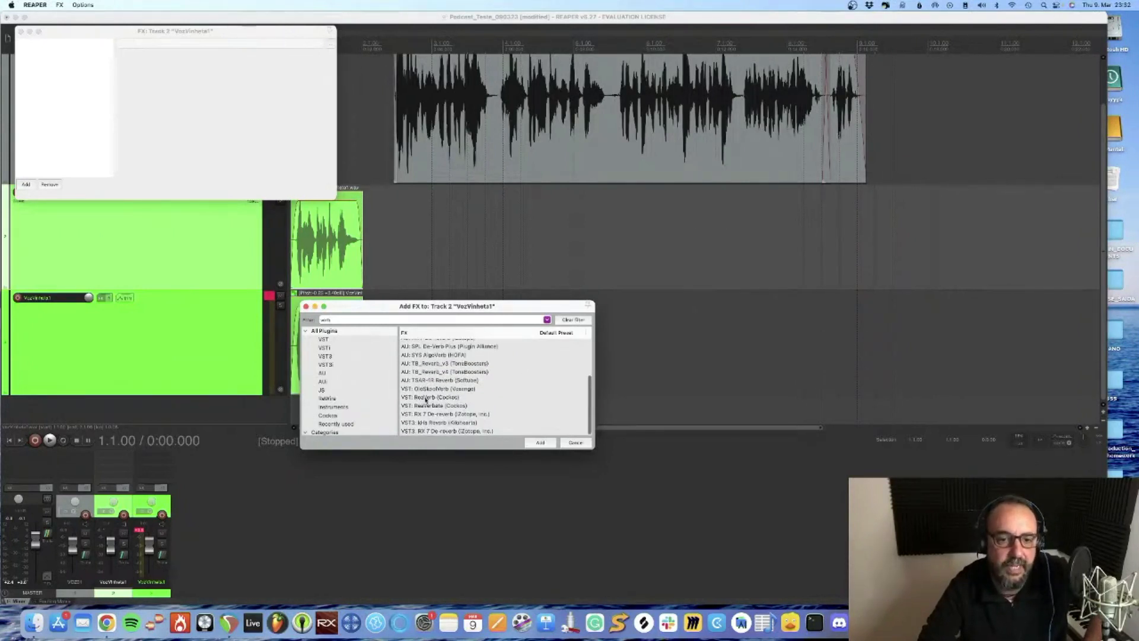
click(454, 397)
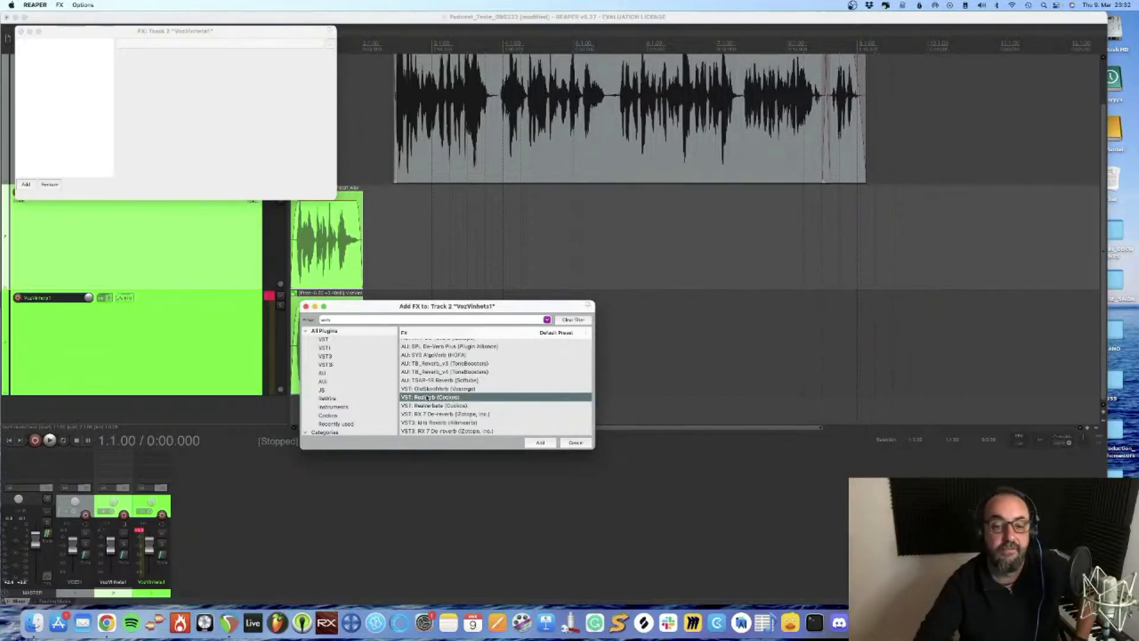
double_click(428, 397)
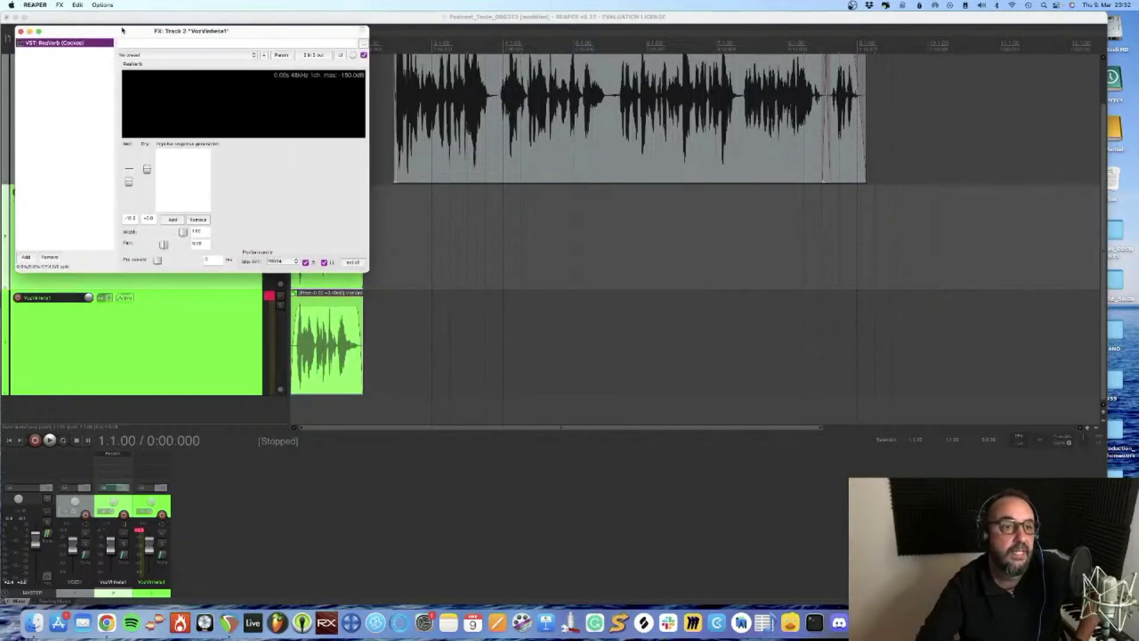
Try a higher wet level in ReaVerb without a preset, playing the jingle before and after the change
drag(122, 30, 413, 39)
click(440, 60)
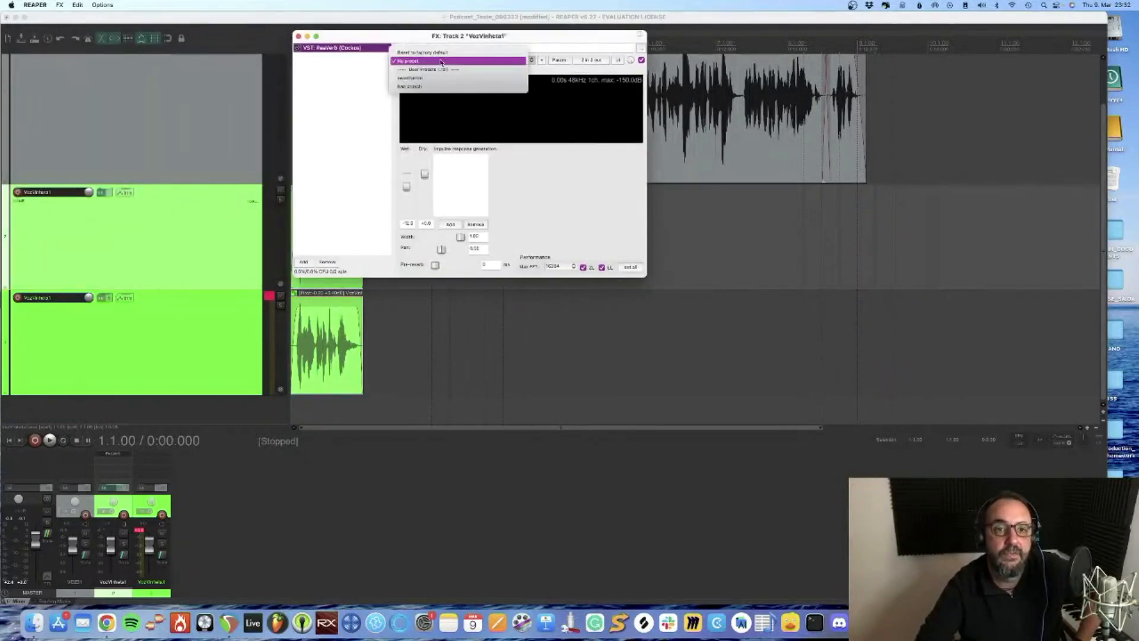
click(440, 62)
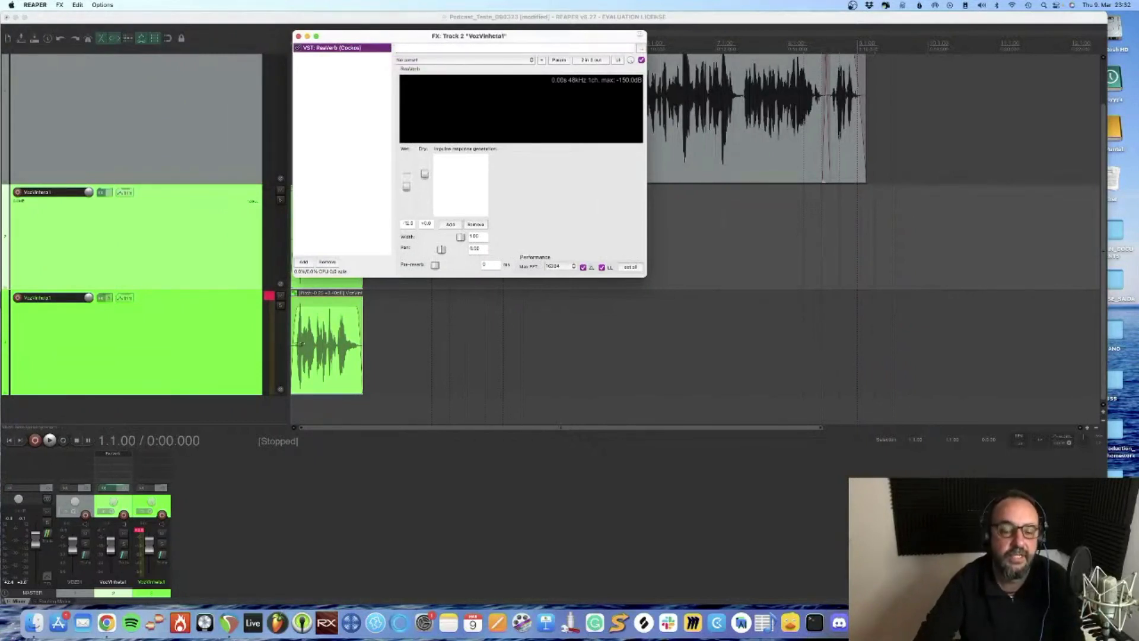
key(space)
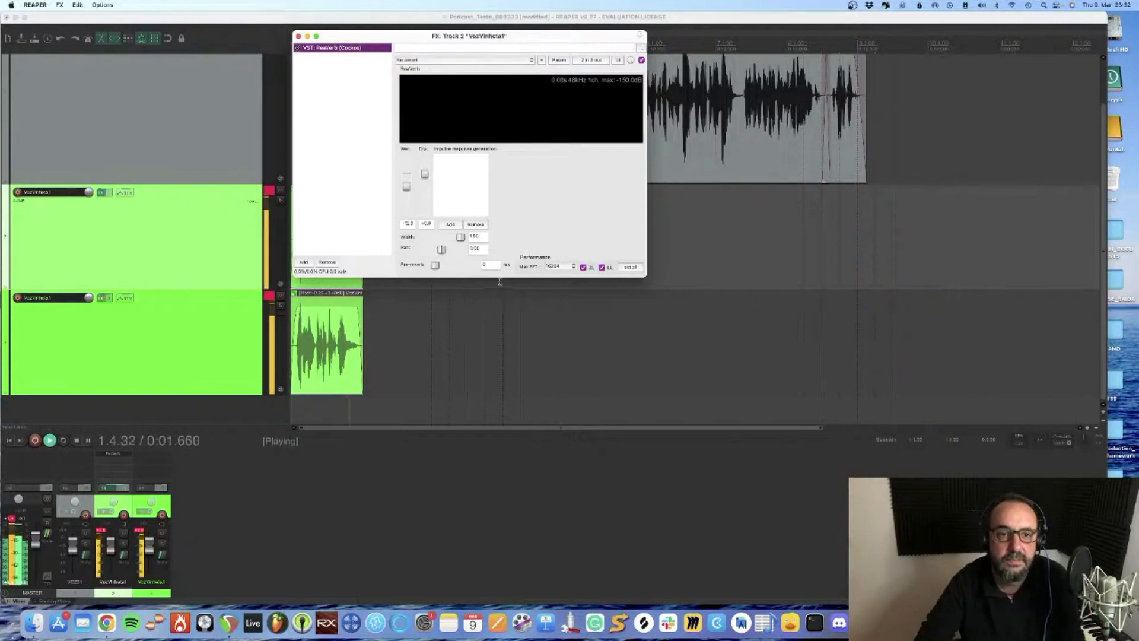
key(space)
drag(406, 186, 406, 172)
key(space)
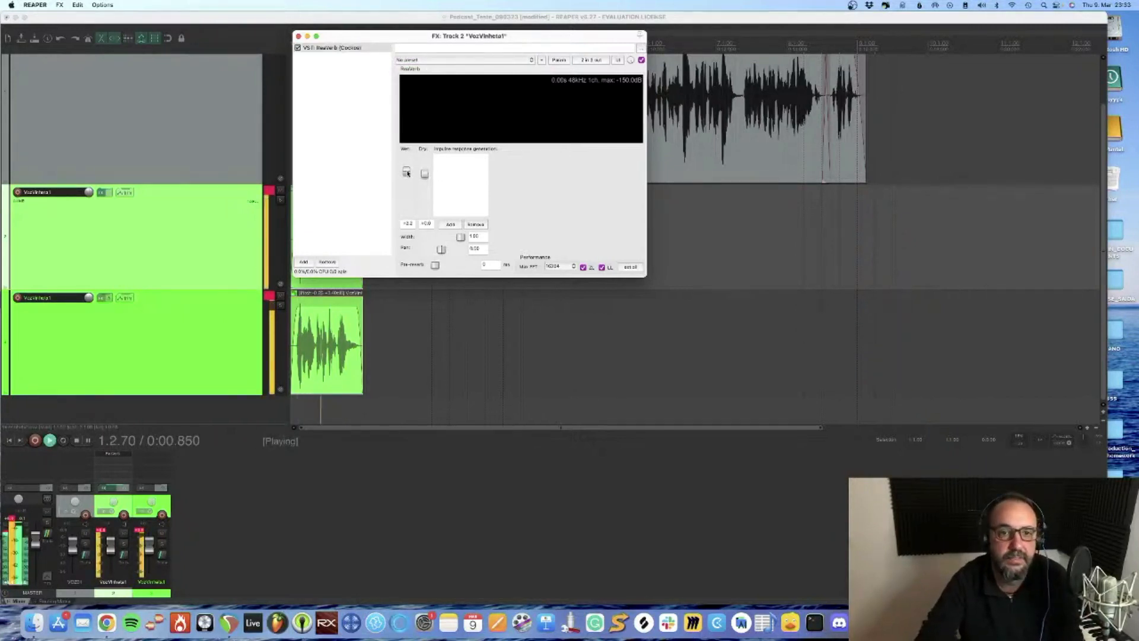
key(space)
Load the first user preset in ReaVerb on the original VozVinheta1 track and listen to the jingle
click(442, 60)
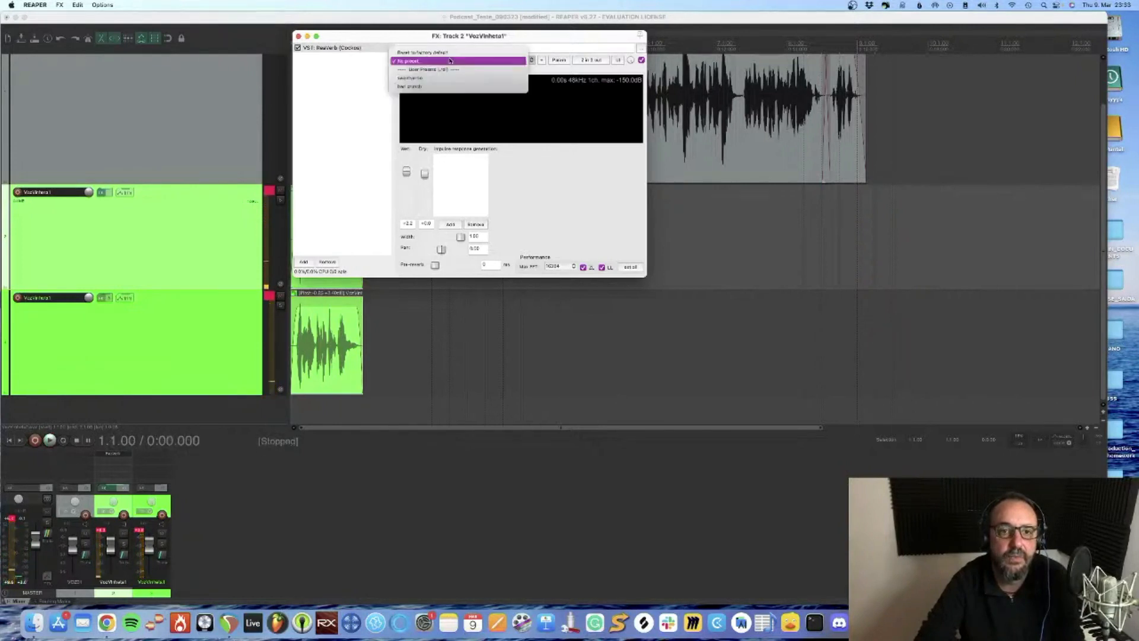
click(443, 78)
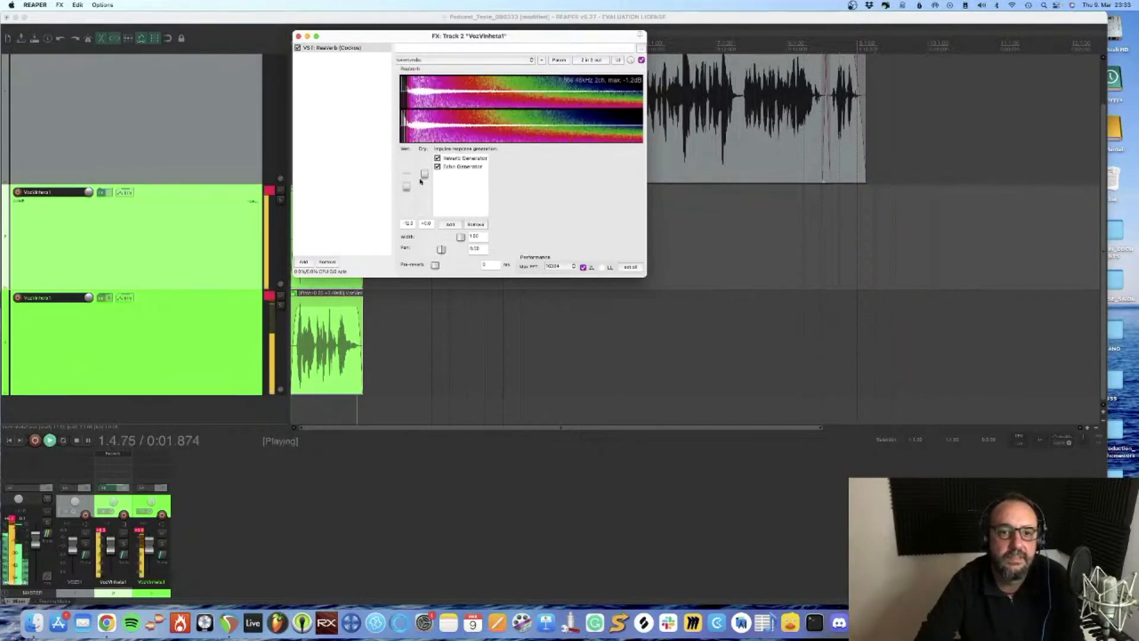
key(space)
Lower ReaVerb's wet level in two stages to about -42 dB, checking the jingle's reverb by playback after each change
drag(406, 186, 406, 199)
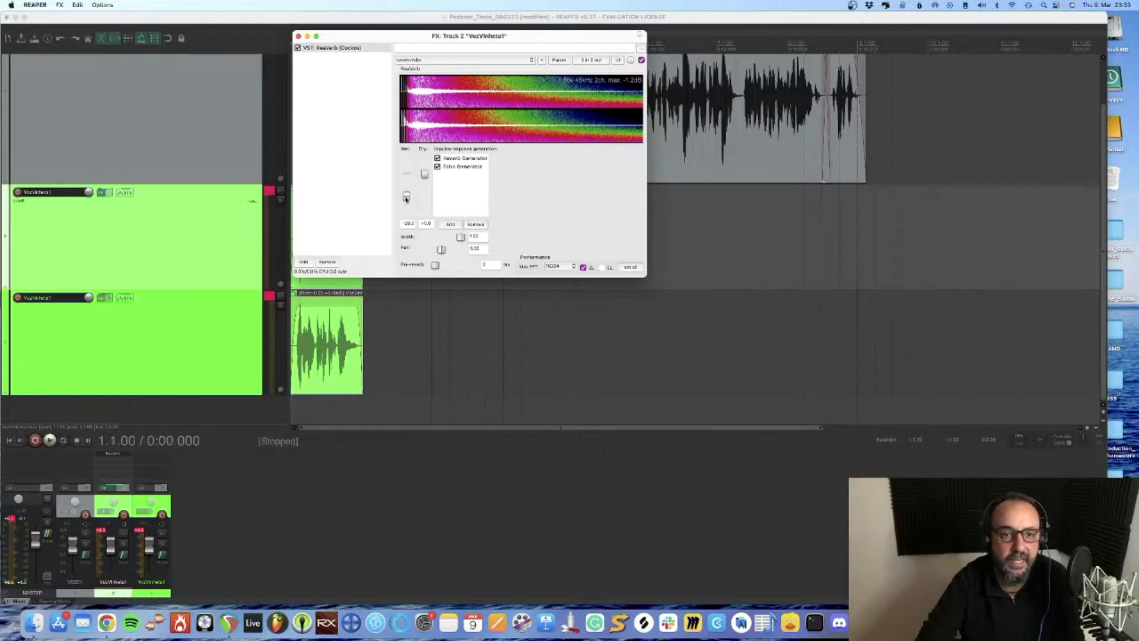
drag(444, 39, 558, 42)
key(space)
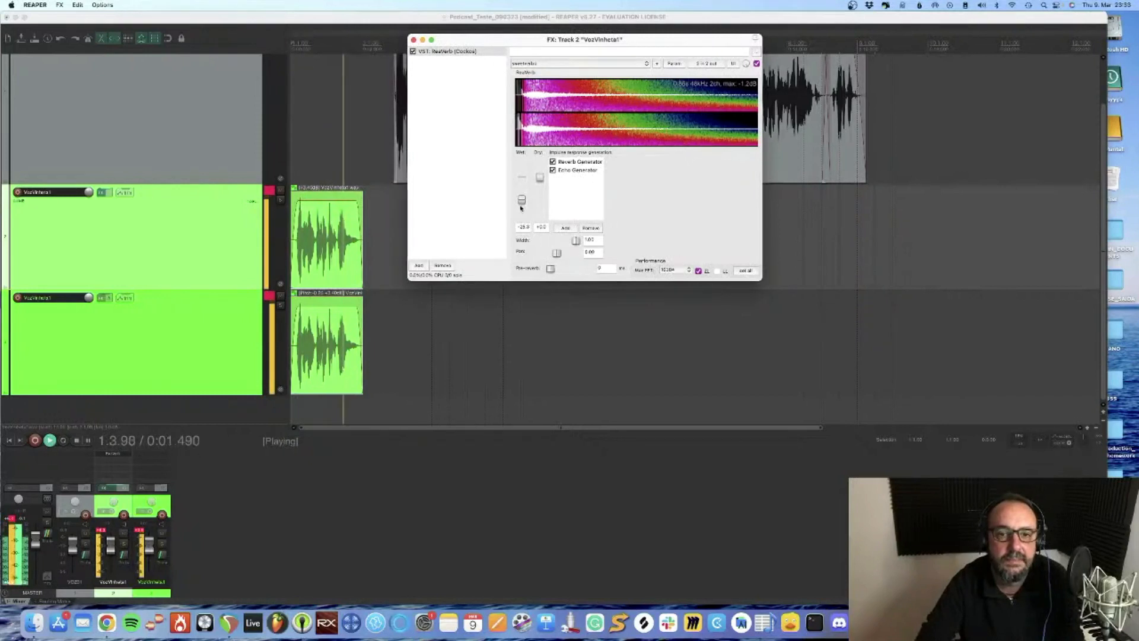
key(space)
drag(522, 200, 521, 210)
key(space)
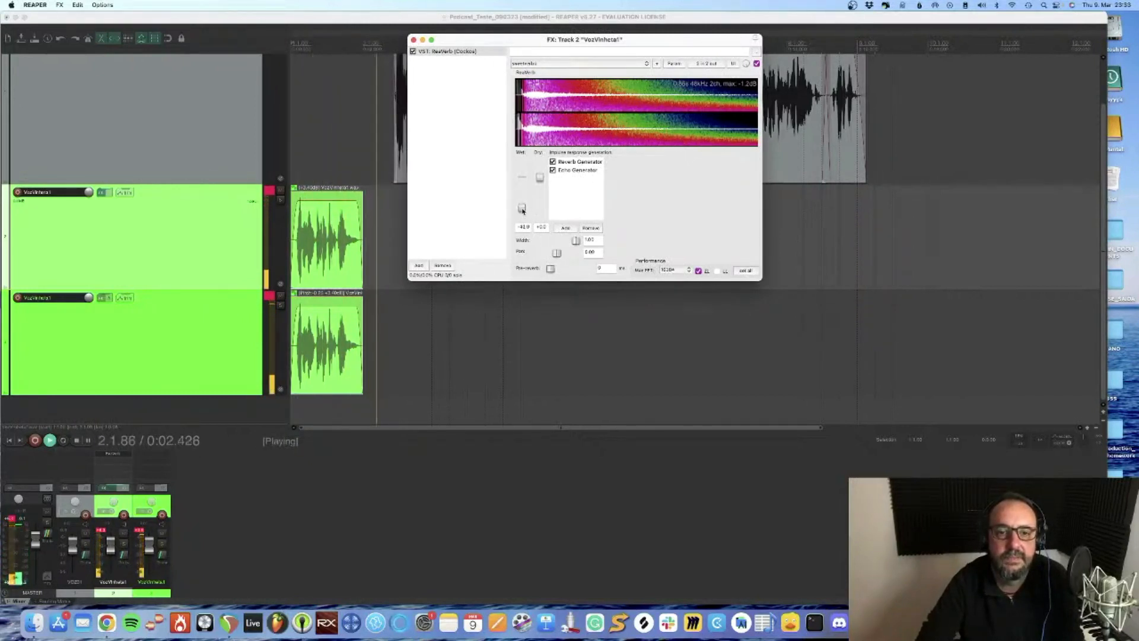
key(space)
Copy ReaVerb from the original VozVinheta1 track, select the duplicate track and close the original's effects window
right_click(448, 56)
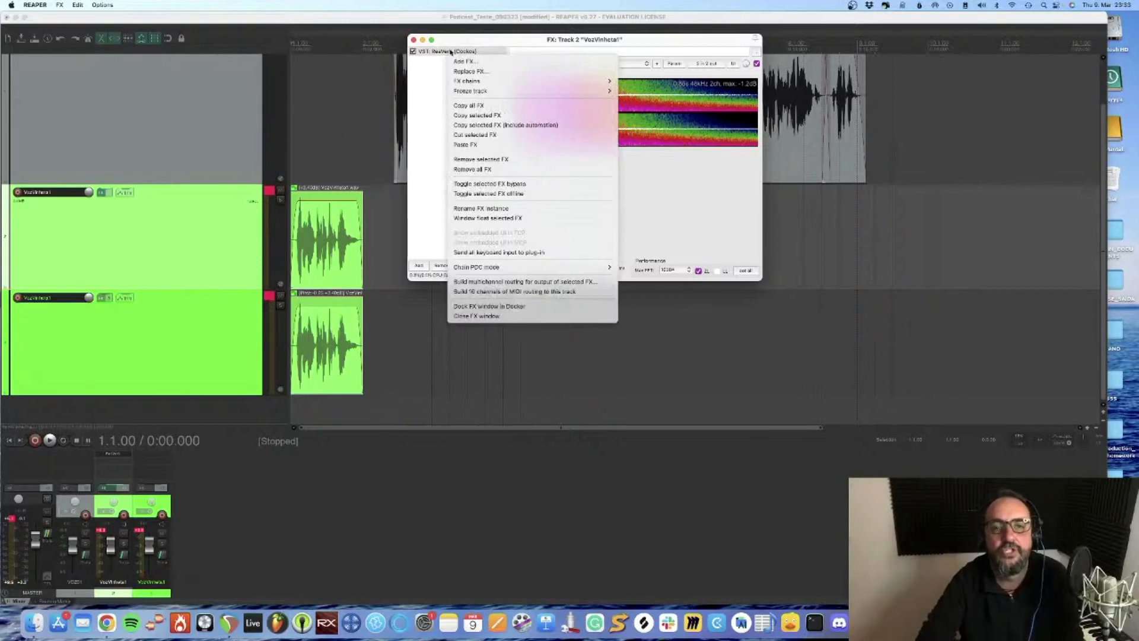
click(476, 115)
click(158, 341)
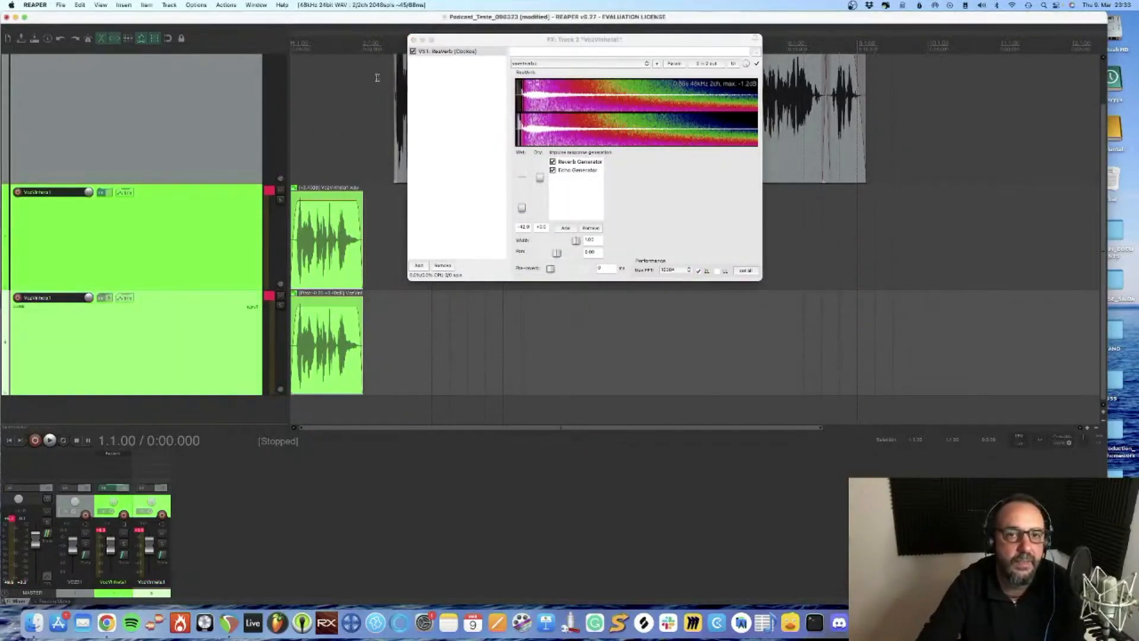
click(417, 43)
click(414, 39)
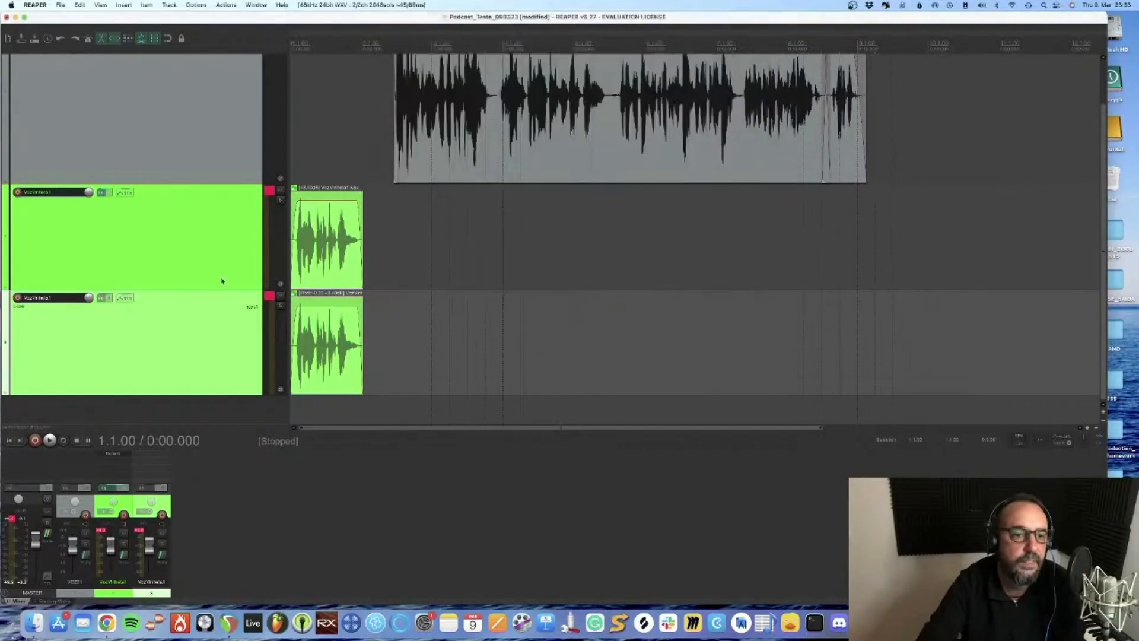
Paste ReaVerb into the duplicate VozVinheta1 track's effects and raise its wet level slightly
click(102, 297)
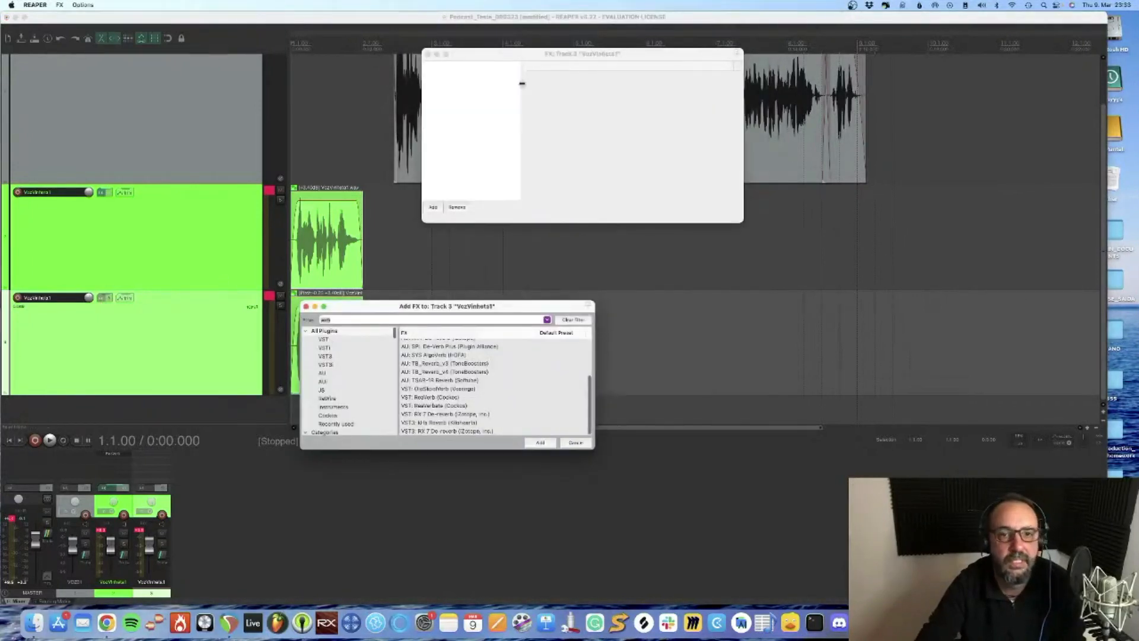
right_click(463, 87)
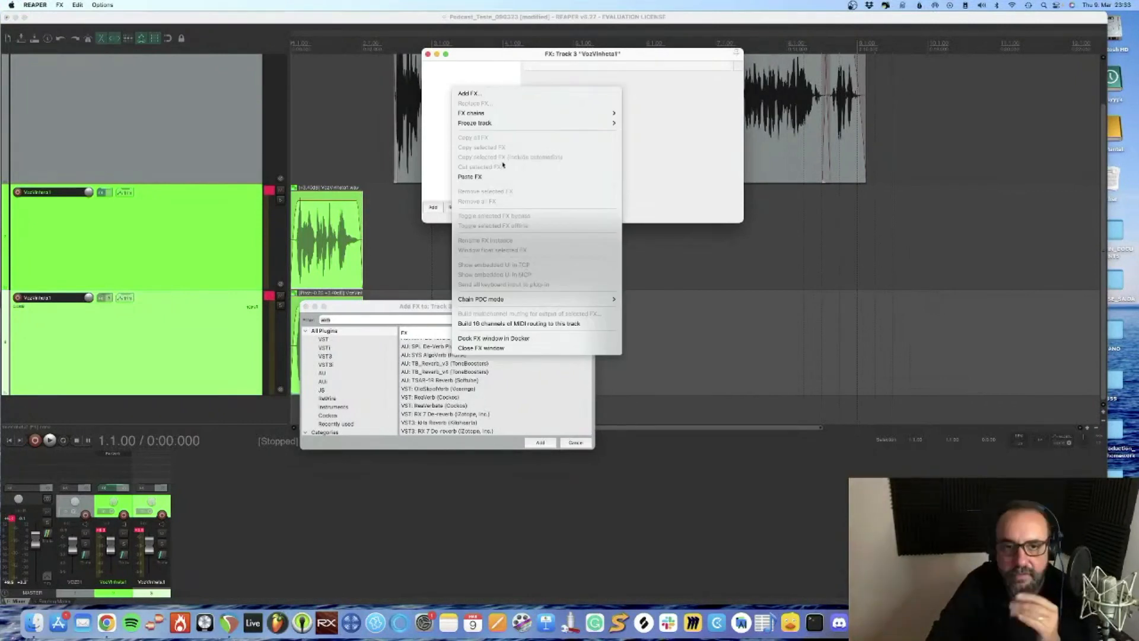
click(500, 177)
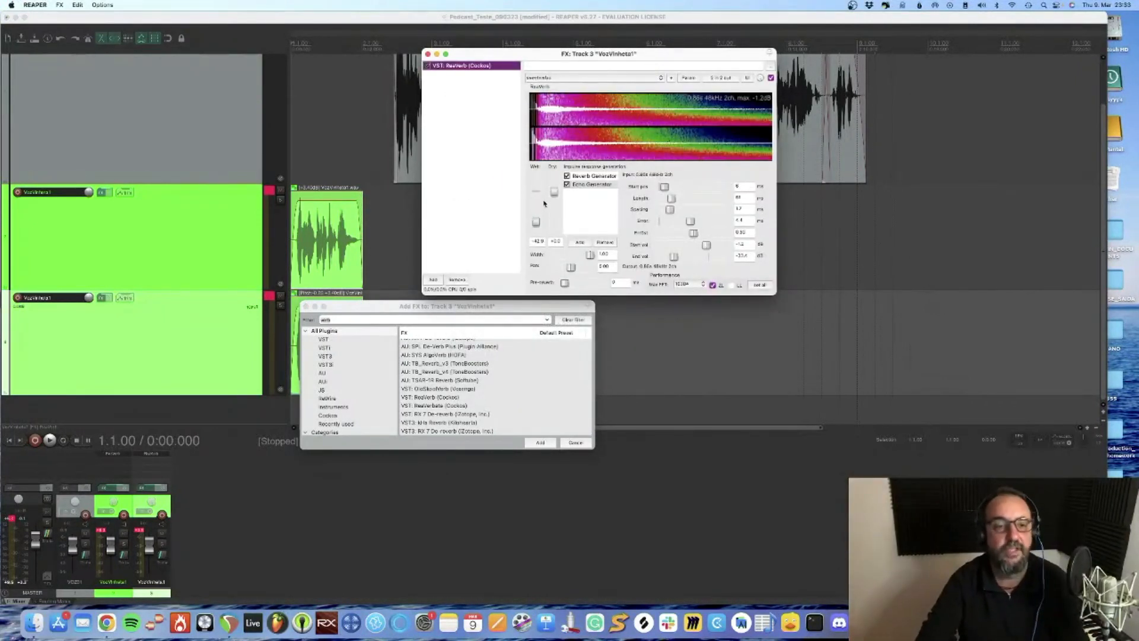
click(536, 222)
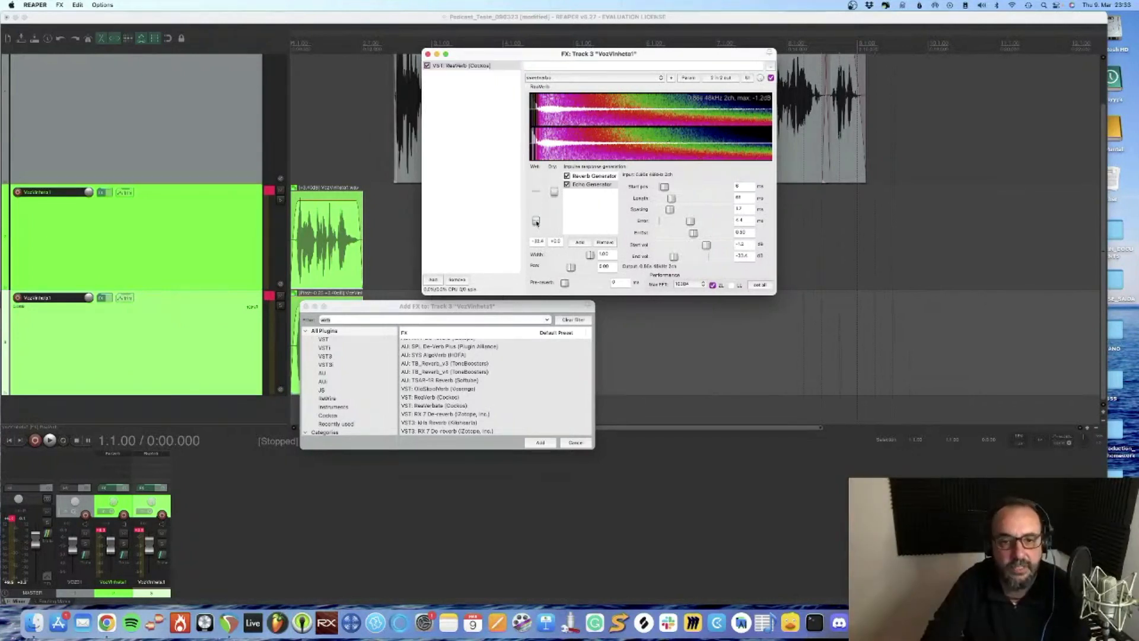
click(453, 101)
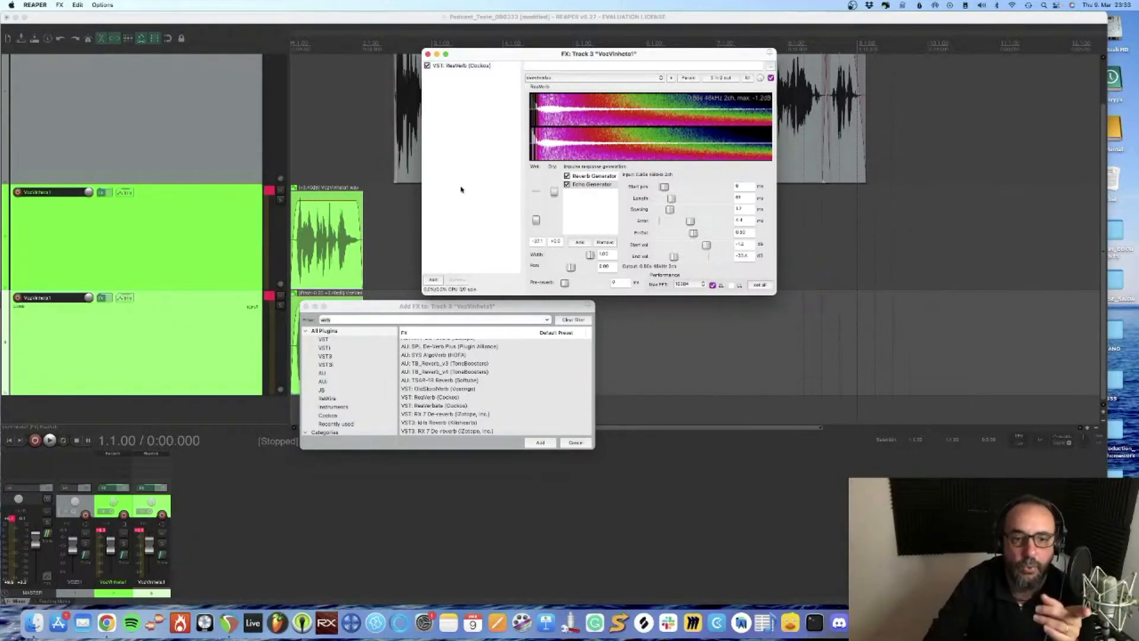
Filter the plug-ins by "flanger" and add JS: Flanger to the duplicate track, leaving it without a preset
click(372, 320)
text(fl)
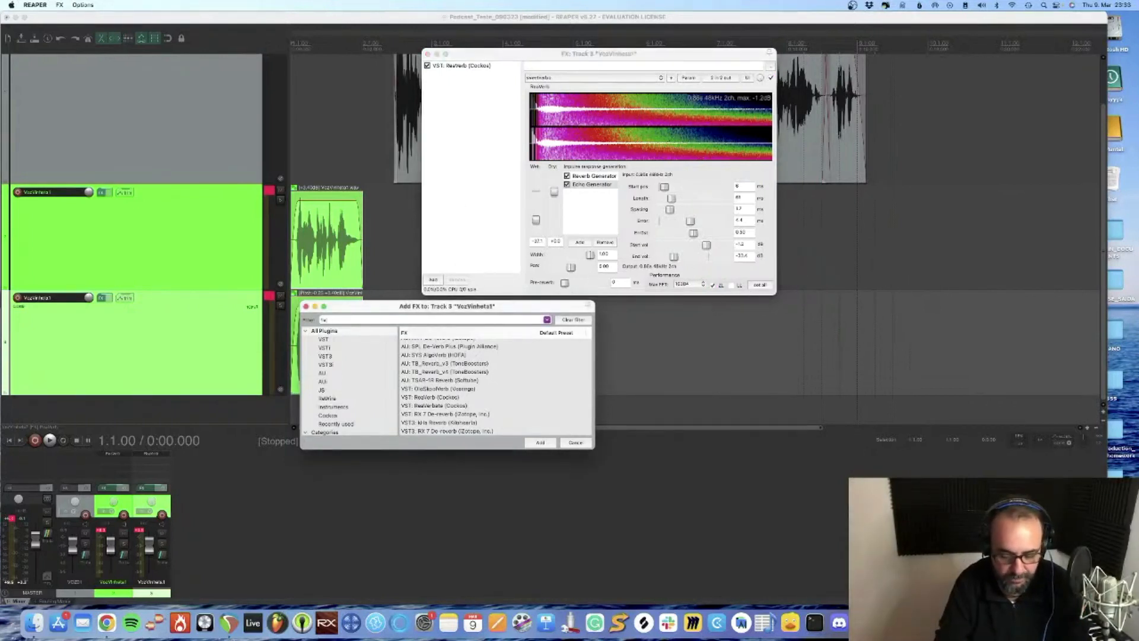
text(anger)
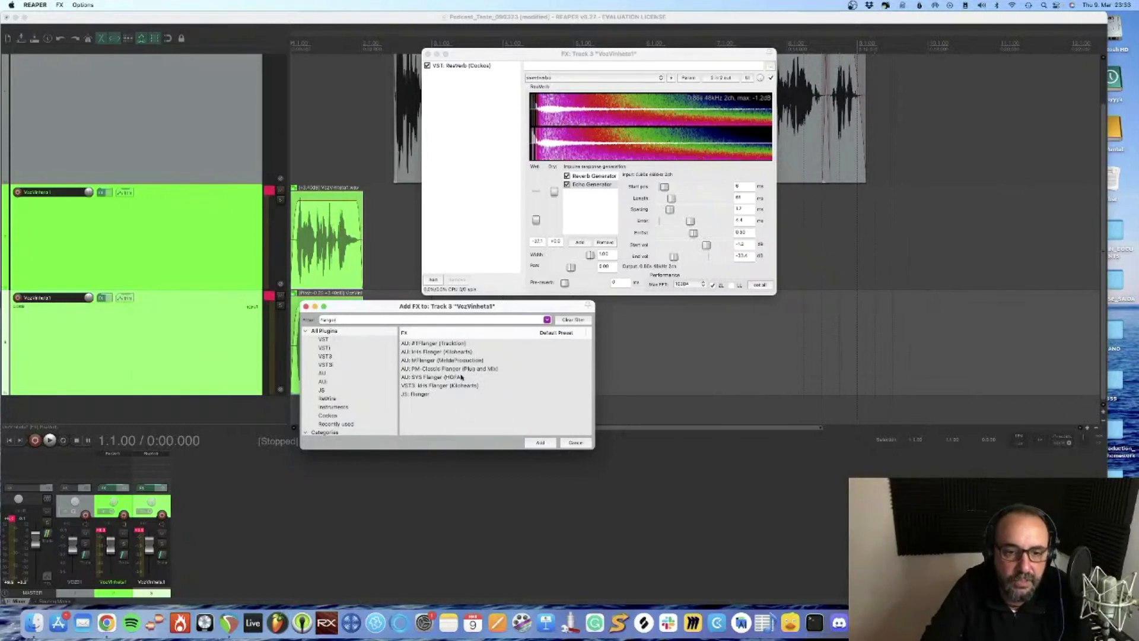
double_click(416, 395)
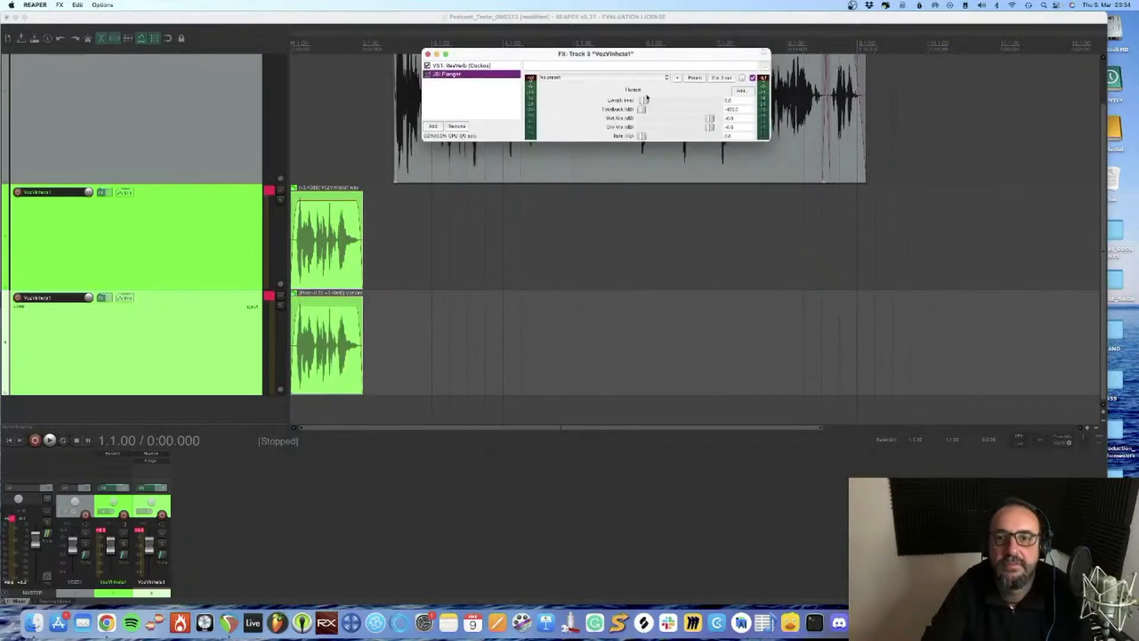
click(592, 79)
click(593, 78)
Play both jingle voices with the flanger, and listen to the duplicate track soloed
key(space)
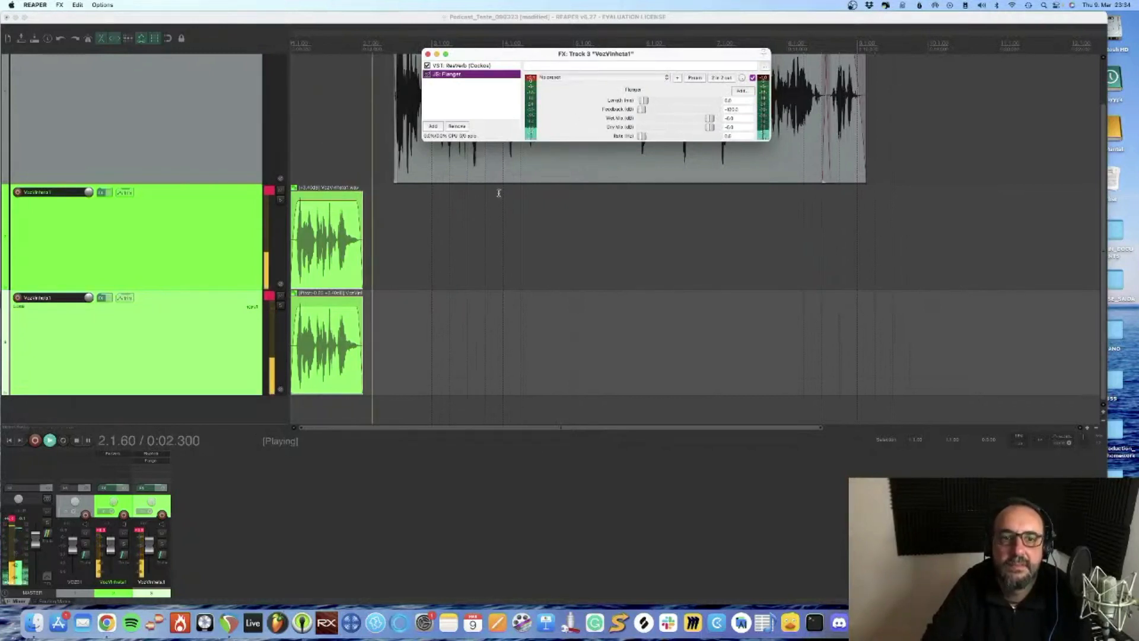
key(space)
click(280, 305)
key(space)
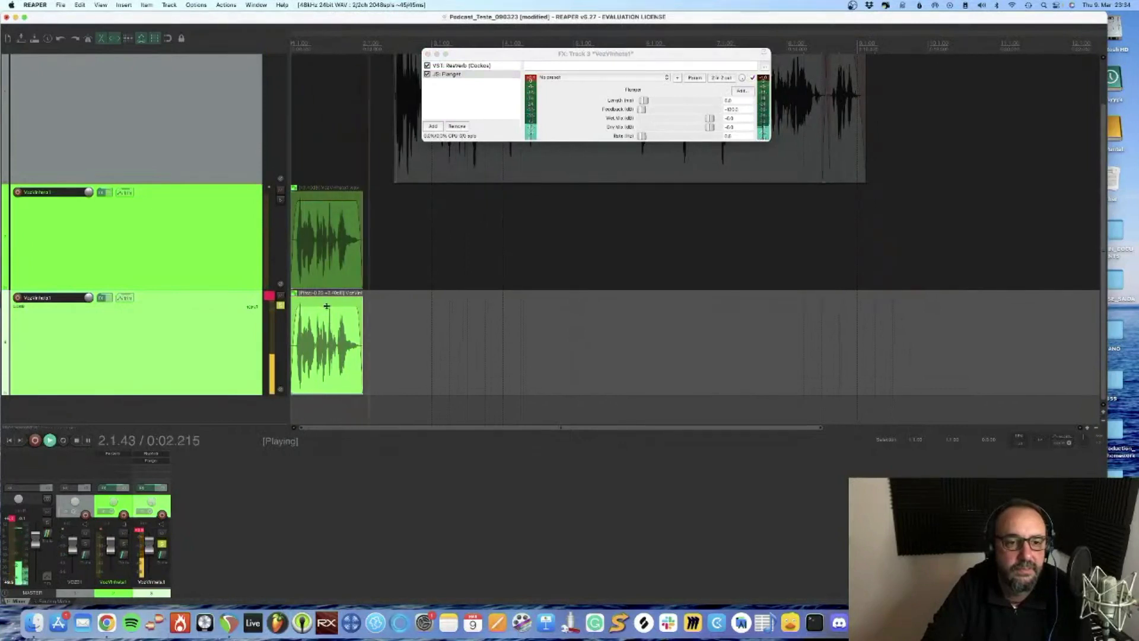
key(space)
Lower the volume of both grouped jingle clips slightly and play the soloed duplicate to check the level
drag(326, 306, 325, 310)
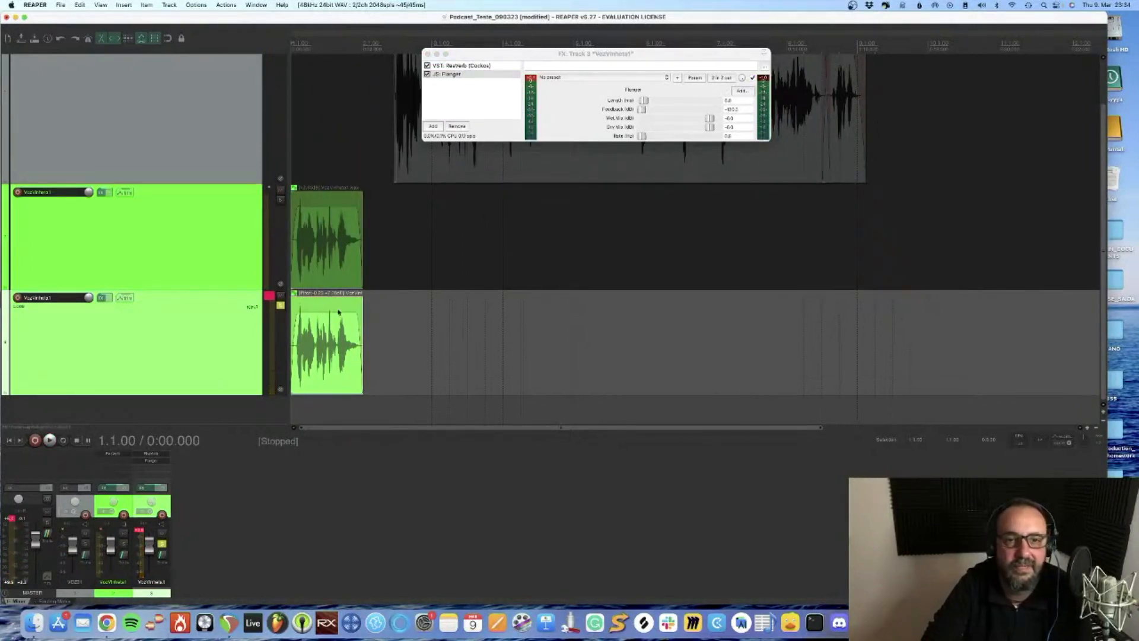
key(space)
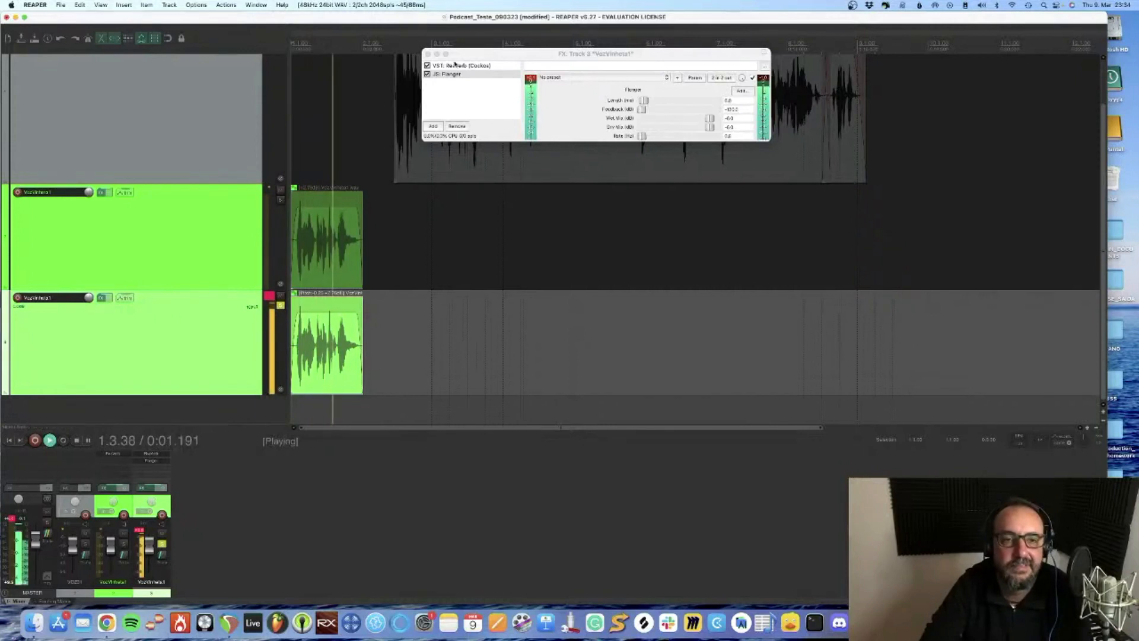
key(space)
Move Flanger ahead of ReaVerb in the duplicate track's effects chain and listen to the soloed track
click(450, 80)
click(444, 73)
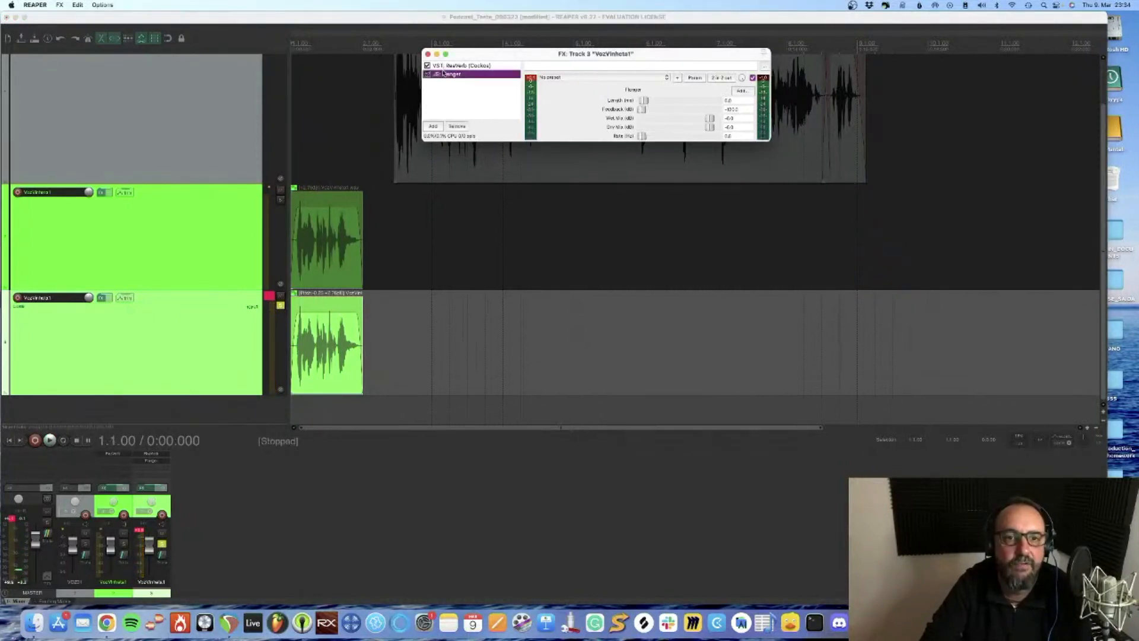
drag(448, 66, 449, 69)
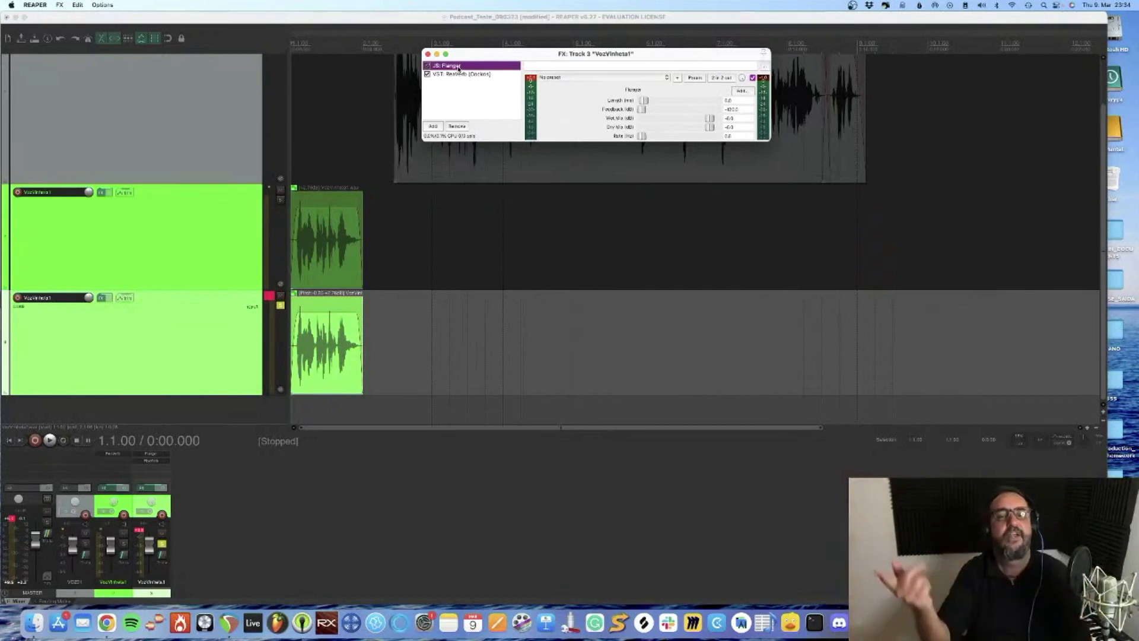
key(space)
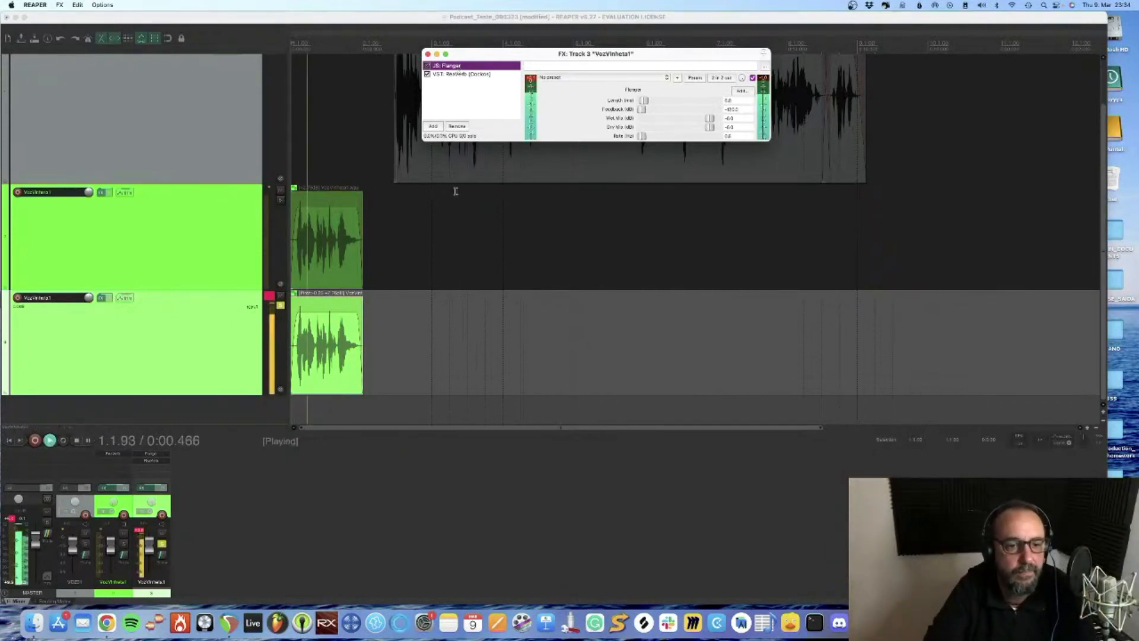
key(space)
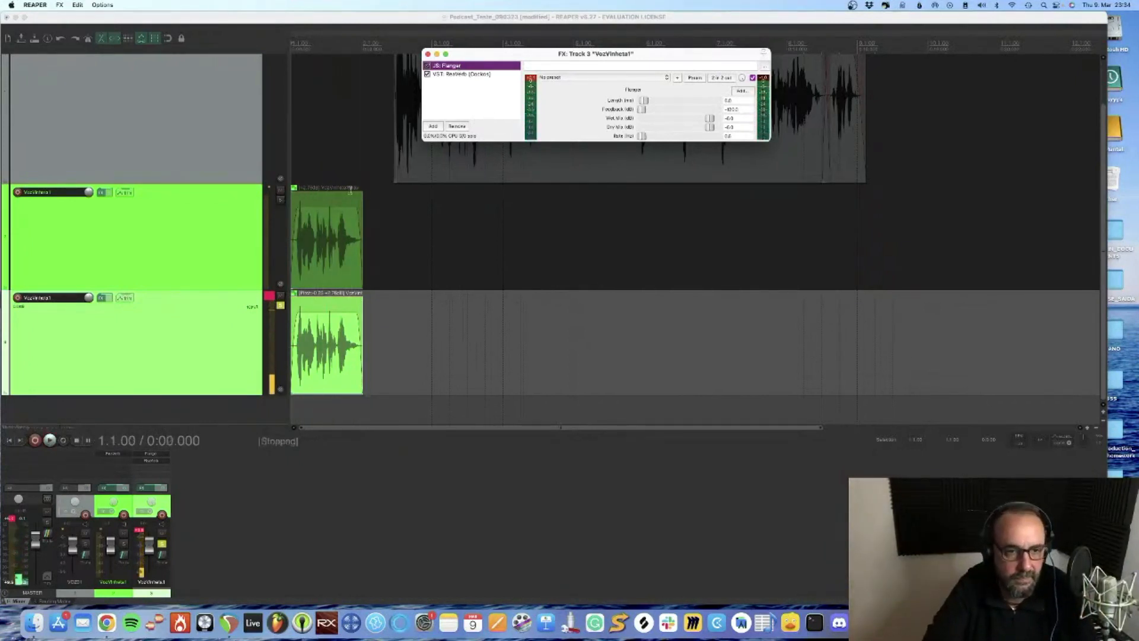
Solo the original VozVinheta1 track as well, play both voices together and close the effects window
click(345, 207)
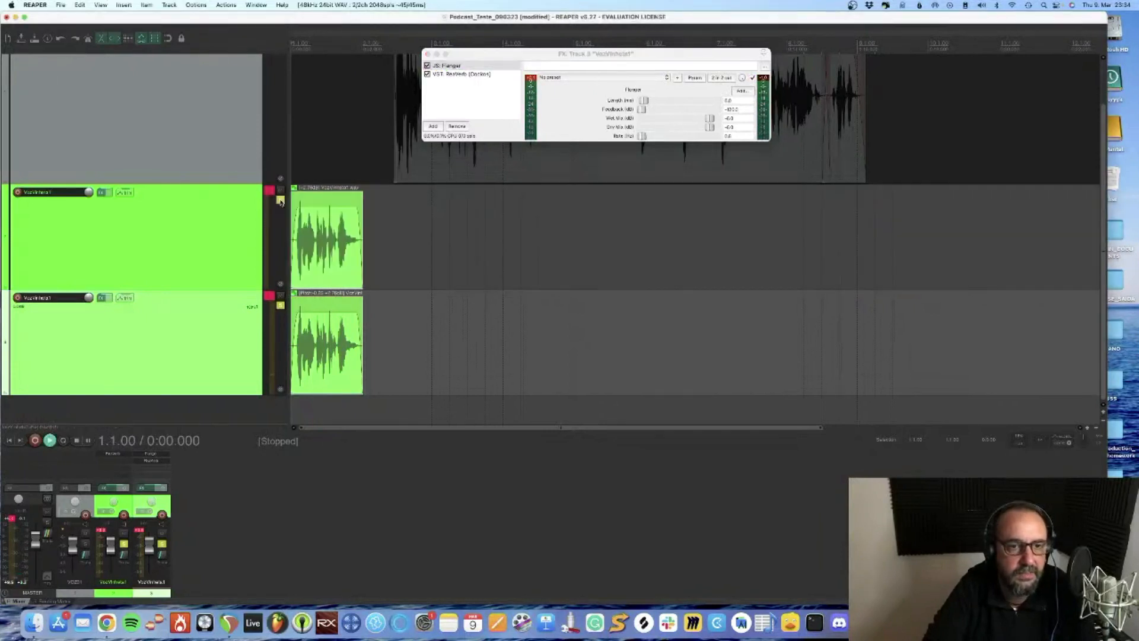
key(space)
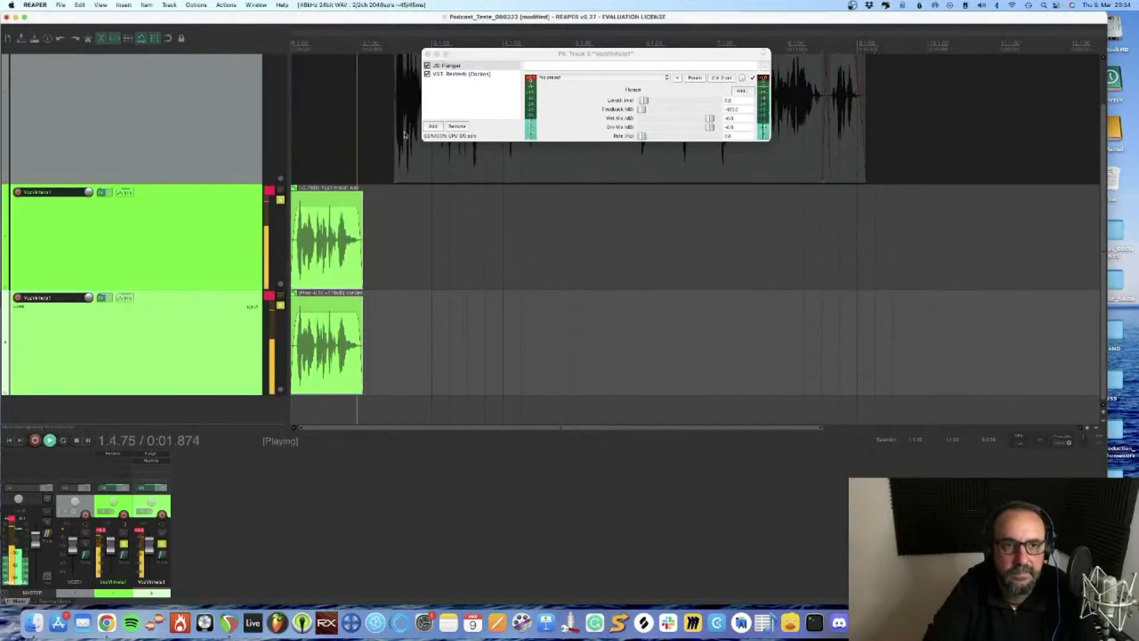
key(space)
click(427, 54)
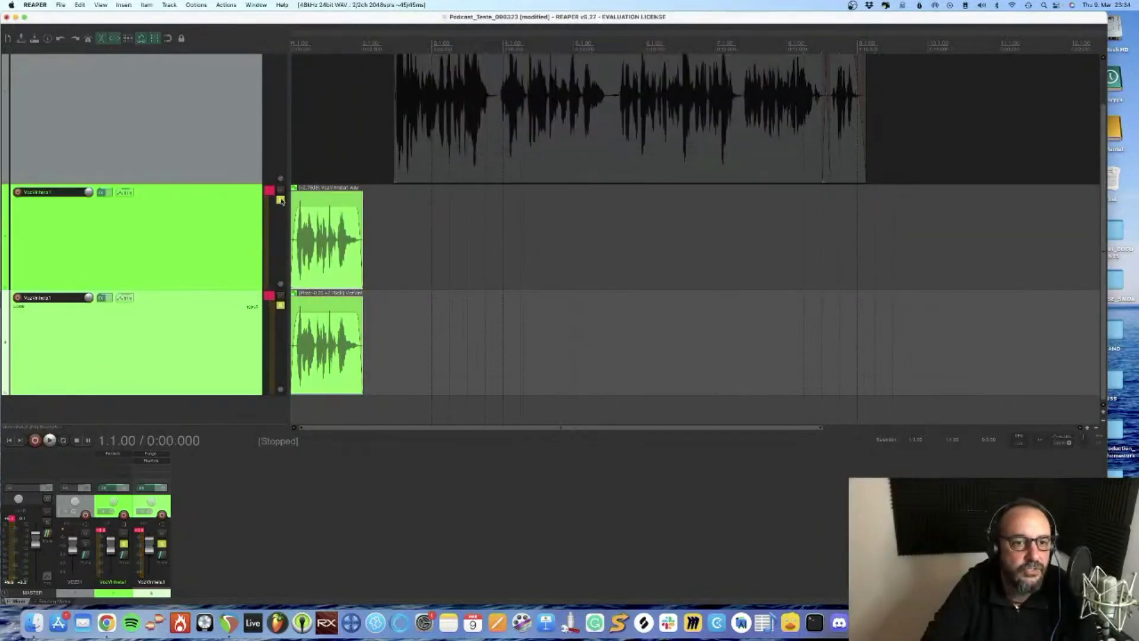
Turn off solo on both jingle tracks and save the project
click(280, 200)
click(280, 306)
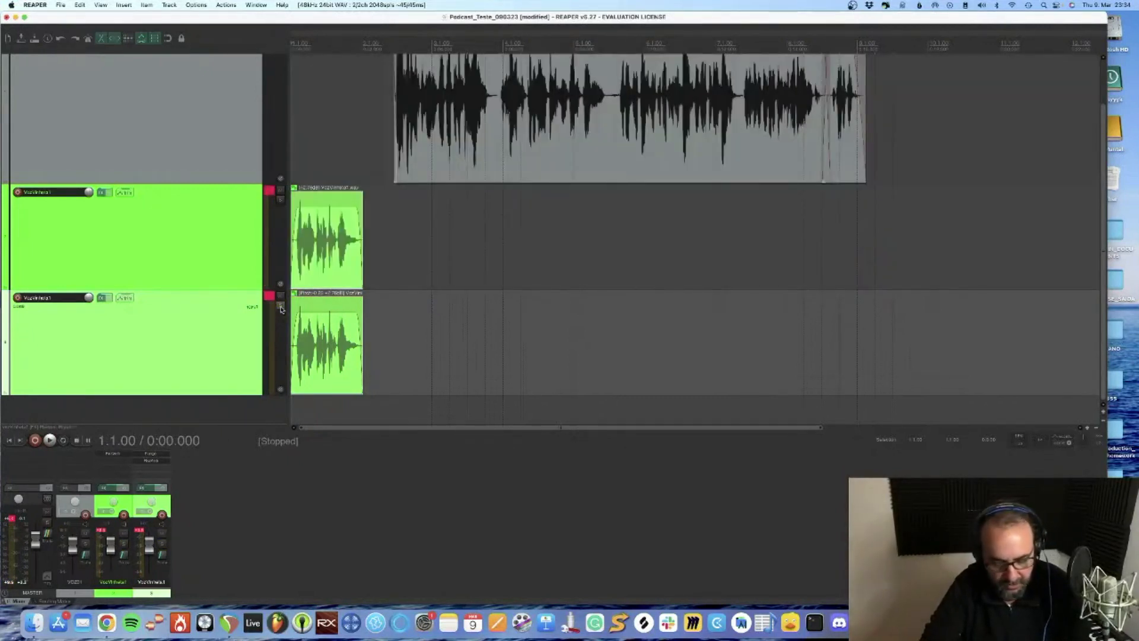
key(super+s)
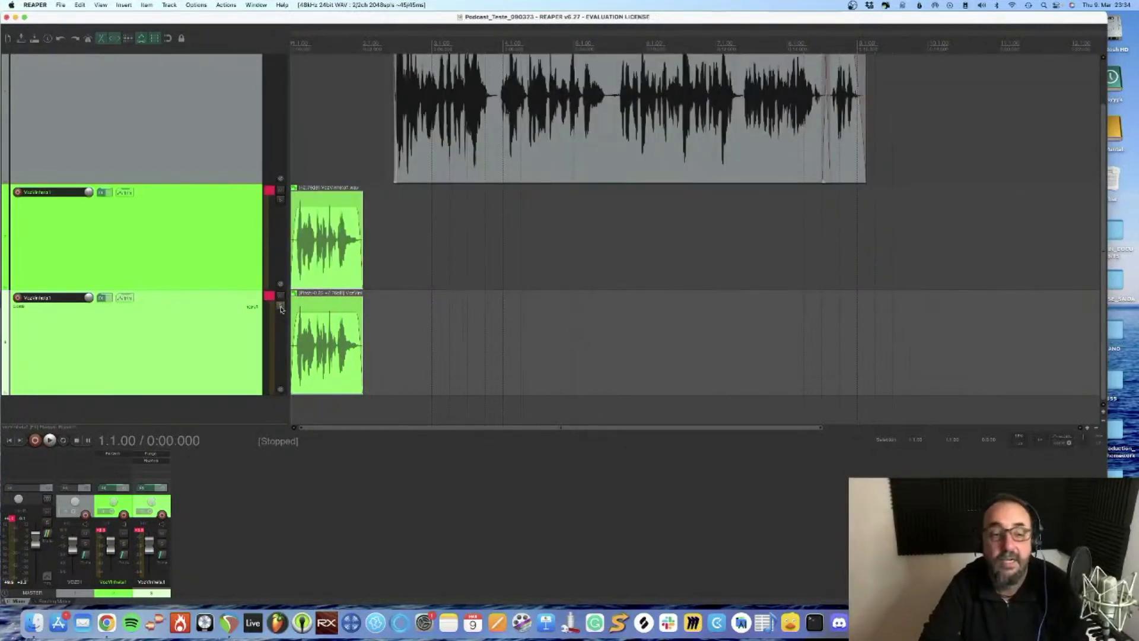
Switch to the Storyblocks page in Safari and search its audio library for "start whoosh"
key(super+Tab)
key(super+Tab)
key(super+Tab)
key(super+Tab)
key(super+Tab)
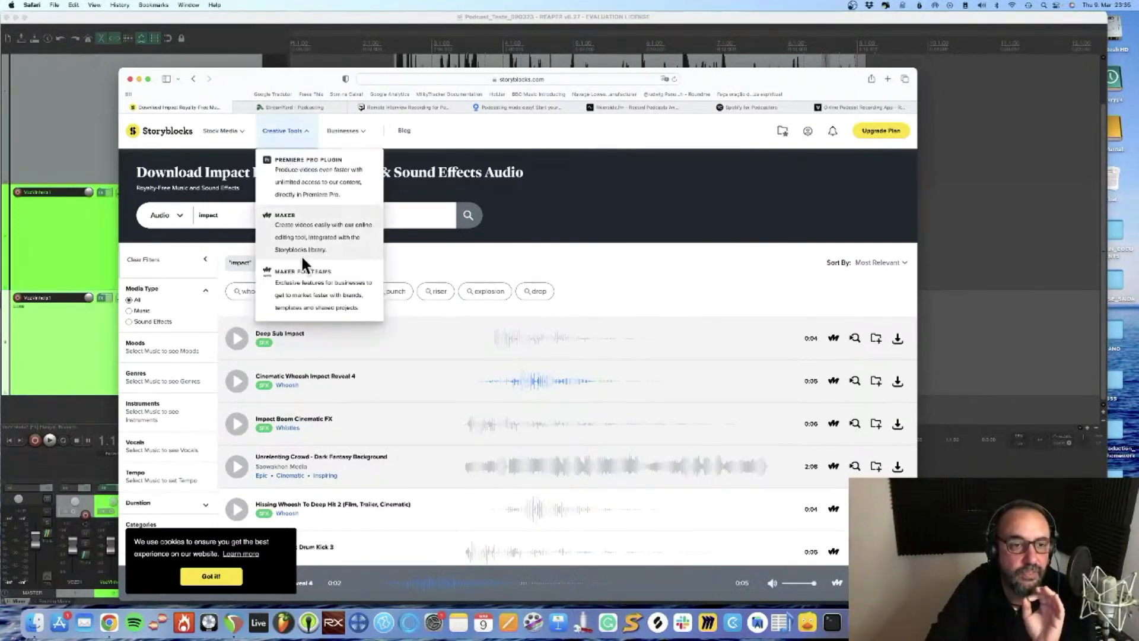
double_click(231, 213)
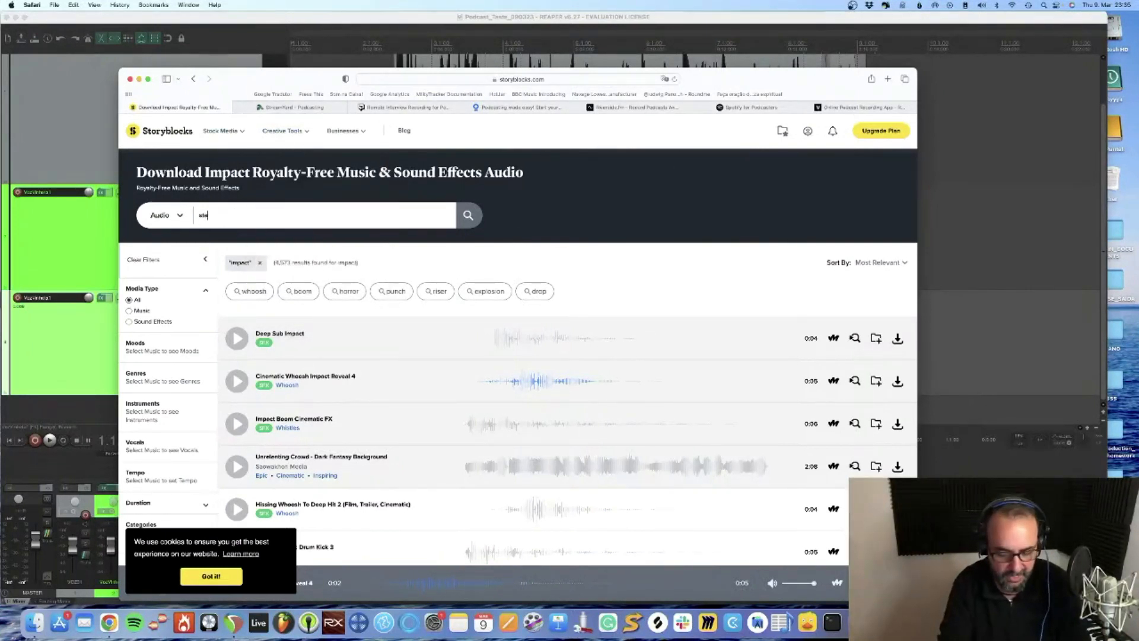
text(start whoosh)
key(Return)
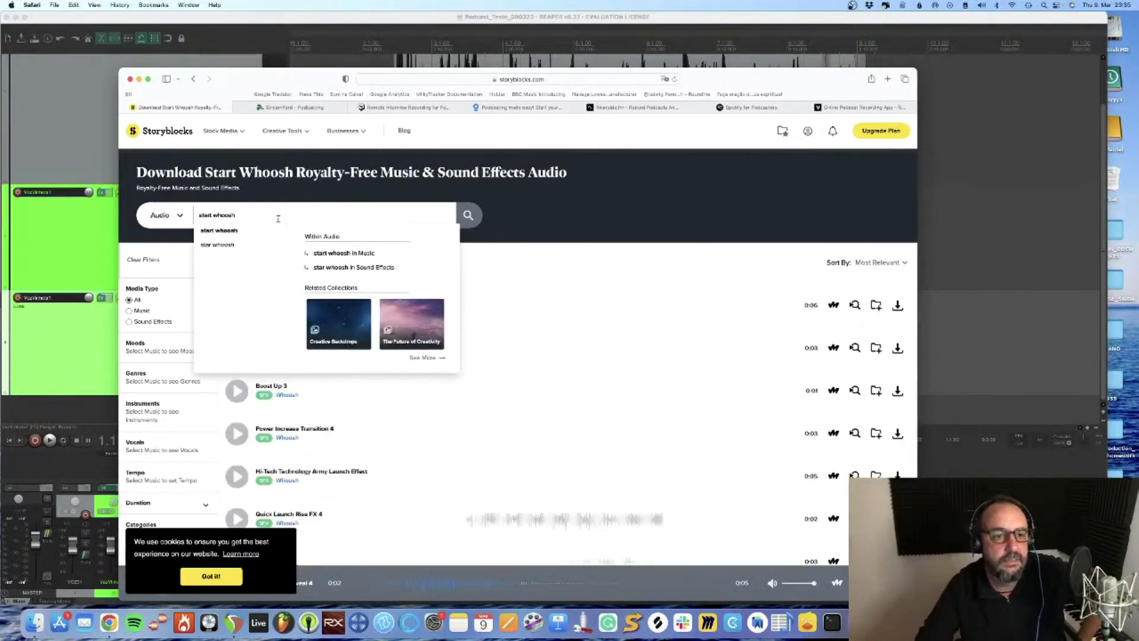
click(661, 188)
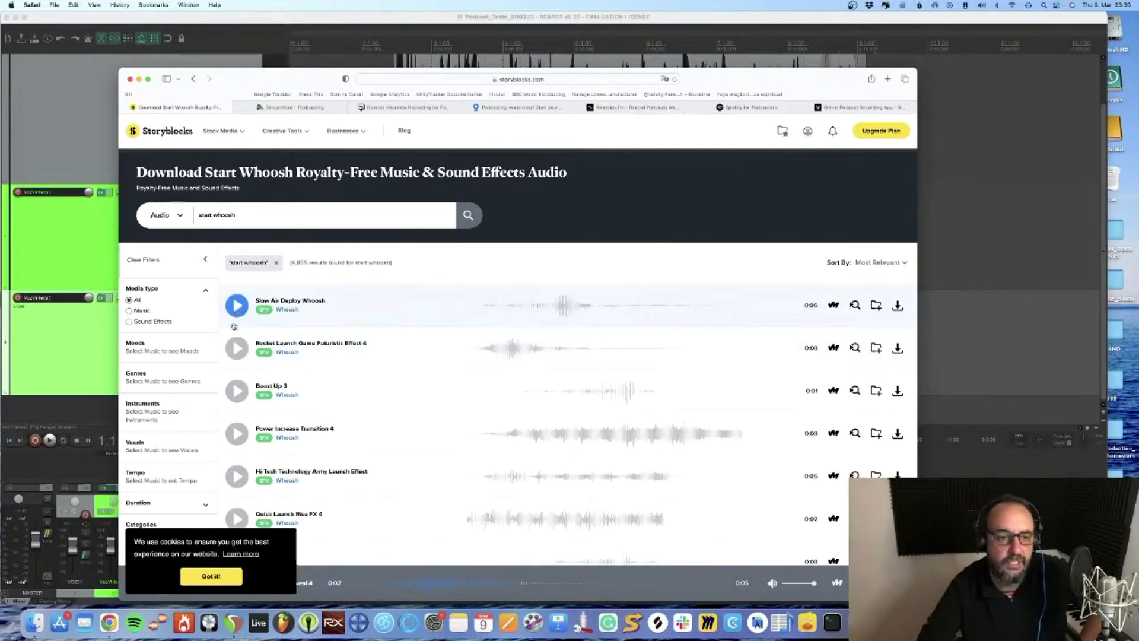
Preview the first three whoosh results and download Boost Up 3 as an MP3, allowing downloads from the site
click(236, 306)
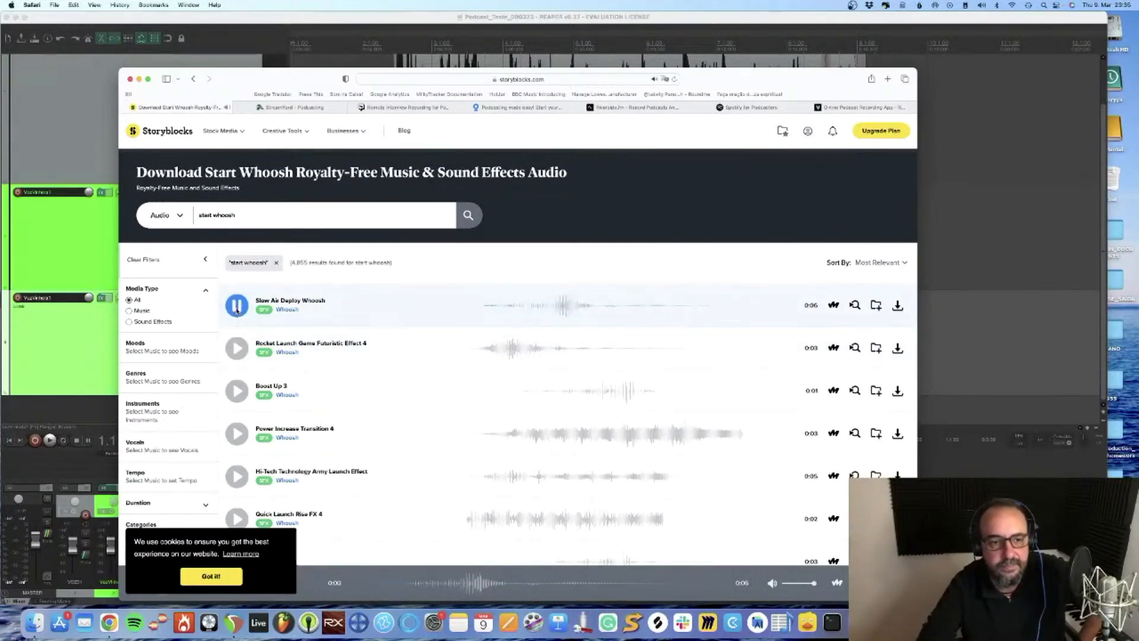
click(237, 347)
click(240, 396)
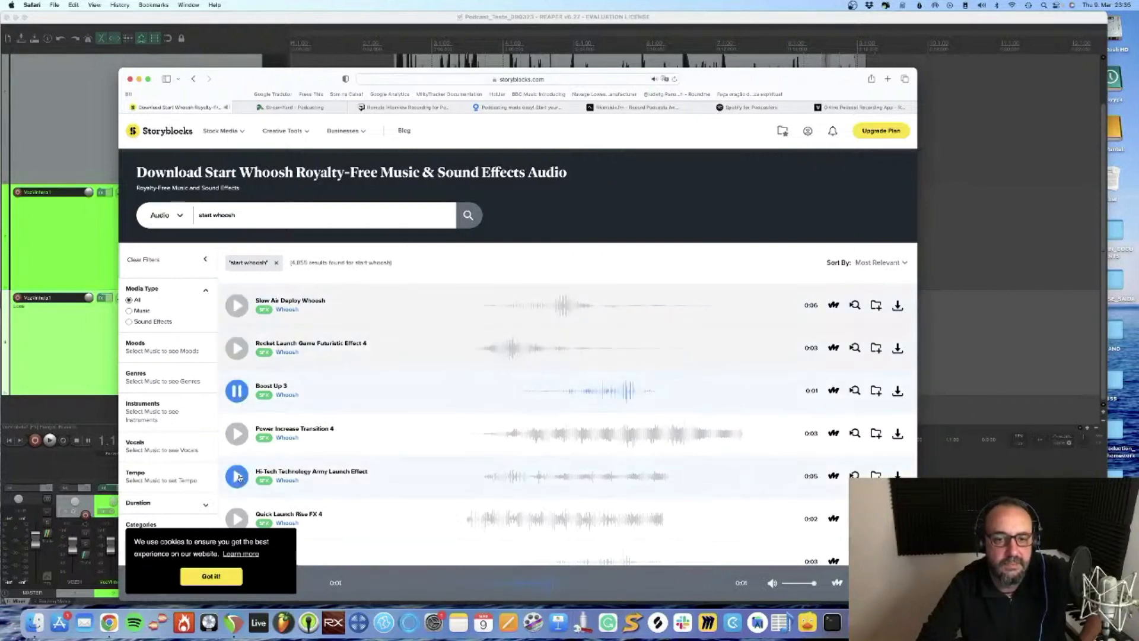
click(240, 396)
click(898, 393)
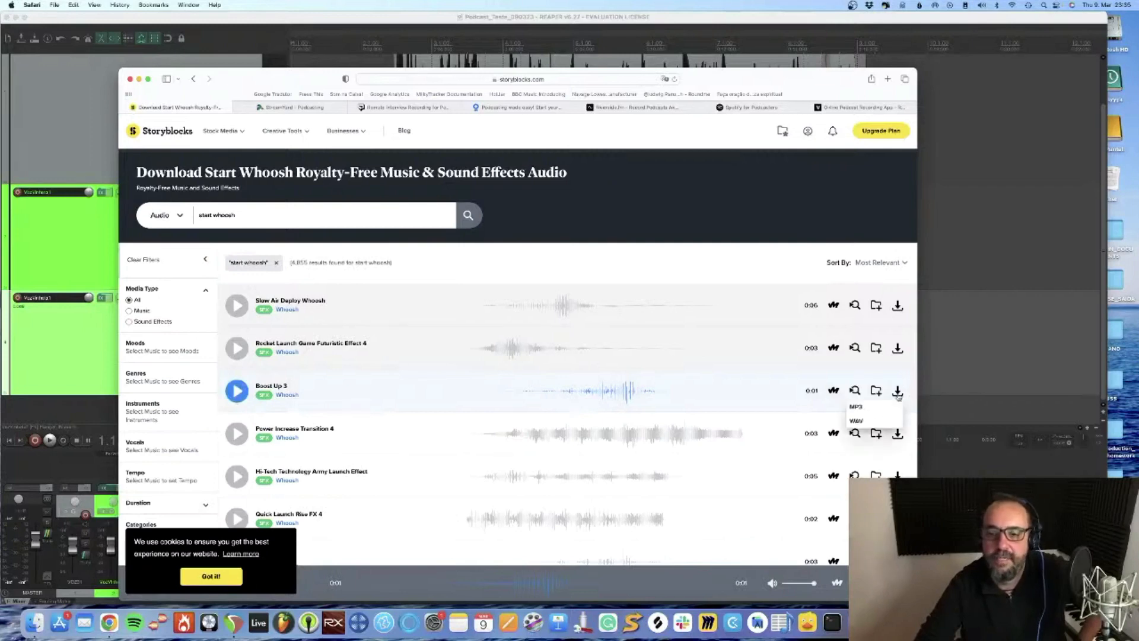
click(869, 411)
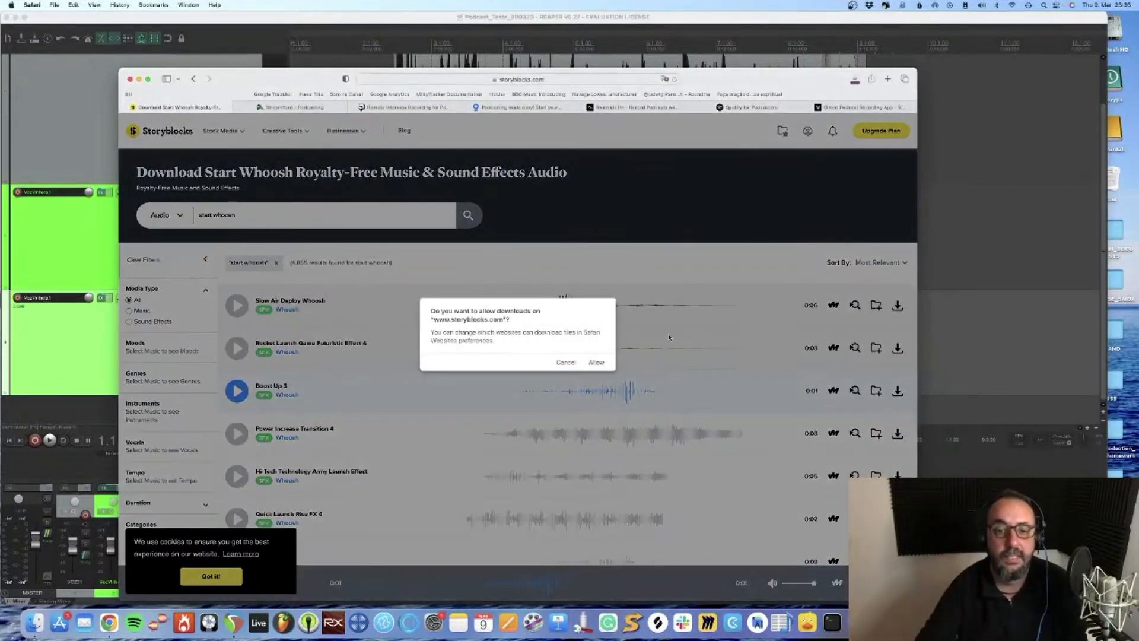
click(596, 362)
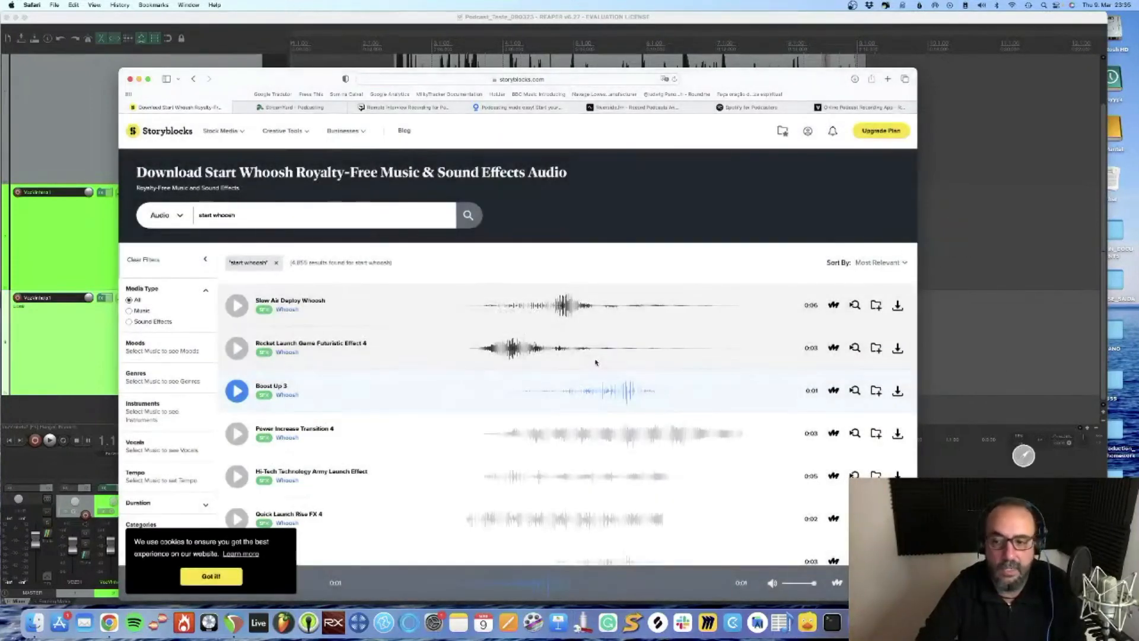
Return to REAPER, import the downloaded whoosh onto a new track below the jingle tracks, reduce the voice track's height, and place the whoosh at the project start
key(super+Tab)
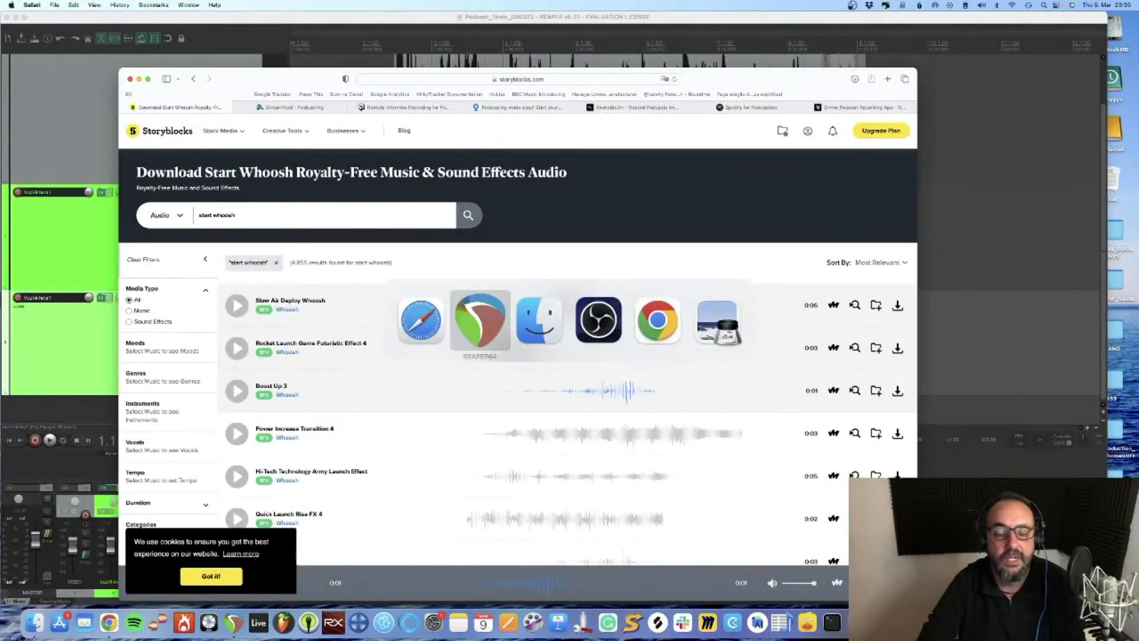
key(super+Tab)
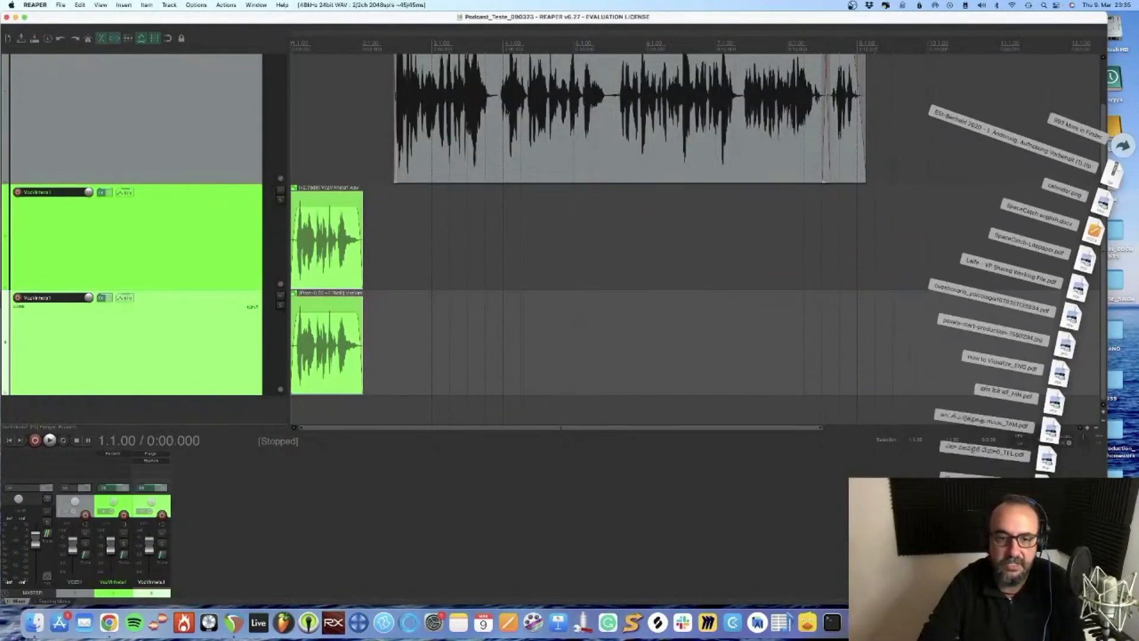
drag(1036, 572, 653, 431)
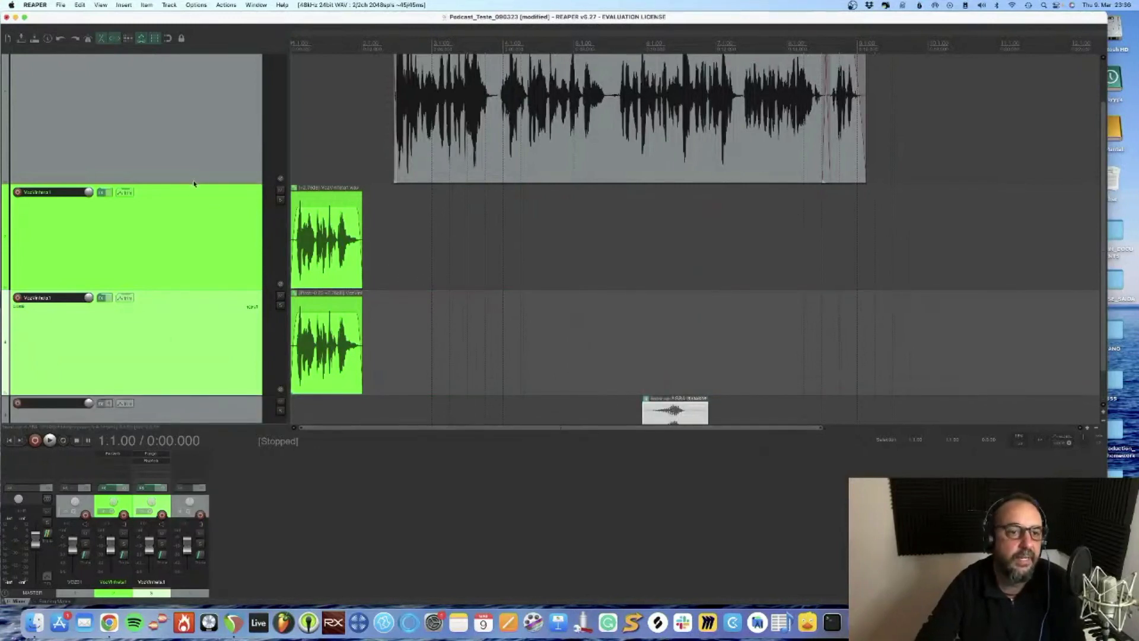
drag(189, 204, 168, 85)
scroll(188, 175, up, 2)
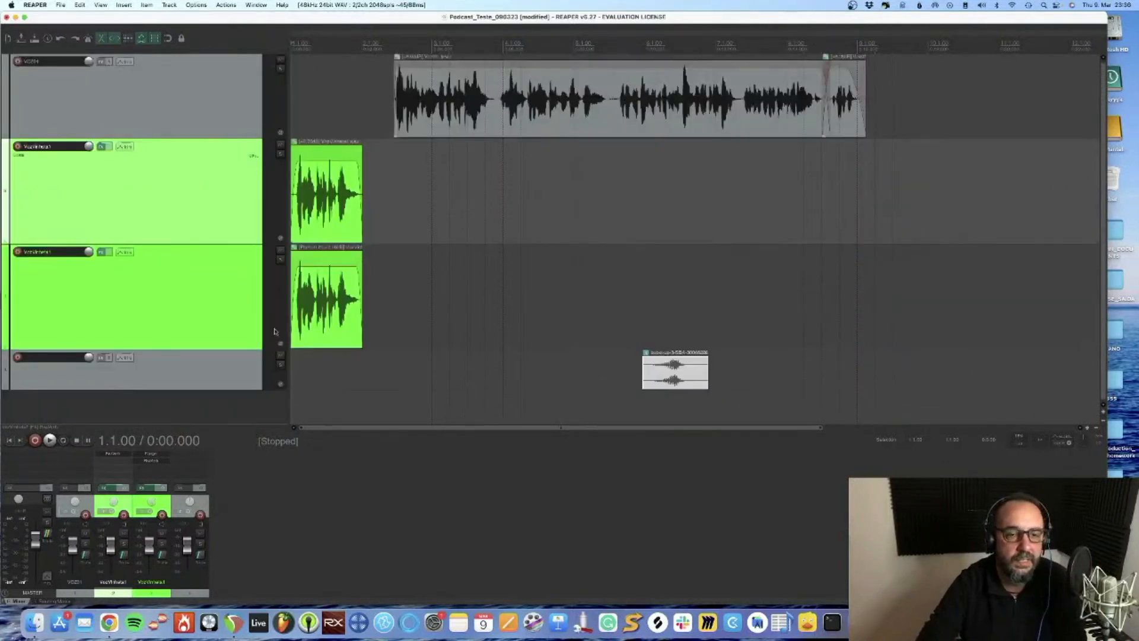
drag(681, 373, 330, 373)
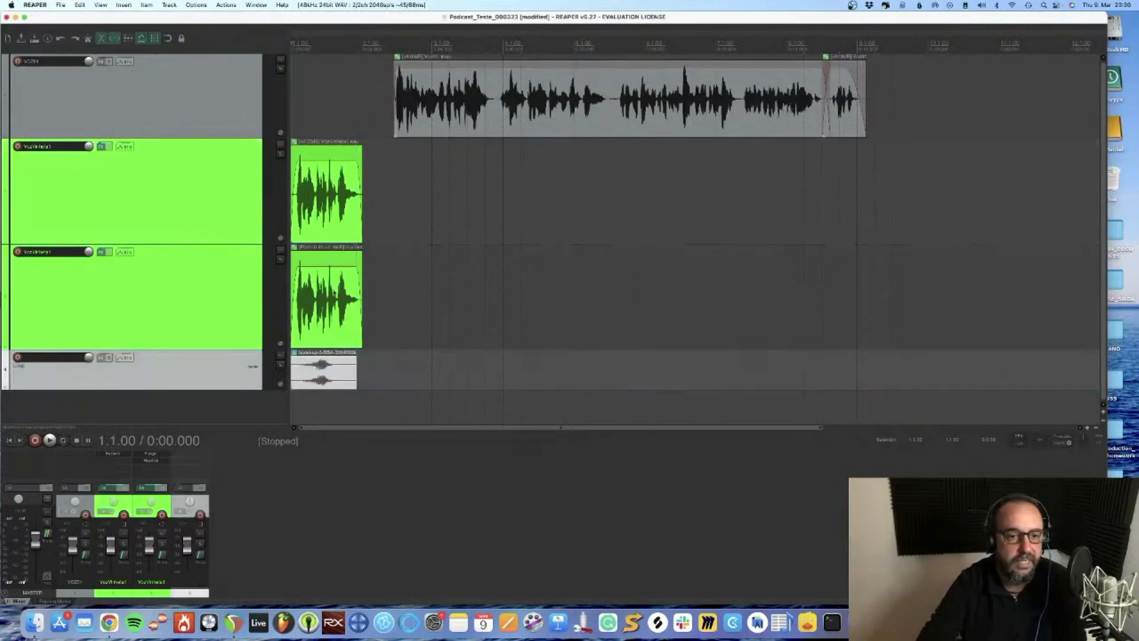
Shift the grouped jingle clips to start about midway through the whoosh, then trim the whoosh's beginning and move it back to the project start
drag(319, 191, 354, 192)
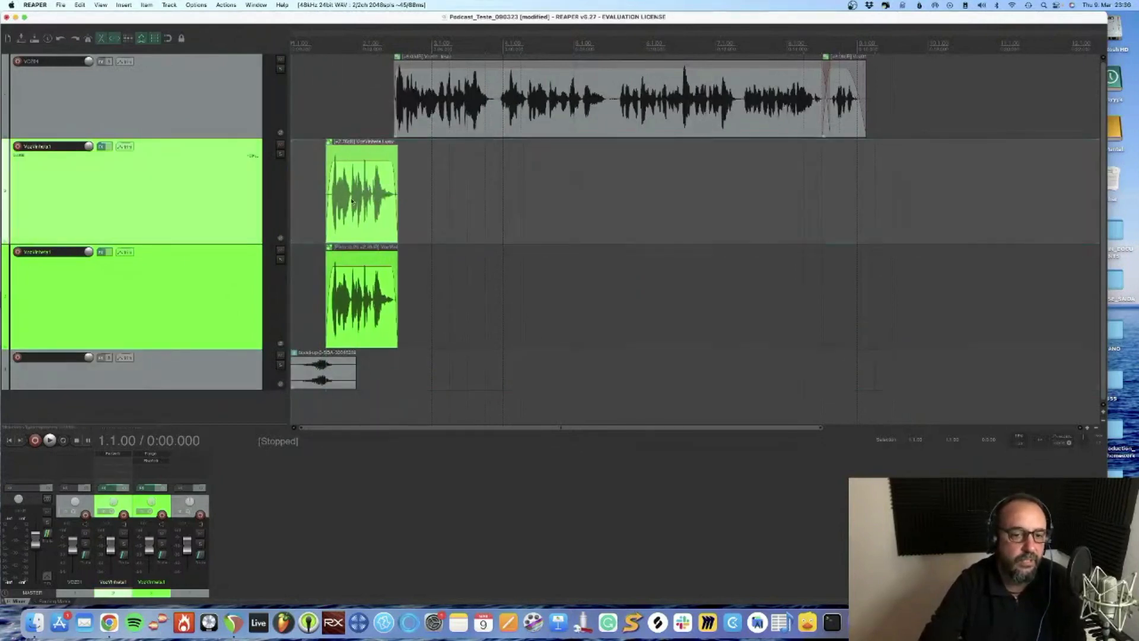
scroll(321, 260, up, 1)
scroll(321, 260, up, 3)
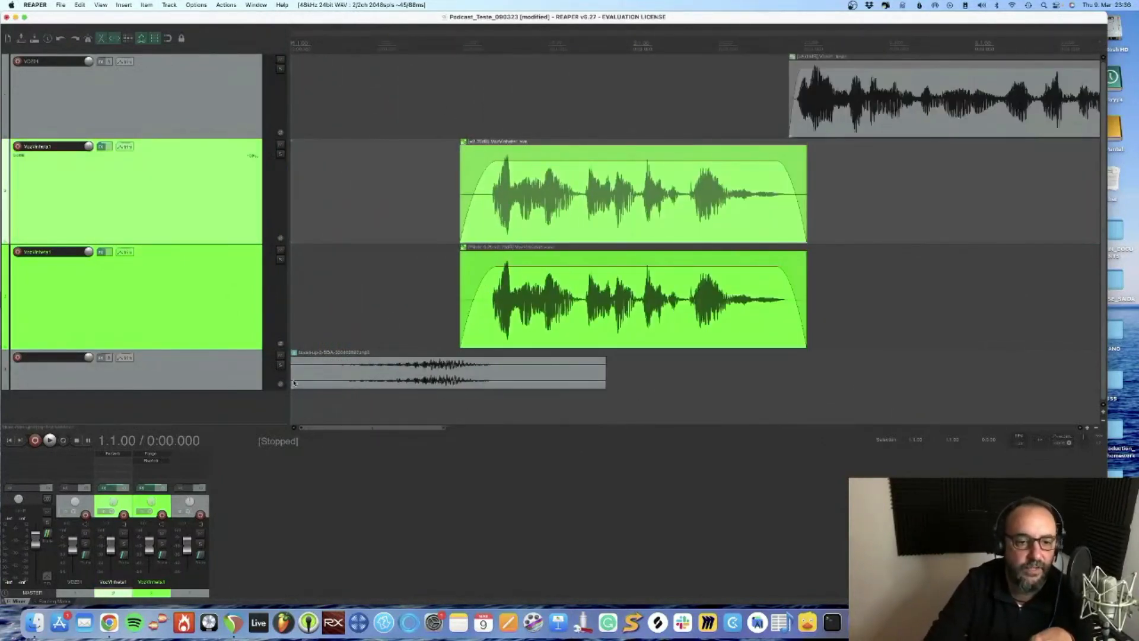
drag(293, 382, 327, 381)
drag(333, 375, 283, 368)
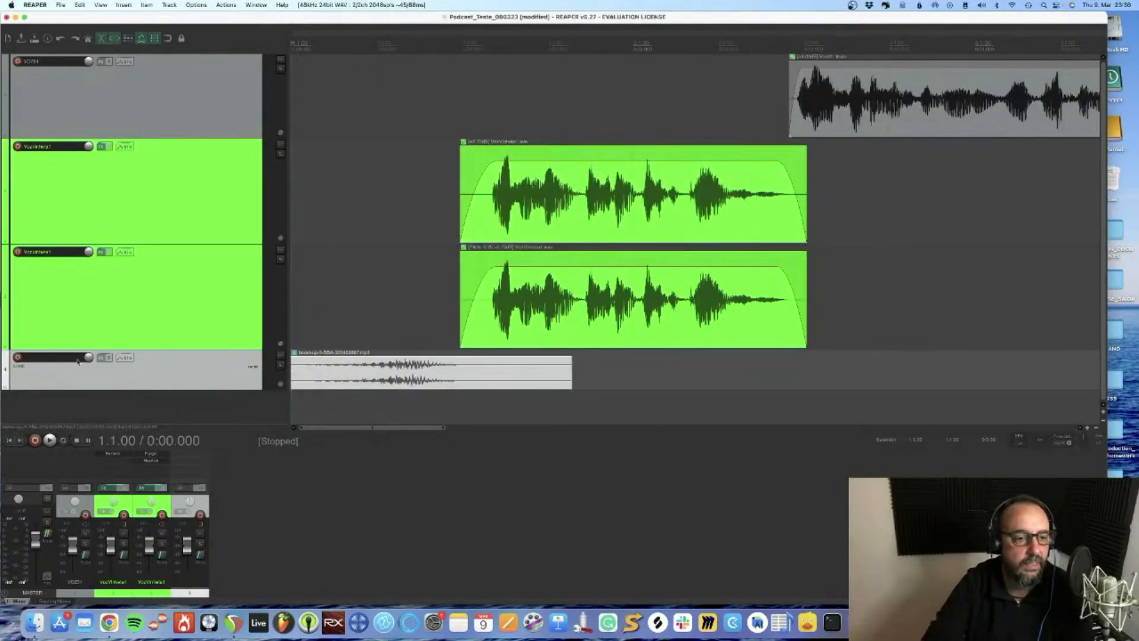
Name the whoosh's track SFX1 and add a fade-in to the start of its clip
double_click(77, 360)
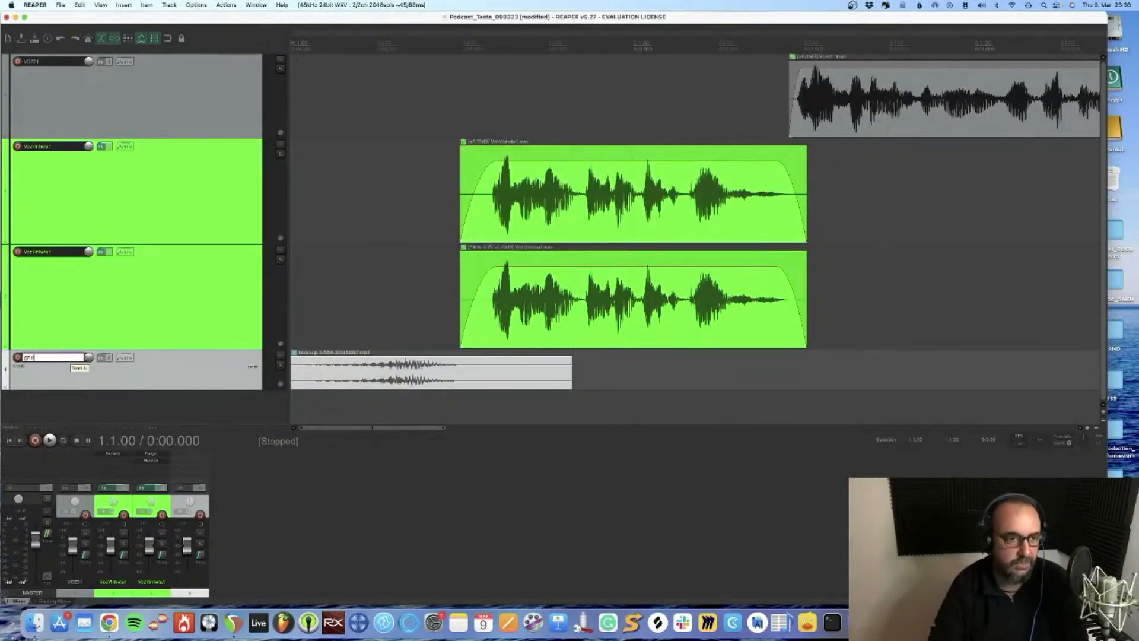
text(SFX)
key(Return)
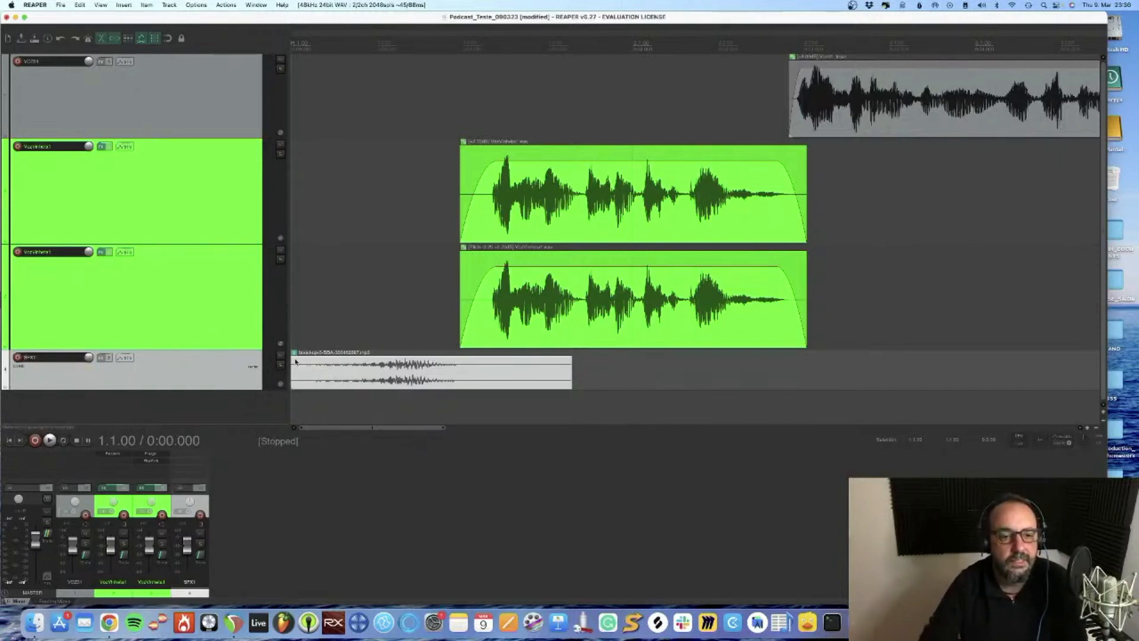
drag(289, 360, 344, 359)
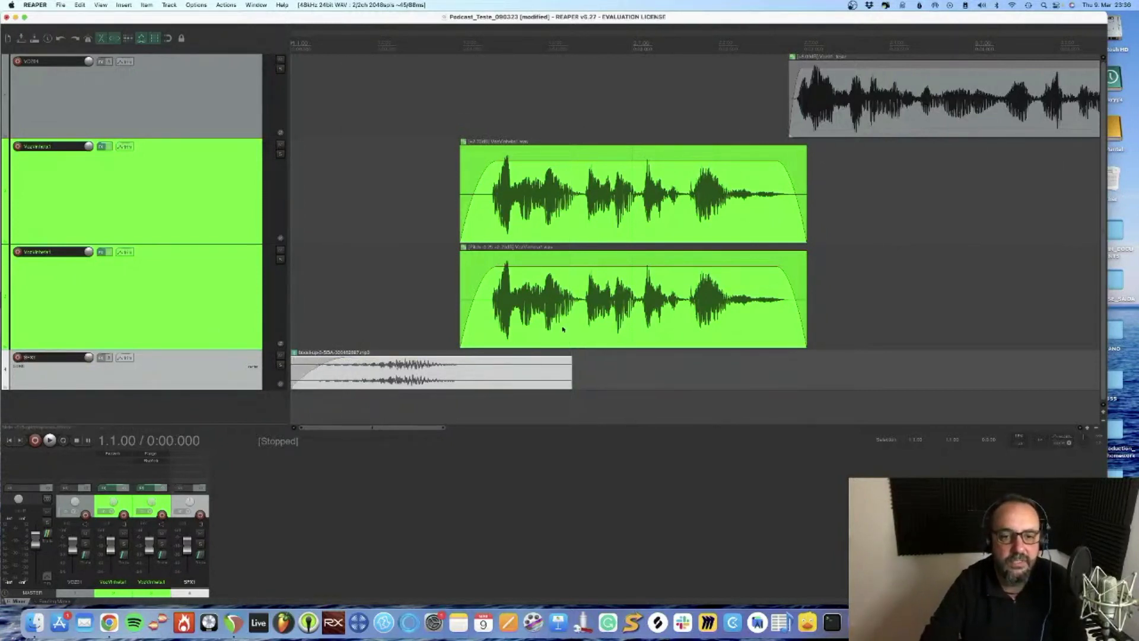
Move the grouped jingle clips slightly earlier, near the whoosh's peak, and play the result from the project start
drag(563, 330, 525, 327)
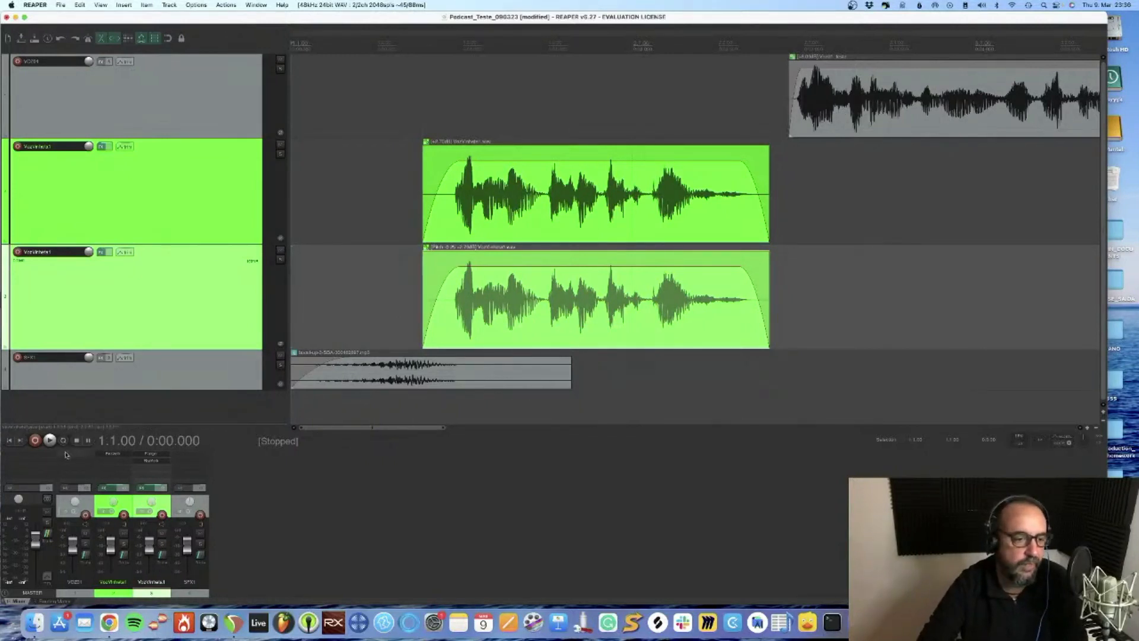
key(space)
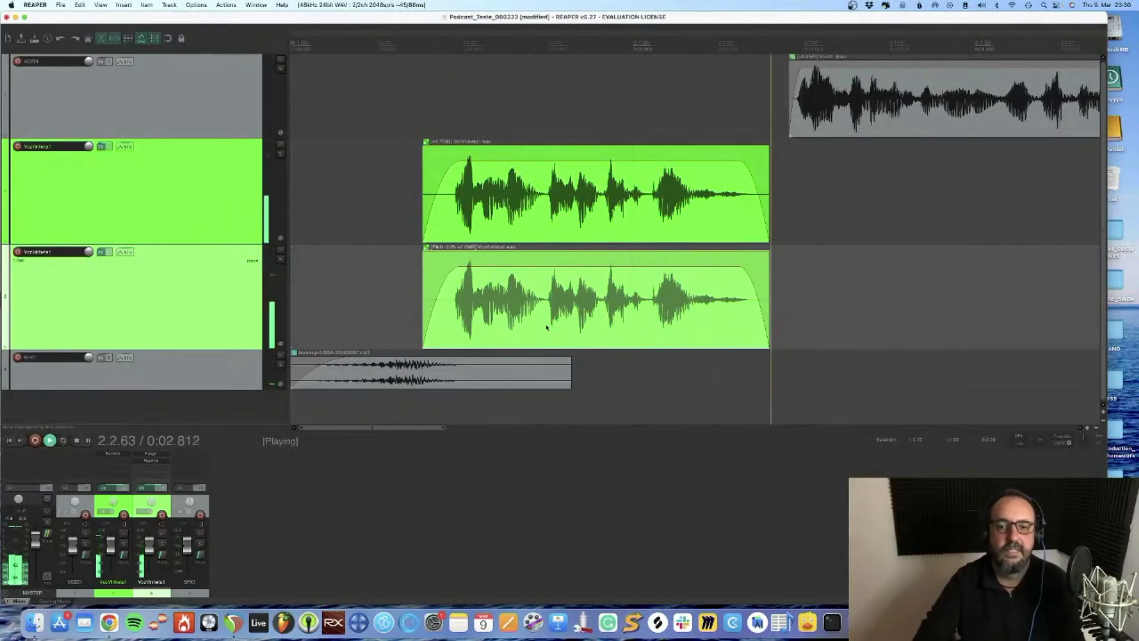
key(space)
Switch back to Storyblocks in Safari and search the audio library for "impact"
key(super+Tab)
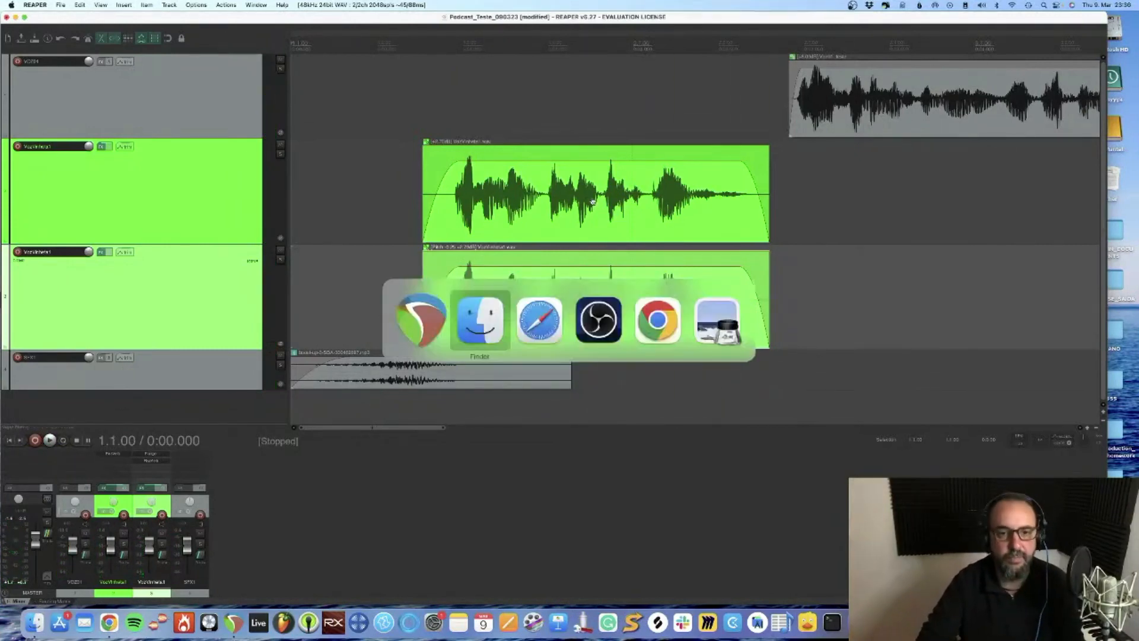
key(super+Tab)
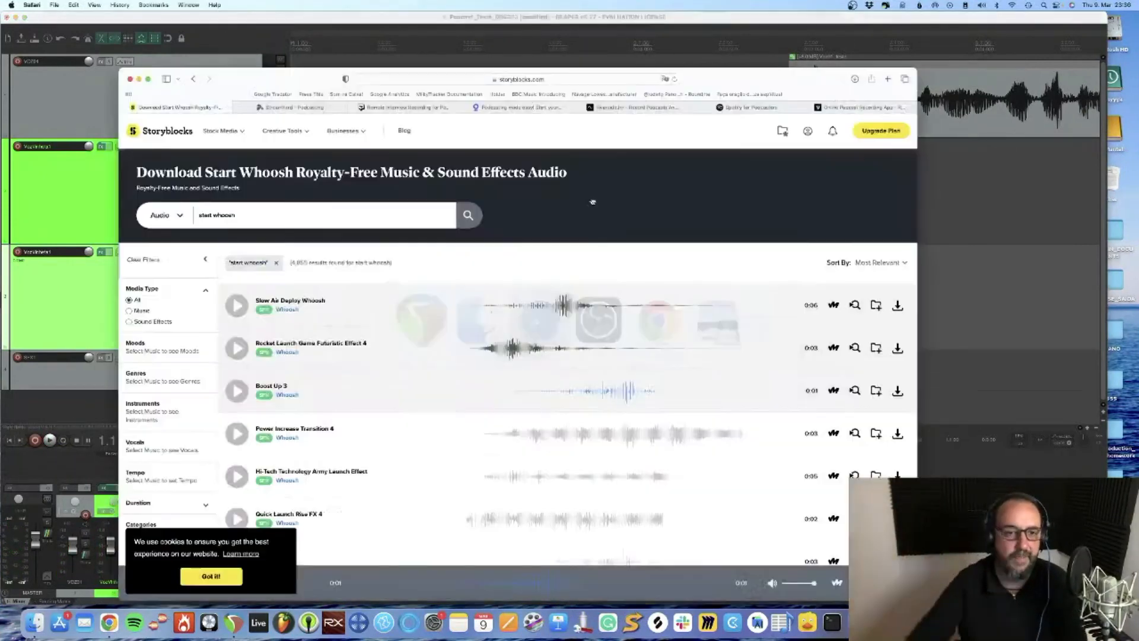
click(260, 218)
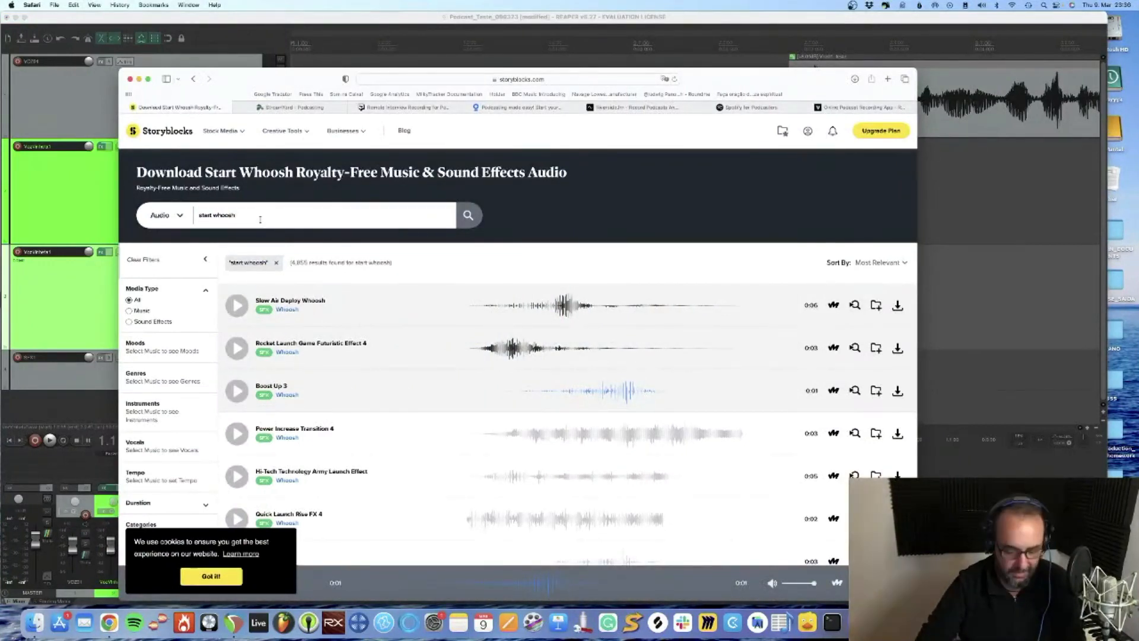
key(super+a)
text(impact)
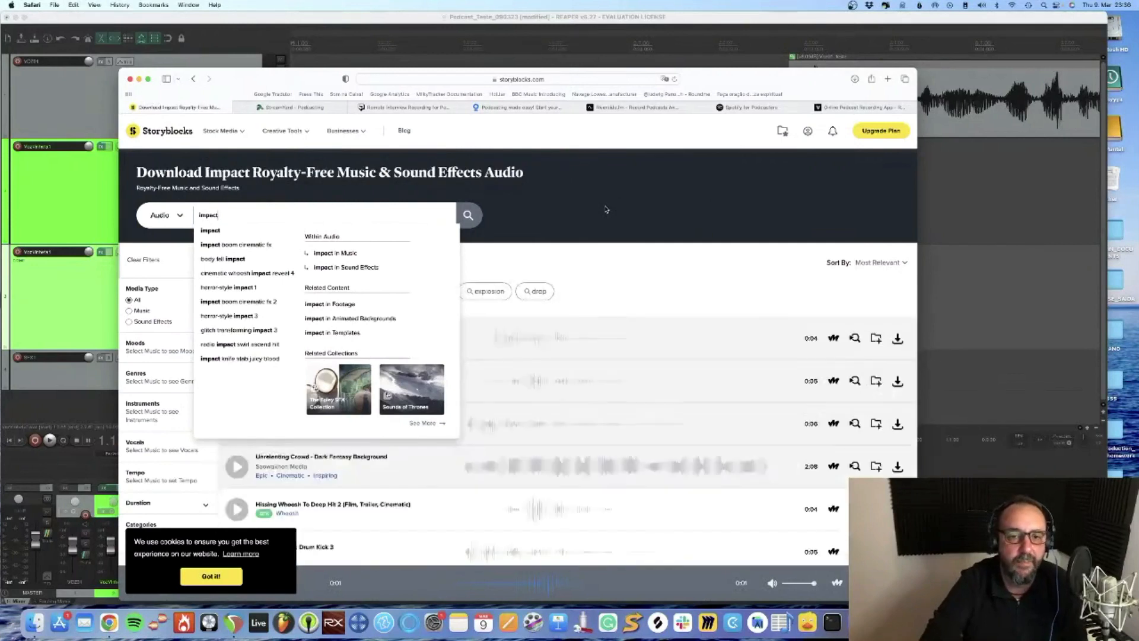
Preview the first three impact results and download Impact Boom Cinematic FX as an MP3
click(236, 338)
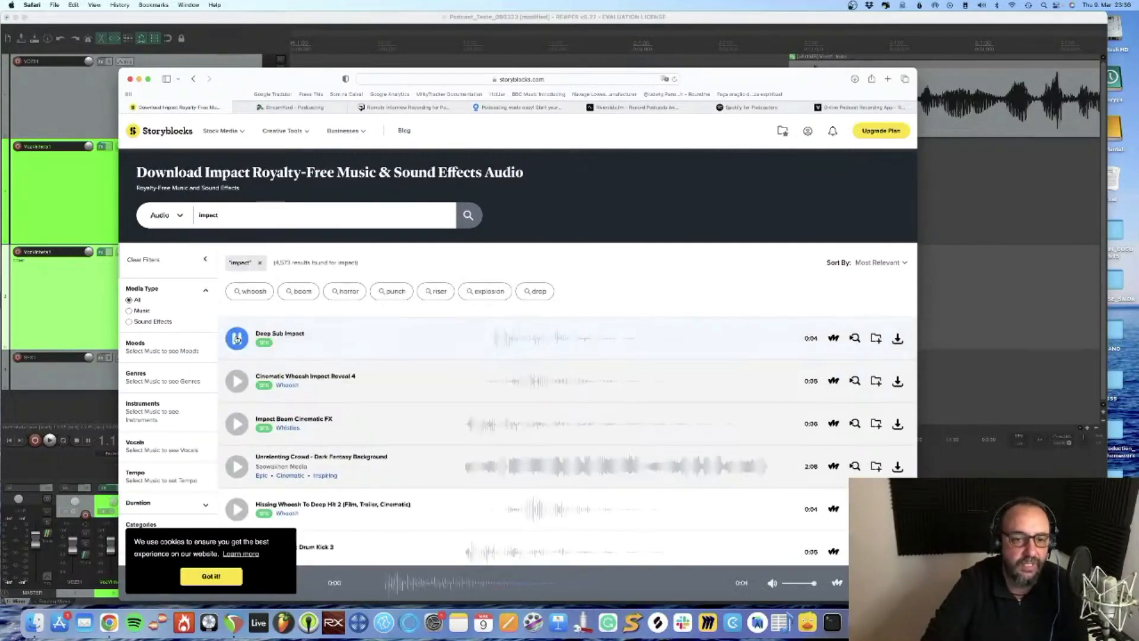
click(240, 385)
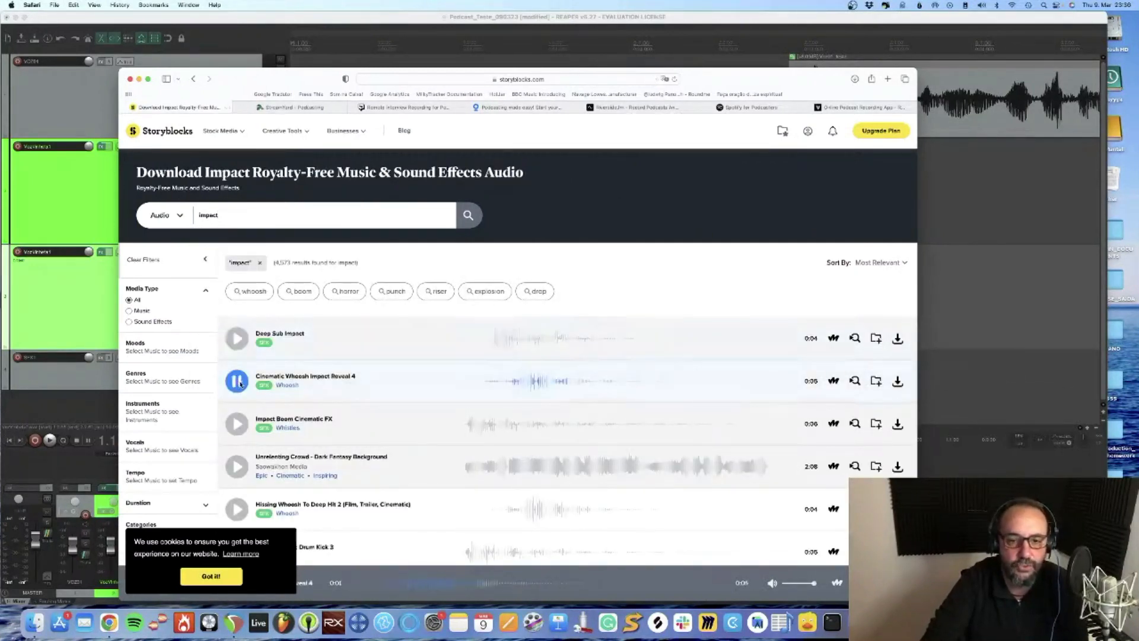
click(237, 424)
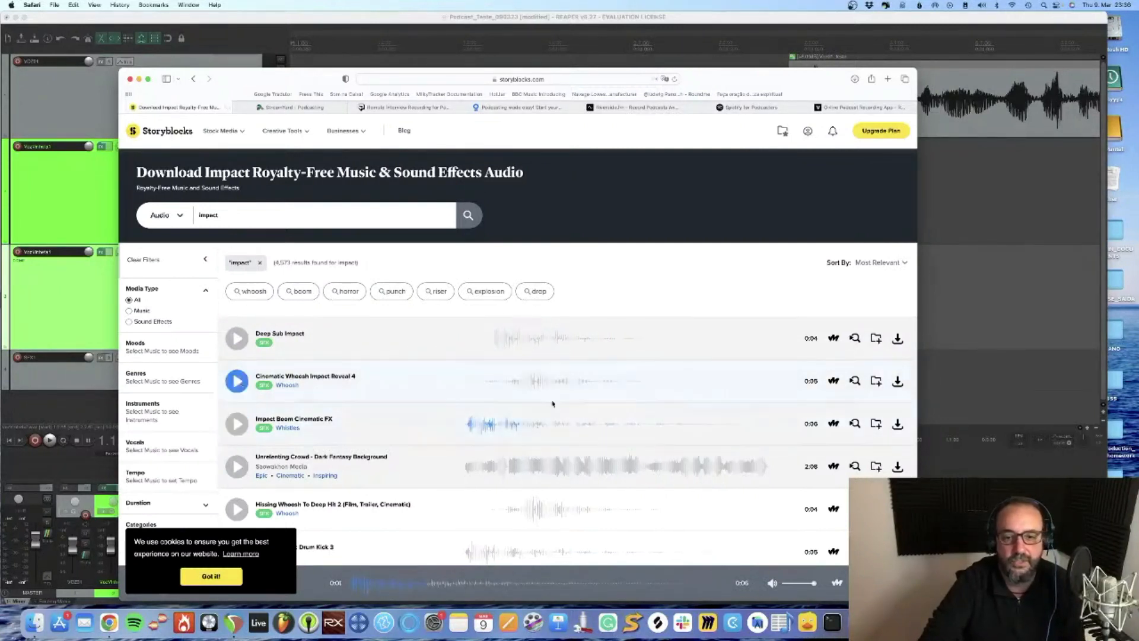
click(897, 425)
click(864, 442)
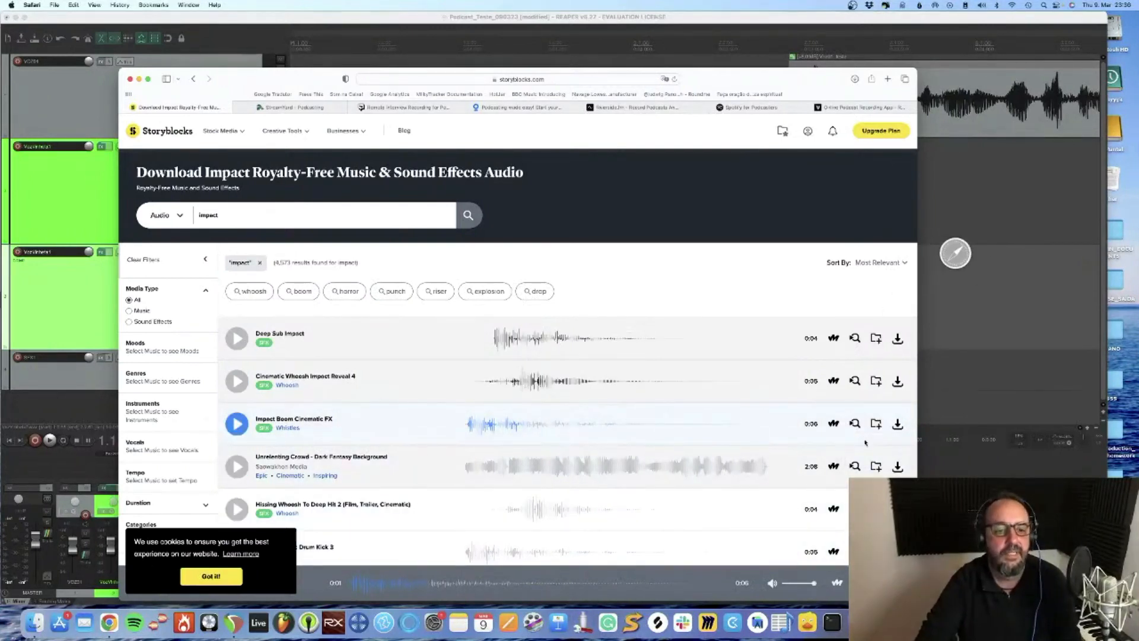
click(211, 576)
Return to REAPER, reduce the height of the duplicate jingle track, and import the downloaded impact sound onto a new track below SFX1
key(super+Tab)
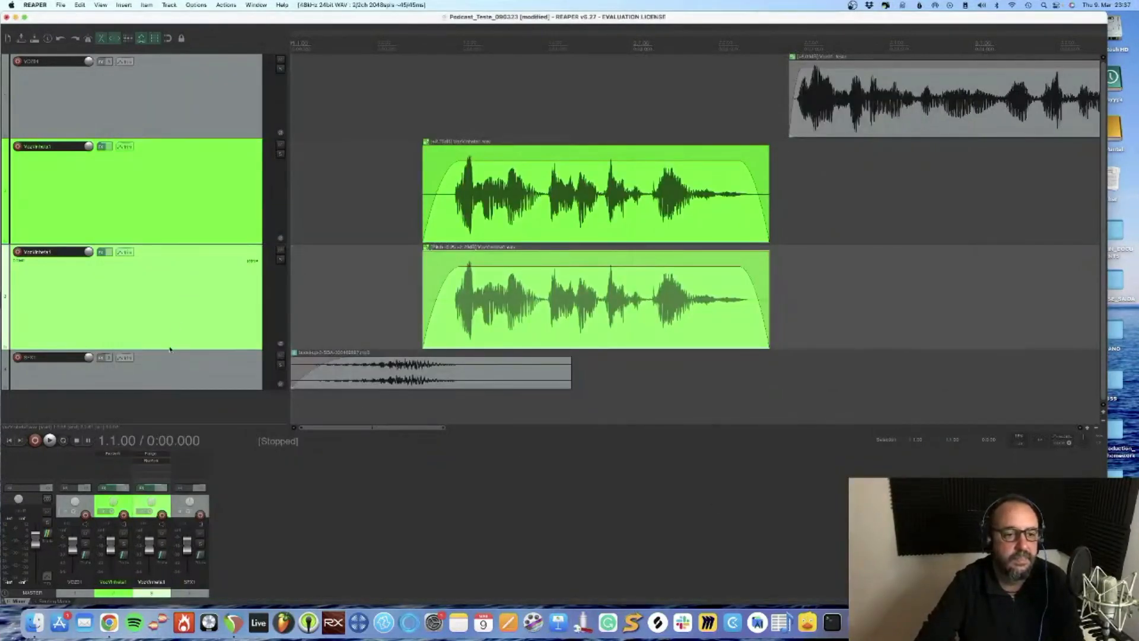
drag(168, 348, 168, 292)
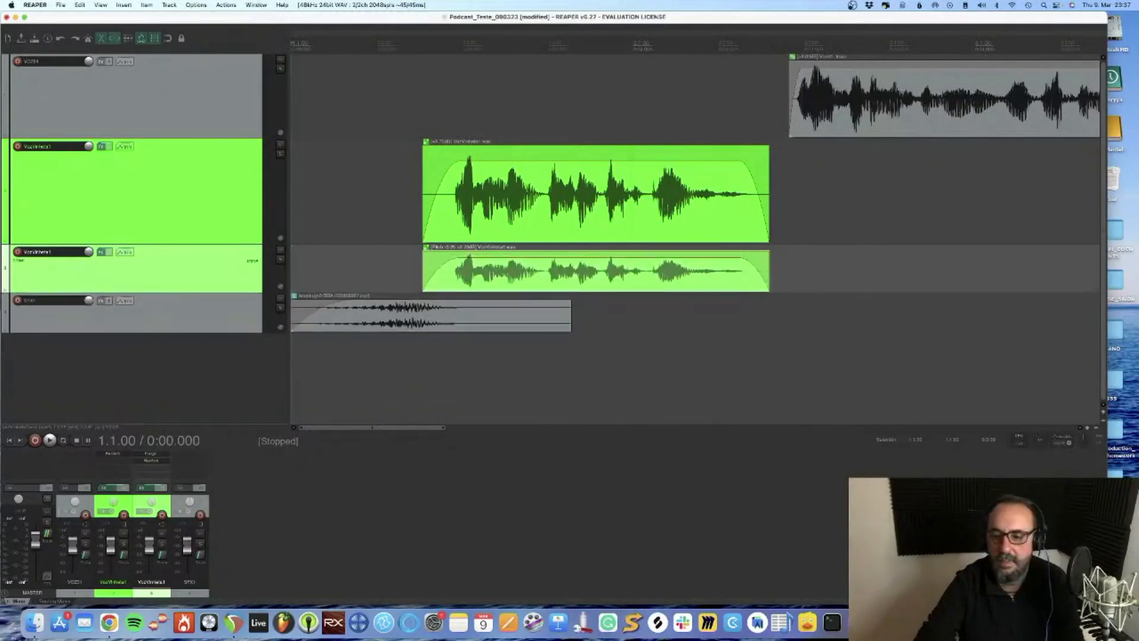
click(1006, 623)
drag(1004, 577, 613, 371)
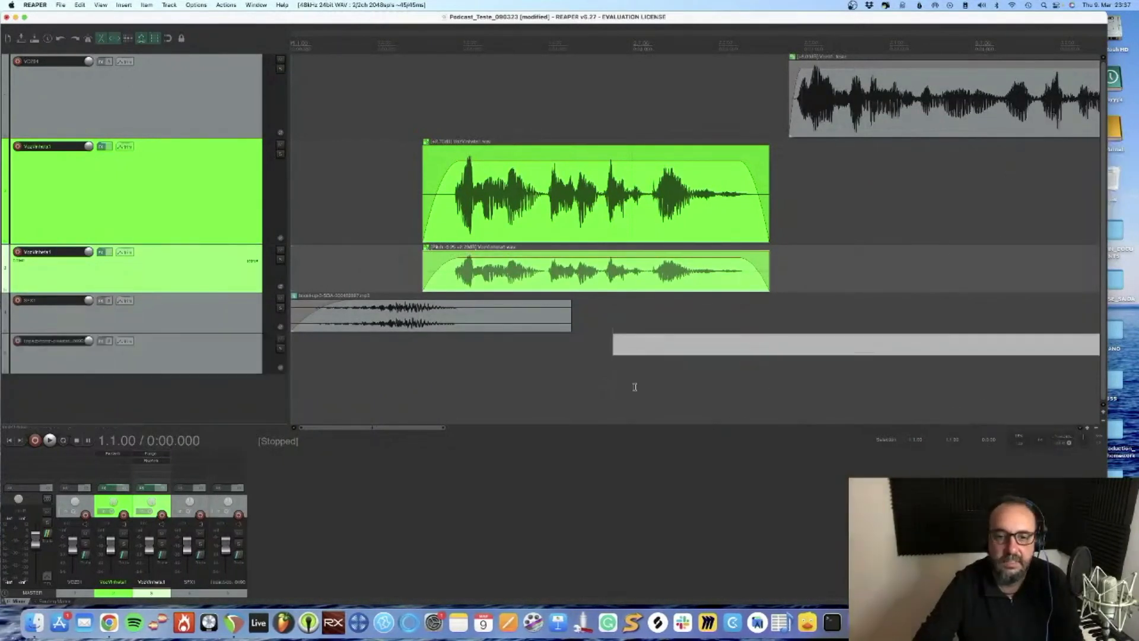
Move the impact clip to start at the whoosh's peak and shift the grouped jingle clips to start just after the whoosh ends
drag(779, 350, 572, 350)
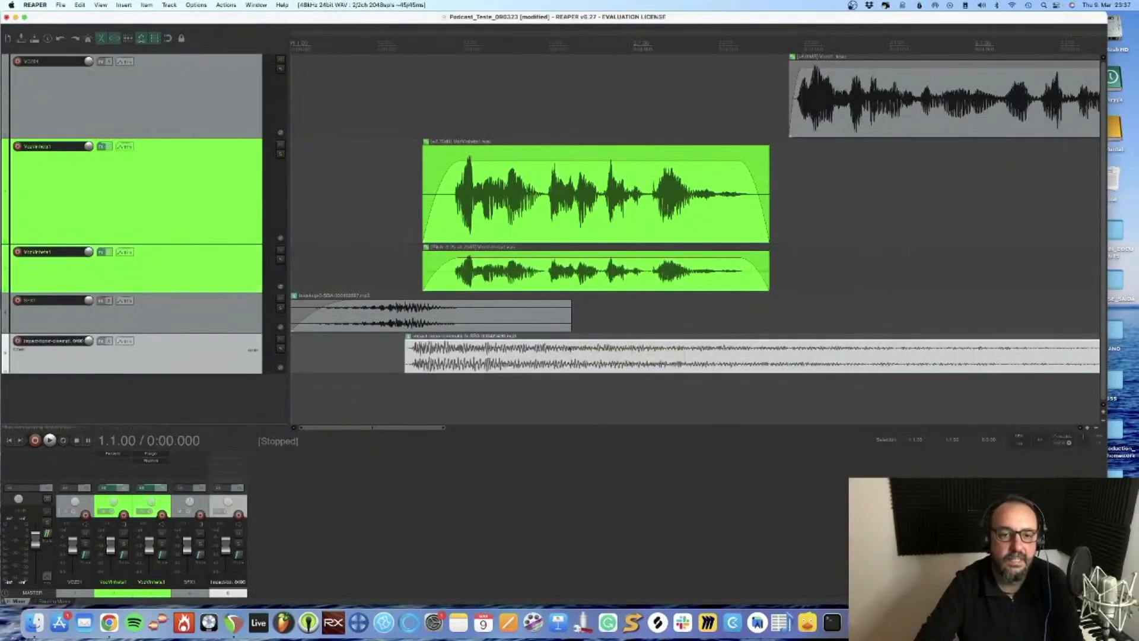
drag(604, 276, 757, 279)
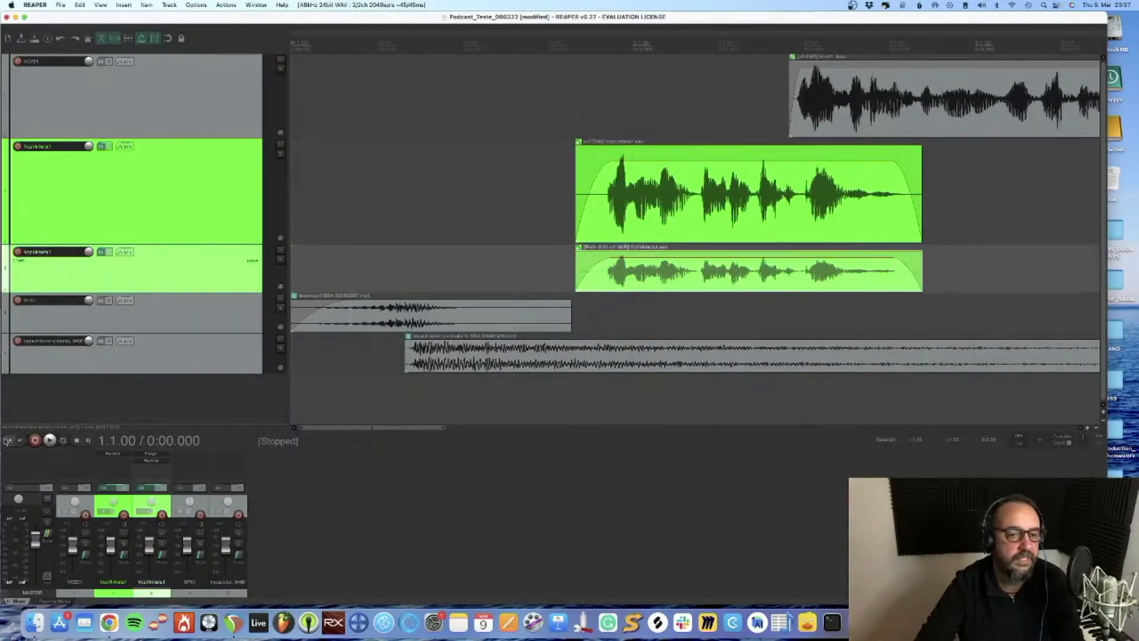
Play back the opening mix, then shorten the impact clip to end with the jingle voice and give it a long fade-out
click(50, 440)
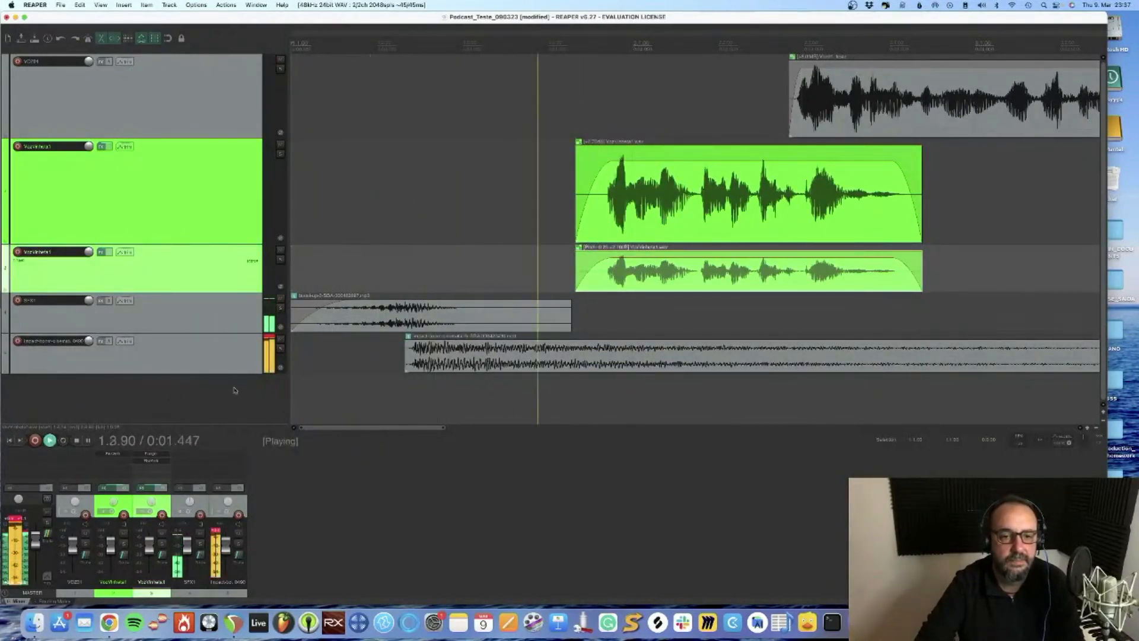
scroll(739, 386, down, 3)
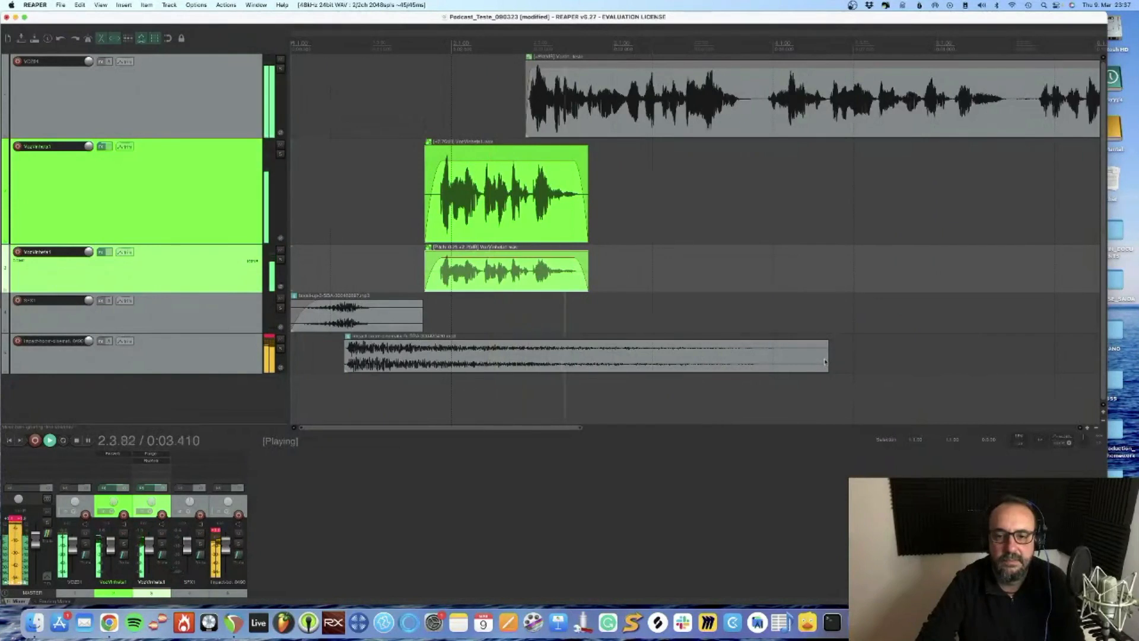
key(space)
drag(824, 361, 423, 360)
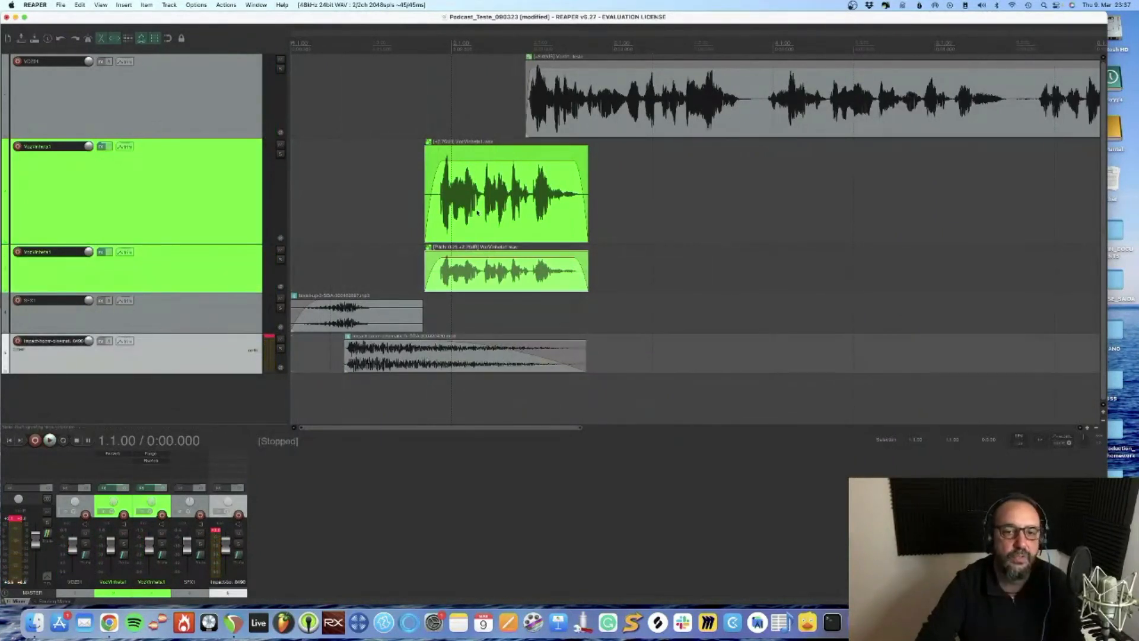
Move the grouped jingle clips earlier to start with the impact, and slightly lower the volume of the impact and whoosh clips
drag(478, 213, 398, 213)
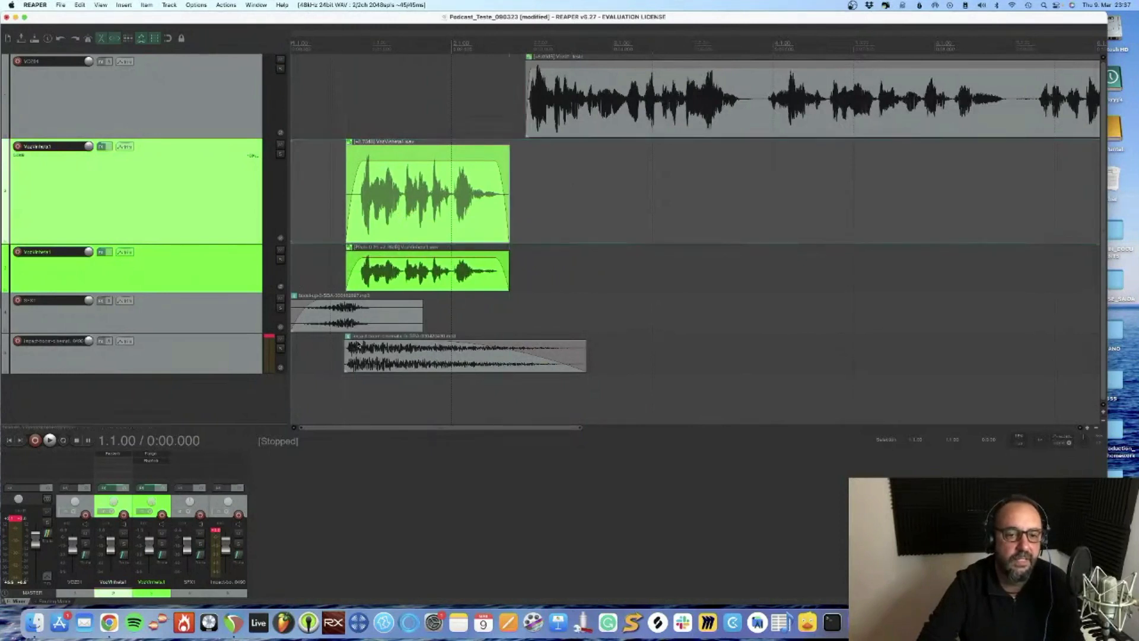
click(360, 341)
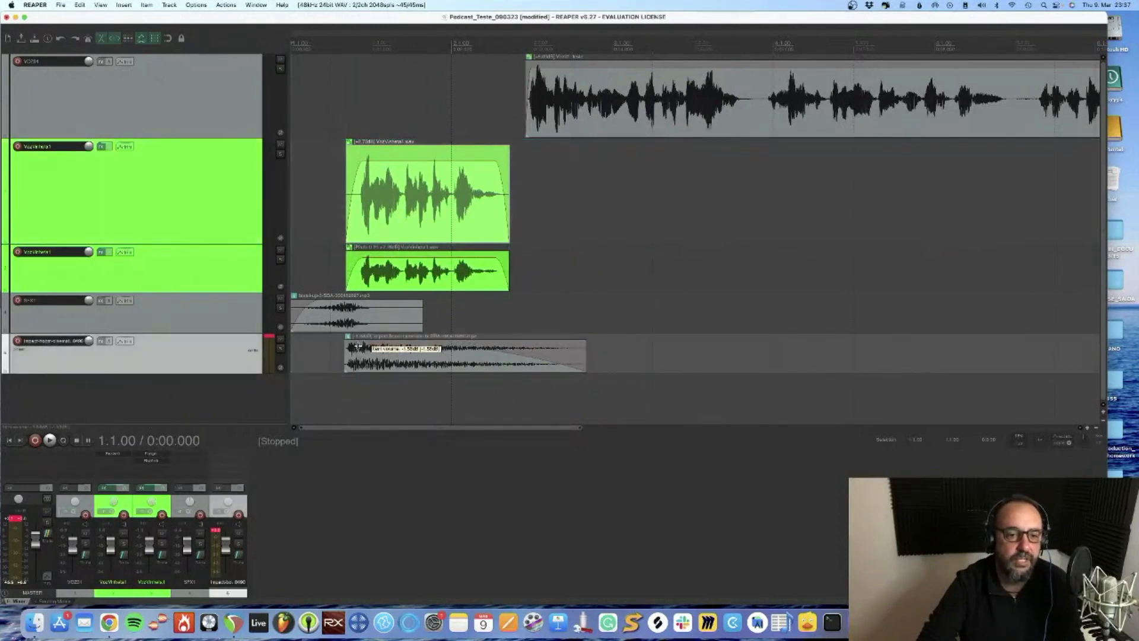
click(349, 301)
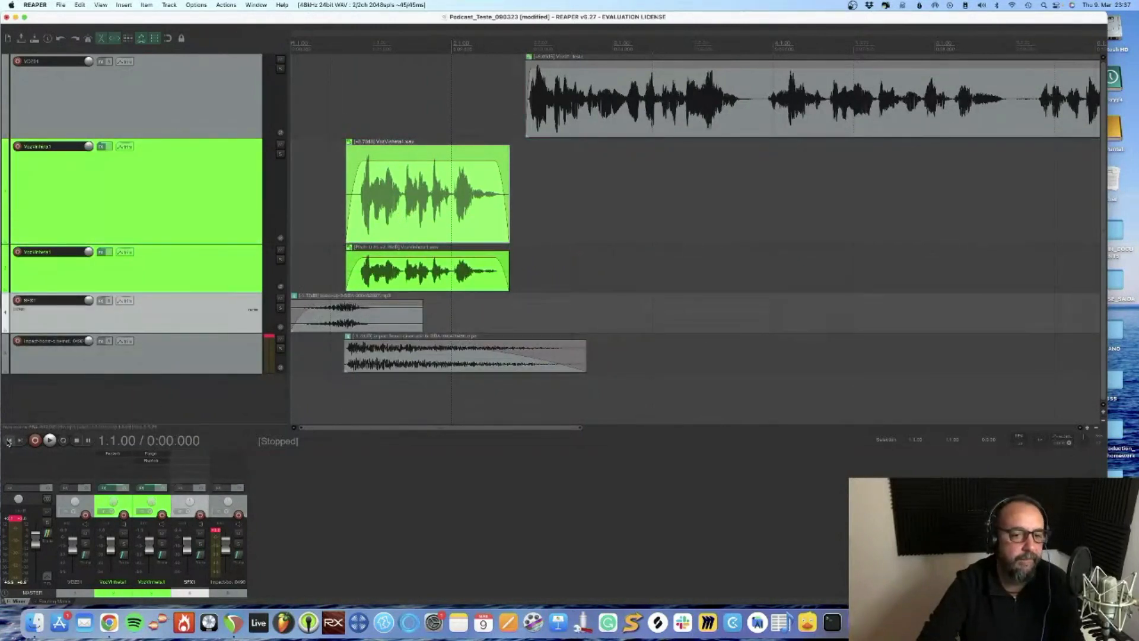
Play back the intro, shift the grouped jingle clips slightly later, and move the main voice clip a little later to leave a gap
key(space)
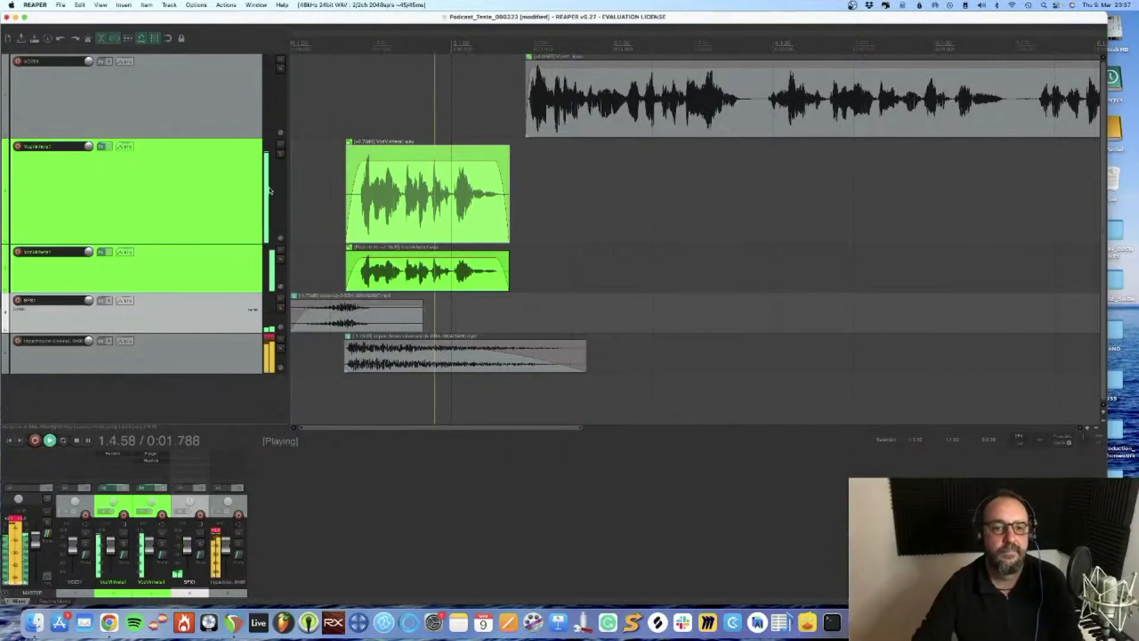
key(space)
drag(417, 207, 433, 207)
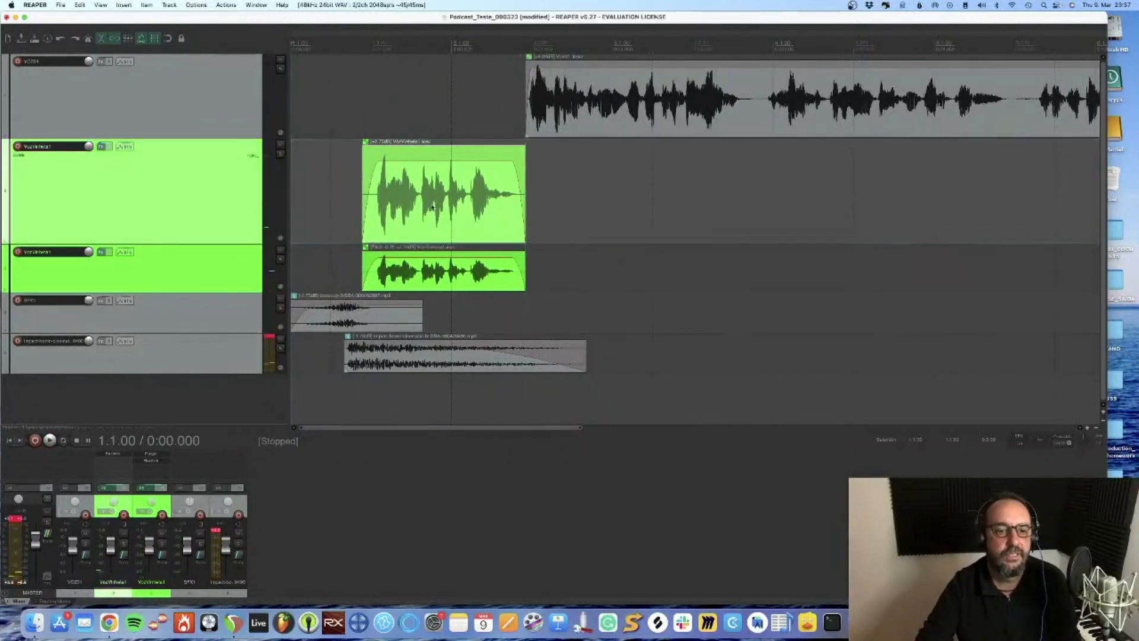
key(space)
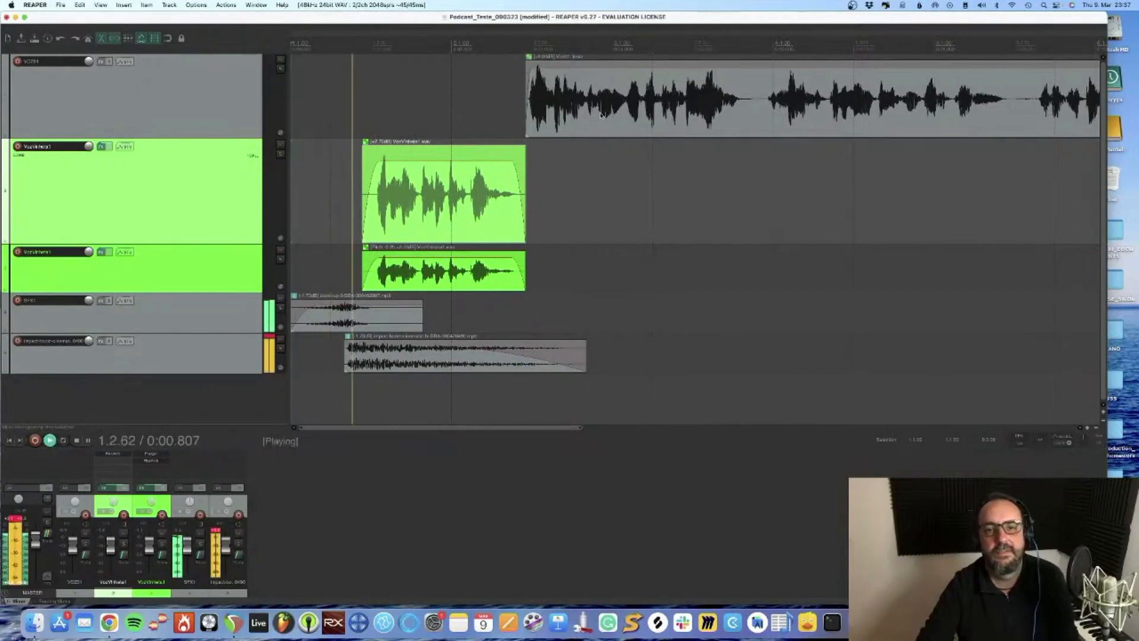
drag(621, 117, 645, 117)
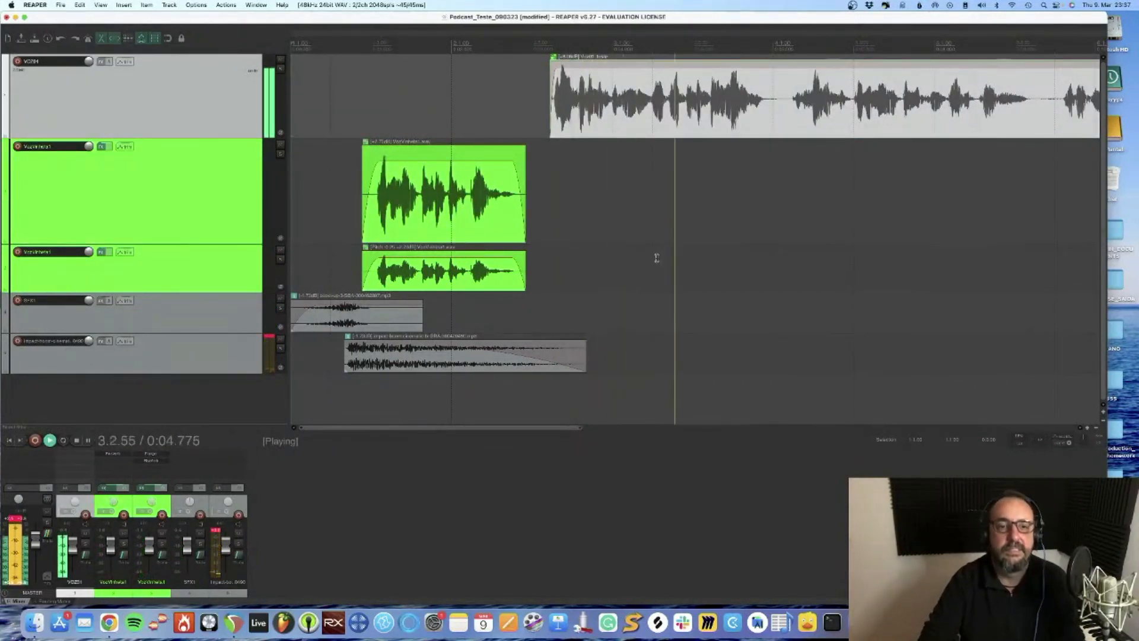
key(space)
Reduce the height of the original jingle track and insert a new empty track below the impact track
scroll(668, 256, down, 4)
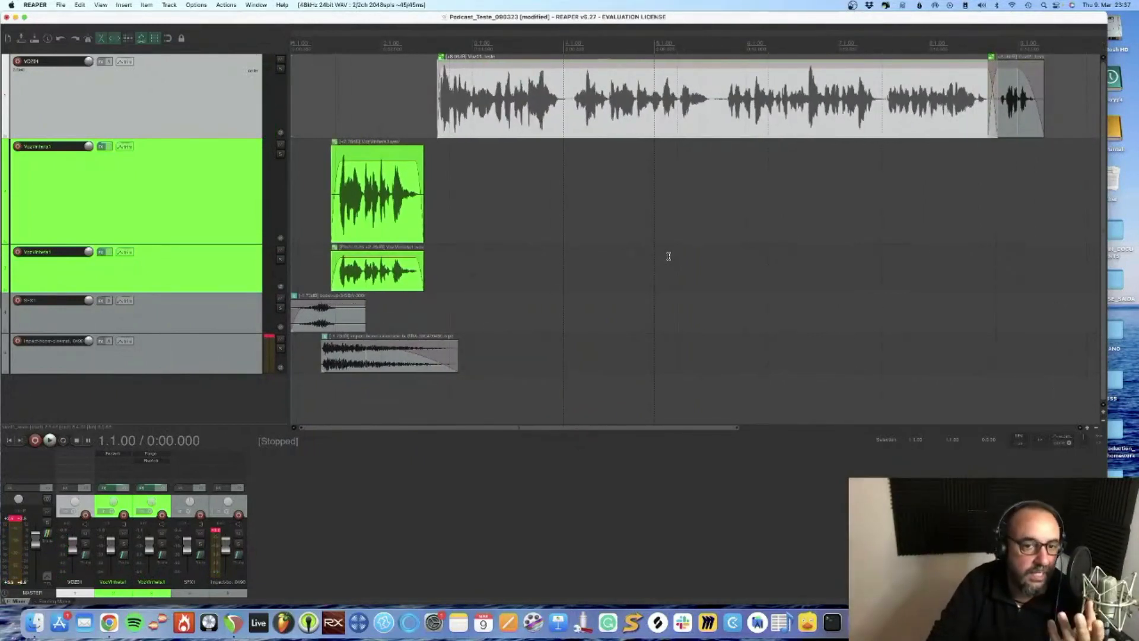
click(391, 393)
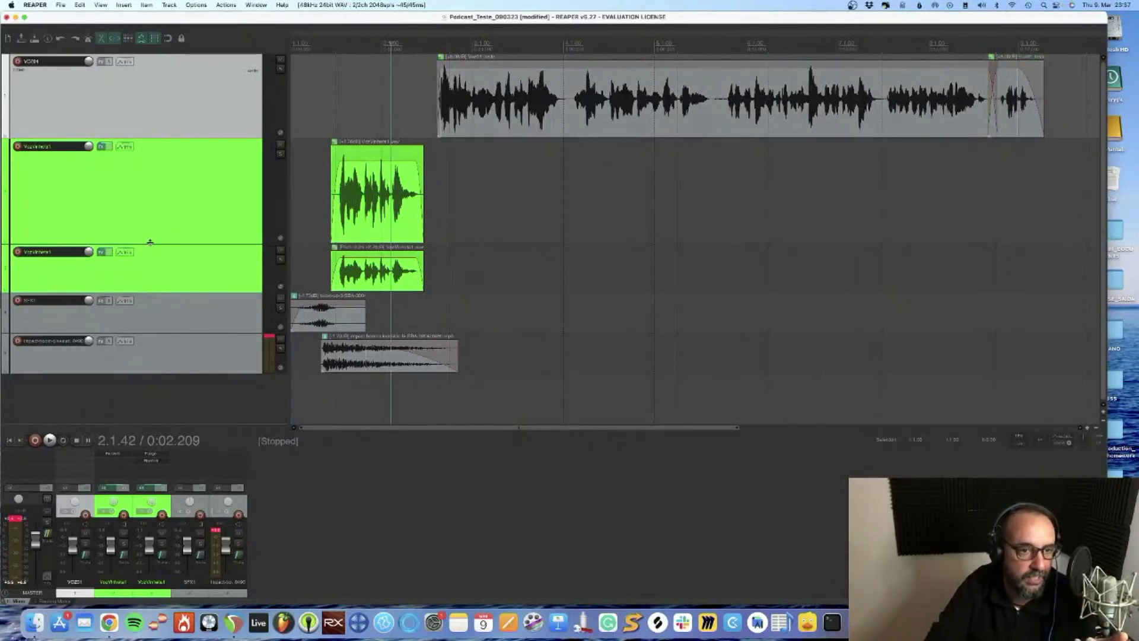
drag(150, 242, 148, 184)
right_click(153, 356)
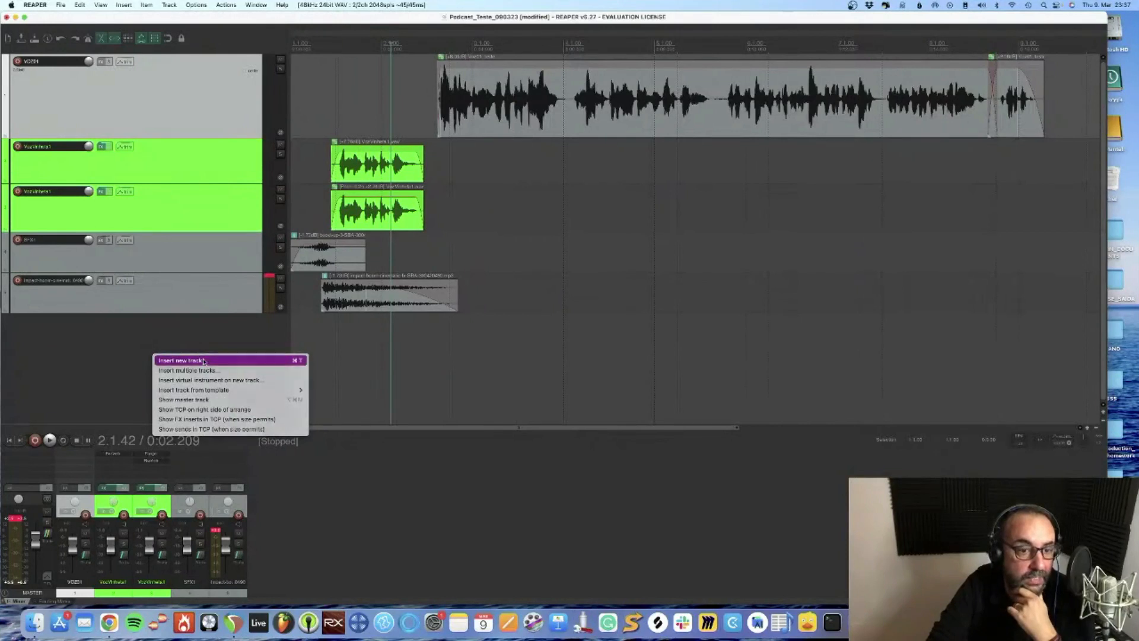
click(203, 361)
Browse the unfiltered instrument plug-ins for the new track, load Fury800 (Full Bucket Music), and remove it again
click(103, 321)
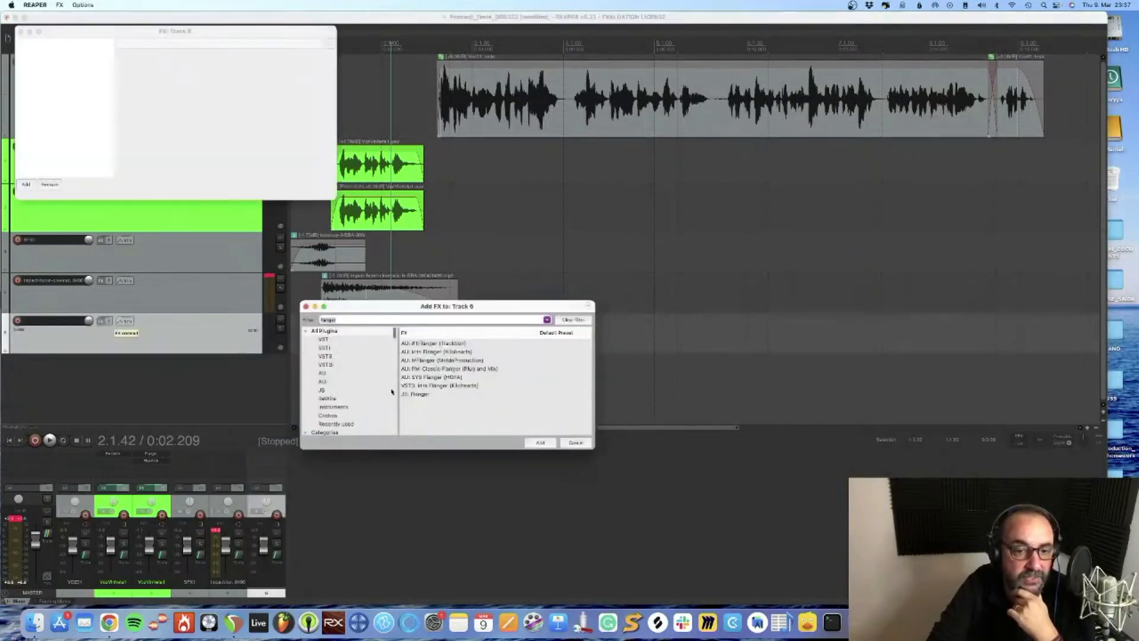
click(335, 407)
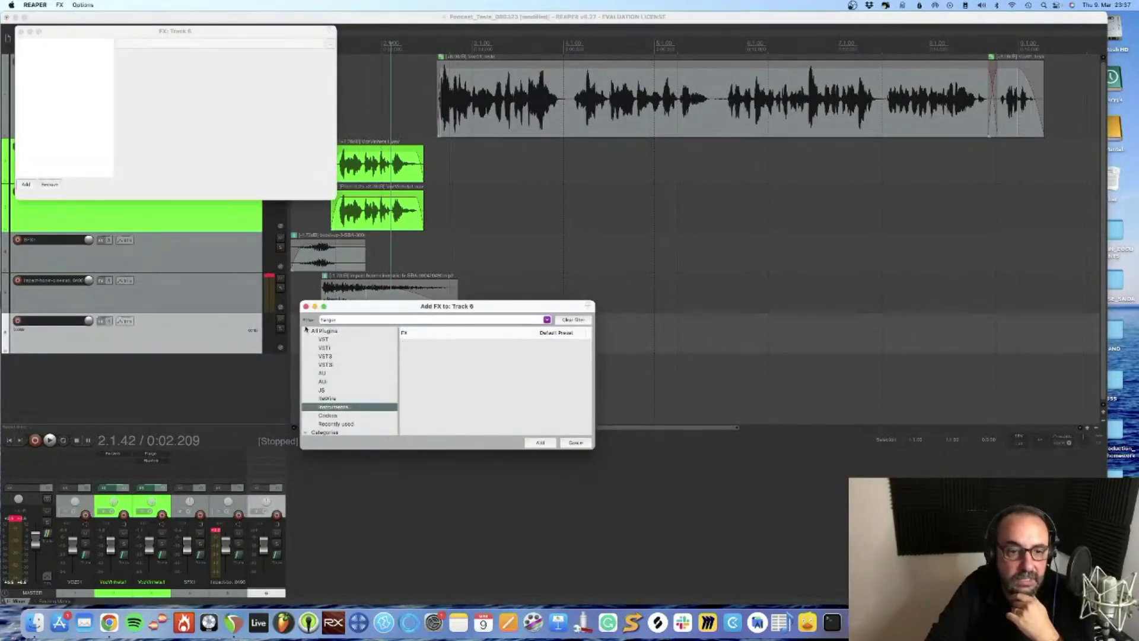
drag(340, 320, 306, 329)
key(BackSpace)
scroll(474, 363, down, 5)
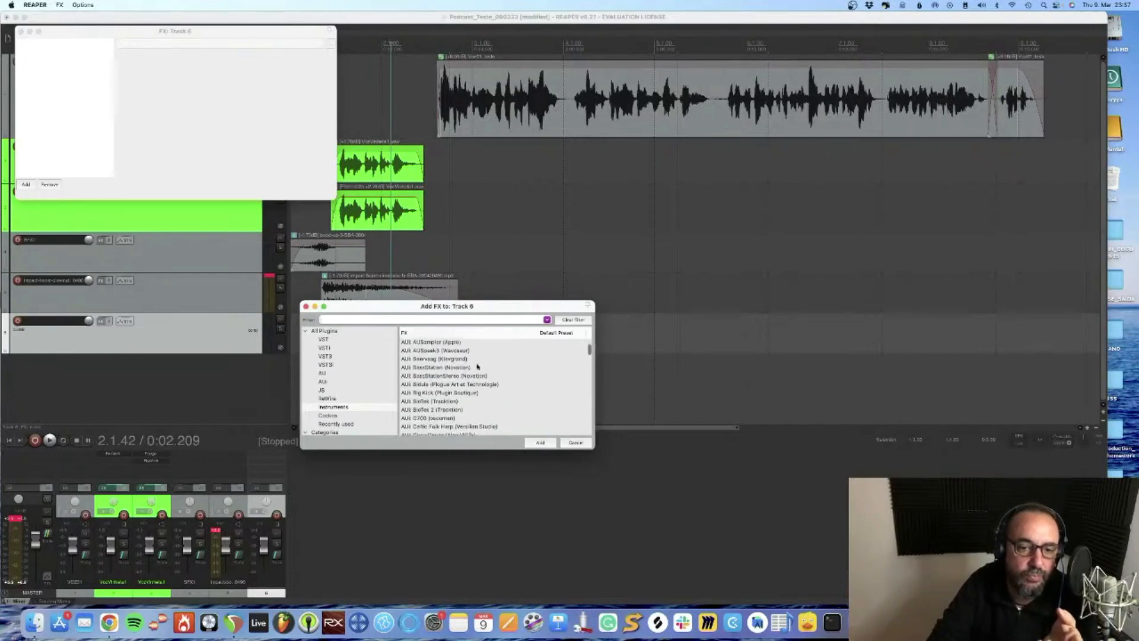
scroll(477, 366, down, 5)
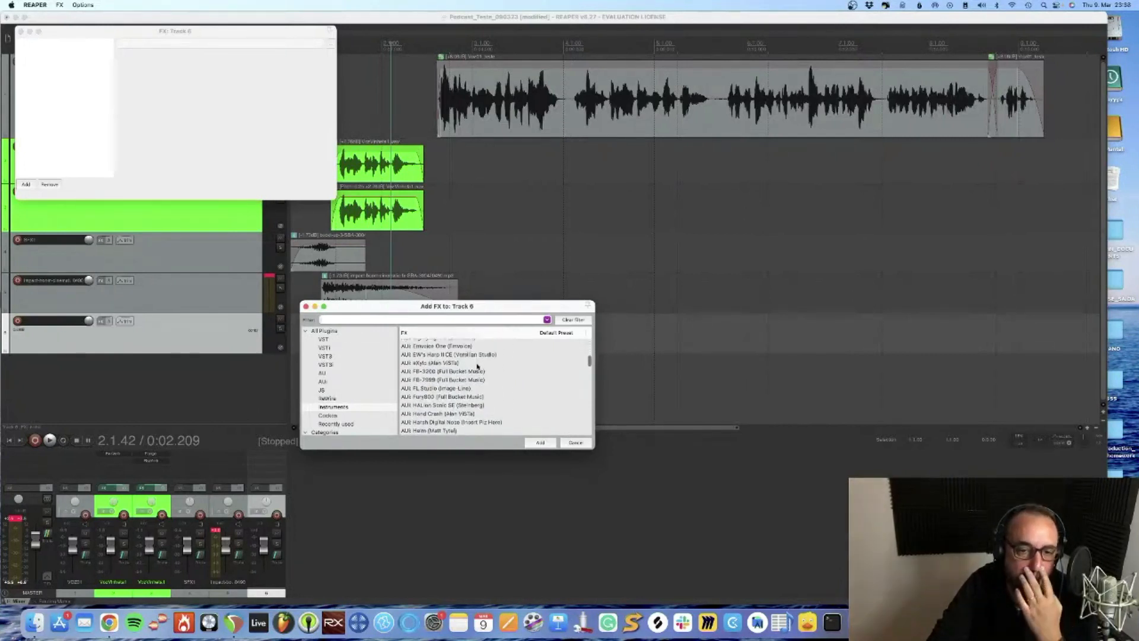
double_click(433, 396)
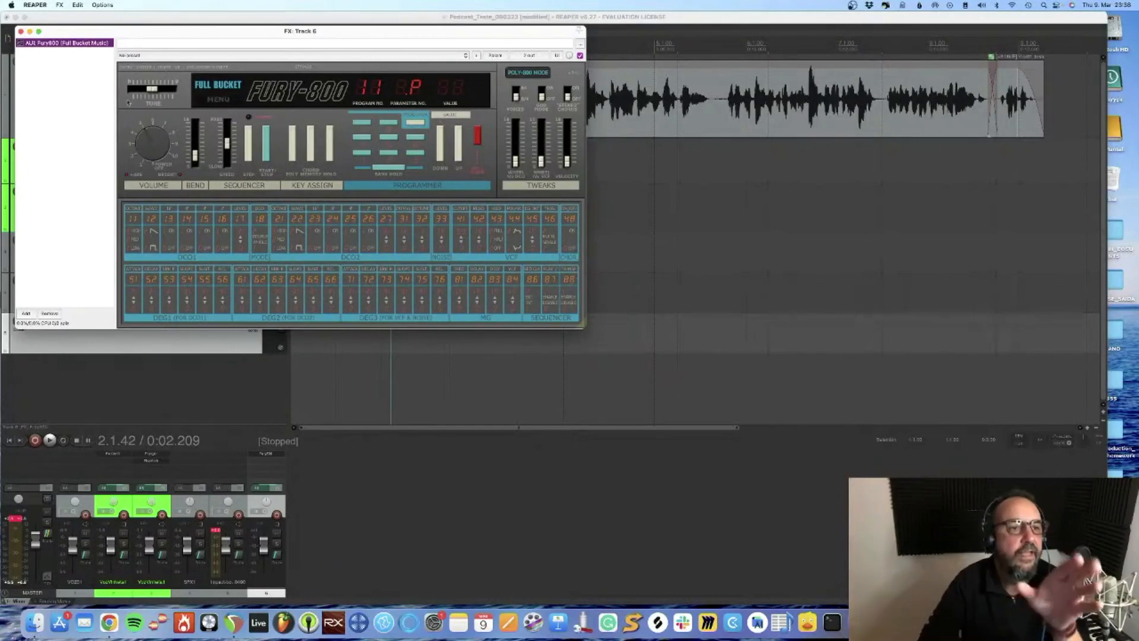
click(20, 32)
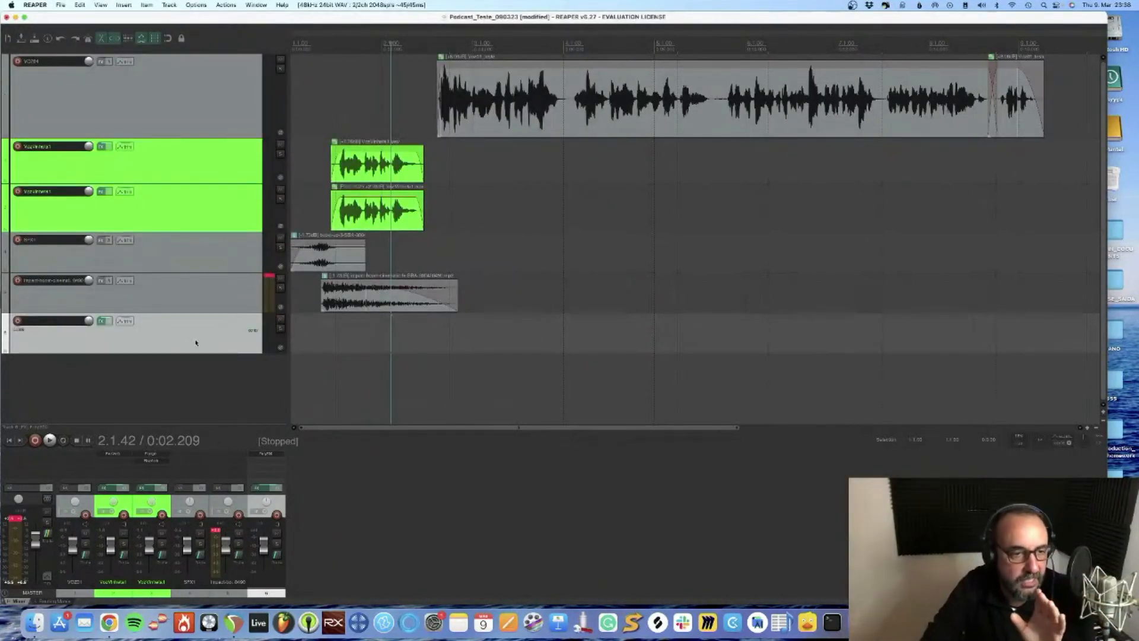
click(103, 321)
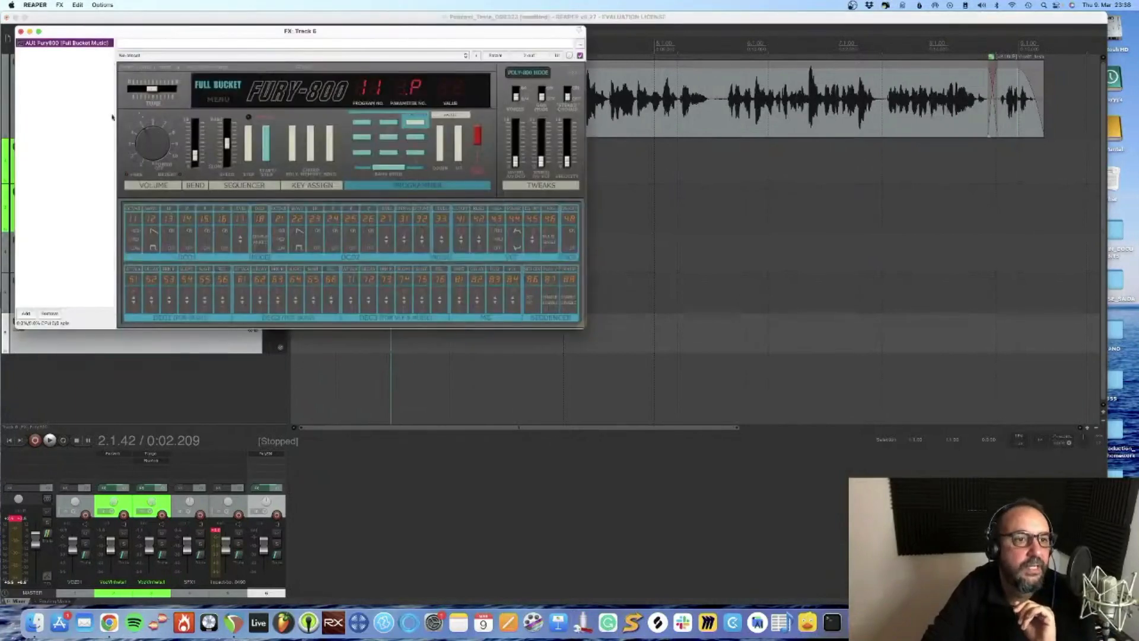
click(21, 32)
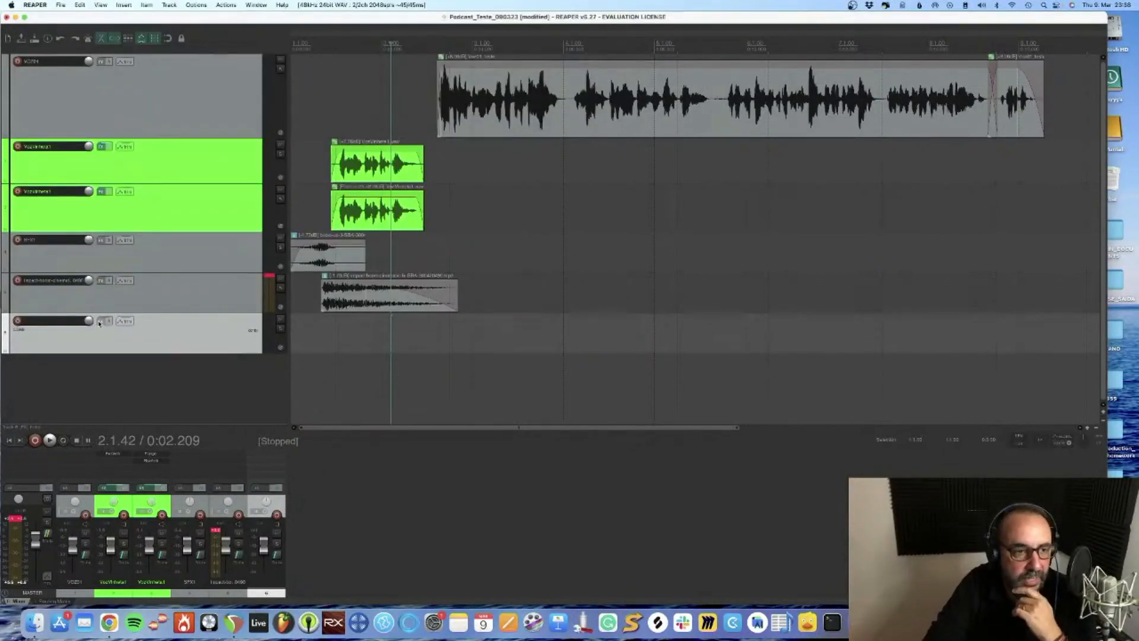
Rename the impact track as SFX2 and reduce the height of the main voice track
double_click(33, 277)
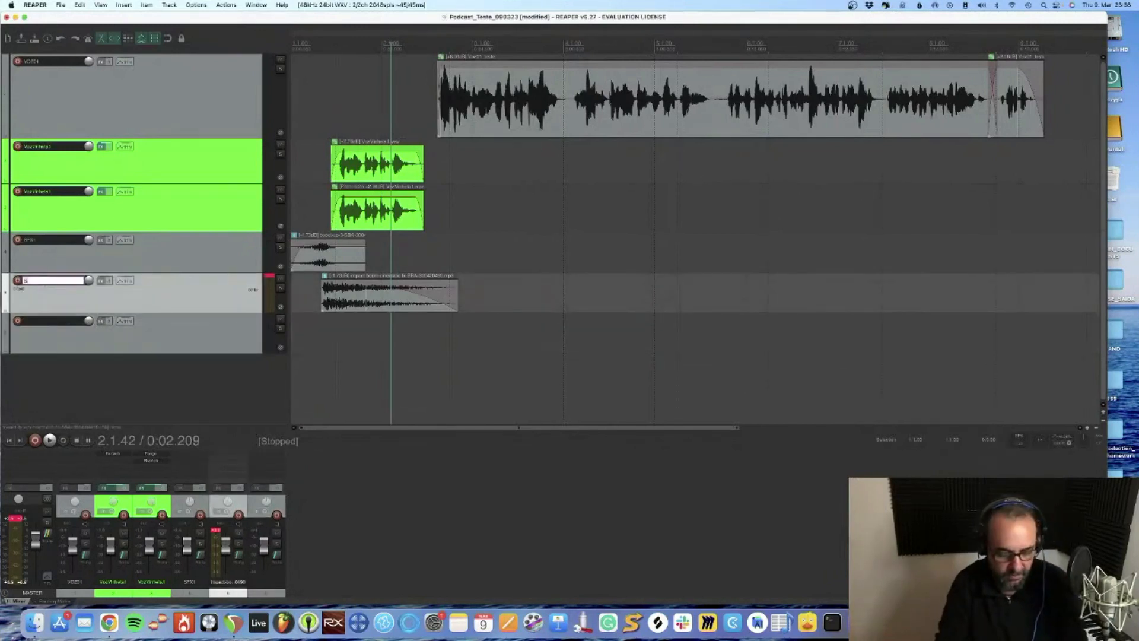
text(SFX2)
key(Return)
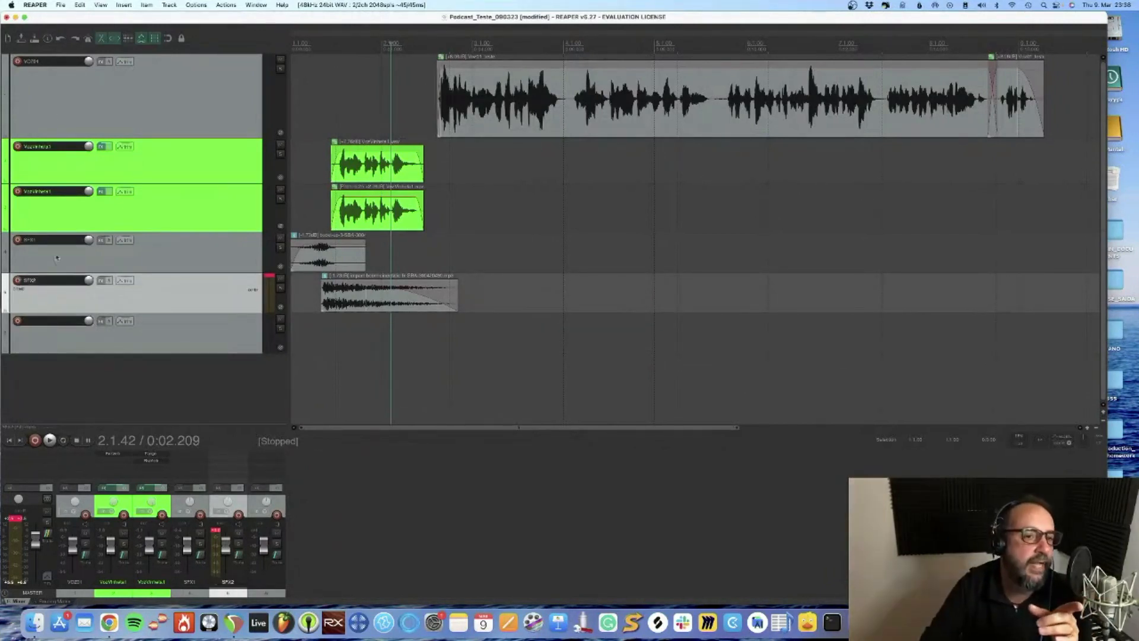
drag(139, 137, 138, 102)
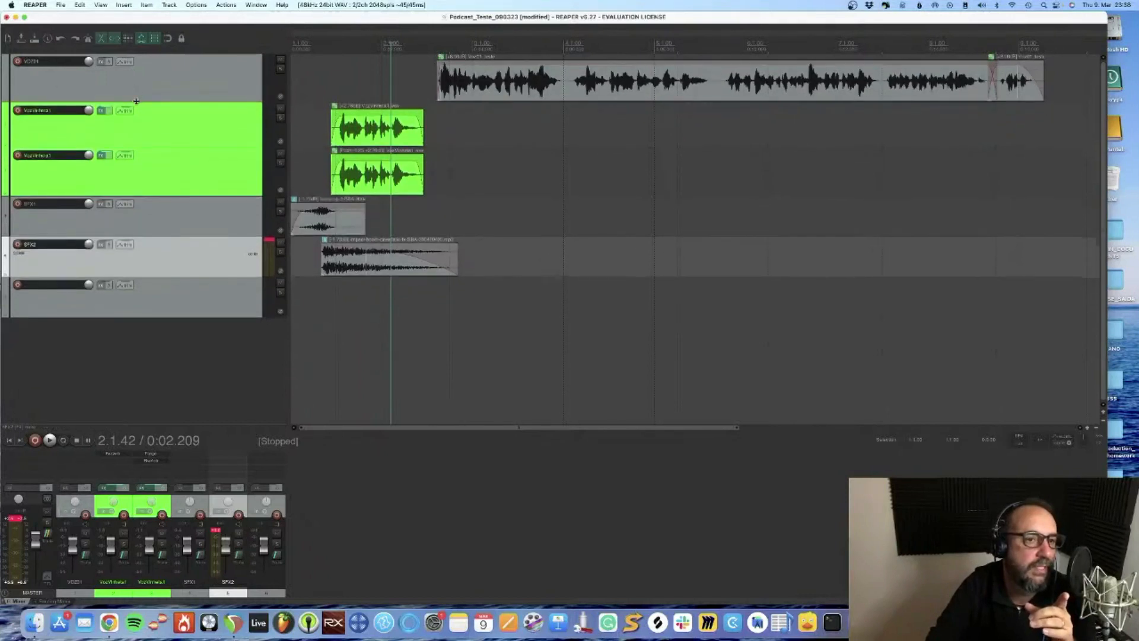
scroll(515, 220, down, 5)
scroll(515, 219, up, 2)
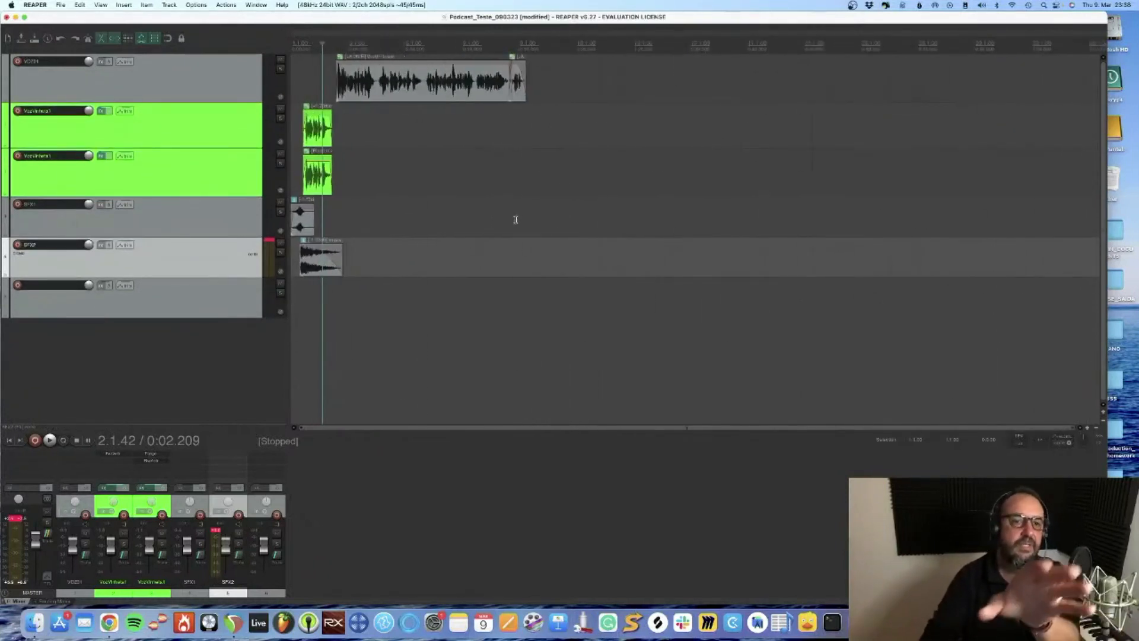
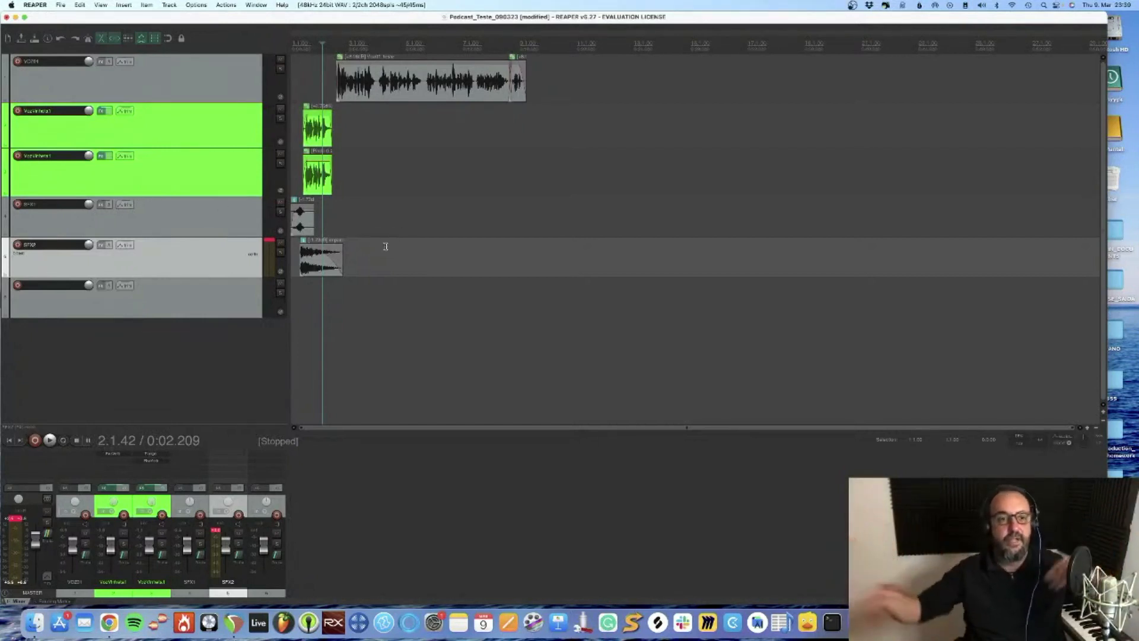
Return the edit cursor to the project start and save the project
click(9, 439)
key(super+s)
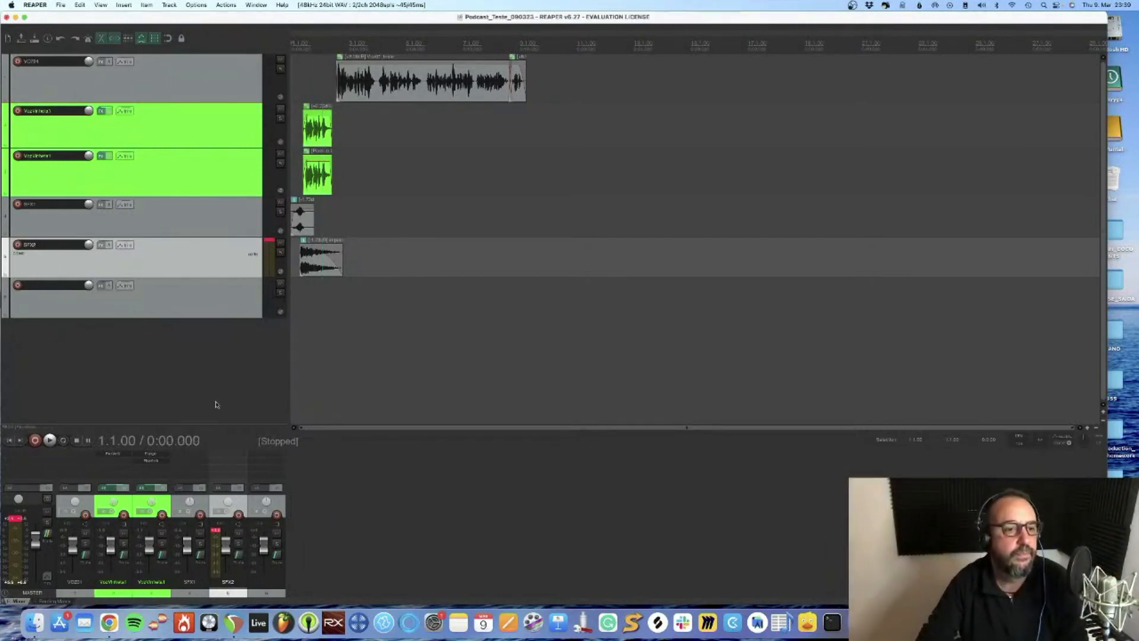
Switch to Storyblocks in Safari, search for "corporate" filtered to Music, and preview Take The Next Step and Inspiring Corporate Business Background
key(super+Tab)
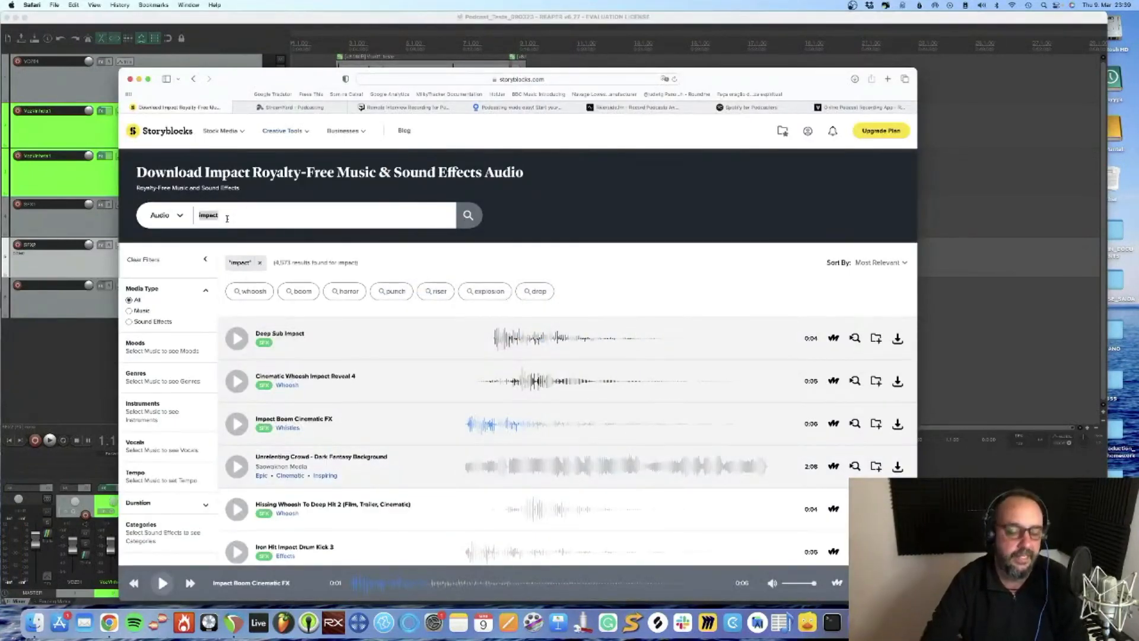
text(campana)
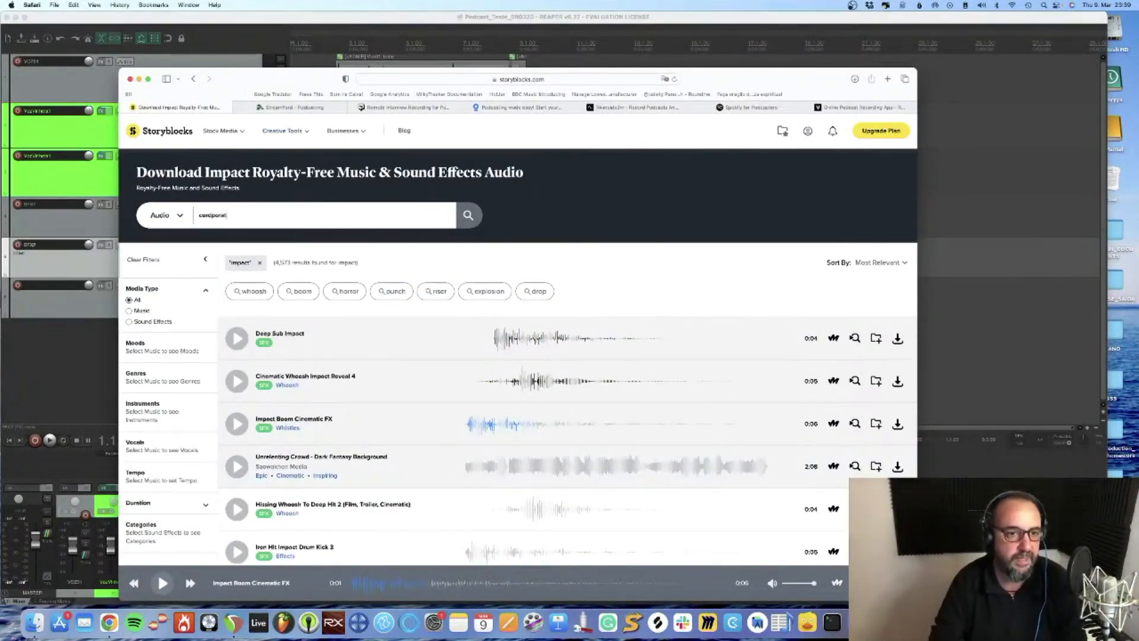
key(BackSpace)
key(BackSpace)
key(BackSpace)
text(porate)
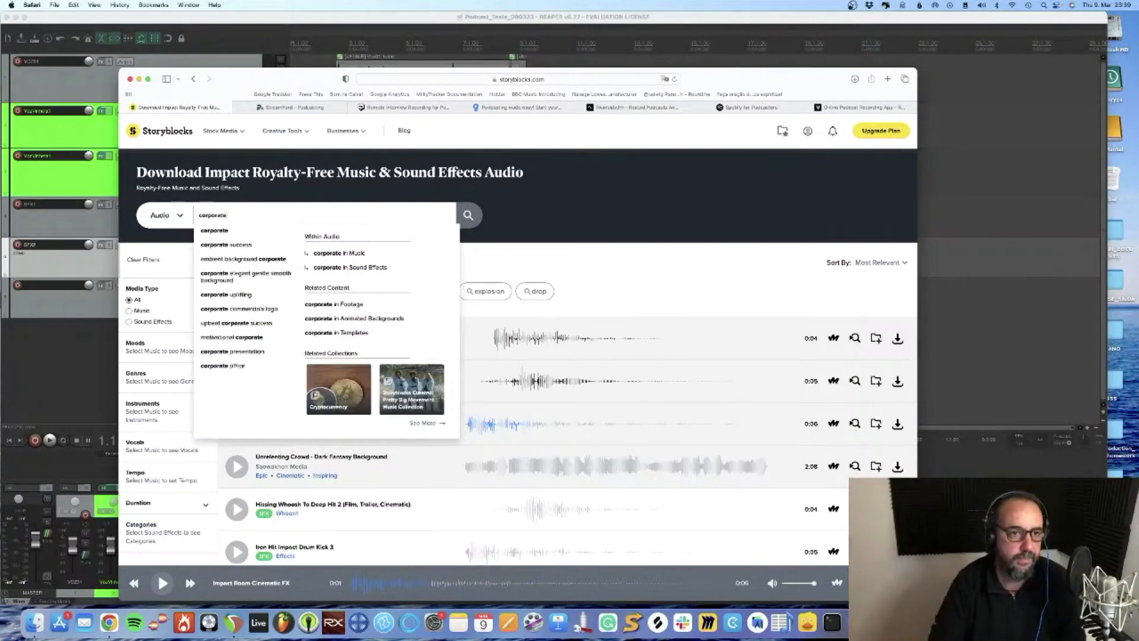
key(Return)
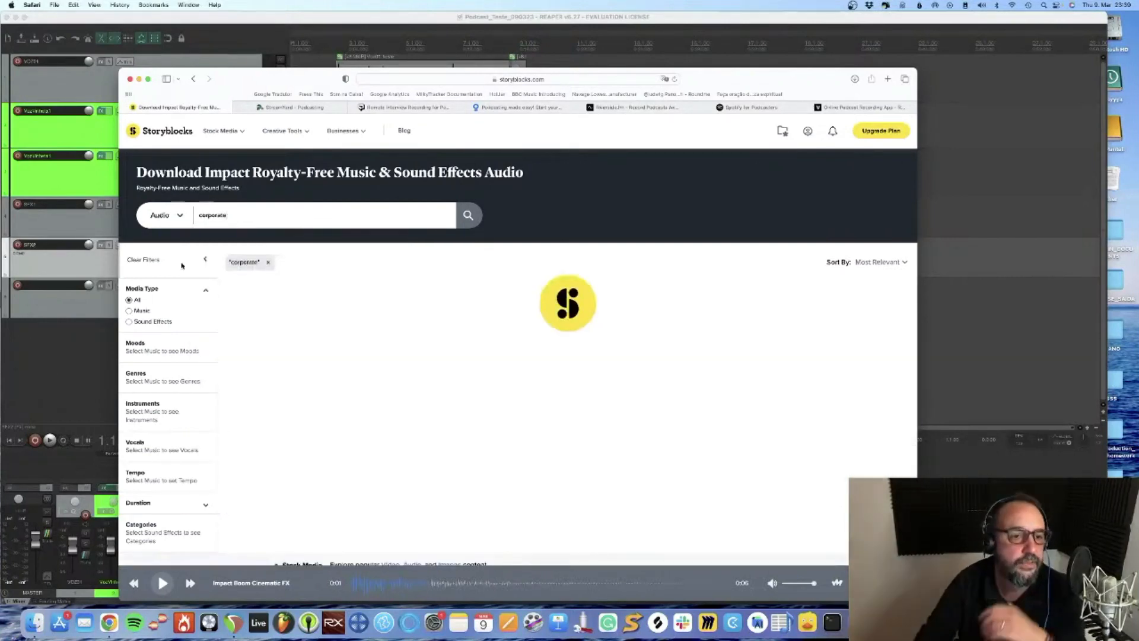
click(129, 312)
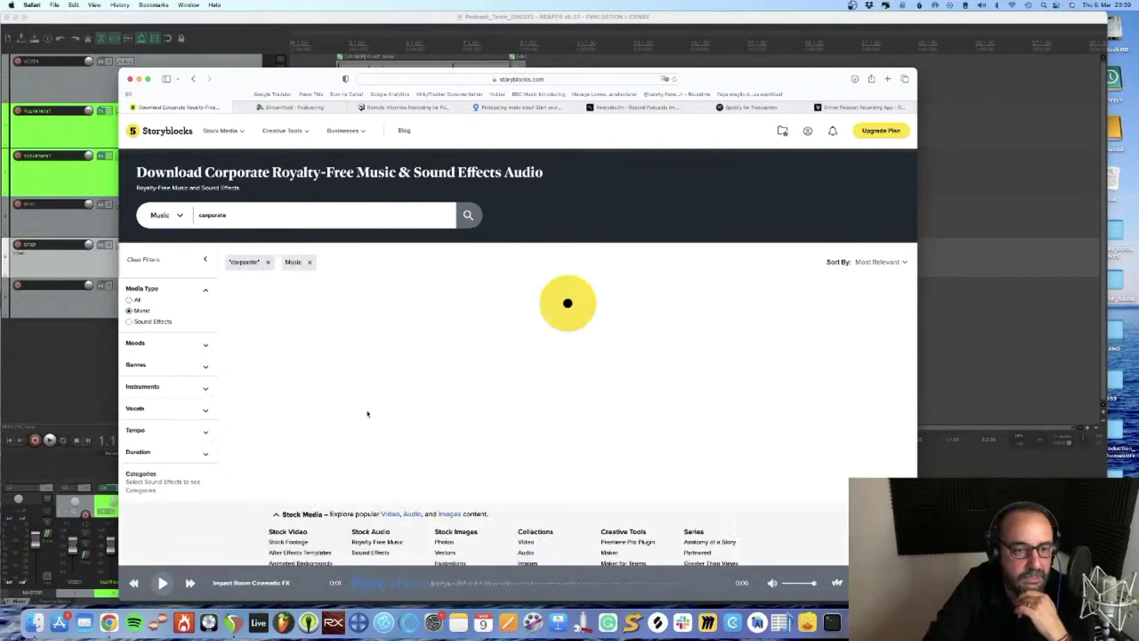
click(233, 340)
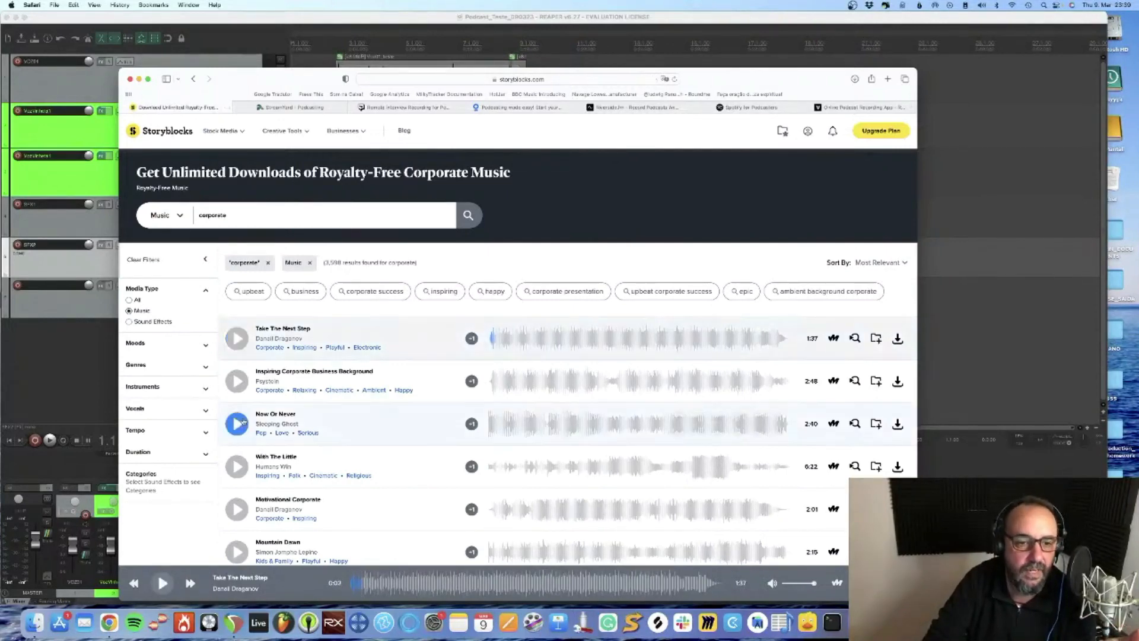
click(238, 381)
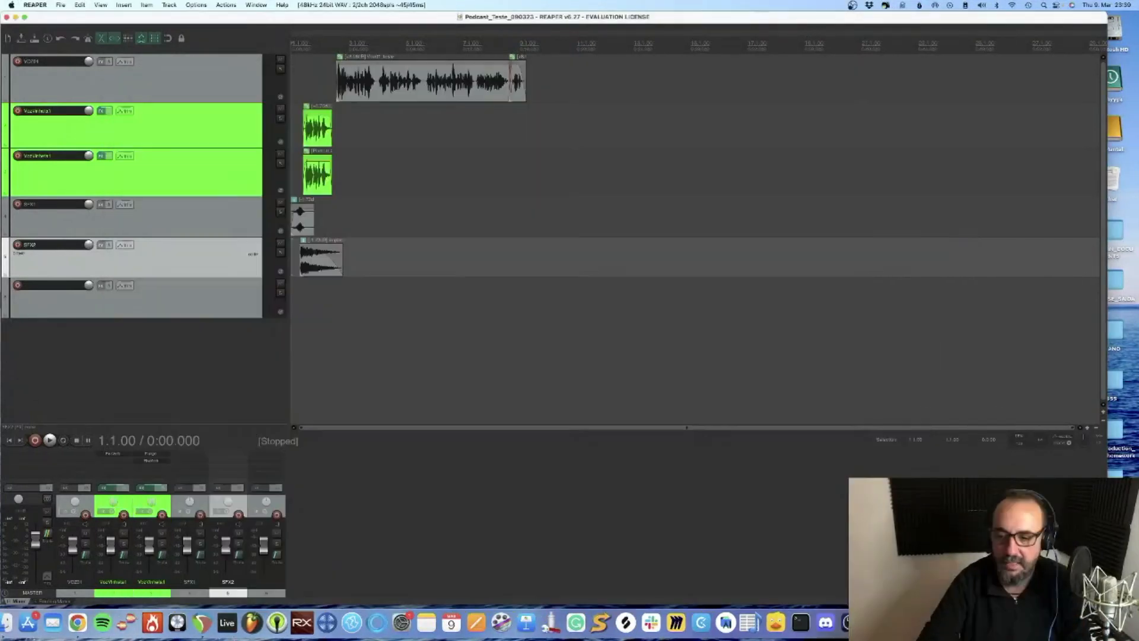
Bring the downloaded Inspiring Corporate Business Background MP3 into the REAPER project and place it on the empty track below SFX2, starting around one second
click(1033, 622)
drag(1032, 565, 536, 335)
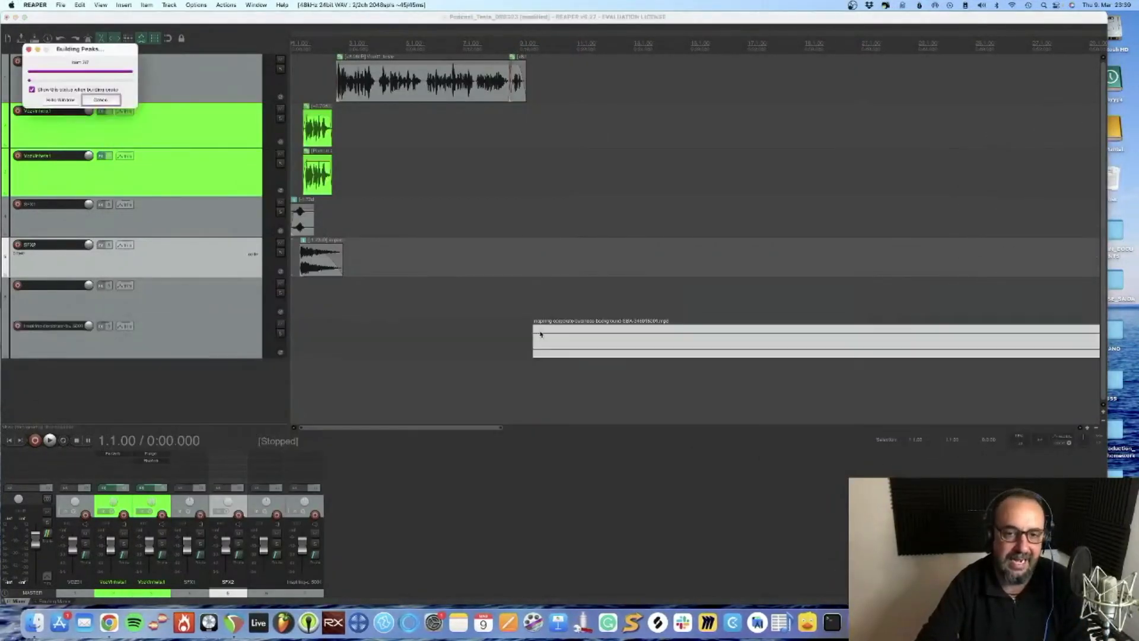
drag(630, 343, 409, 298)
scroll(306, 297, up, 5)
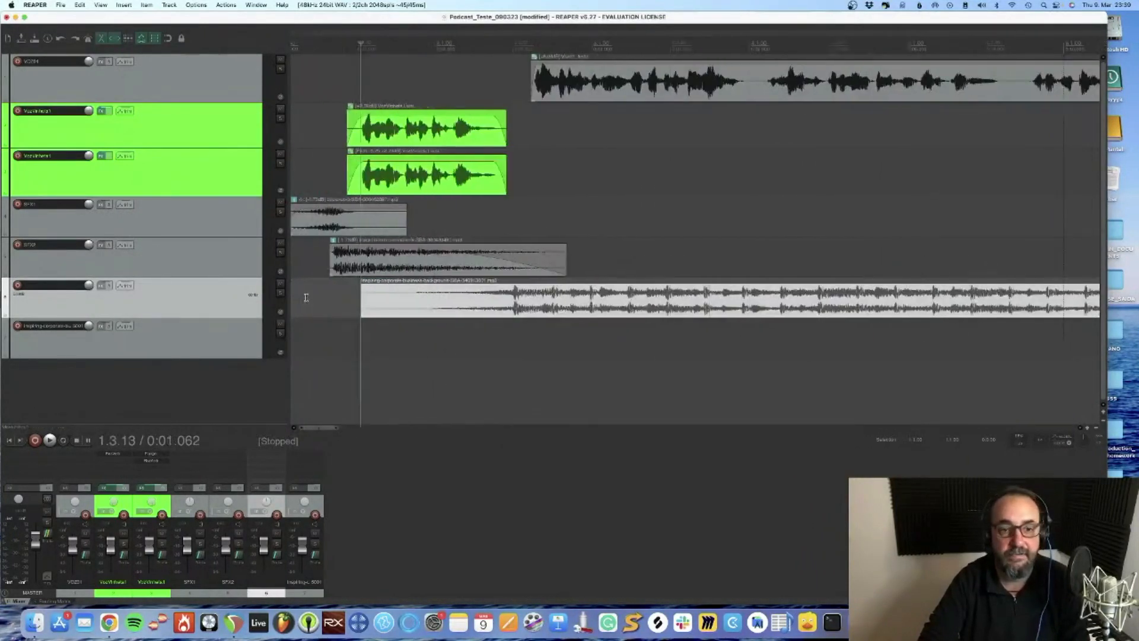
Mute the main voice and both jingle tracks, and play back the sound effects with the music from the project start
click(281, 109)
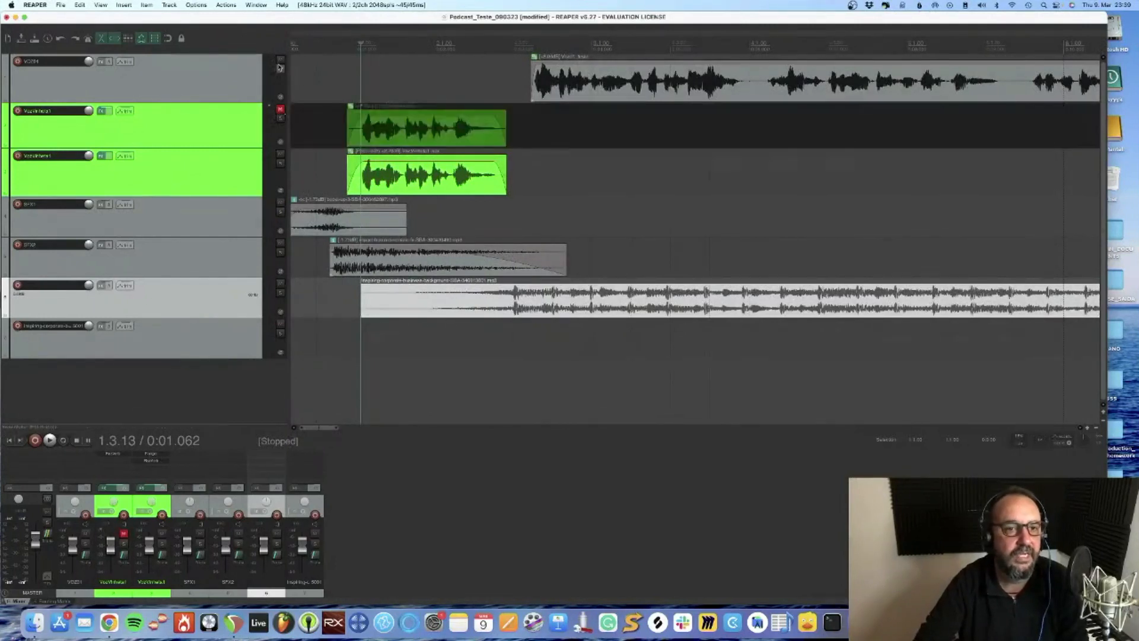
click(281, 60)
click(281, 154)
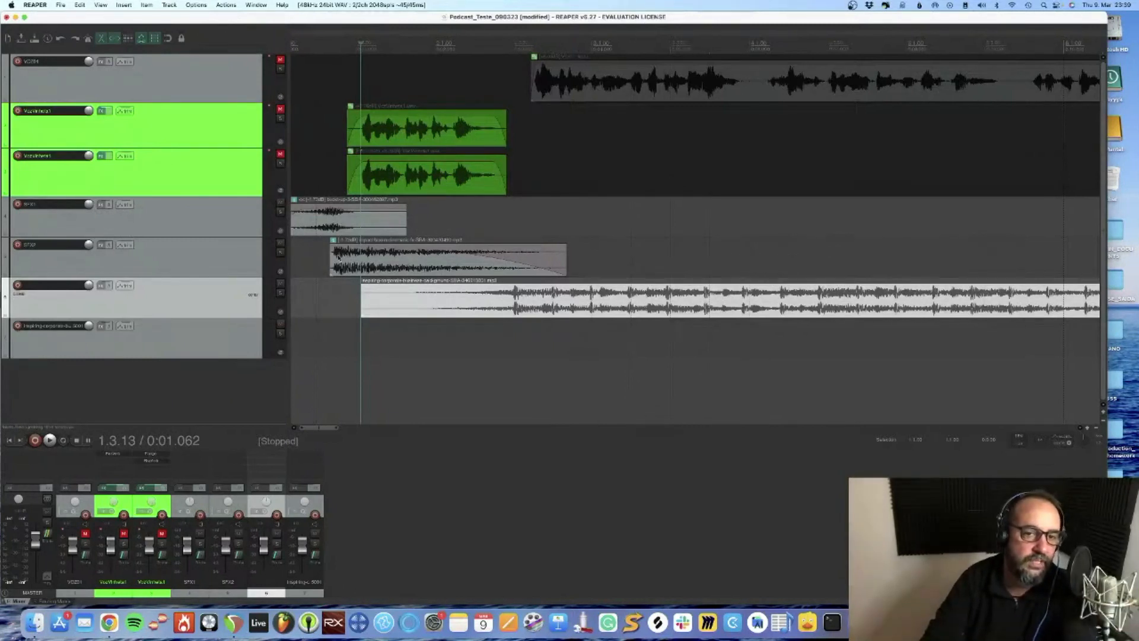
click(524, 303)
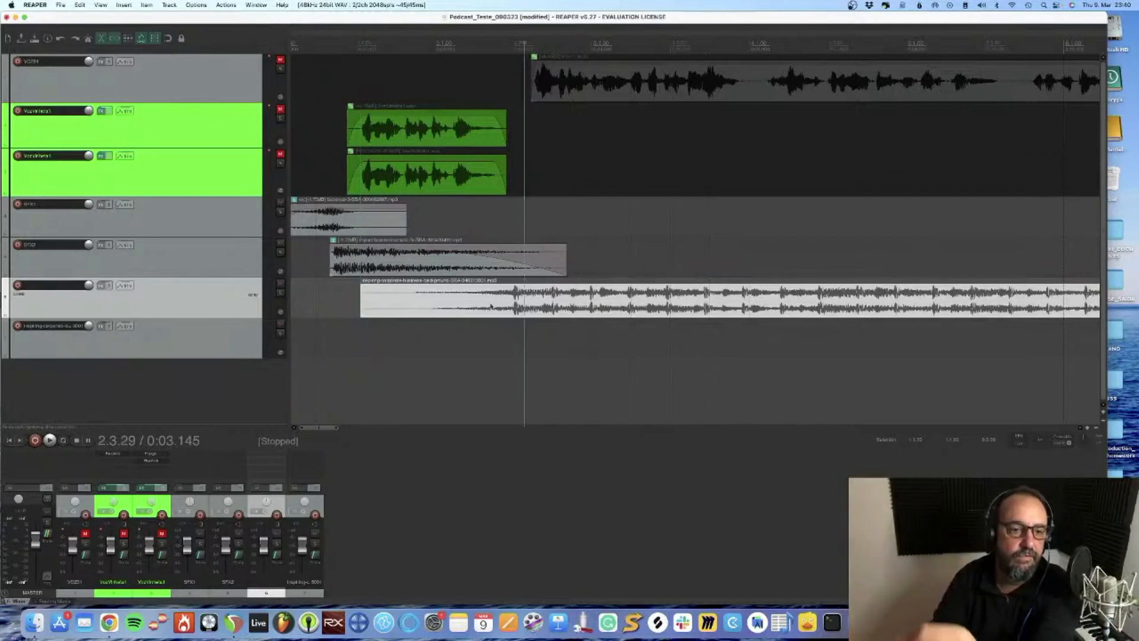
click(9, 440)
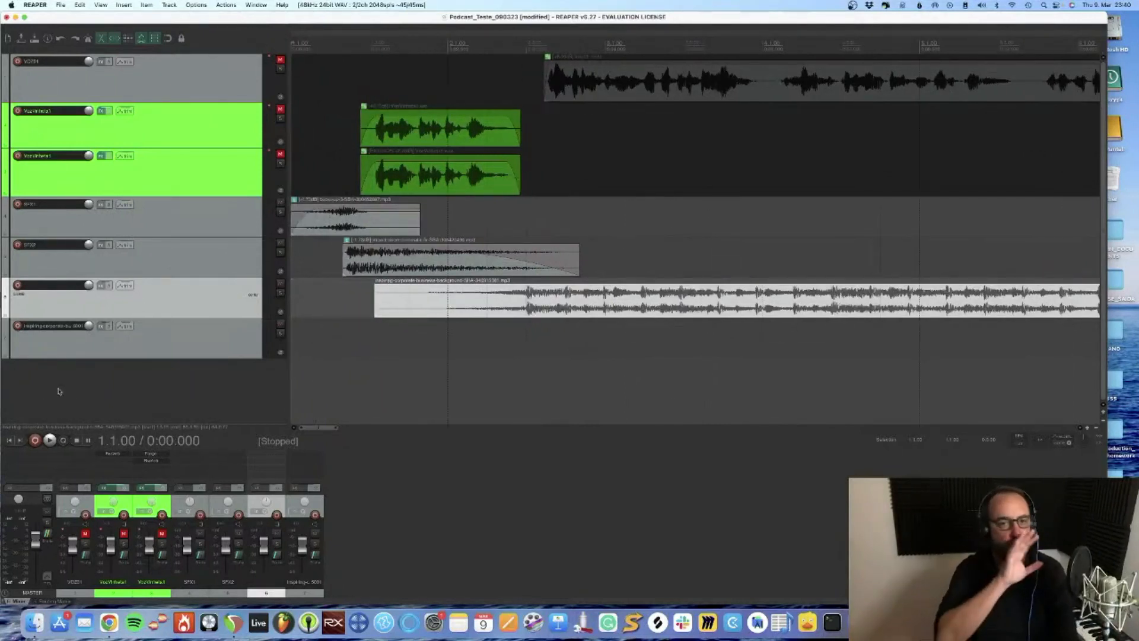
key(space)
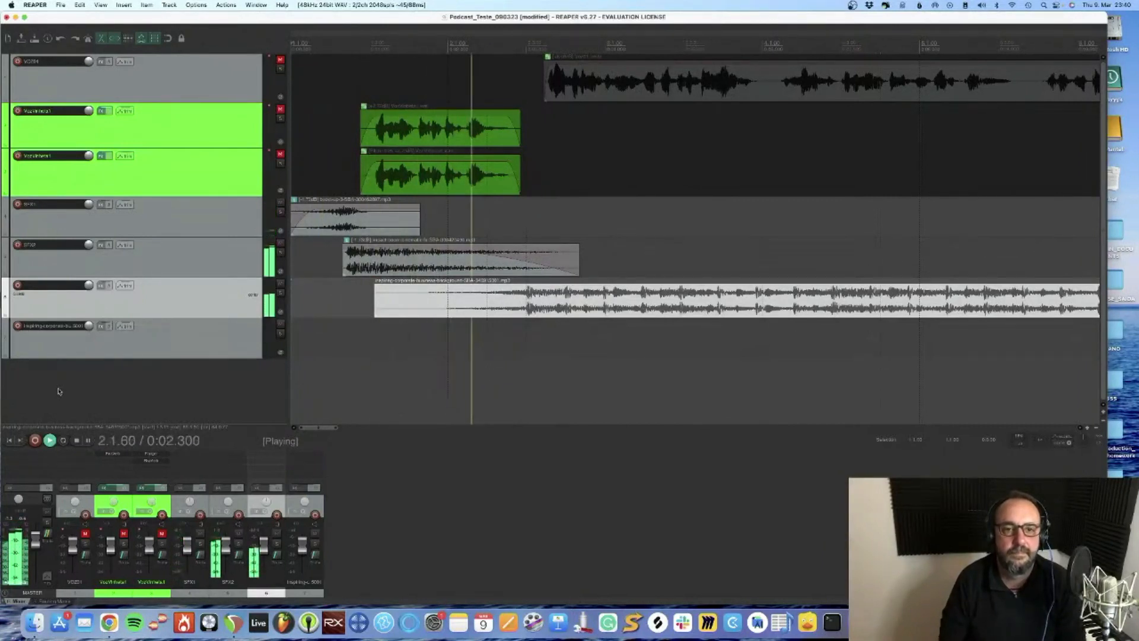
key(space)
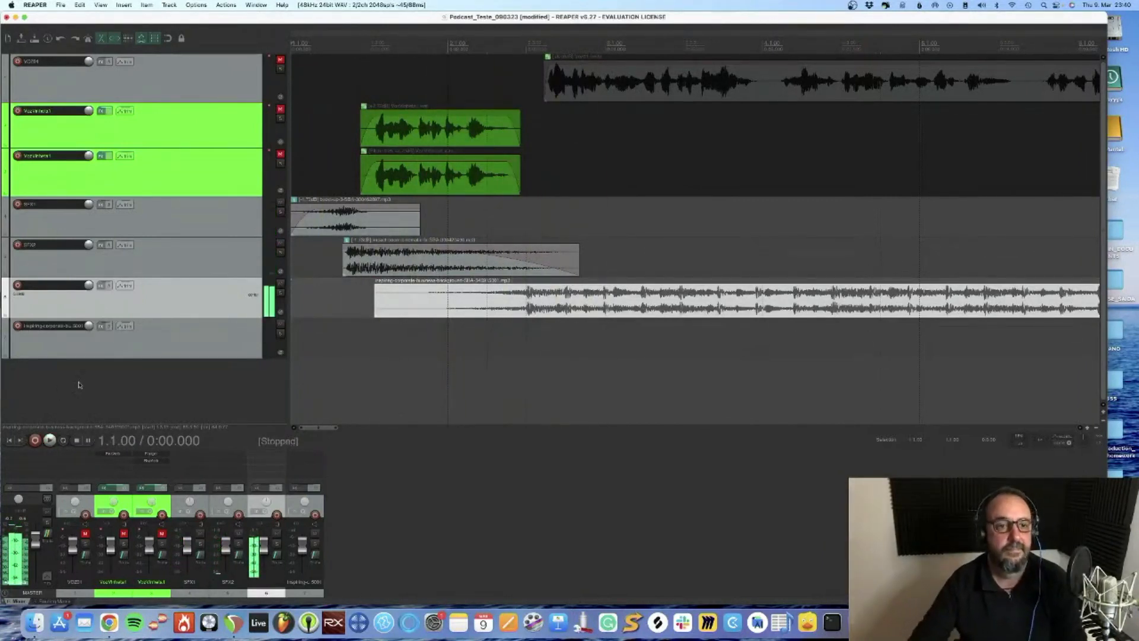
Unmute both jingle tracks and play the intro again with the background music
click(280, 109)
click(280, 154)
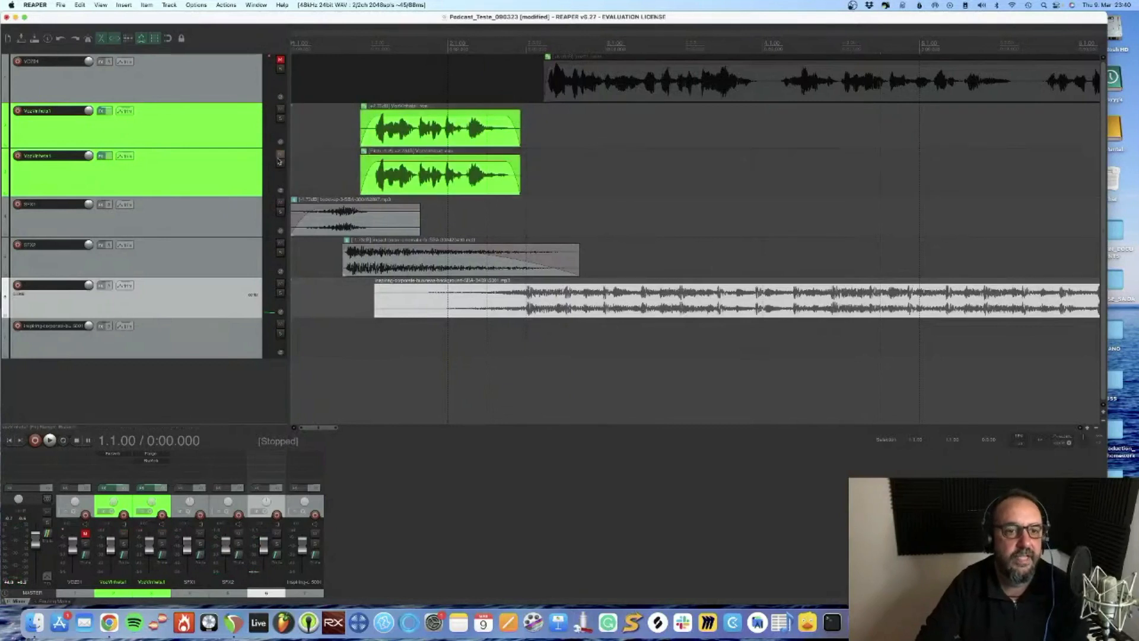
key(space)
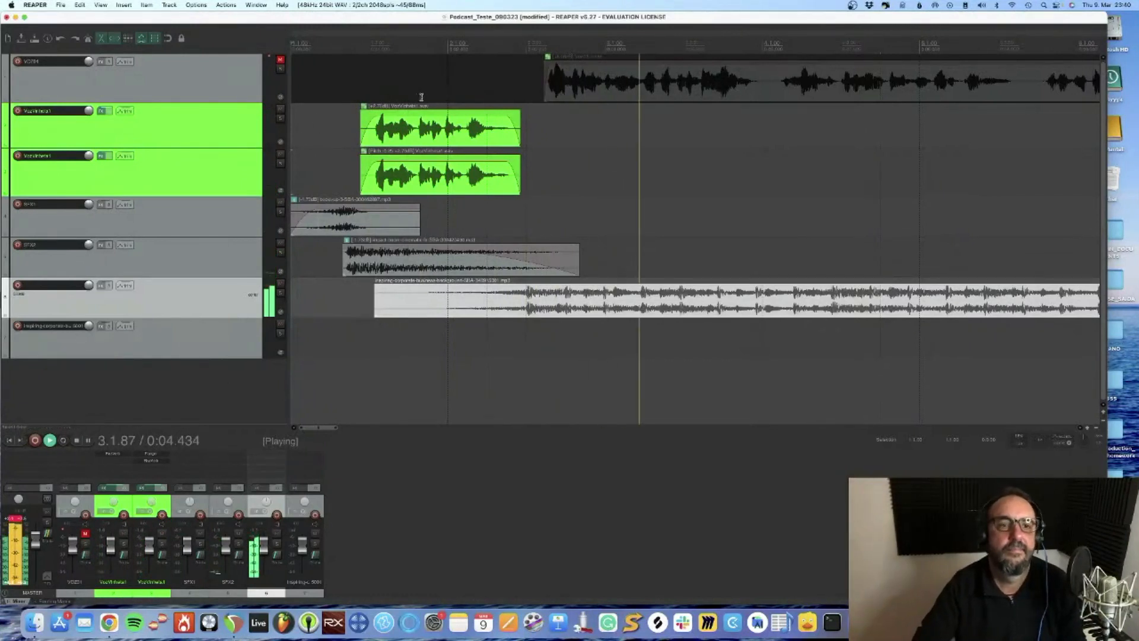
key(space)
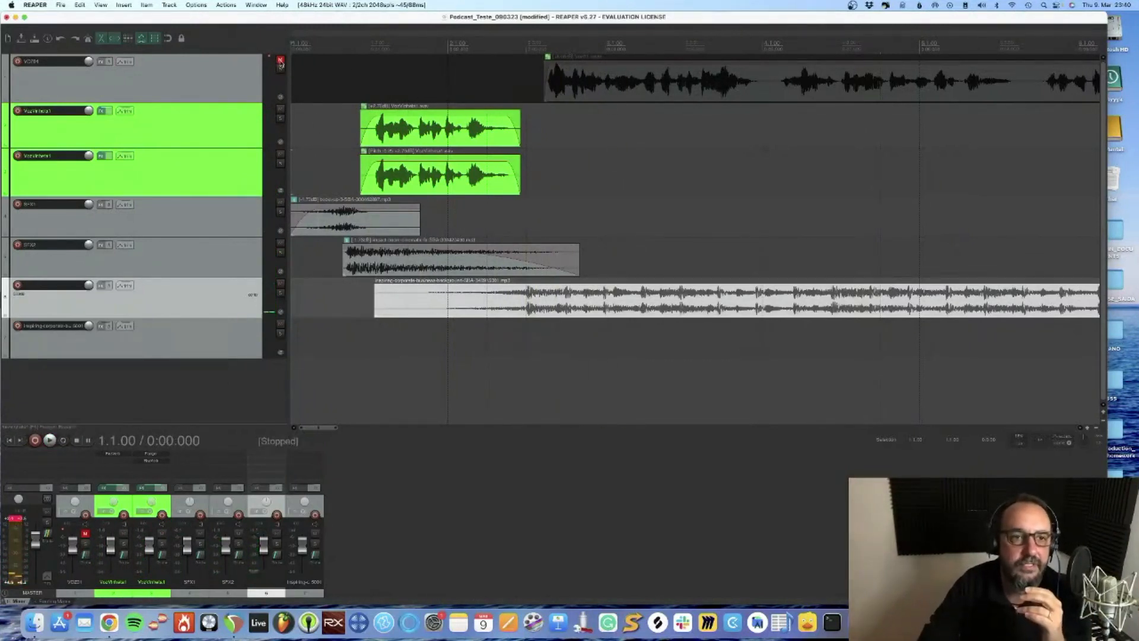
Unmute the main voice track and move its recording slightly later on the timeline
click(723, 99)
drag(618, 86, 668, 88)
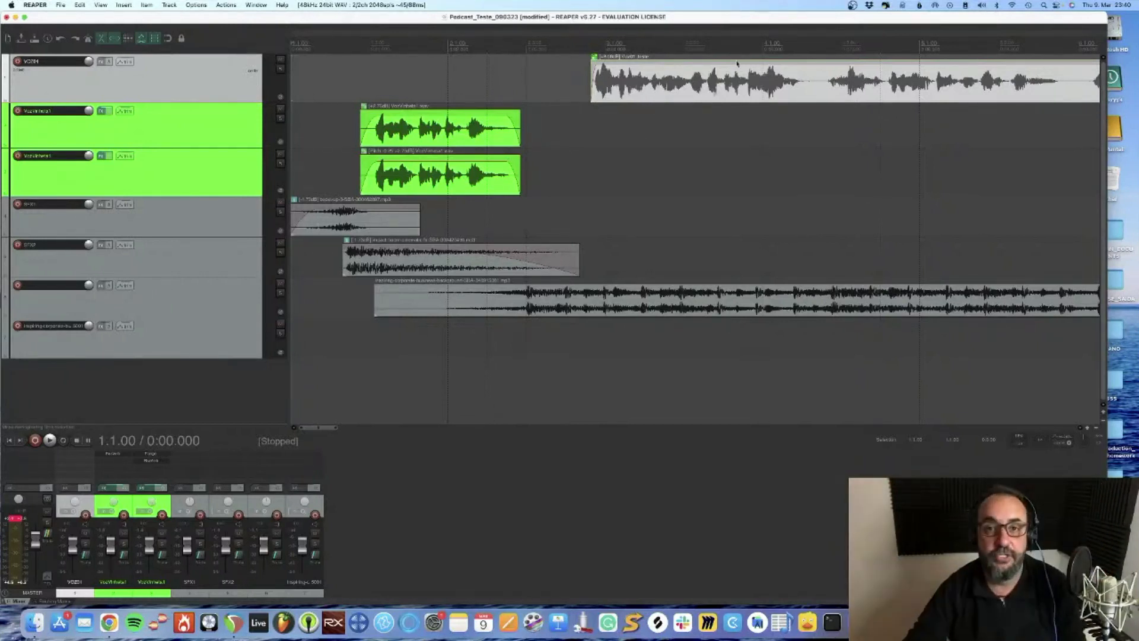
Save the project and play it from the start through the opening of the main voice
key(super+s)
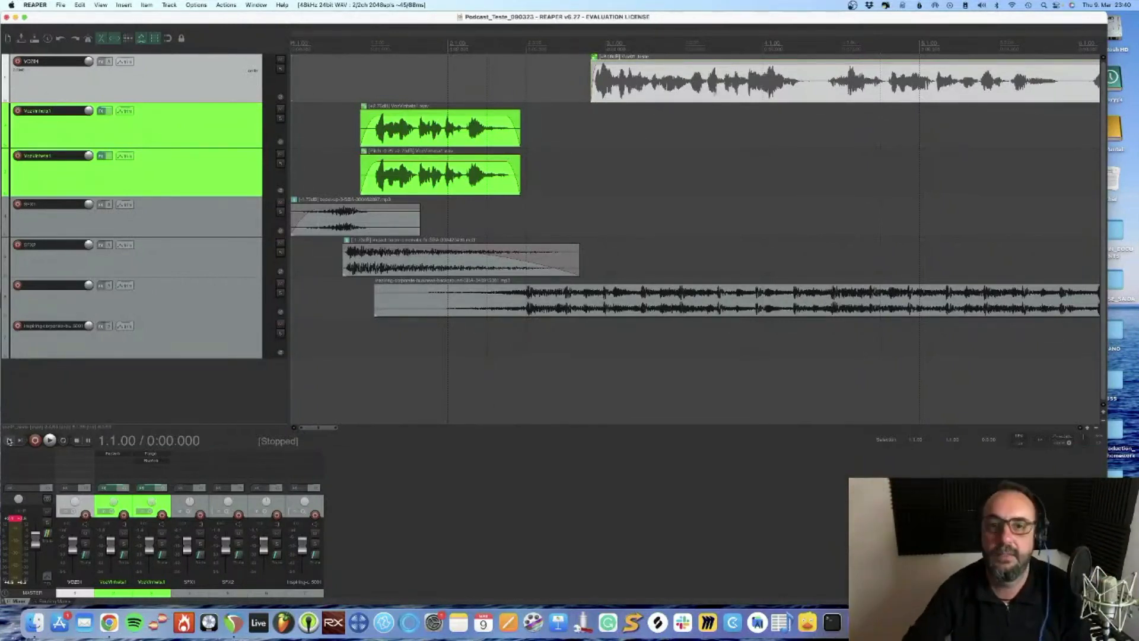
key(space)
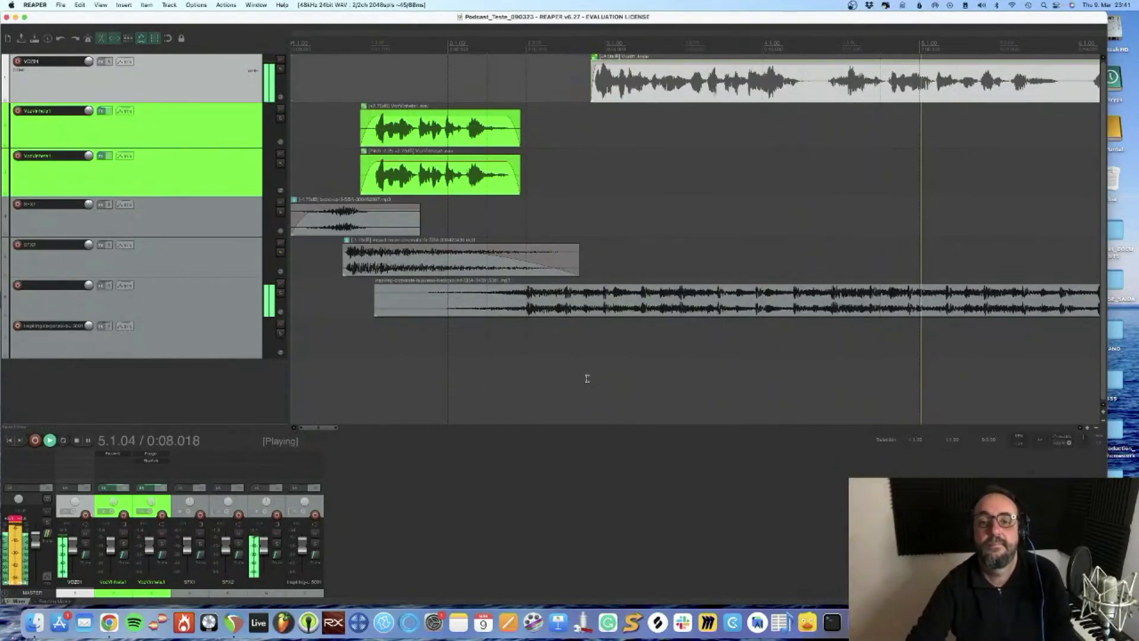
scroll(664, 223, down, 5)
key(space)
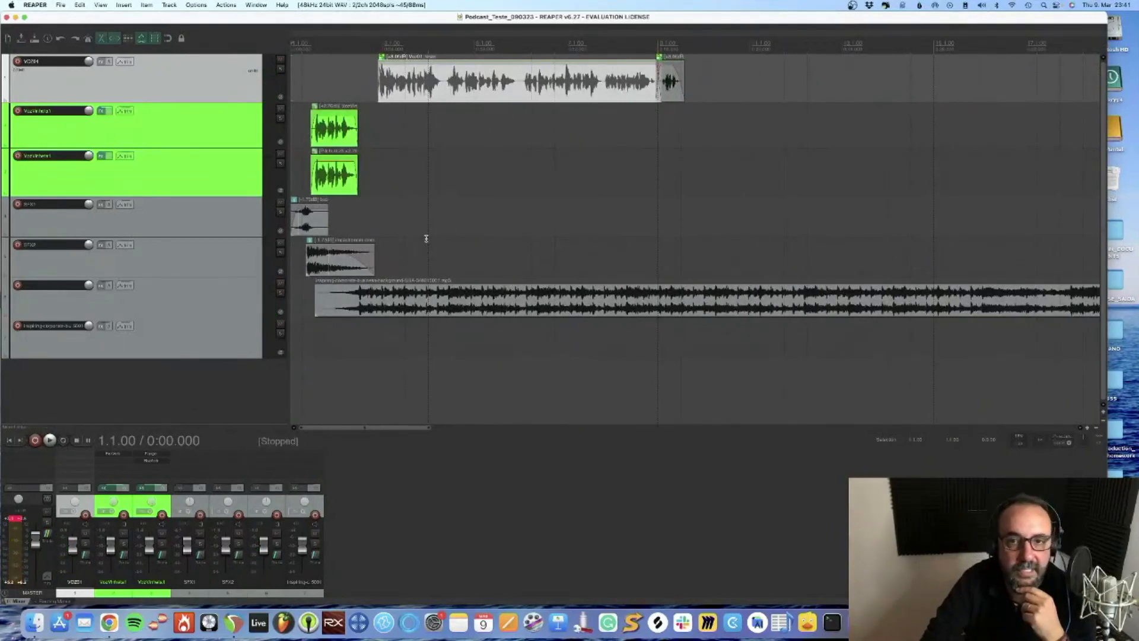
Increase the height of the music track below SFX2 to about double
click(383, 223)
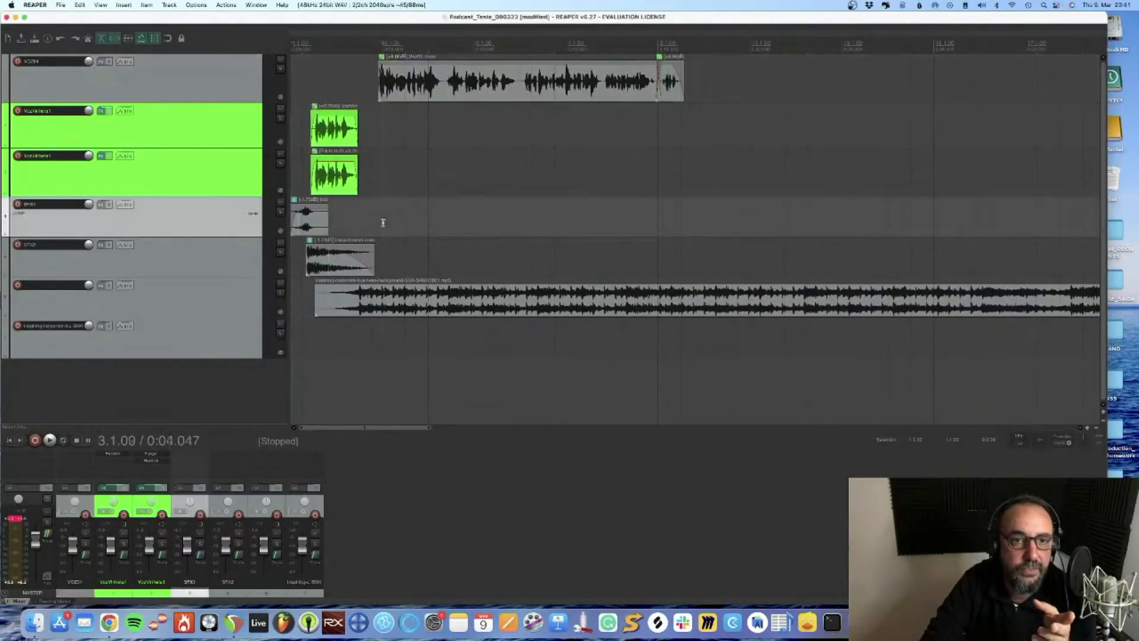
scroll(383, 222, up, 6)
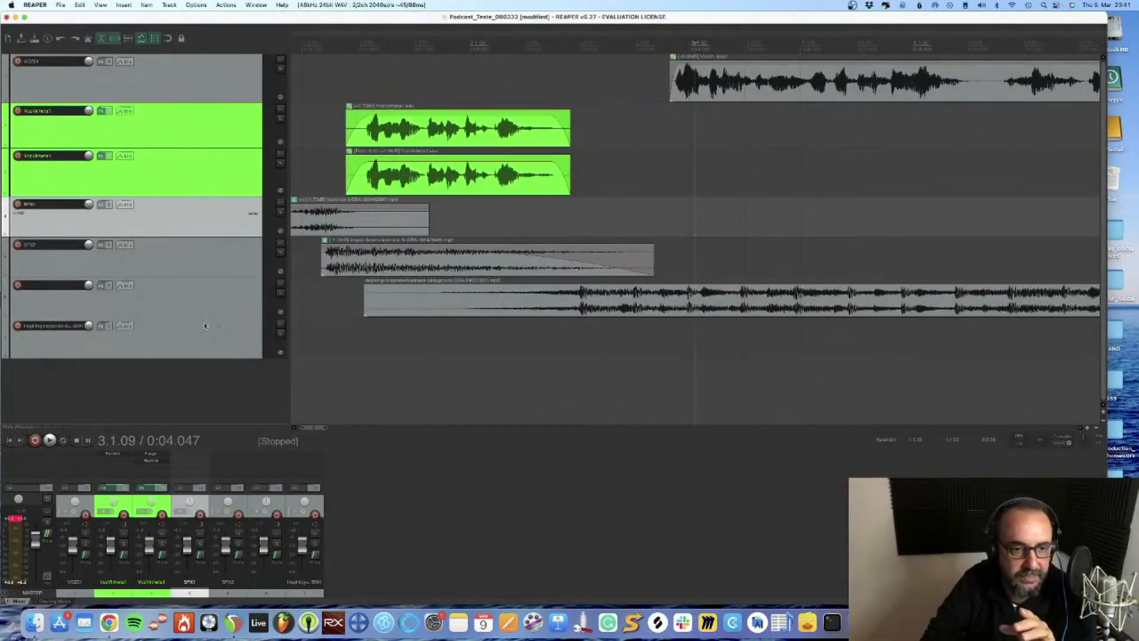
drag(203, 316, 201, 359)
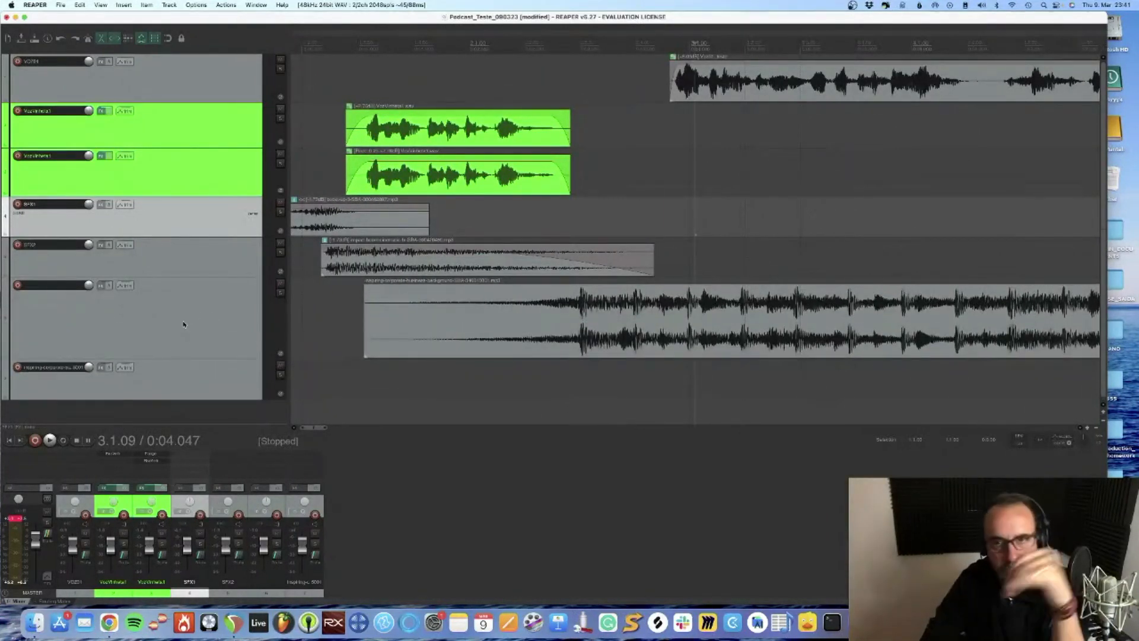
Activate the Volume envelope for the music track and look through its automation modes
click(122, 286)
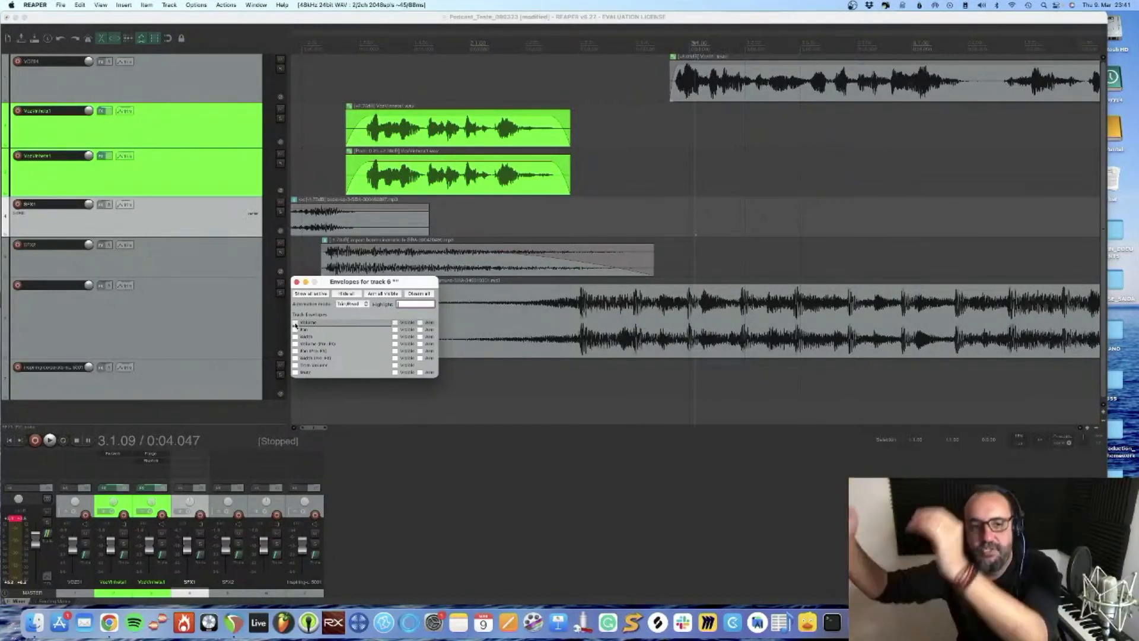
click(296, 282)
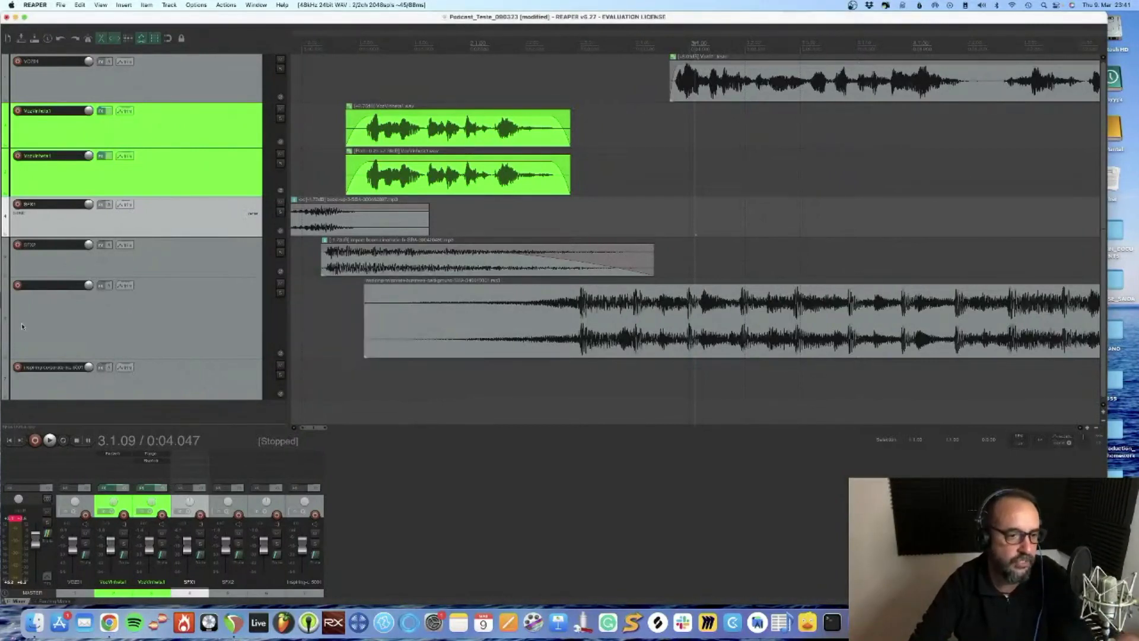
click(124, 285)
click(295, 324)
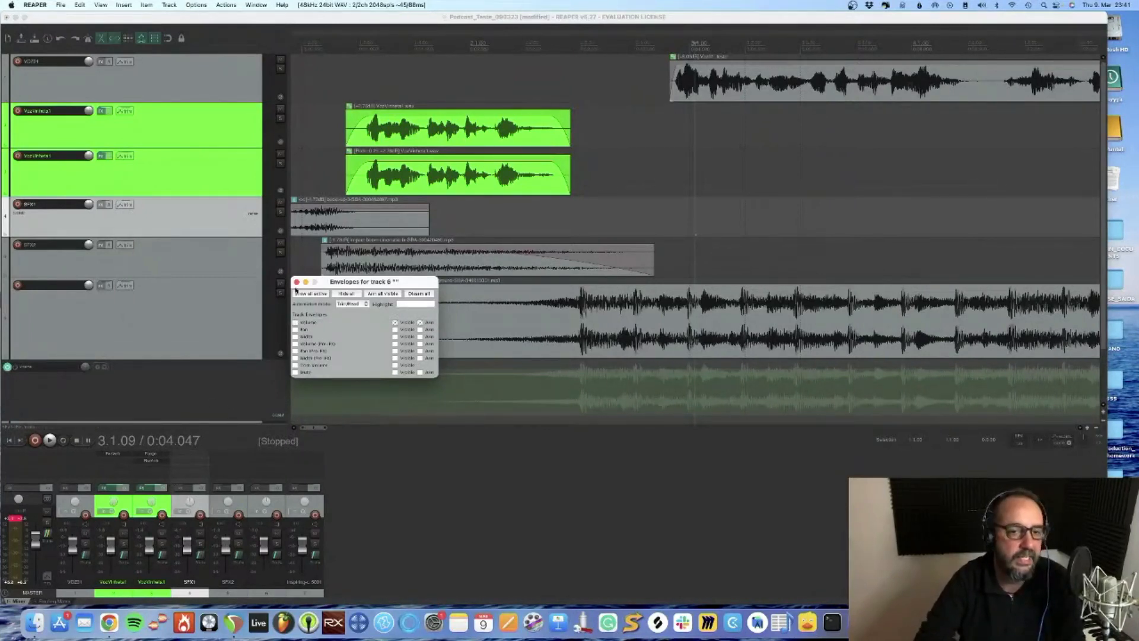
click(296, 282)
click(8, 368)
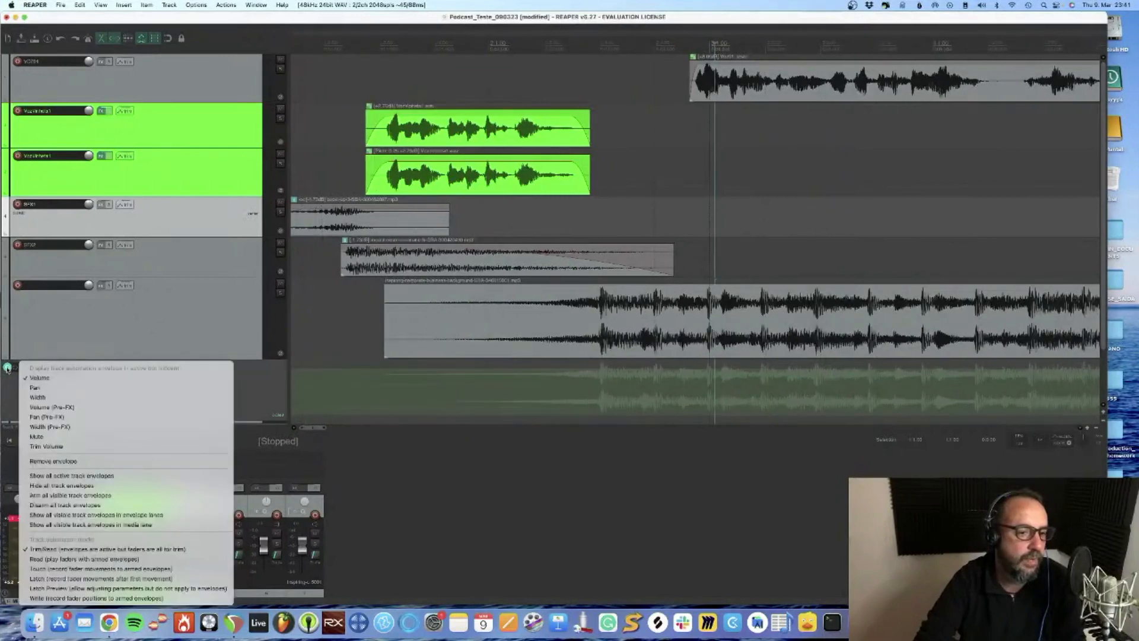
click(68, 598)
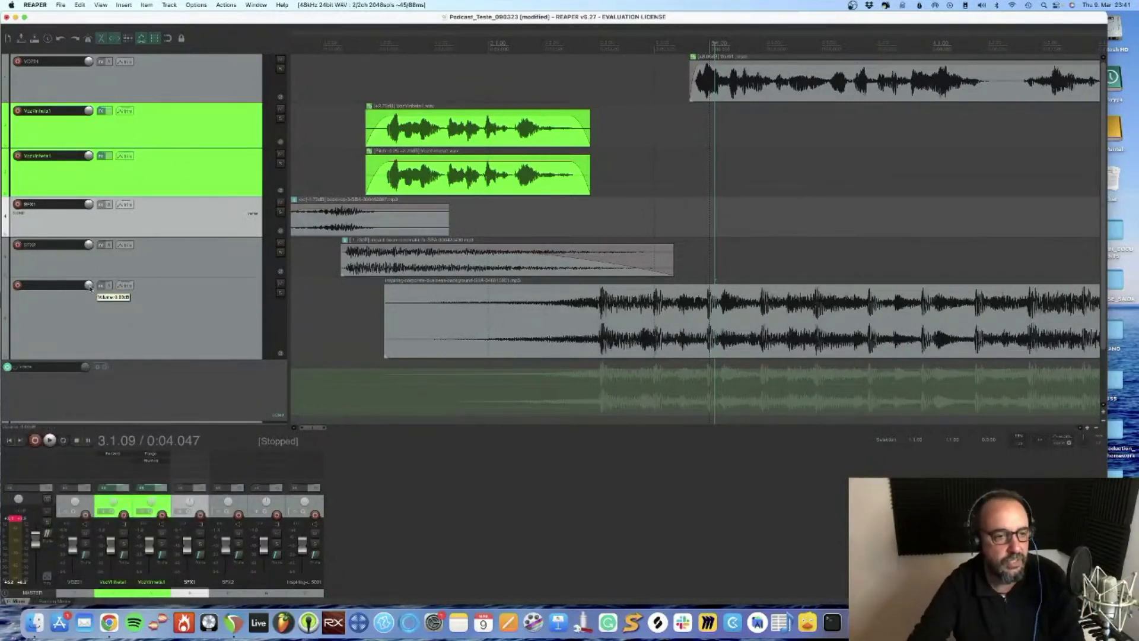
Turn the music track's Volume envelope off again and close its envelope settings
click(126, 285)
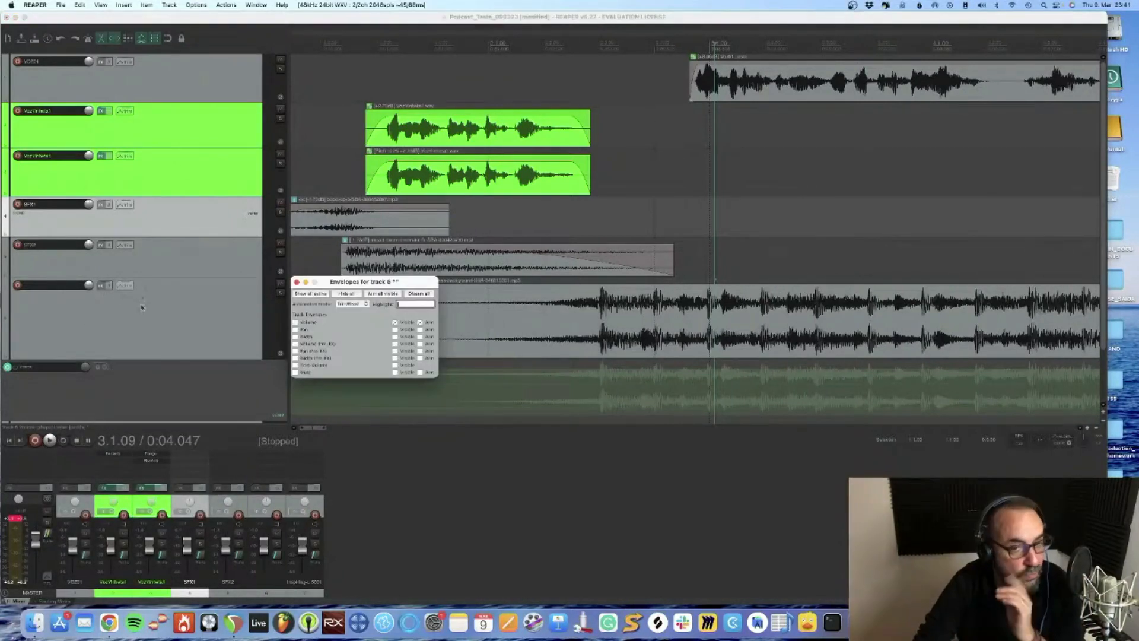
click(295, 323)
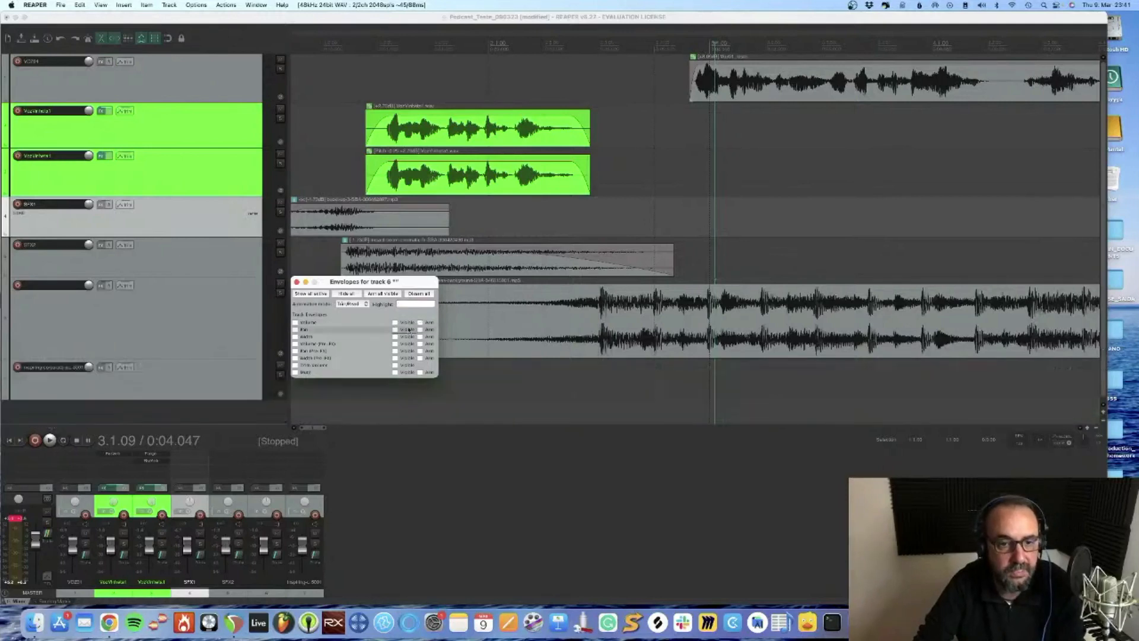
click(296, 282)
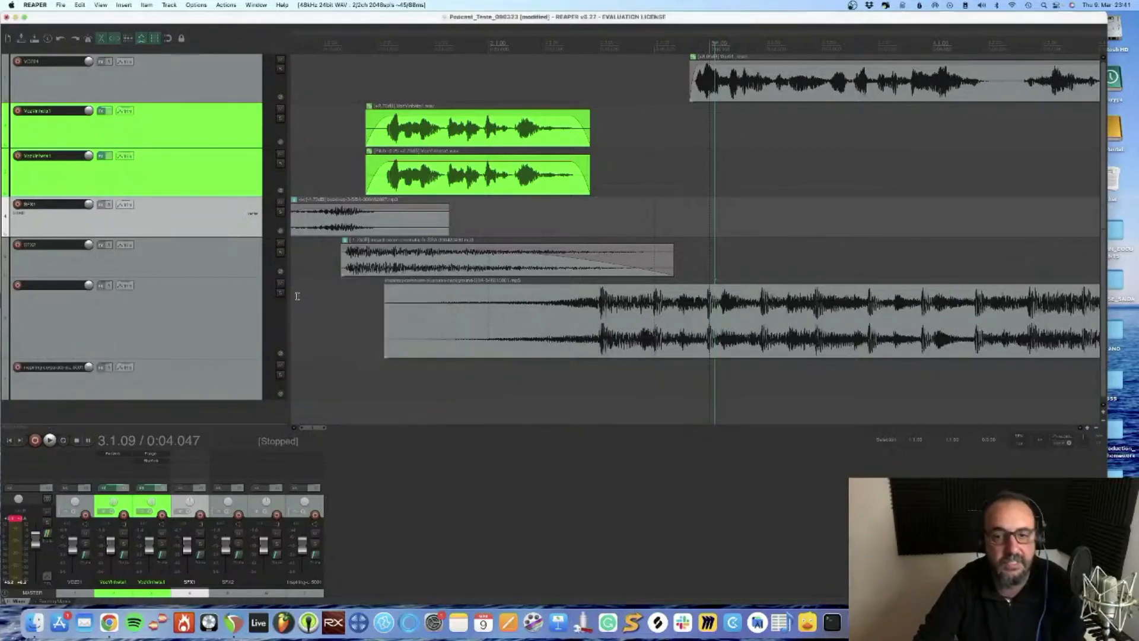
Split the music item at 0:03.970, just after the main voice starts, and lower the volume of the second part
click(710, 323)
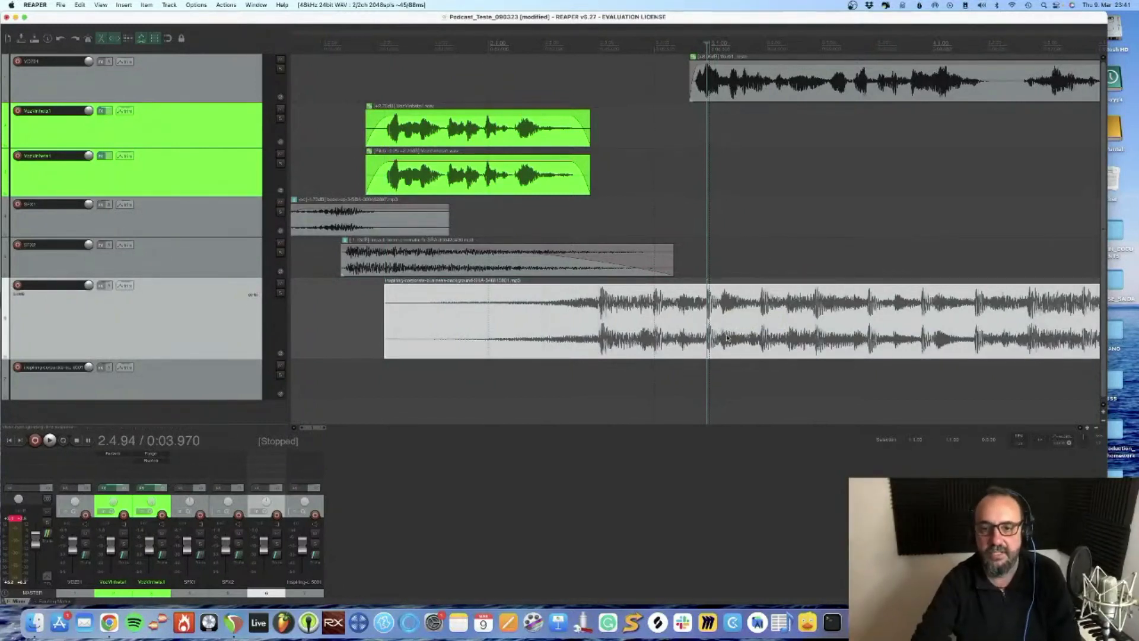
key(s)
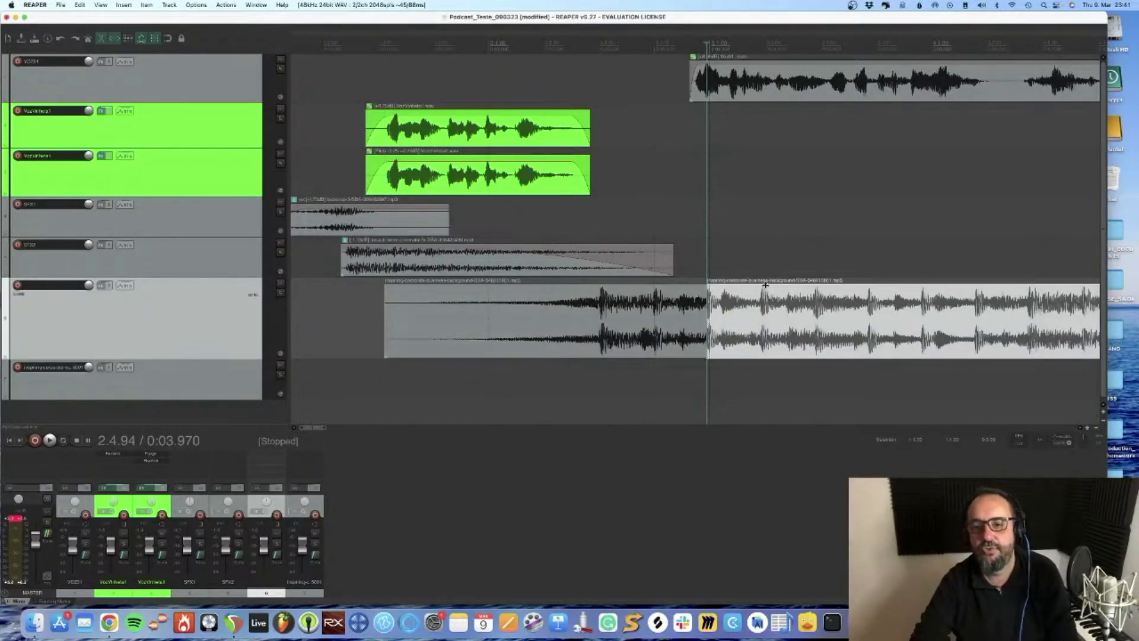
drag(765, 285, 765, 328)
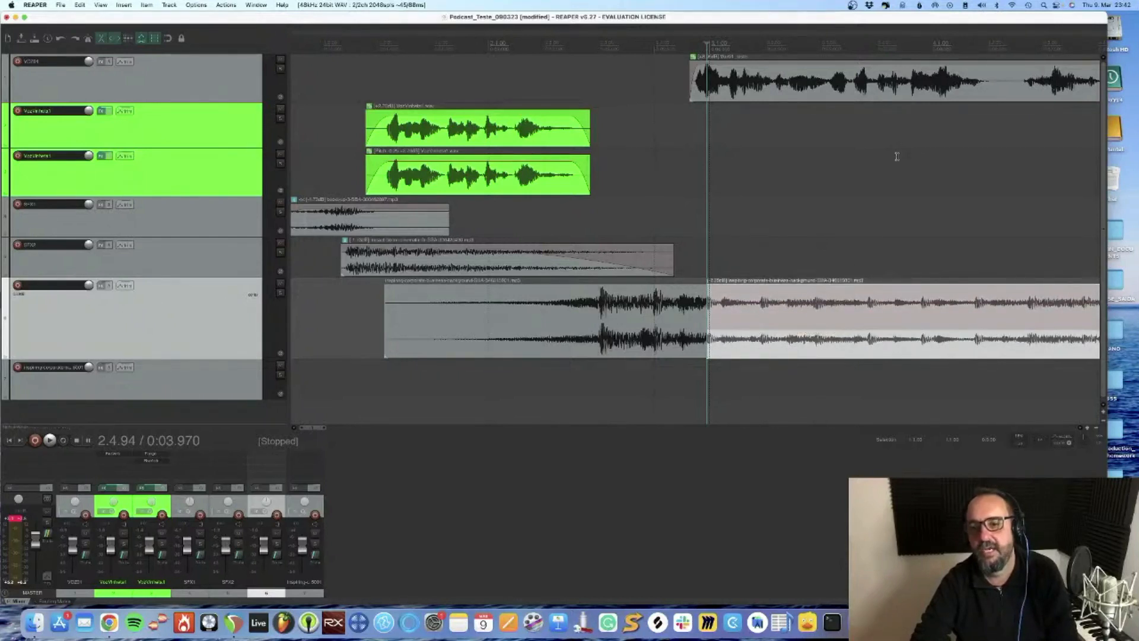
Play the transition into the main voice from 0:02.069 and lower the second music part's volume further
click(495, 74)
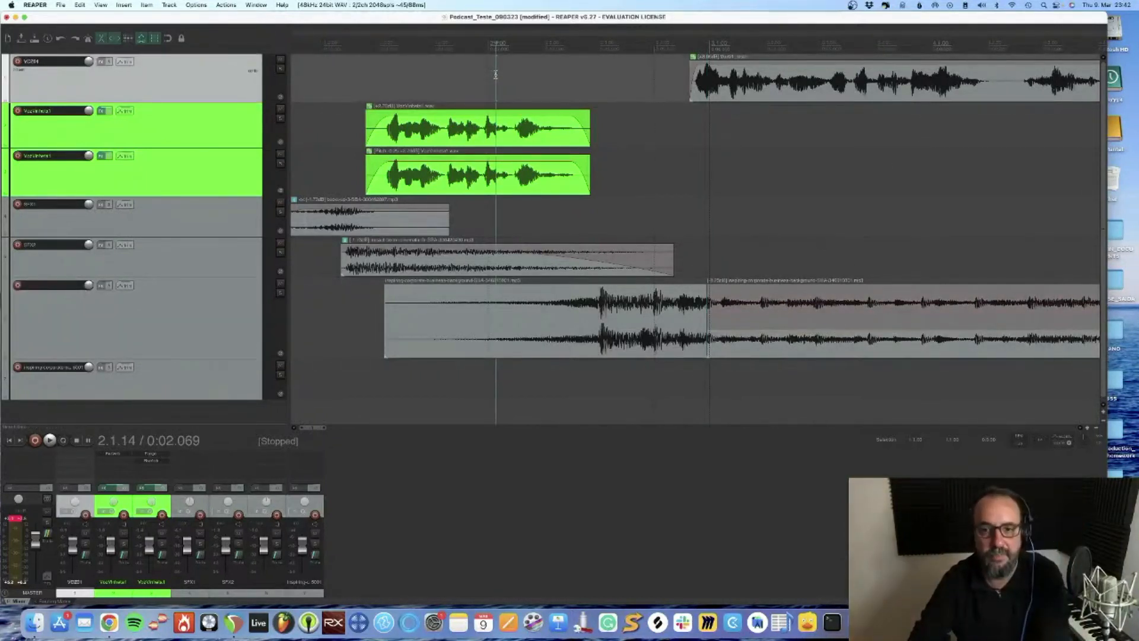
key(space)
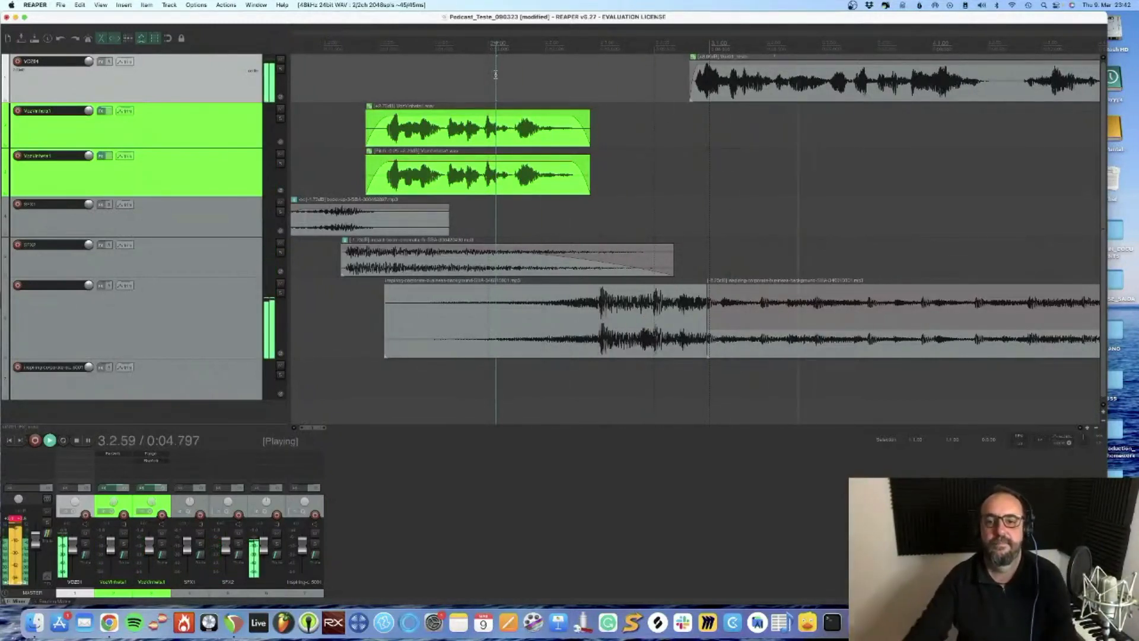
key(space)
drag(798, 329, 796, 338)
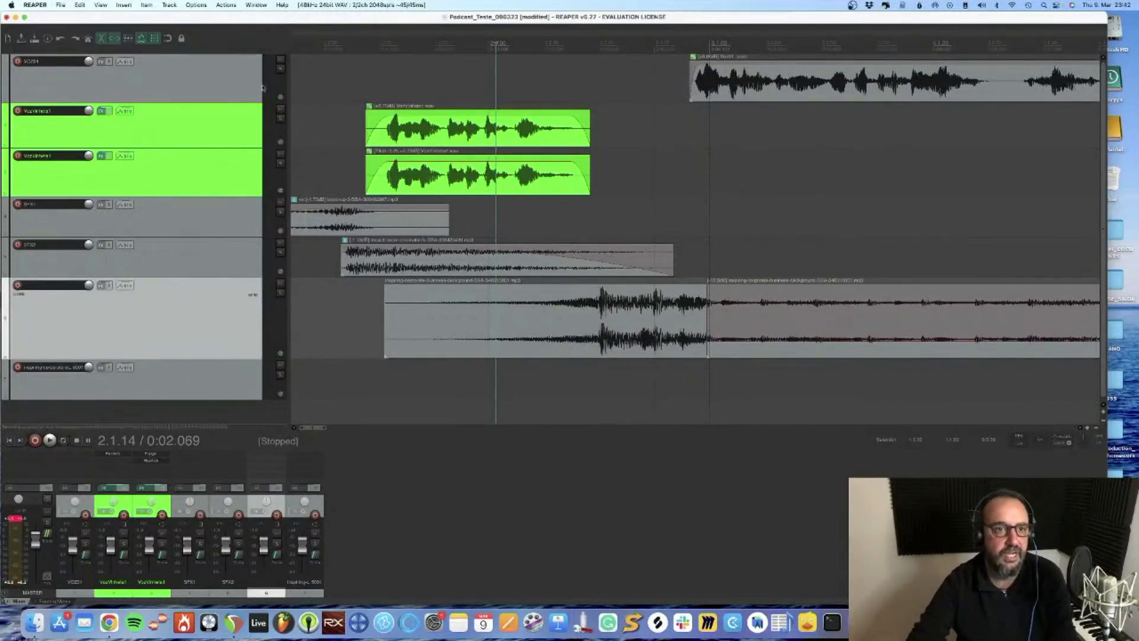
Mute the main voice track, listen to the music's level change from 0:01.836, and unmute the voice
click(280, 61)
click(469, 82)
key(space)
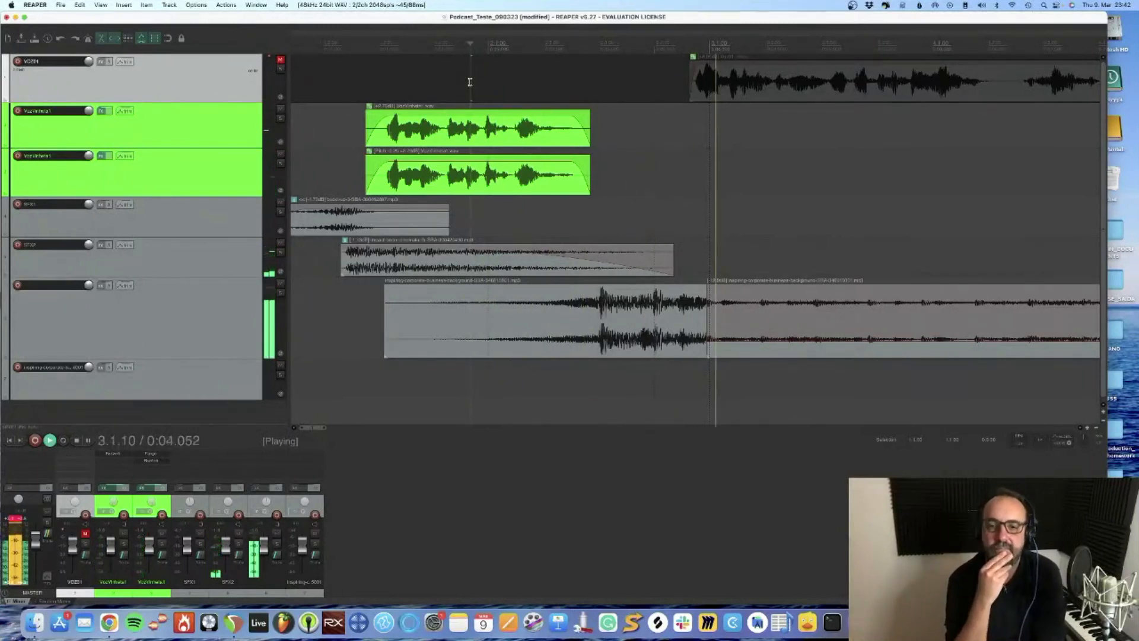
key(space)
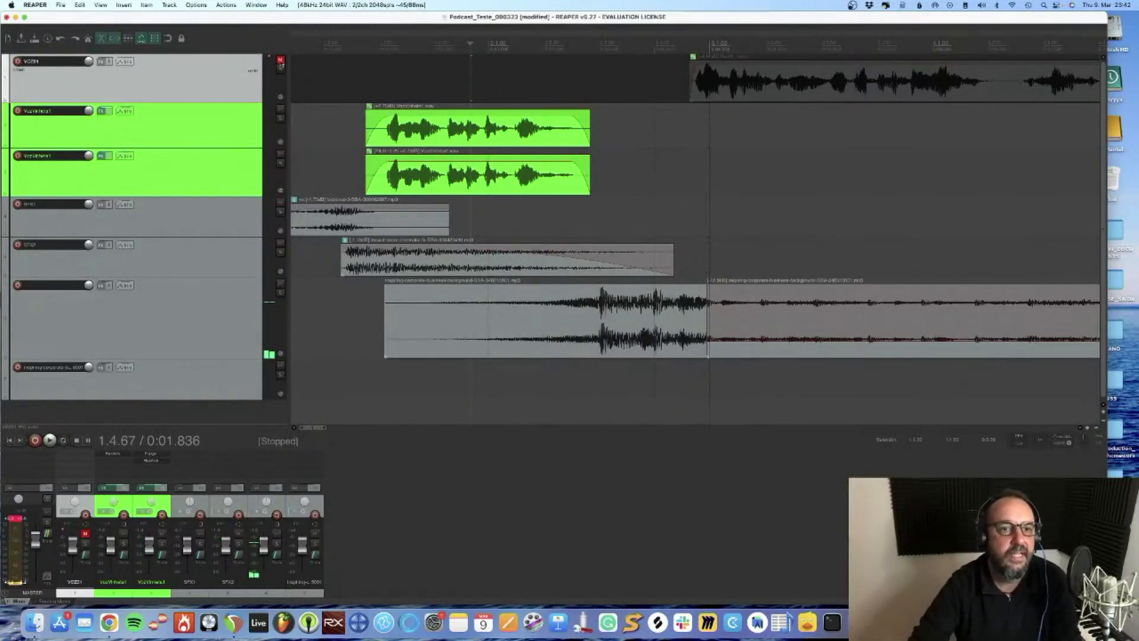
click(280, 61)
Extend the start of the quieter music part back over the intro part to create a short crossfade
scroll(894, 167, up, 6)
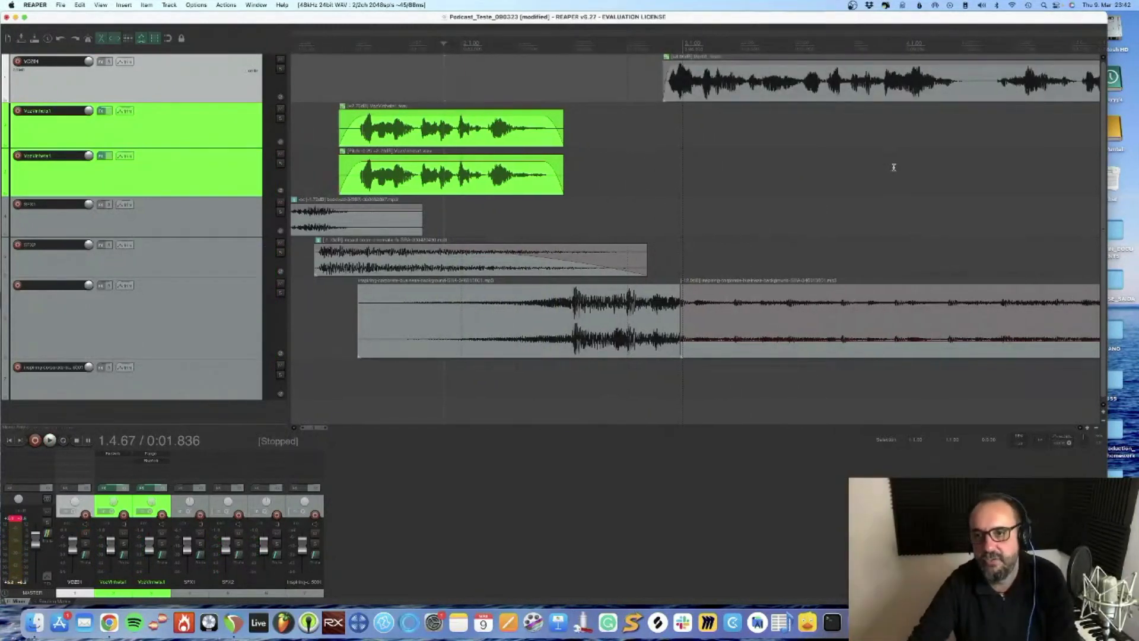
scroll(890, 164, down, 3)
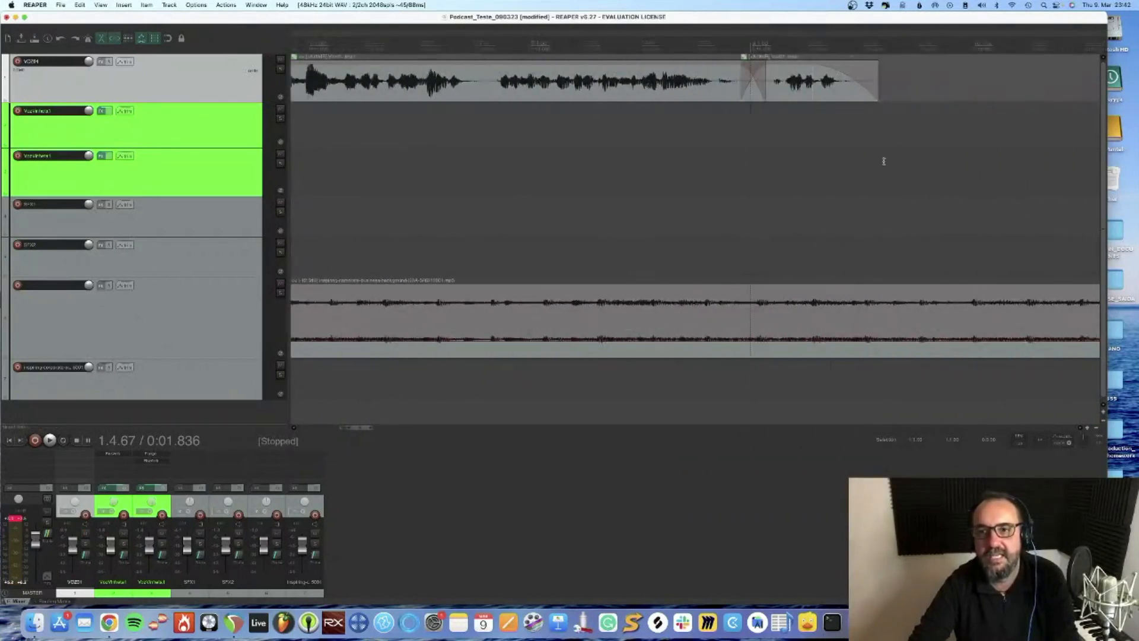
scroll(626, 272, left, 10)
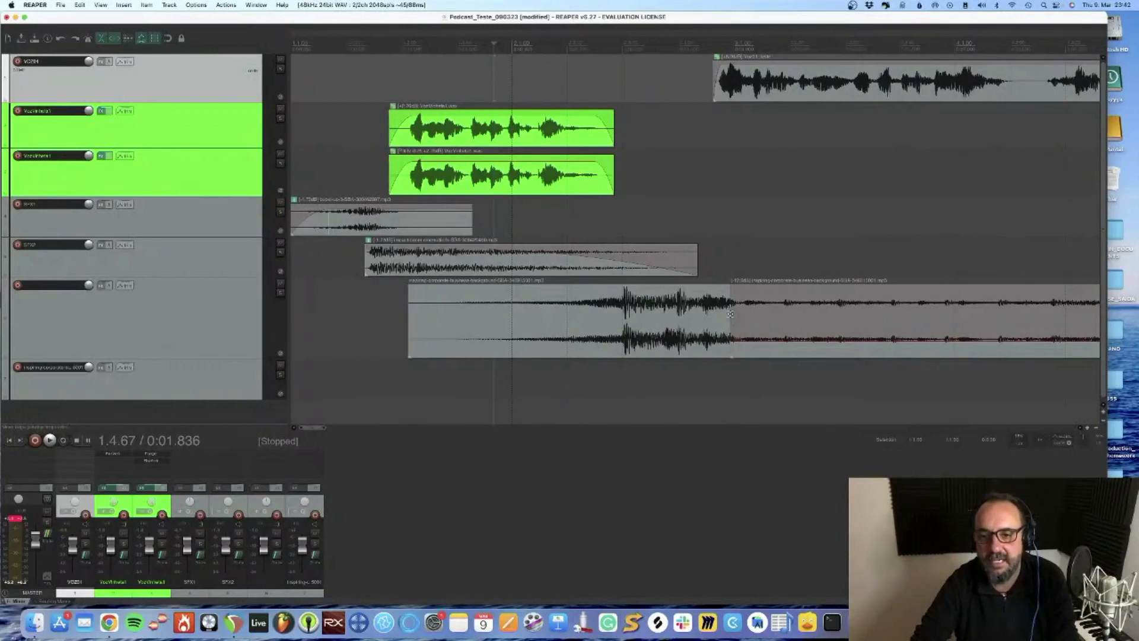
click(732, 318)
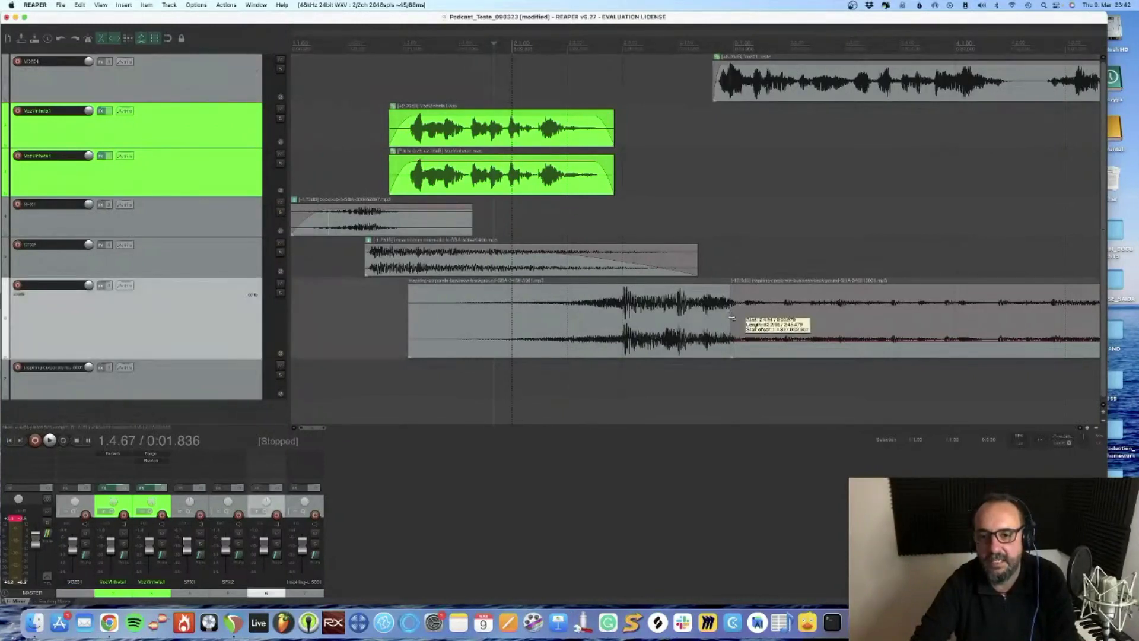
drag(731, 318, 703, 318)
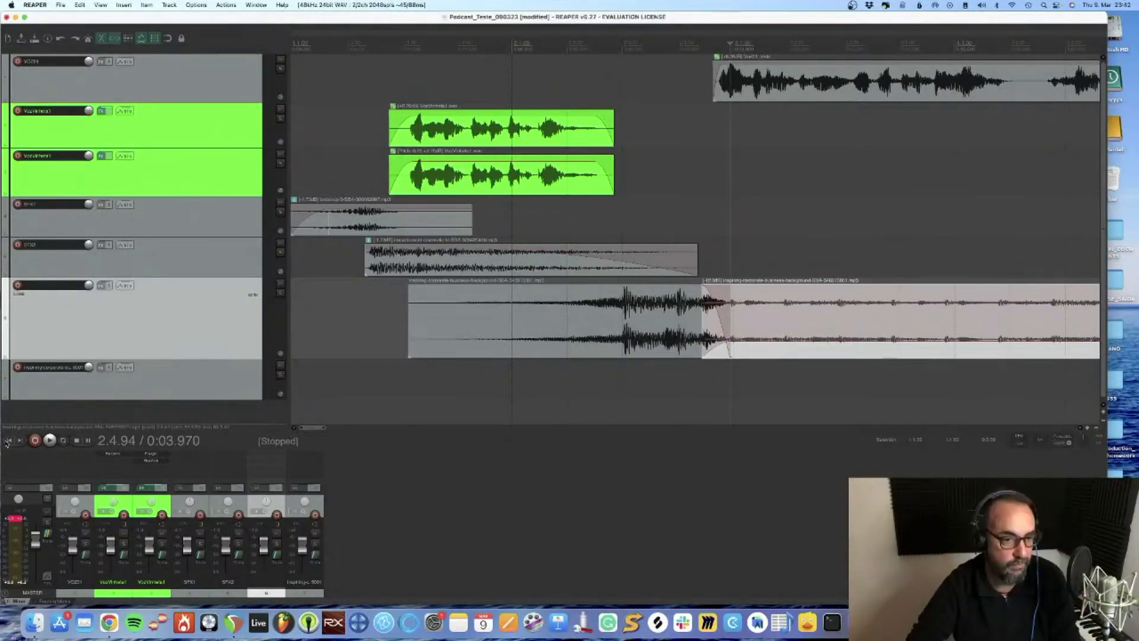
Play the project through the end of the voice while lowering the background music part further and the music intro slightly
key(space)
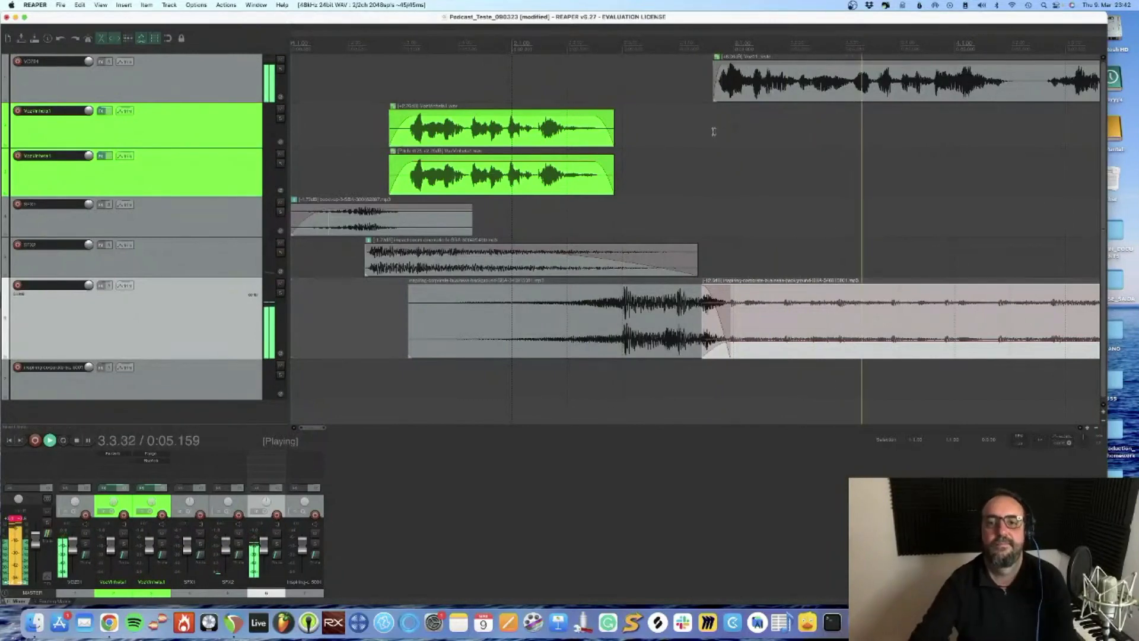
scroll(733, 148, down, 5)
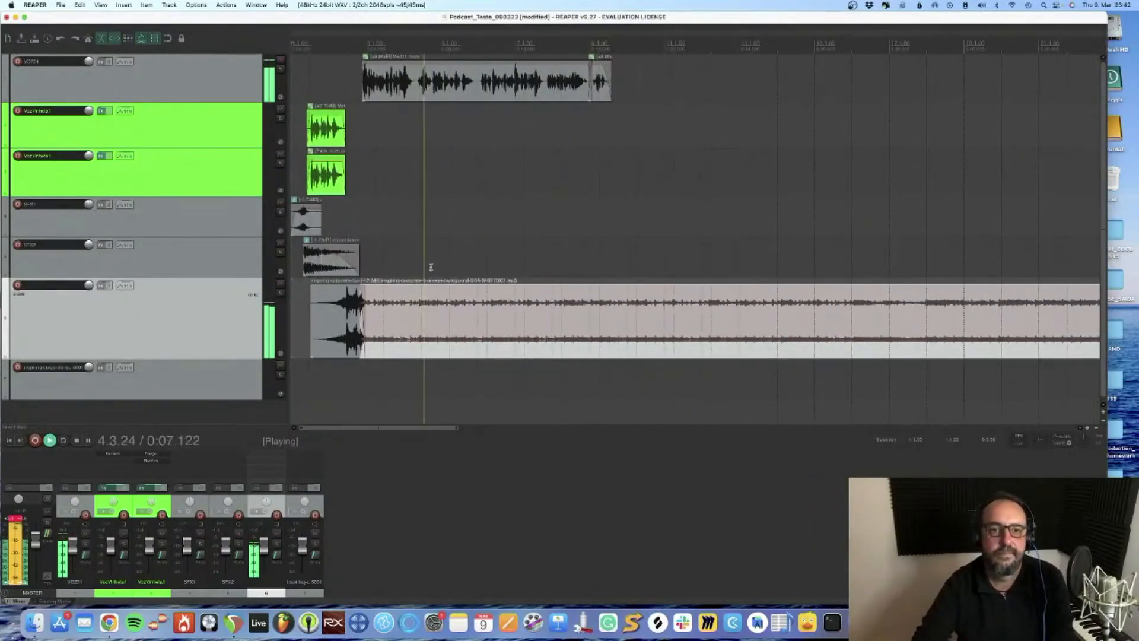
drag(417, 337, 416, 349)
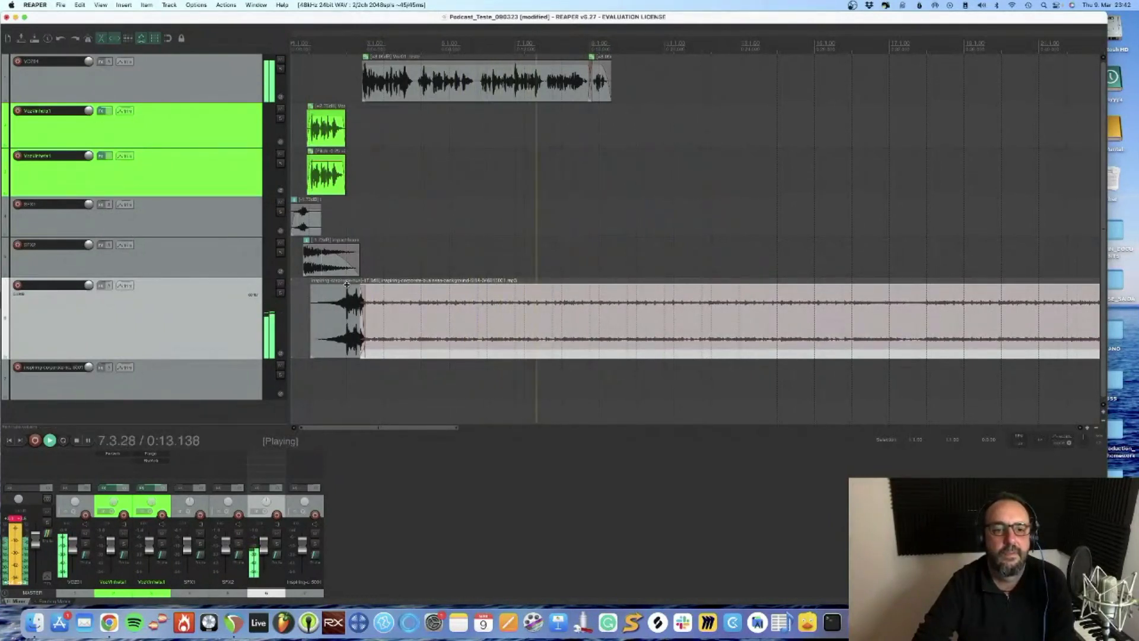
drag(346, 284, 345, 299)
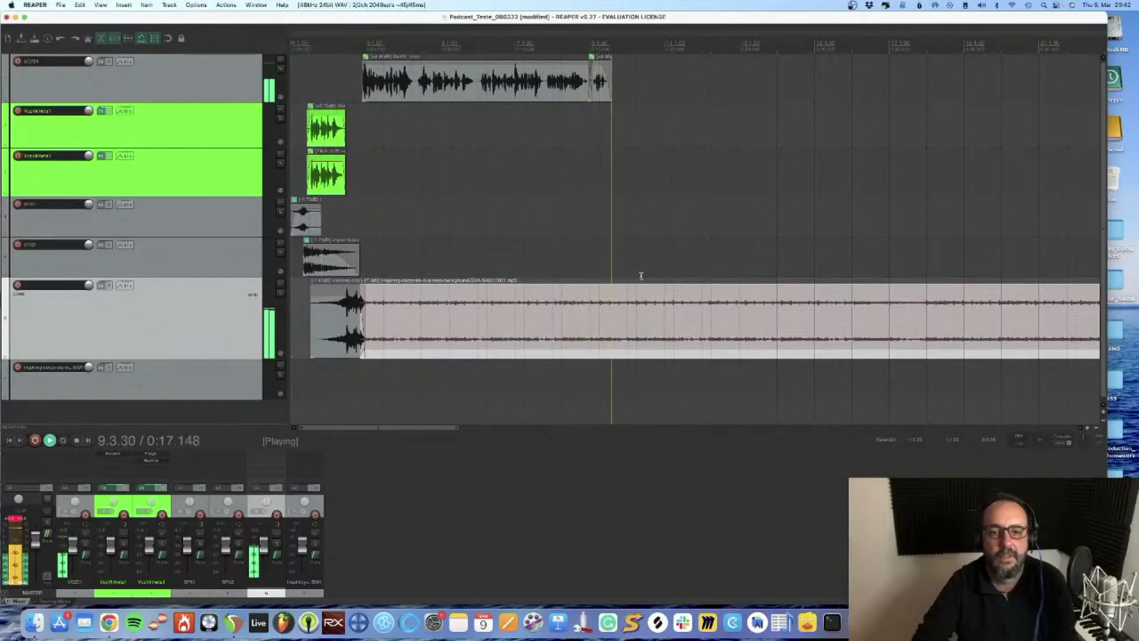
key(space)
Solo the music track and listen to it near the end of the voice to find a cutting point
click(601, 243)
scroll(601, 243, up, 3)
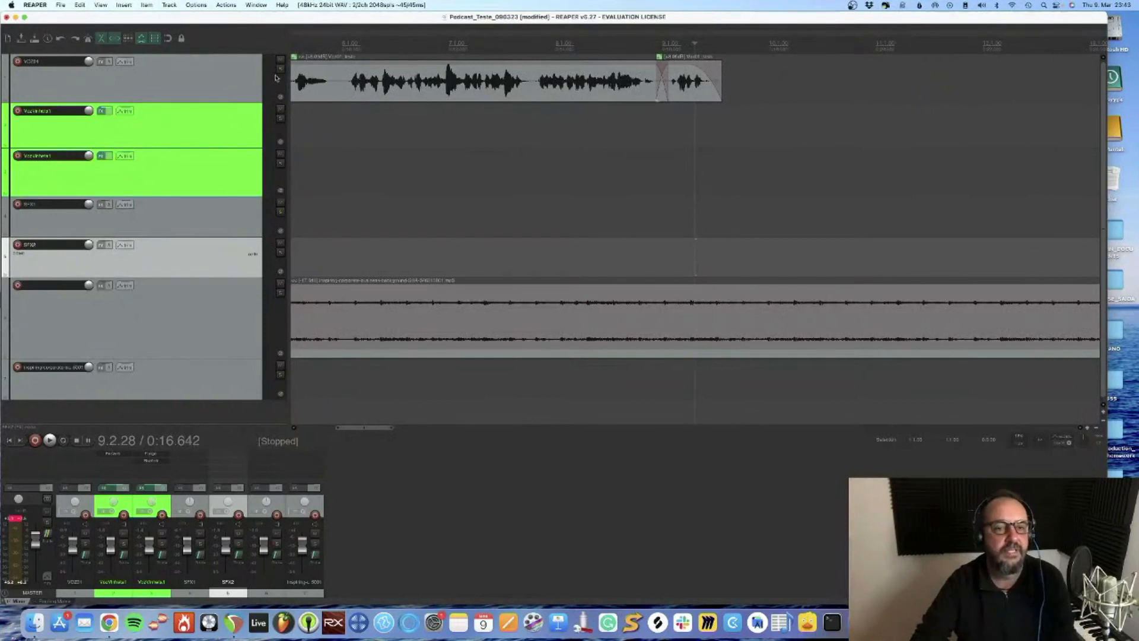
click(280, 293)
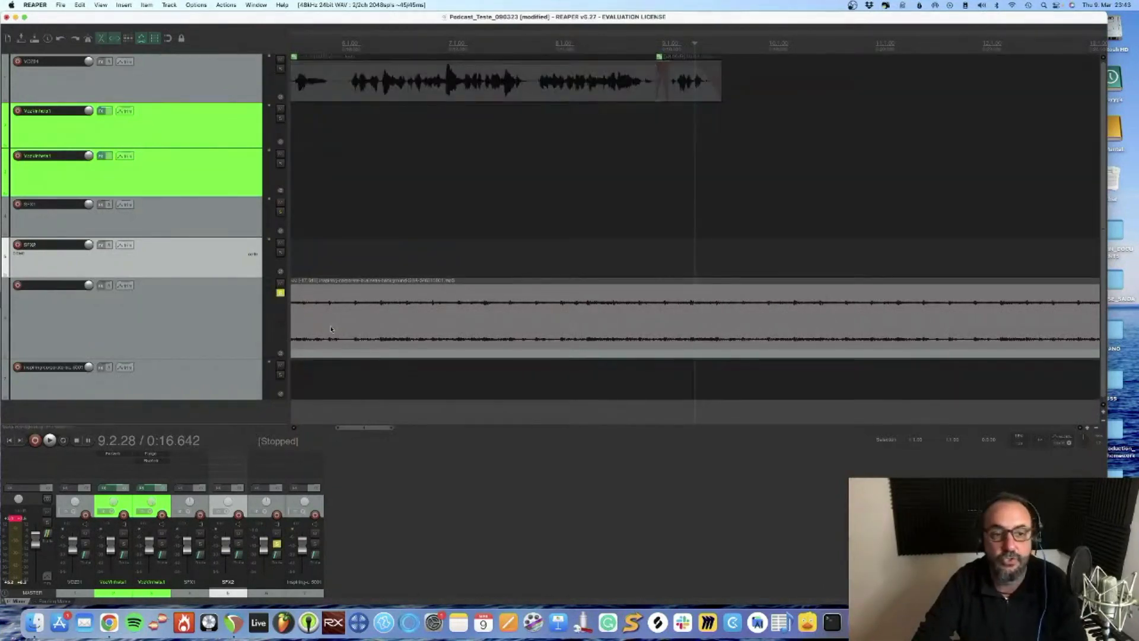
click(612, 318)
key(space)
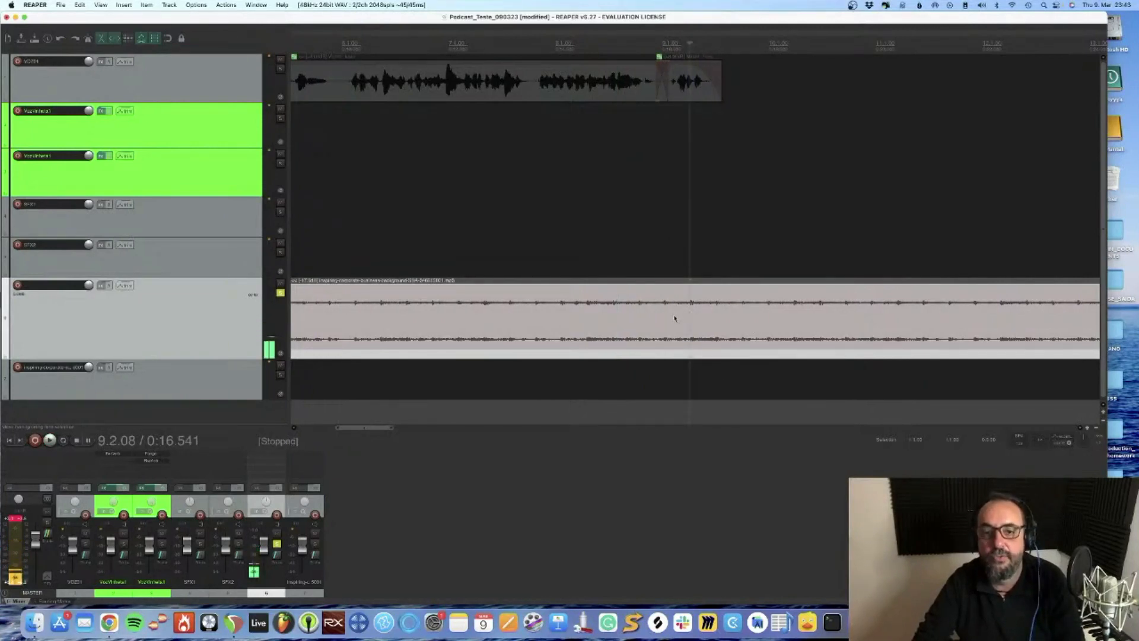
click(566, 322)
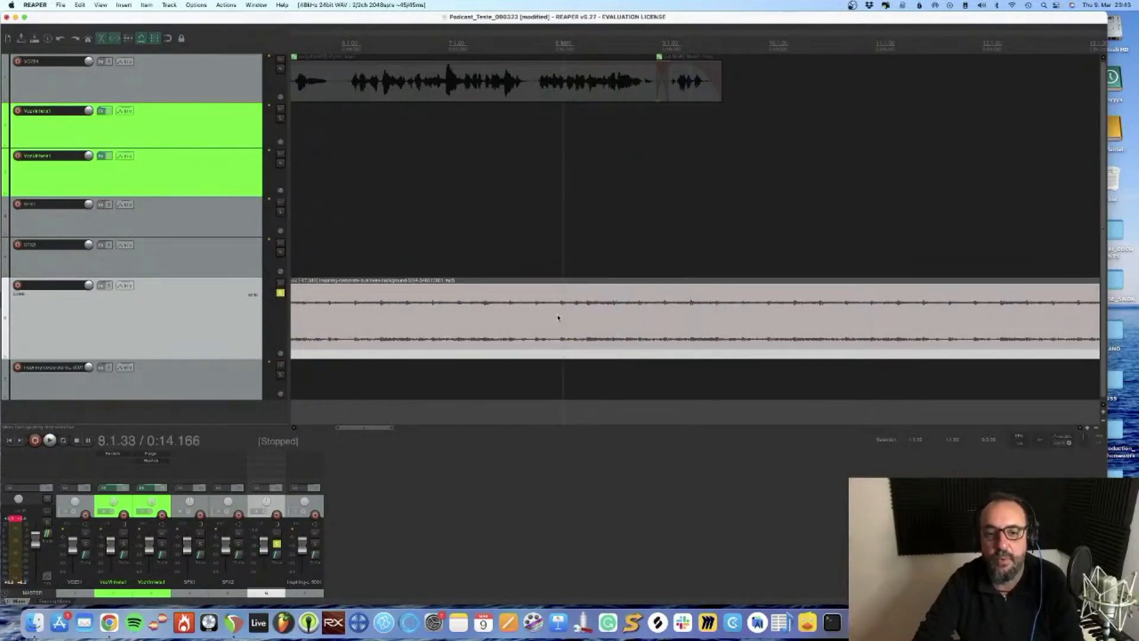
click(558, 317)
key(space)
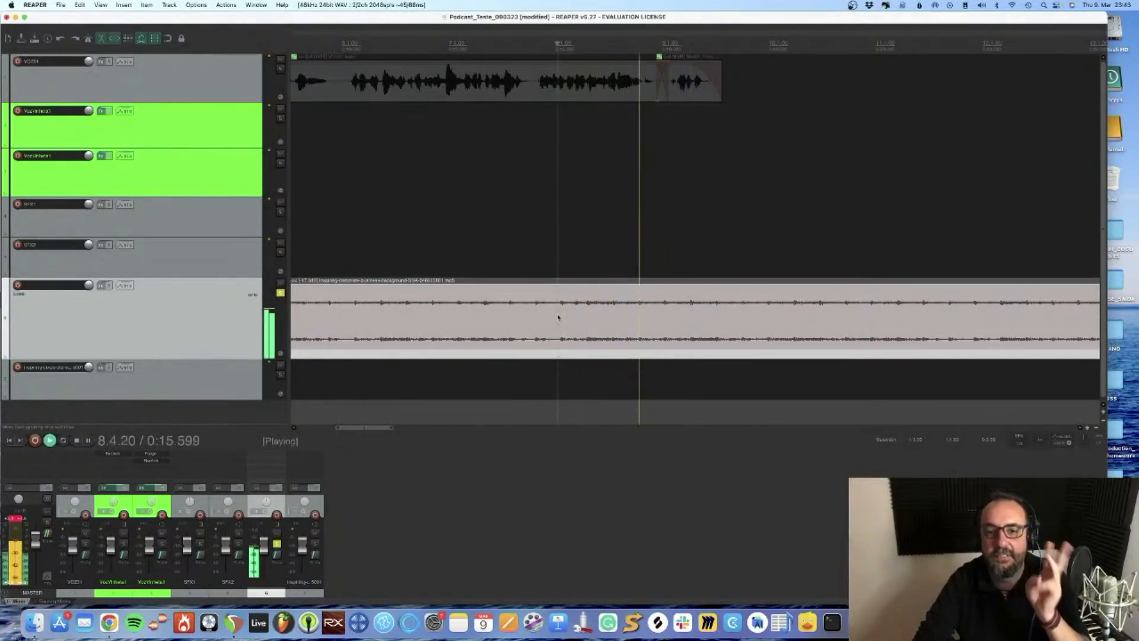
key(space)
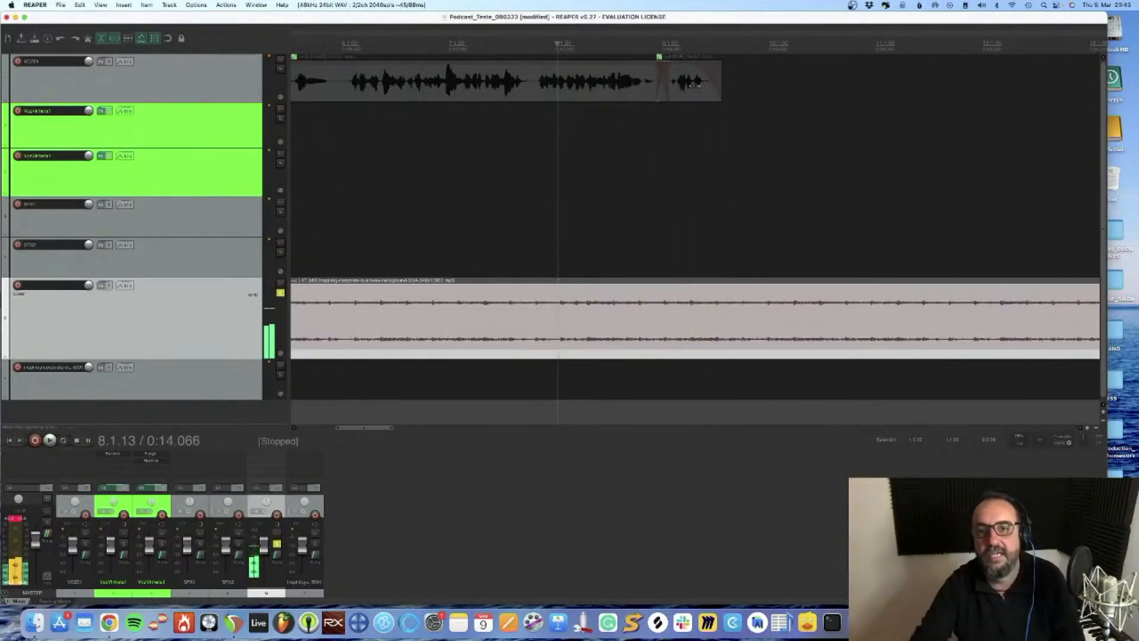
Split the background music at 0:16.555, near the end of the voice, and unsolo the music track
click(692, 310)
scroll(691, 311, up, 5)
click(687, 311)
key(s)
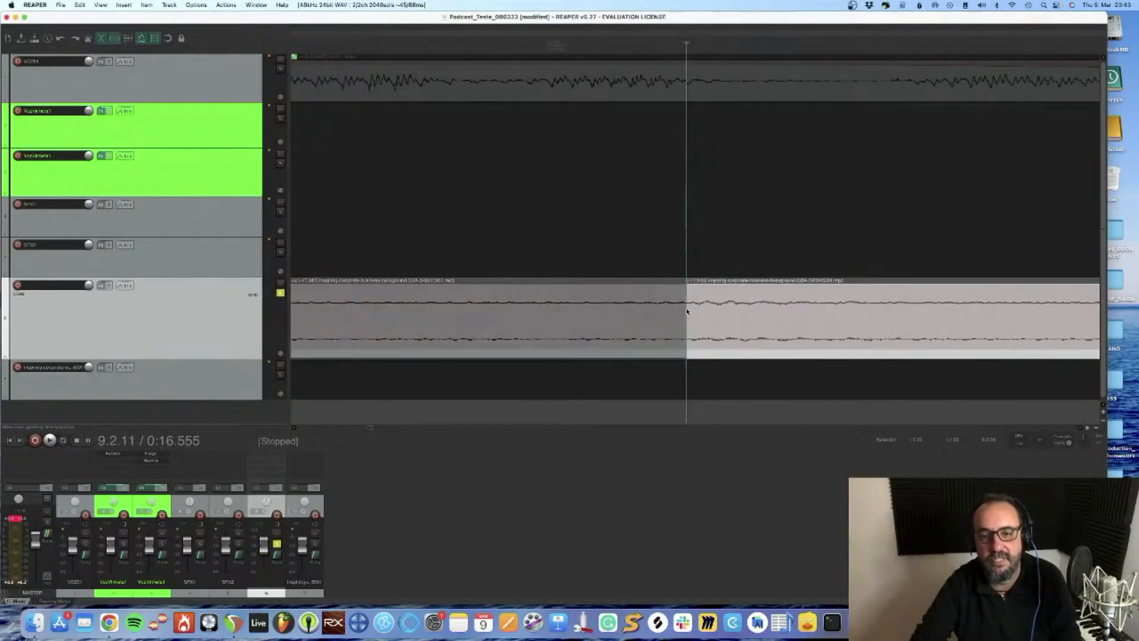
click(280, 293)
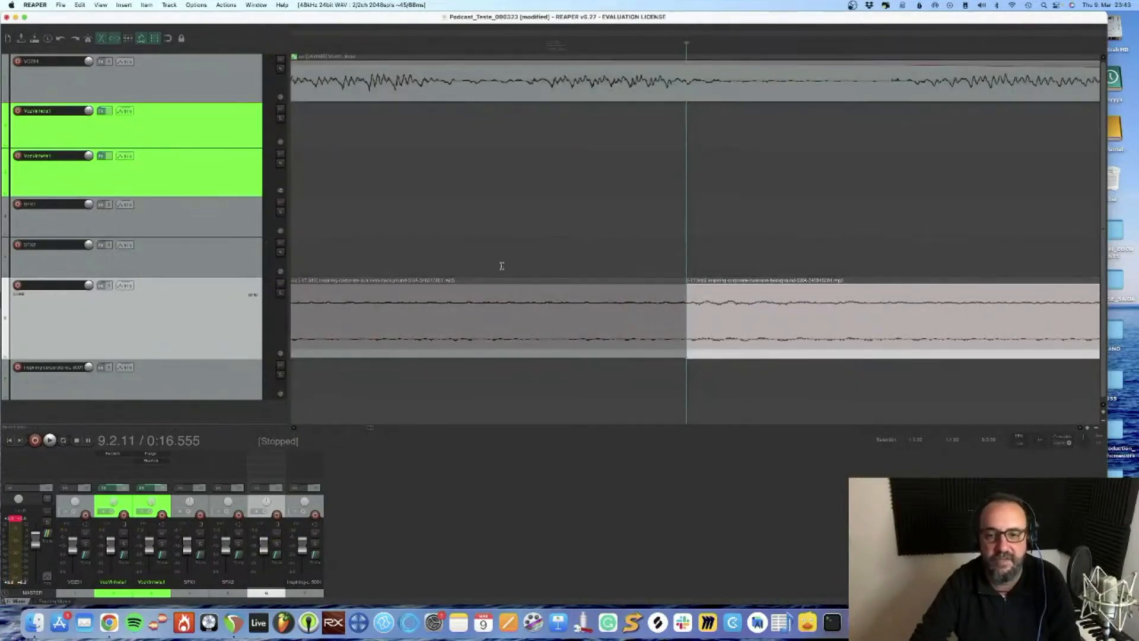
Inspect the remaining music and play the quieter passage from about 1:36 as a candidate for the ending
scroll(502, 266, down, 8)
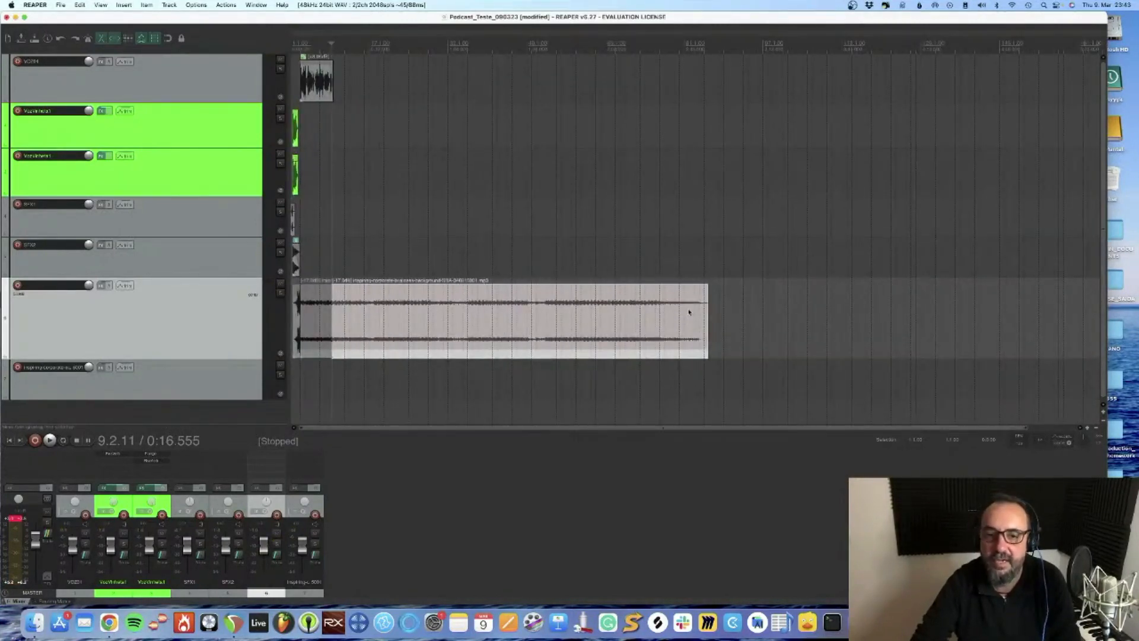
click(688, 311)
scroll(689, 312, up, 4)
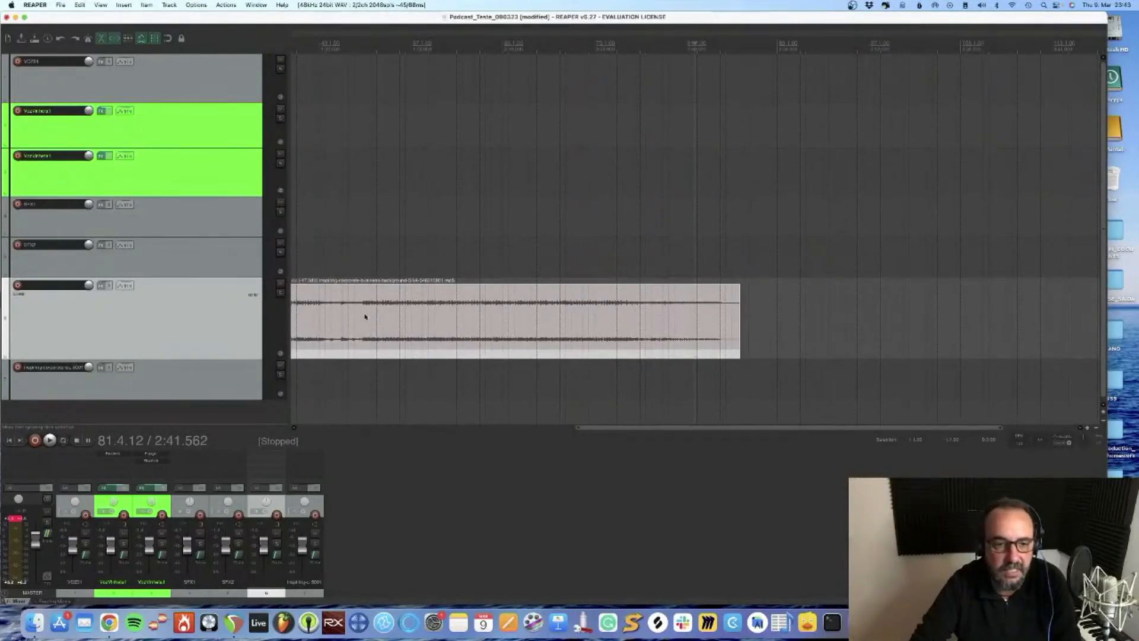
click(316, 311)
scroll(316, 311, up, 3)
key(space)
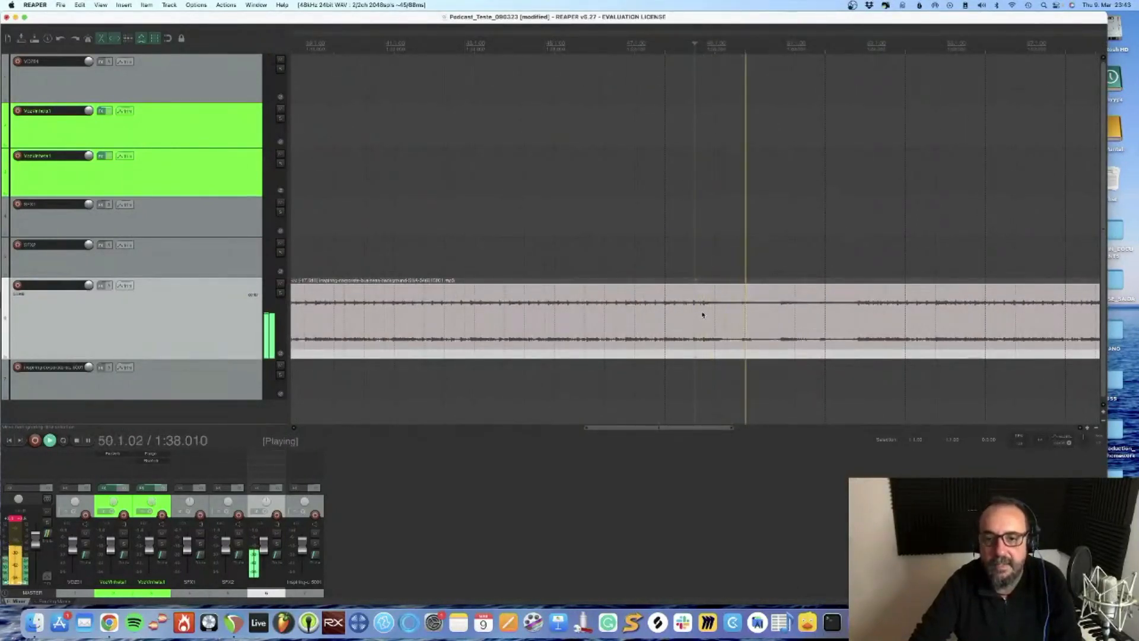
key(space)
scroll(702, 314, up, 3)
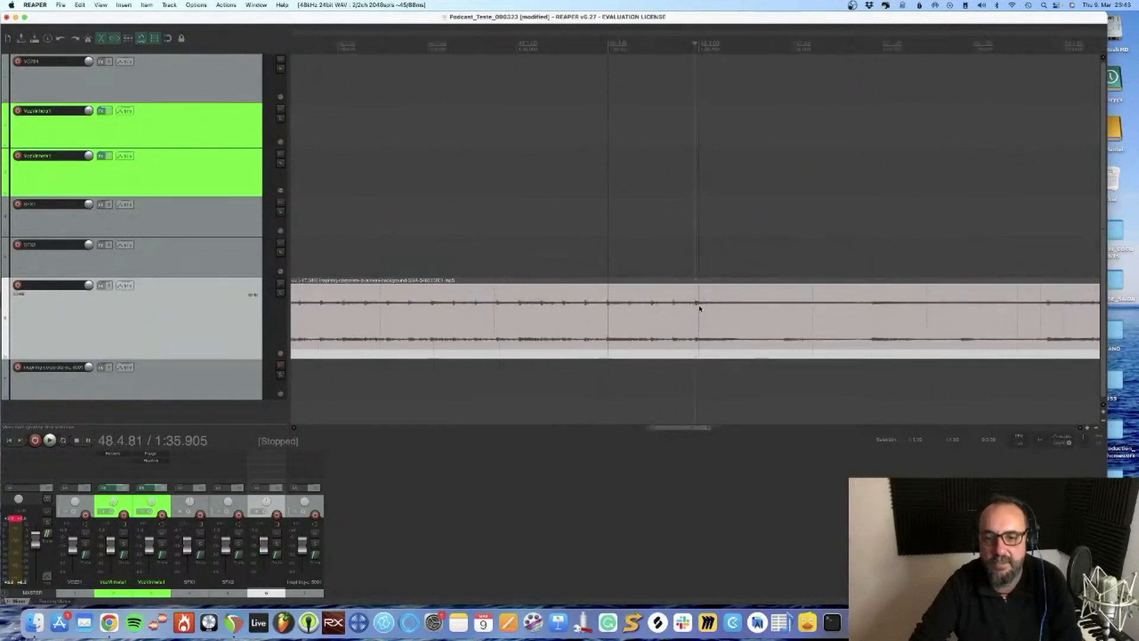
Listen to the final seconds of the music from about 2:44 as another candidate for the ending
scroll(699, 308, down, 3)
scroll(700, 308, down, 2)
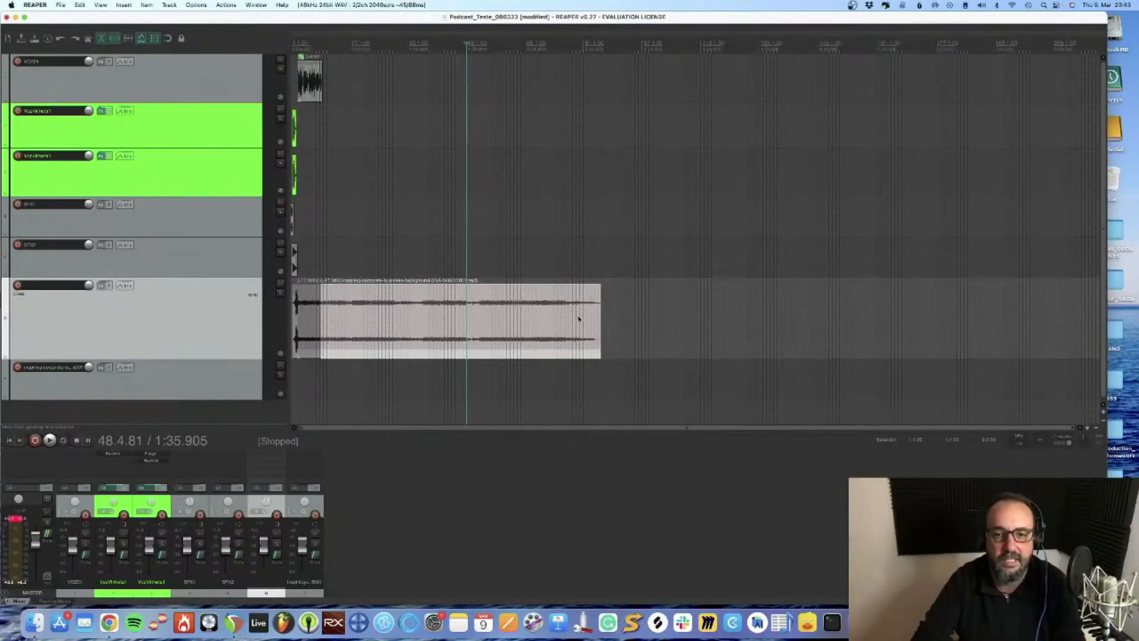
click(593, 314)
scroll(593, 313, up, 4)
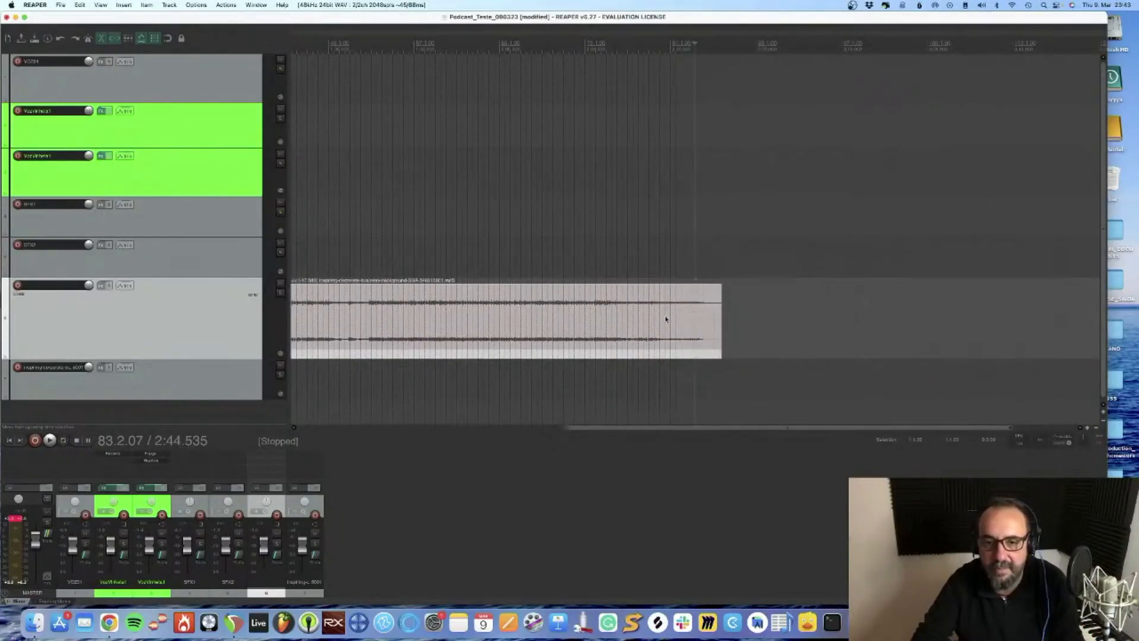
key(space)
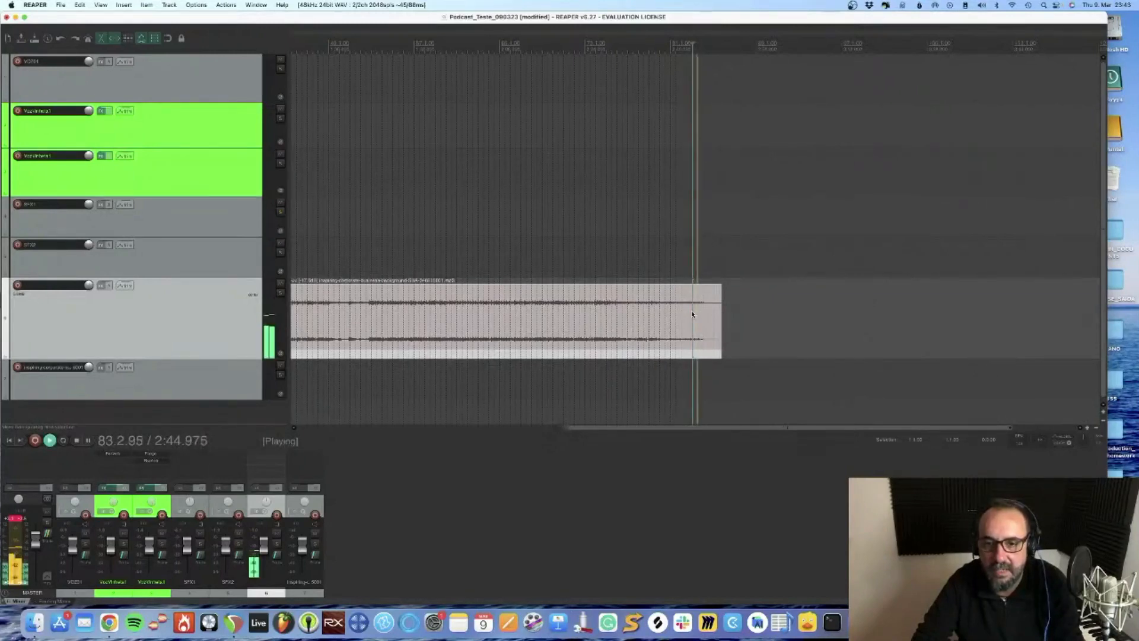
key(space)
Play the quieter passage of the music again from about 1:35 to find a cutting point for the ending
scroll(692, 314, up, 5)
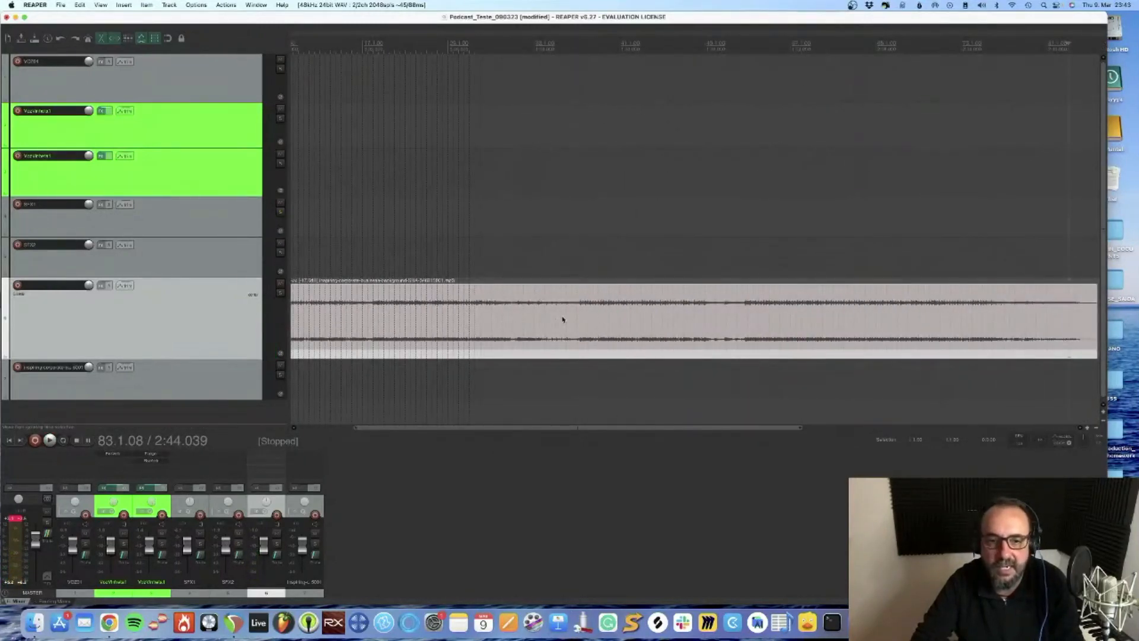
click(701, 318)
key(space)
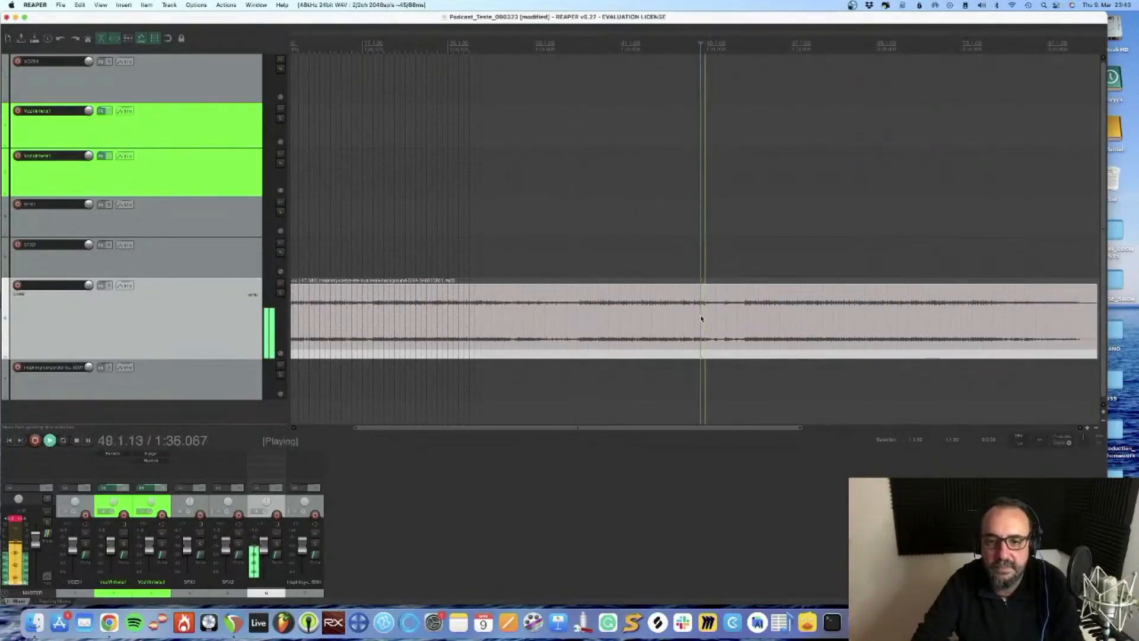
key(space)
Split the background music at about 1:35.5 and delete the section between the 0:16.555 cut and this split
scroll(704, 316, up, 5)
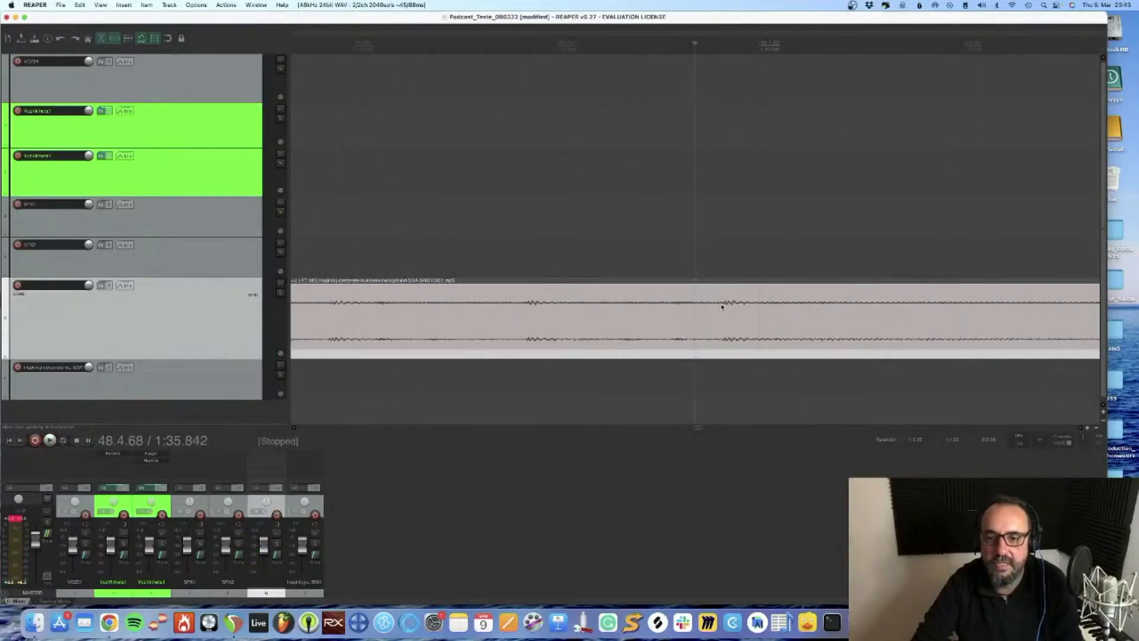
scroll(551, 323, down, 10)
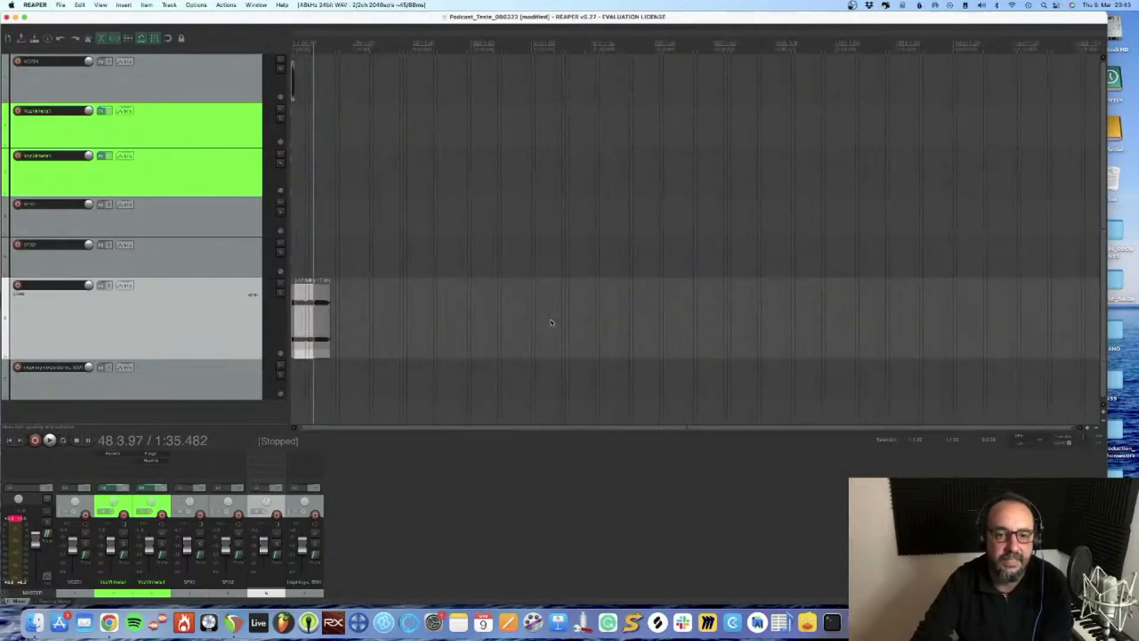
scroll(551, 323, up, 8)
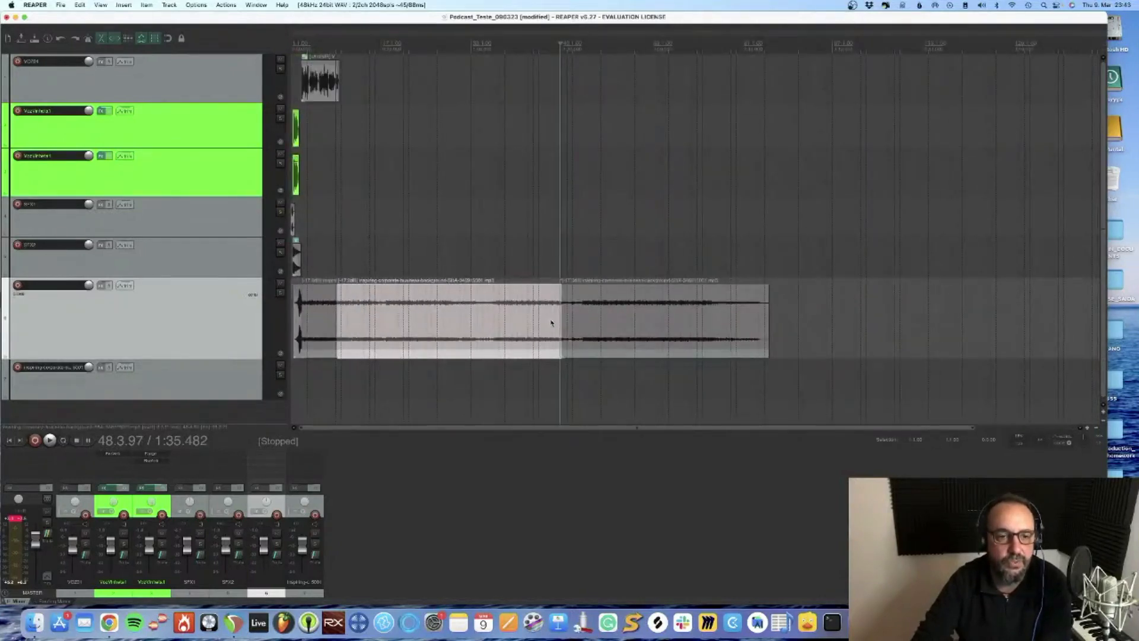
click(560, 318)
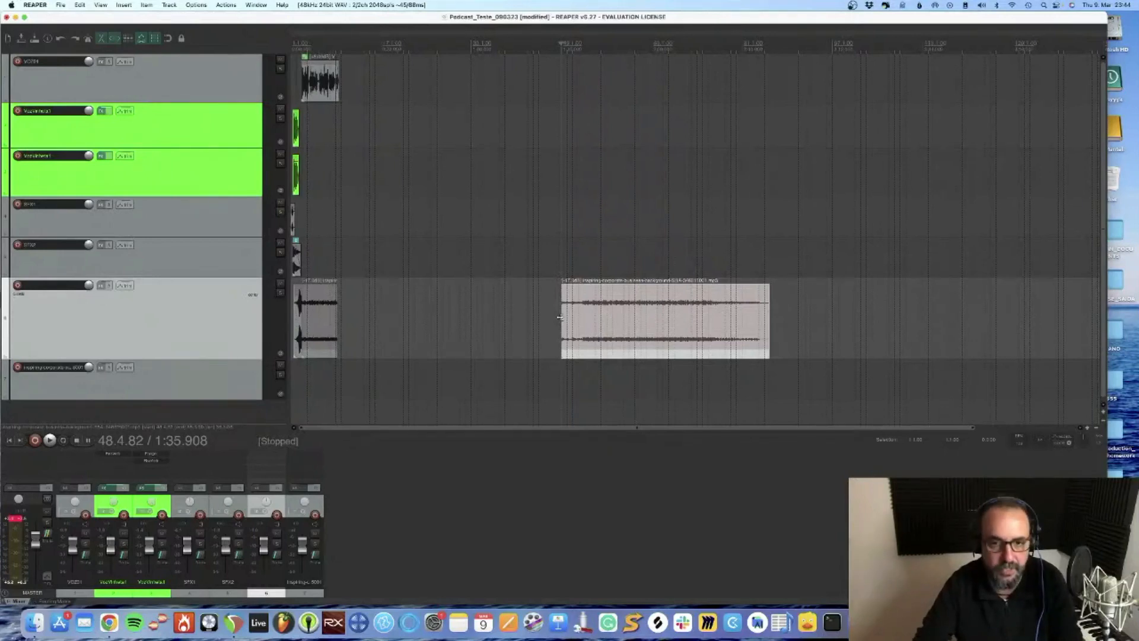
Cut the remaining music section and paste it at 0:16.555, directly after the music under the voice
key(Delete)
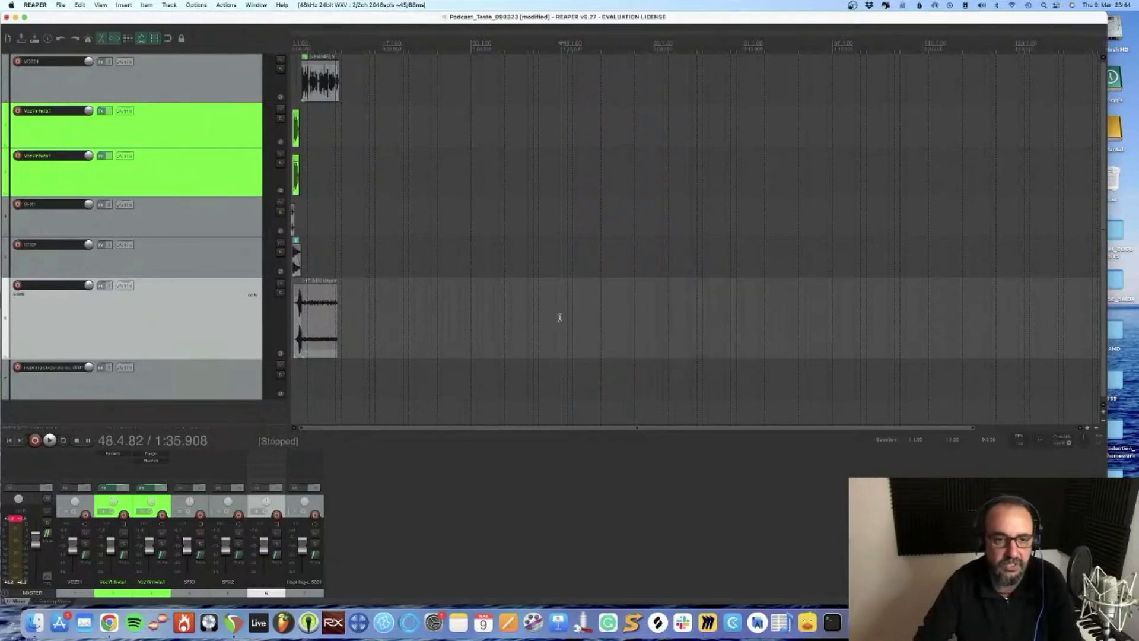
click(335, 319)
scroll(335, 319, up, 8)
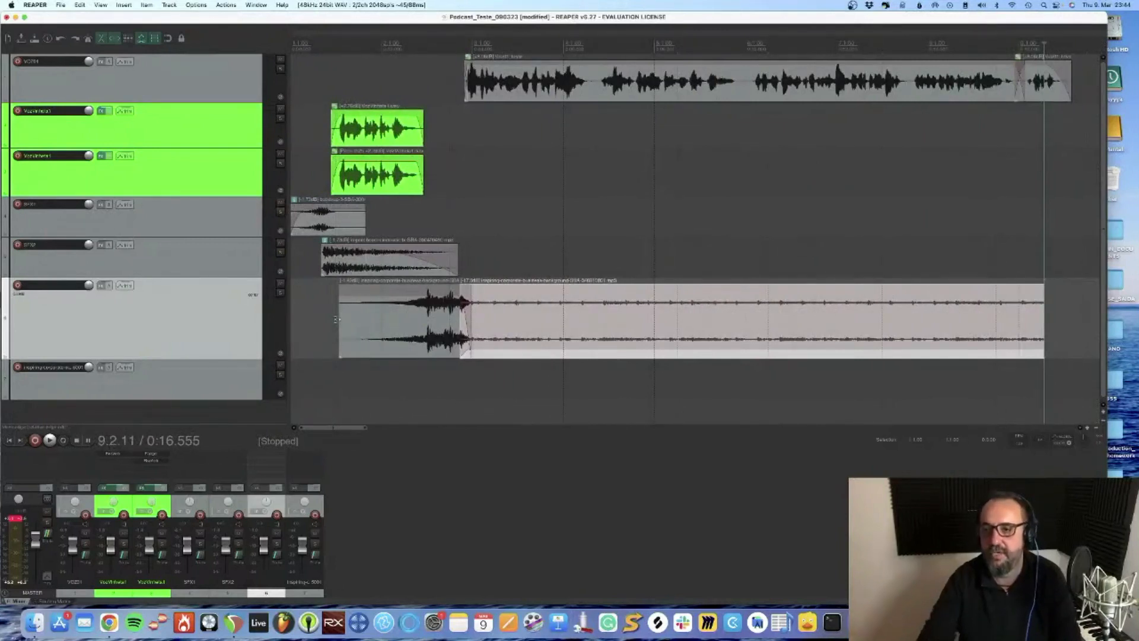
key(super+v)
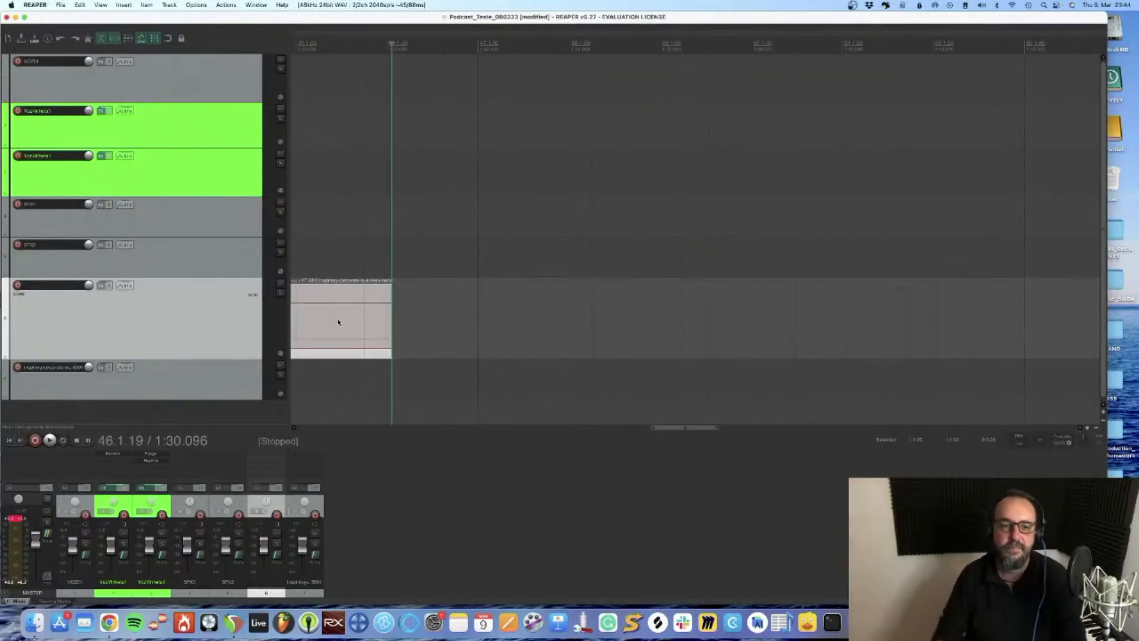
scroll(394, 303, left, 10)
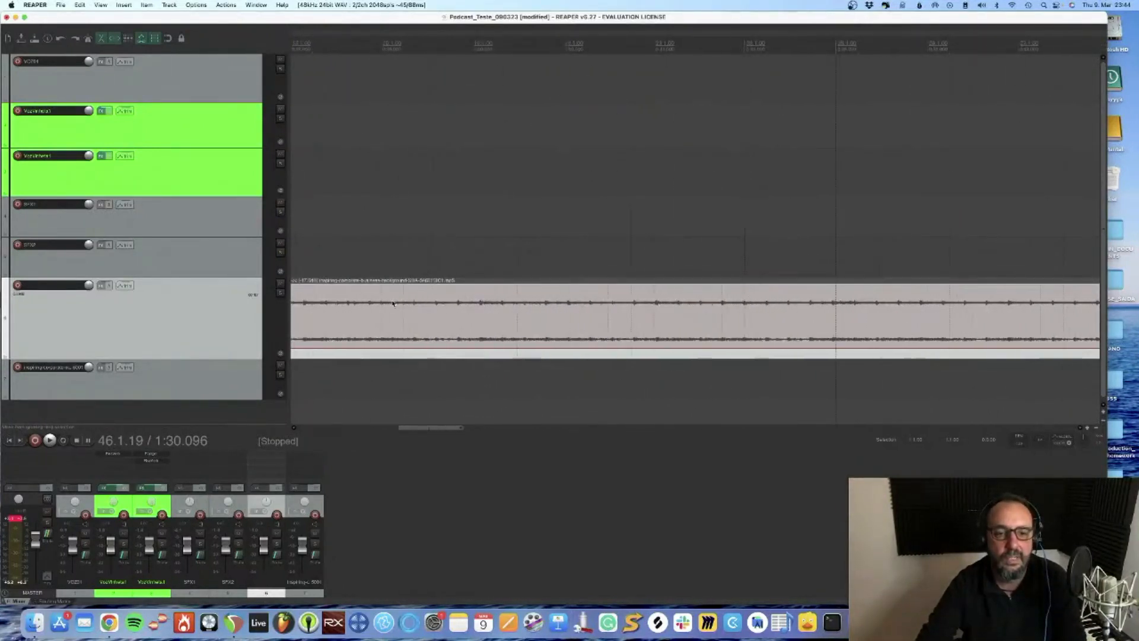
scroll(394, 303, down, 5)
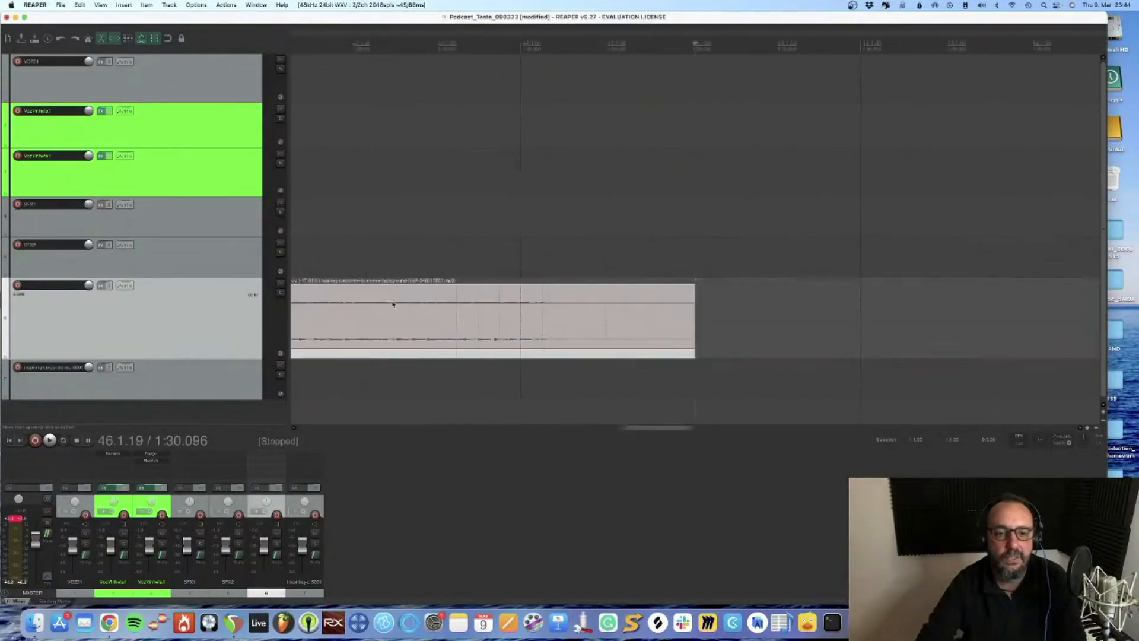
Solo the music track and play across the new joint from about 0:15 to find where the music should end
click(348, 323)
scroll(349, 322, up, 6)
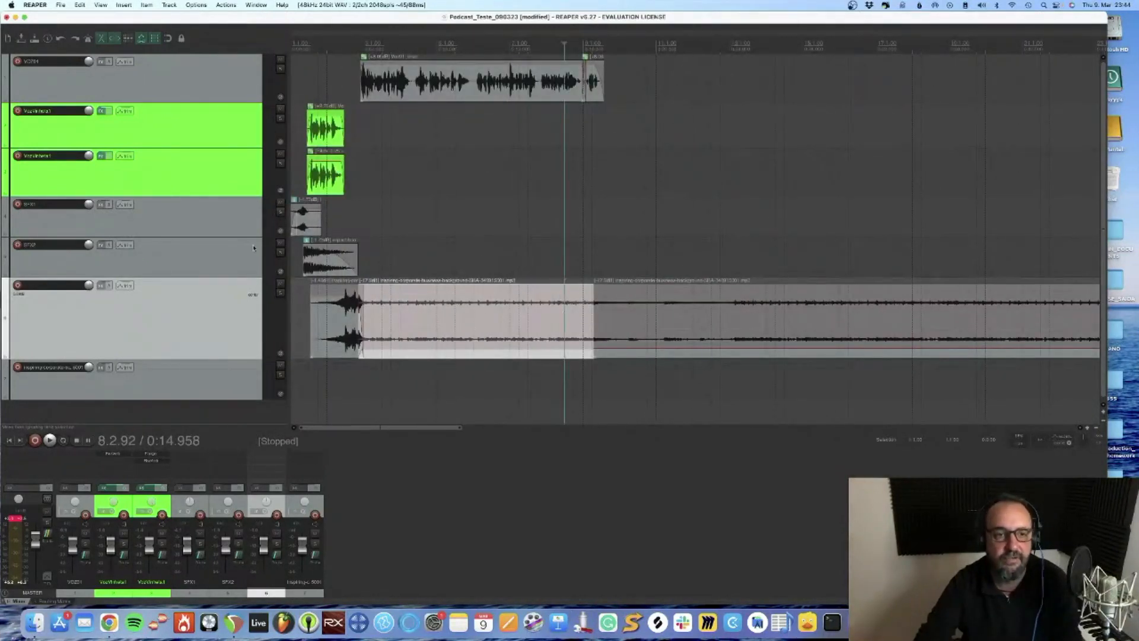
key(space)
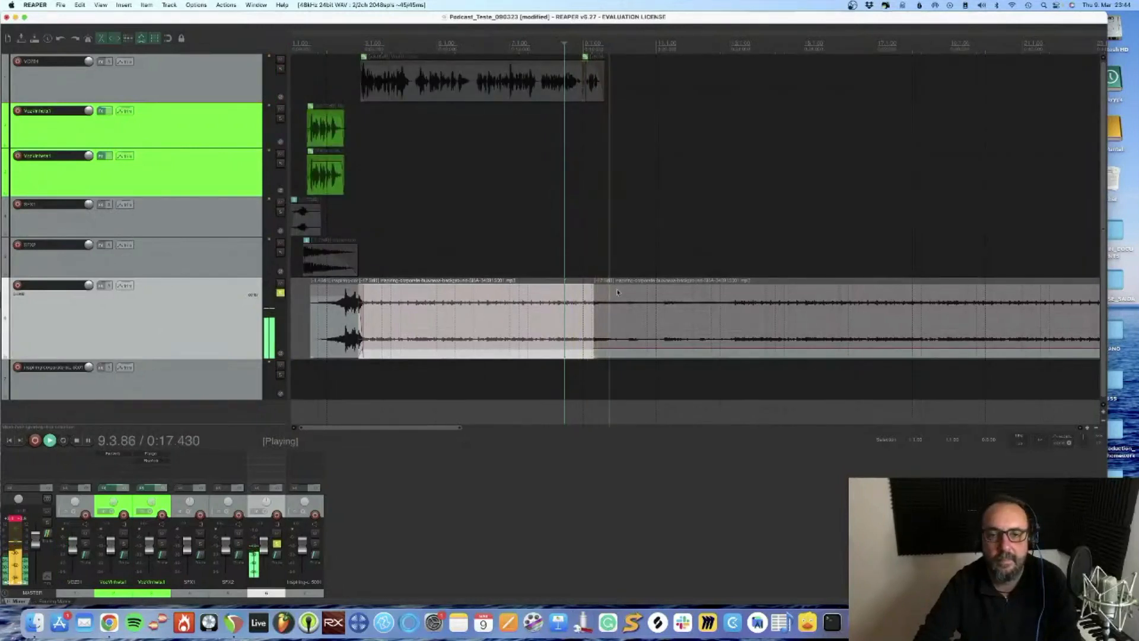
click(634, 324)
key(space)
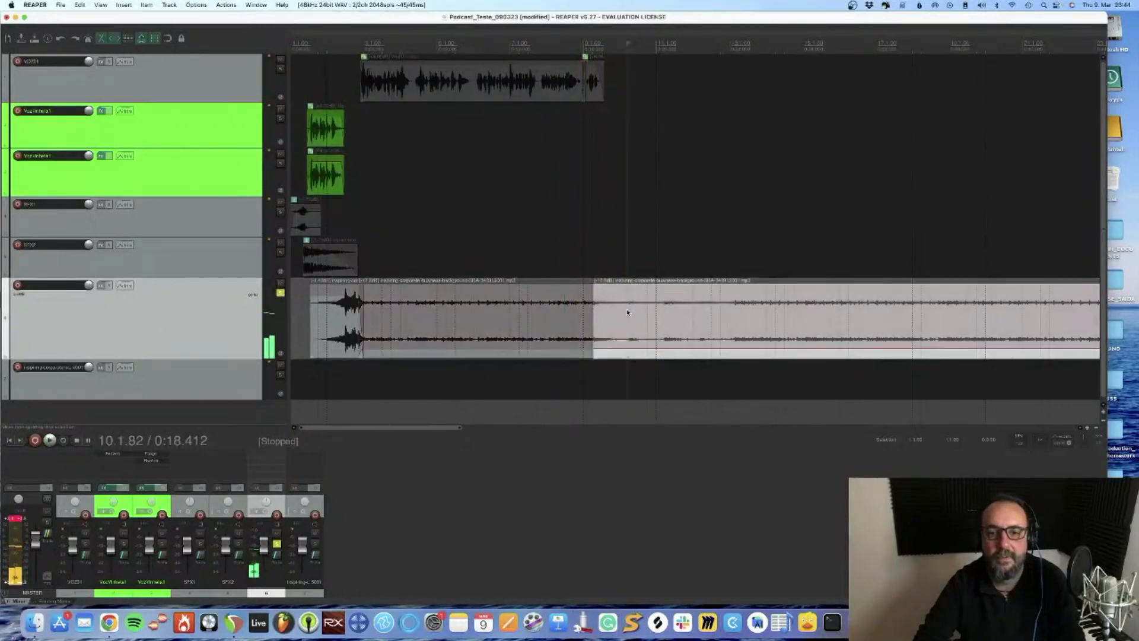
Split the music at 0:18.476, delete everything after it, and add a fade-out to the short closing section
scroll(628, 311, up, 3)
click(698, 306)
key(s)
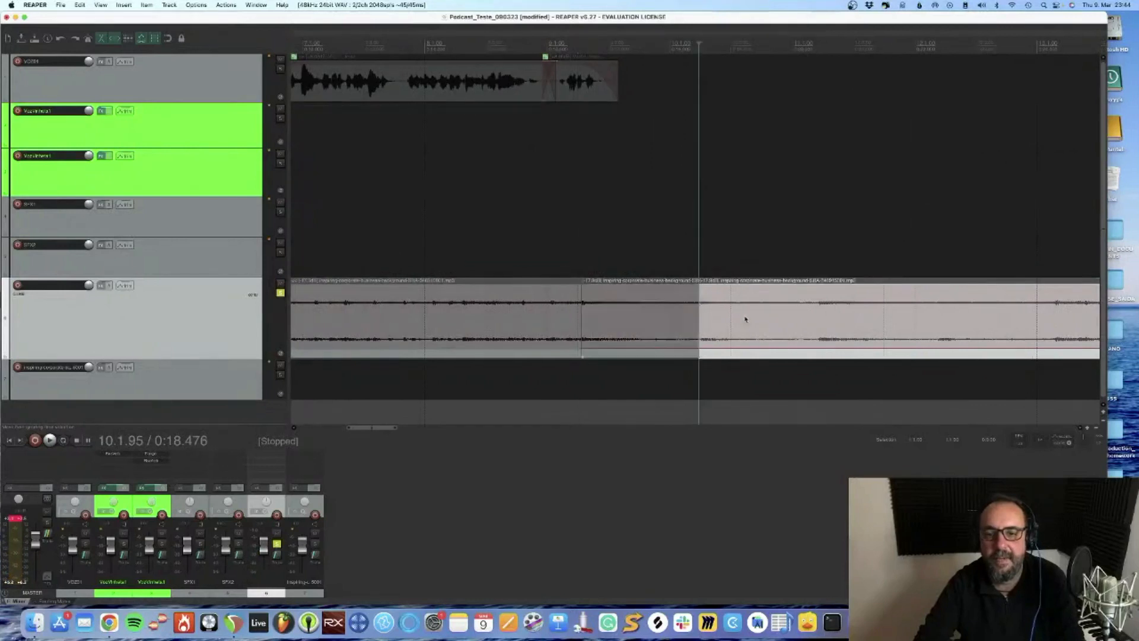
key(Delete)
drag(698, 287, 590, 350)
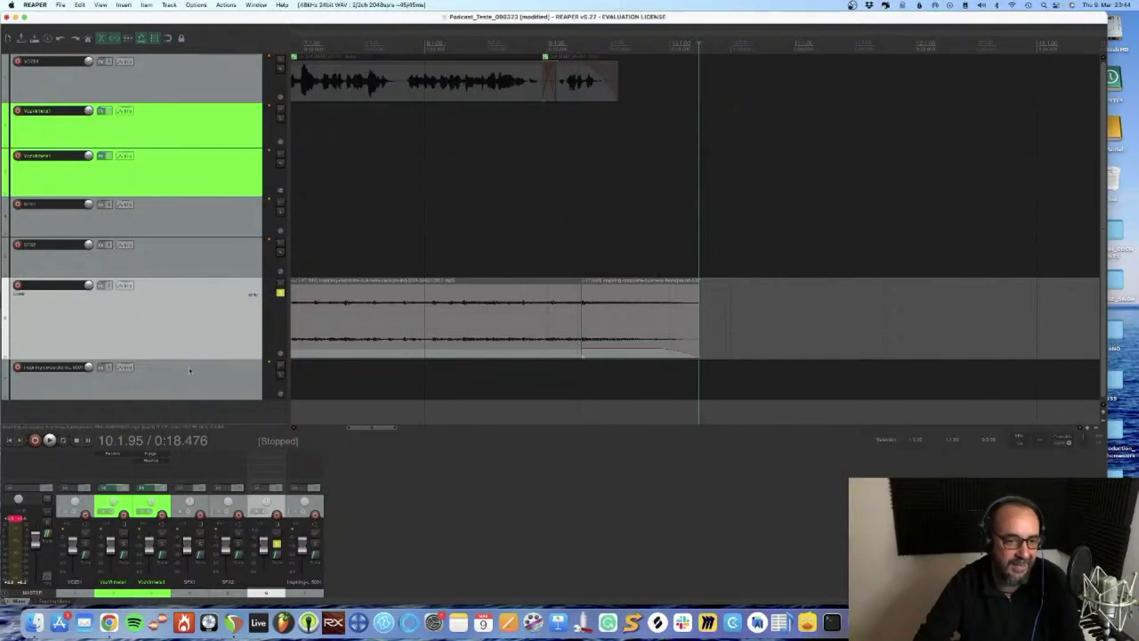
Listen to the soloed music's joint and fade-out, and trim the end of the closing section slightly shorter
drag(172, 276, 172, 265)
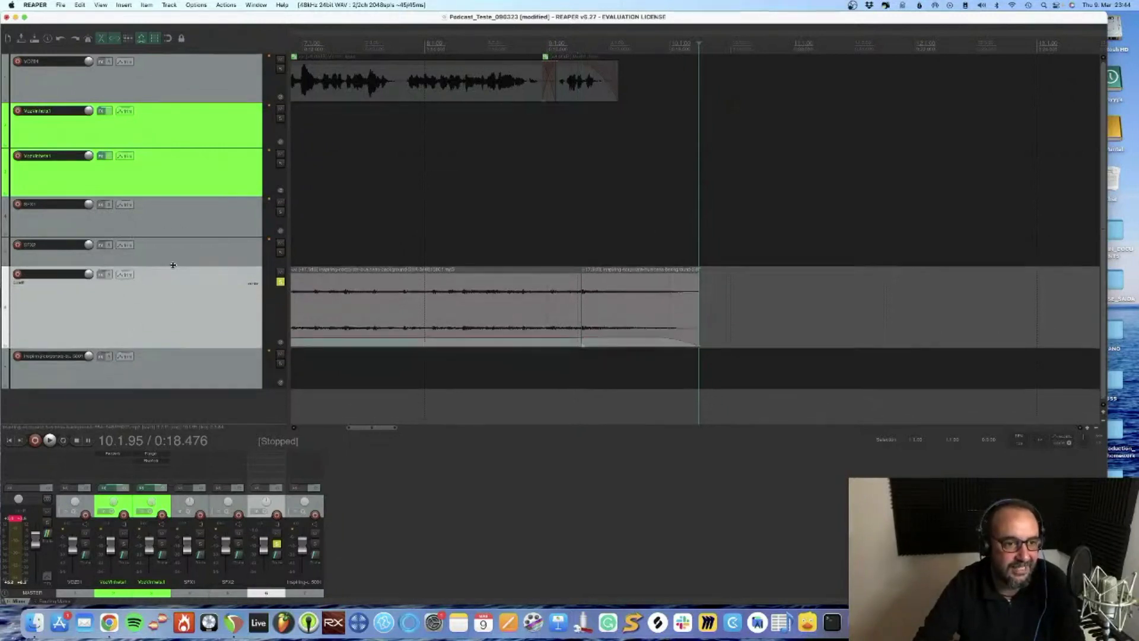
click(447, 300)
key(space)
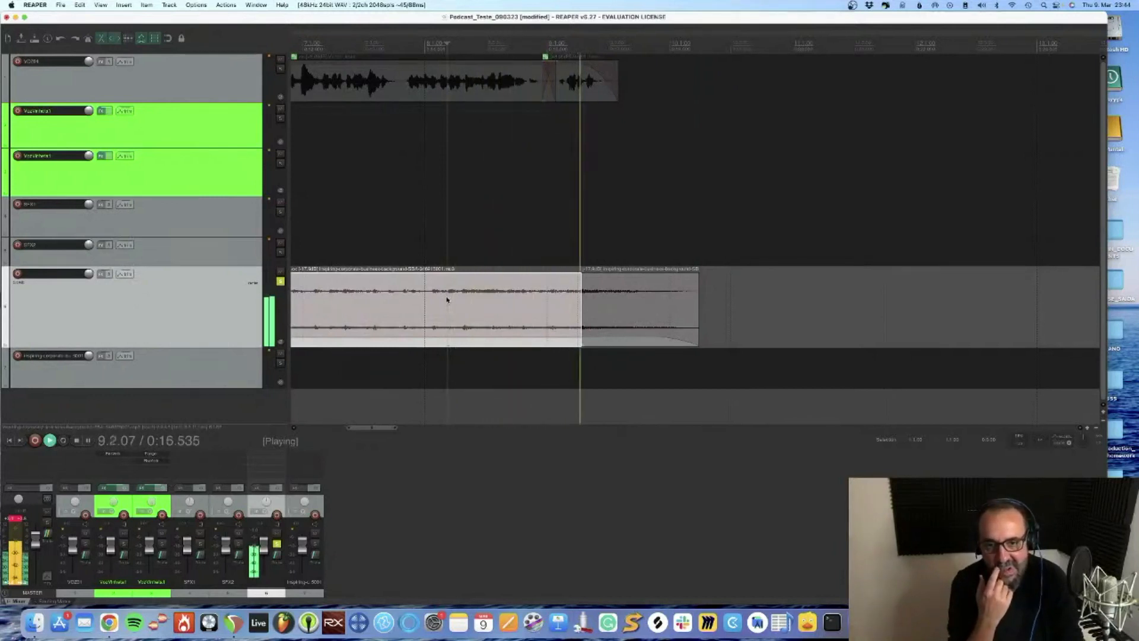
key(space)
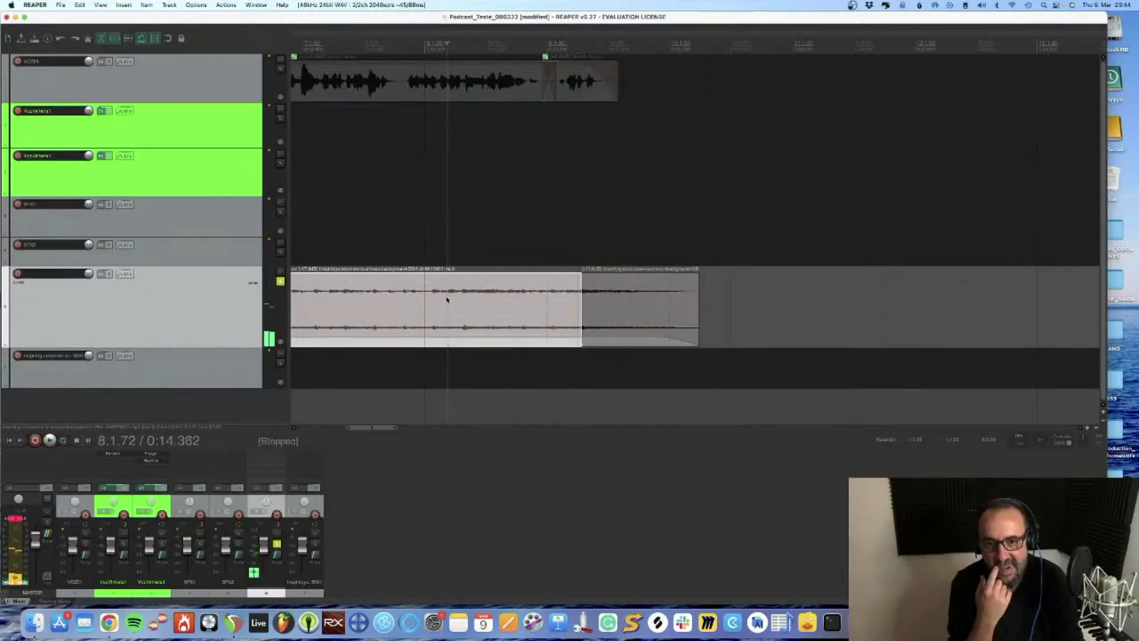
drag(698, 304, 691, 303)
click(553, 309)
key(space)
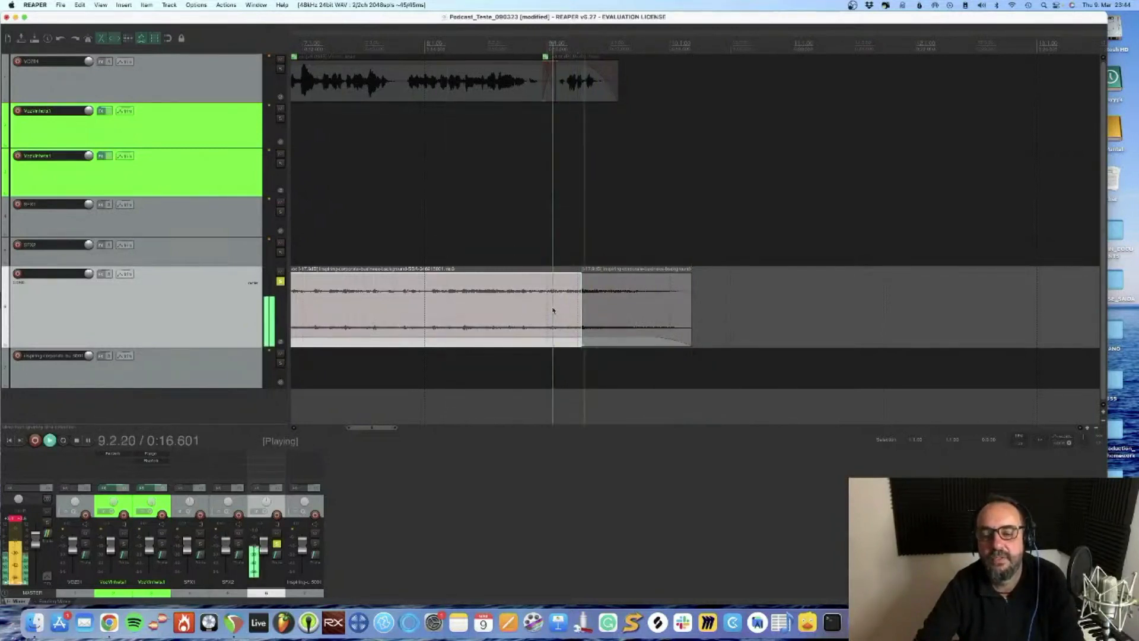
key(space)
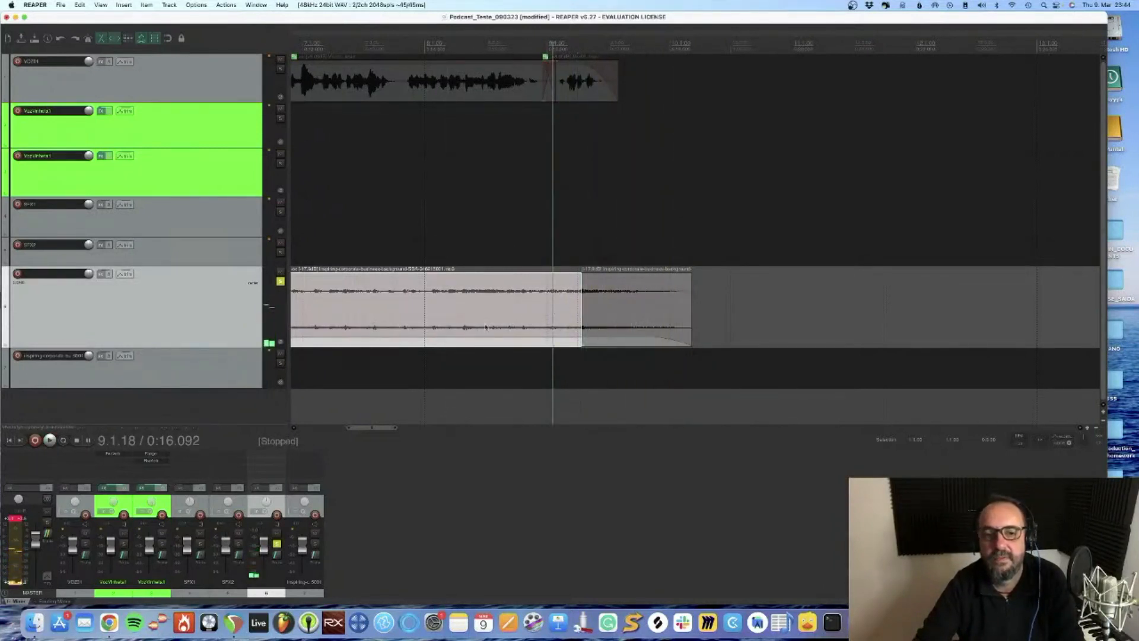
Unsolo the music track and play the end of the voice together with the music from 0:14.340
click(279, 283)
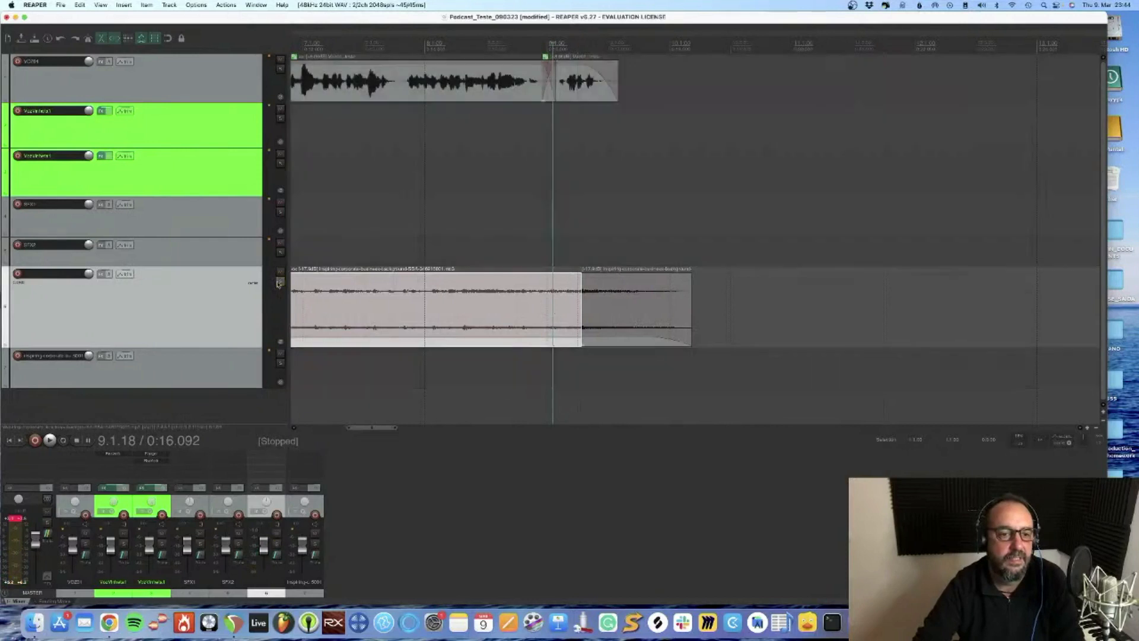
click(445, 125)
key(space)
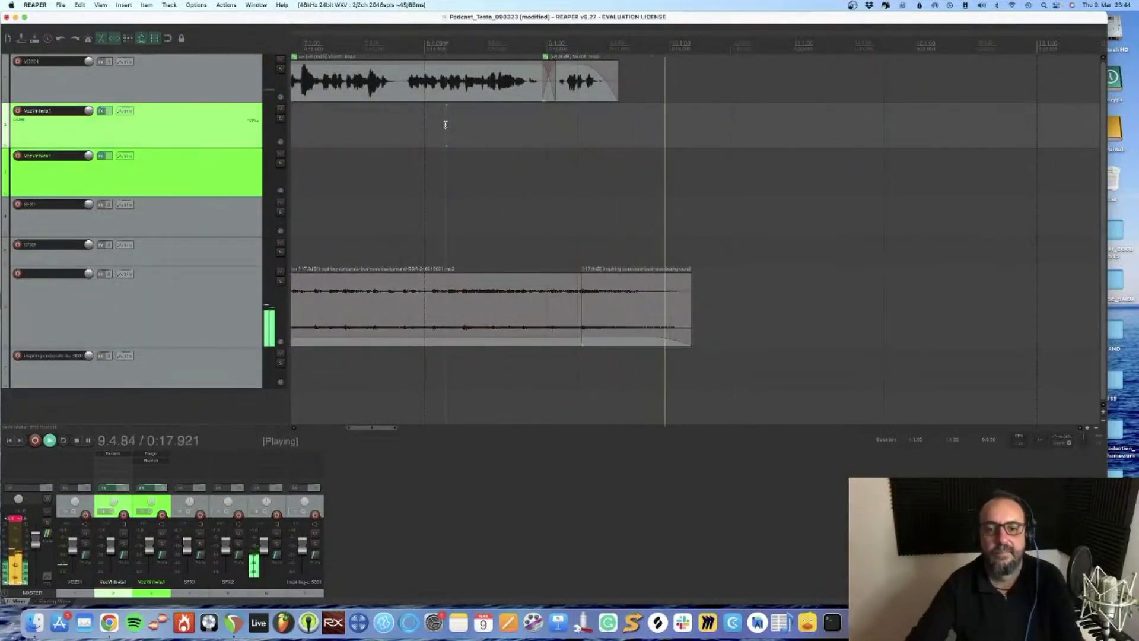
key(space)
Raise the closing music section's volume, extend its start slightly into the previous section, and listen to the ending
drag(611, 335, 579, 312)
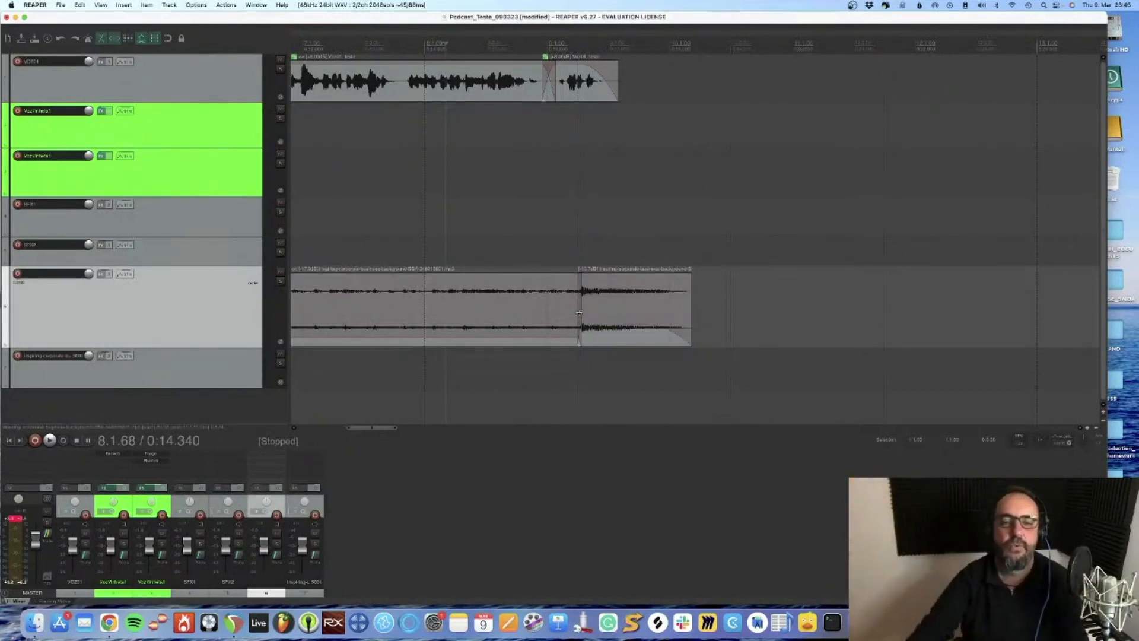
key(space)
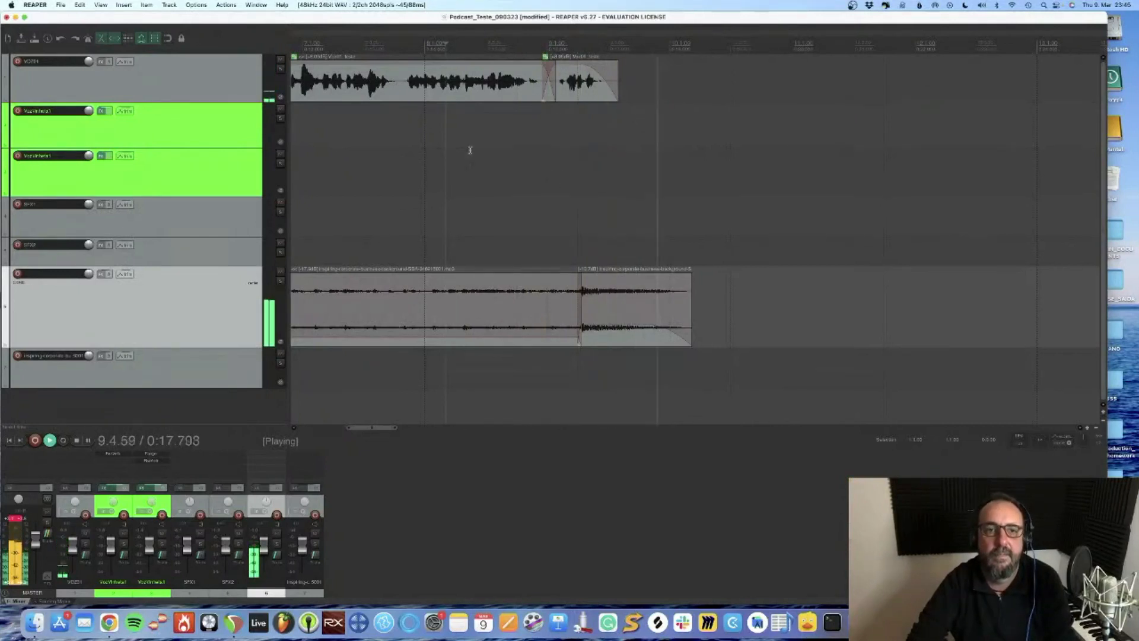
key(space)
Split the voice in its pauses at 0:06.686 and 0:09.848, shifting the part after each split slightly earlier with a short crossfade
scroll(466, 145, up, 3)
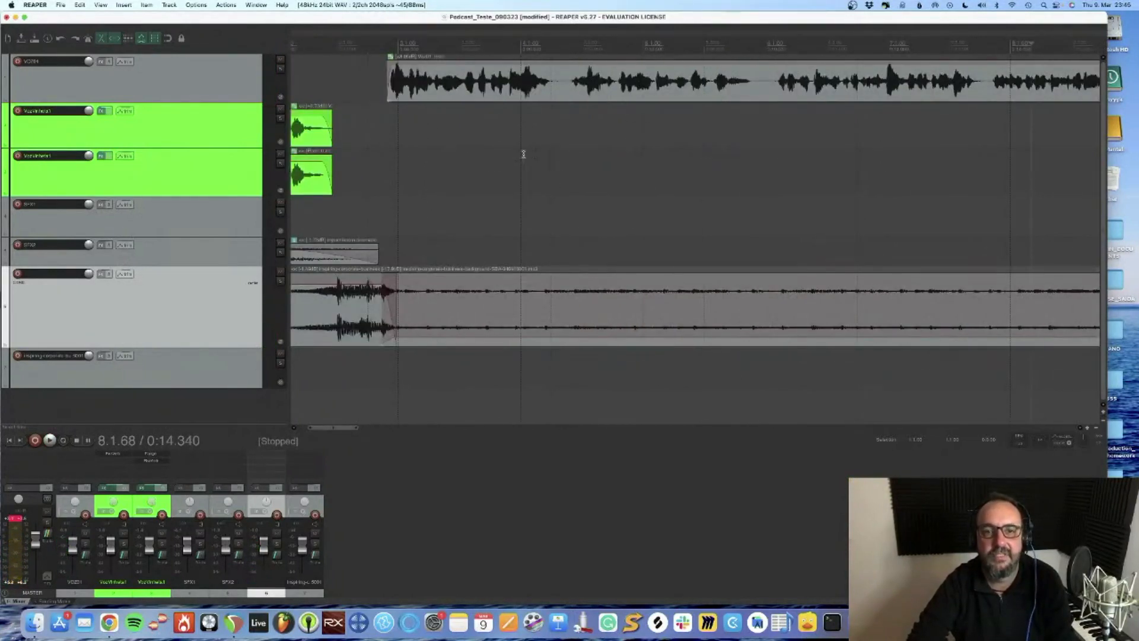
click(564, 92)
key(s)
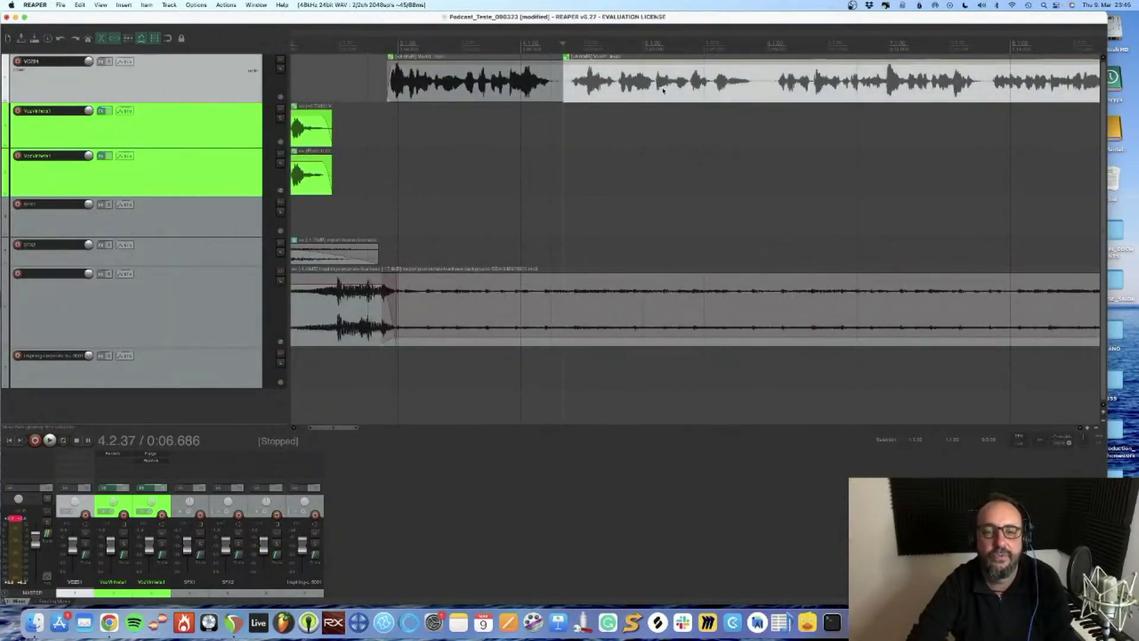
drag(663, 91, 658, 91)
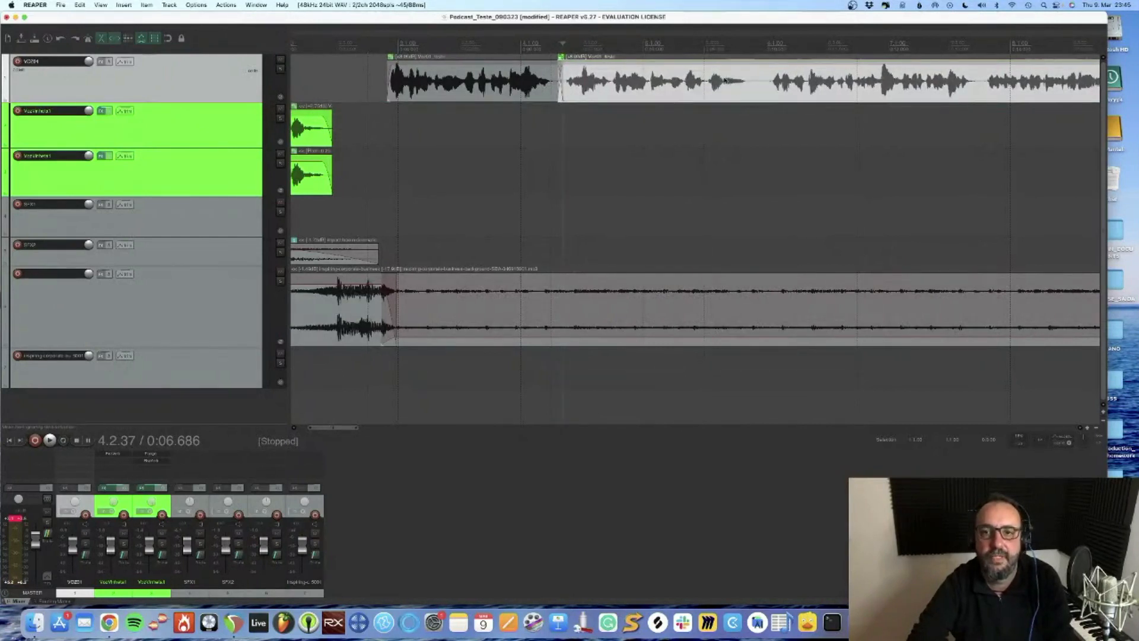
click(756, 84)
key(s)
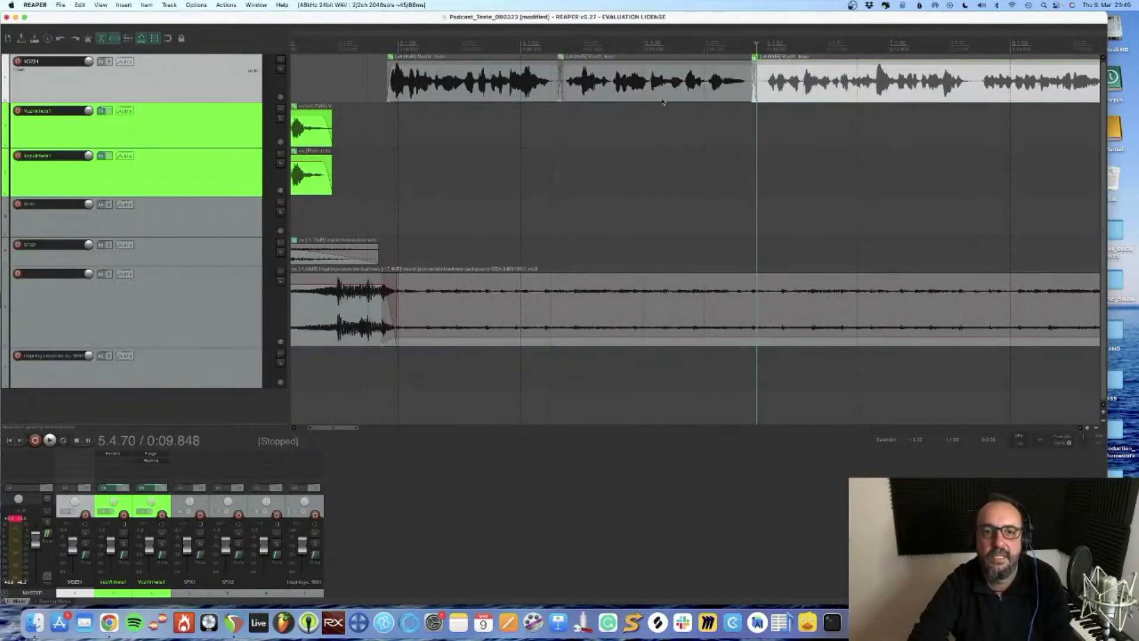
Split the voice in the pause at 0:13.416 and shift the remaining voice parts slightly earlier with a short crossfade
scroll(510, 86, down, 4)
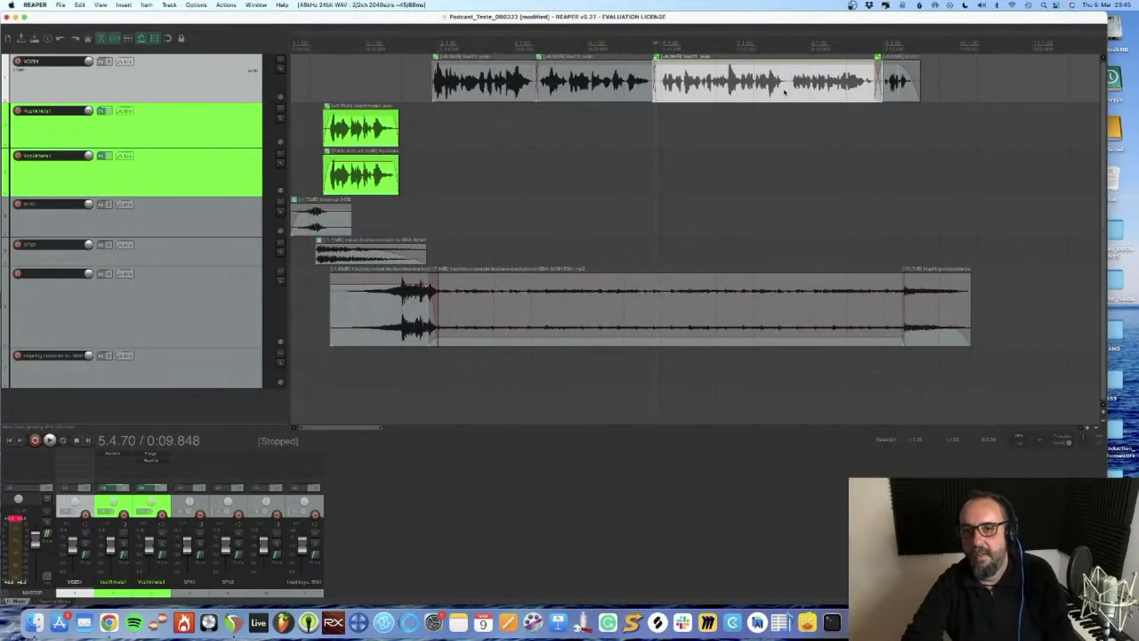
scroll(795, 87, up, 3)
click(685, 87)
key(s)
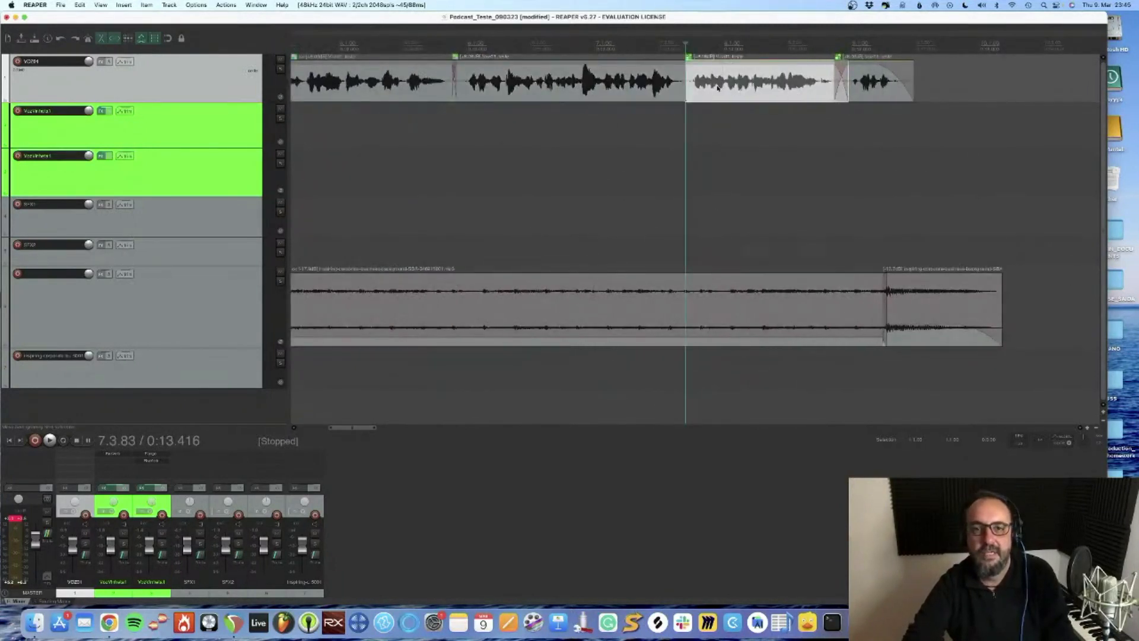
Play the ending from 0:15.291, move the closing music section to the track below, and adjust both clips' edges at the joint
click(805, 168)
key(space)
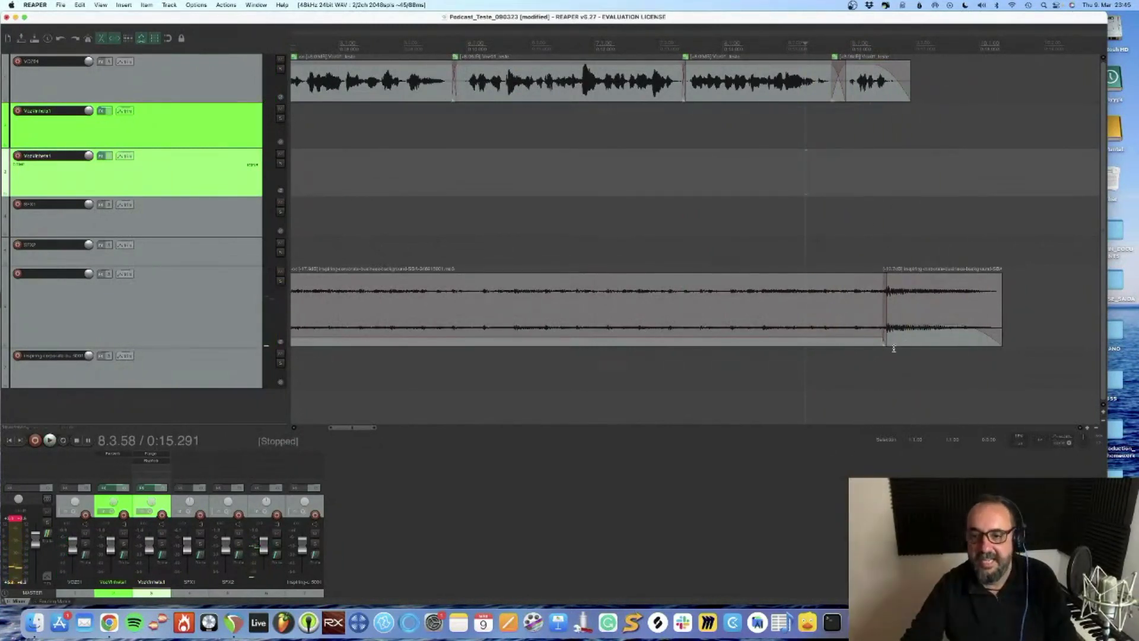
drag(895, 344, 896, 369)
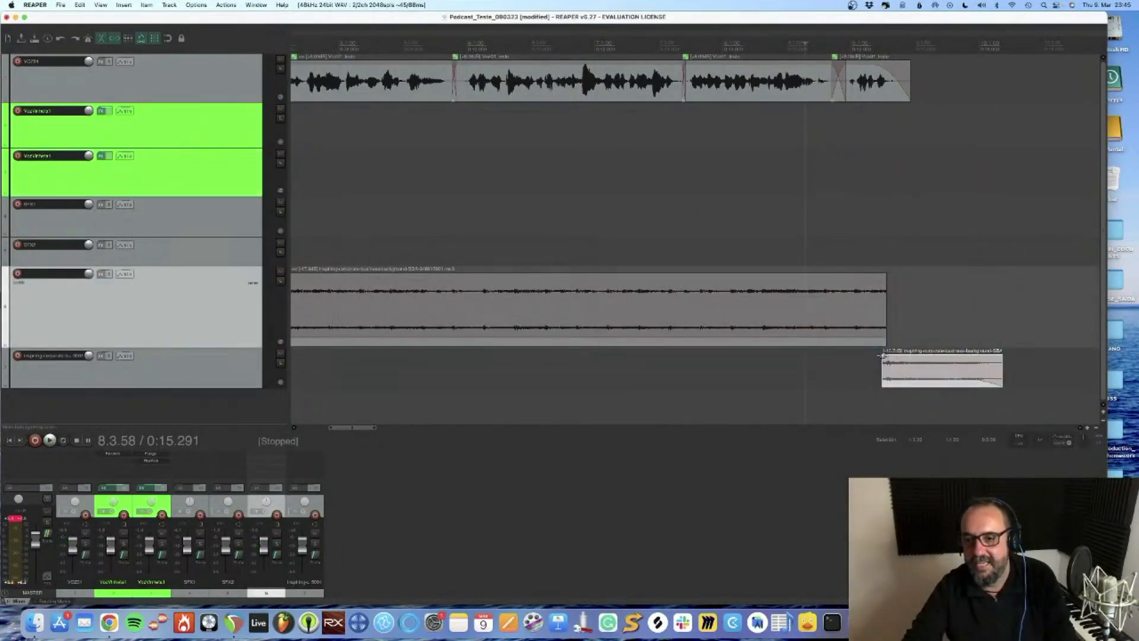
click(882, 355)
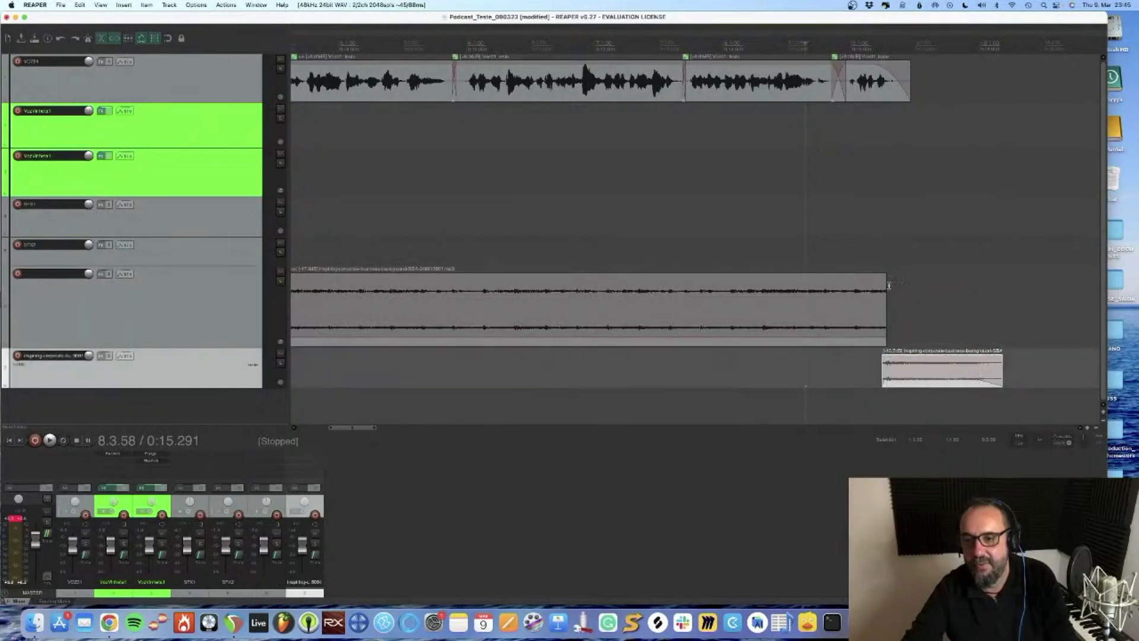
click(884, 277)
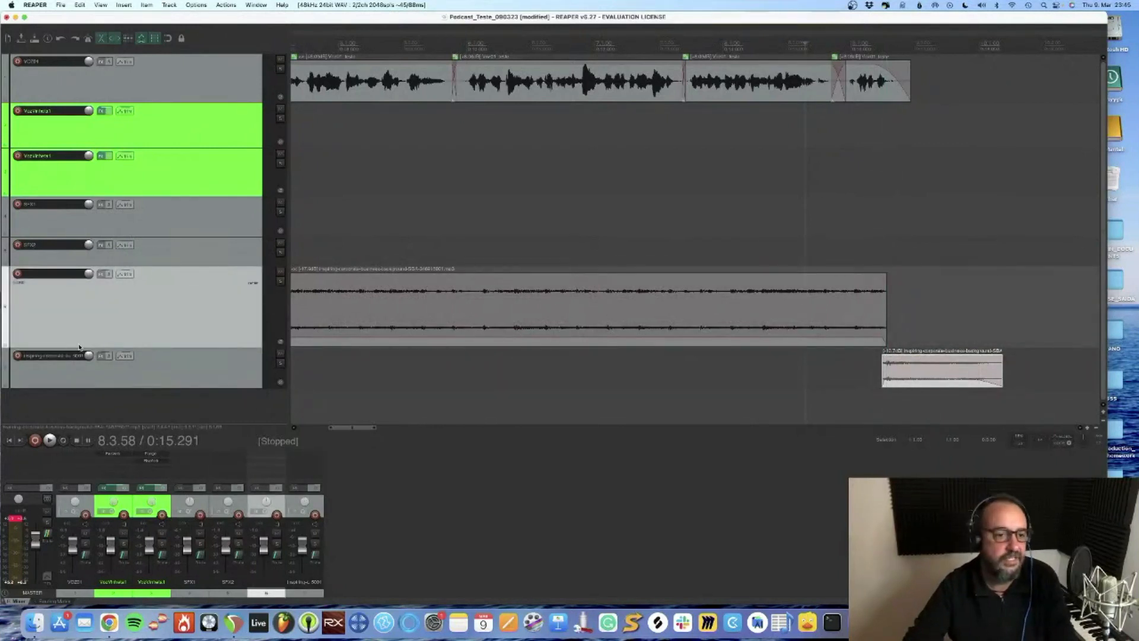
Add ReaVerb to the closing music track, load its first user preset, and lower the wet level
click(103, 357)
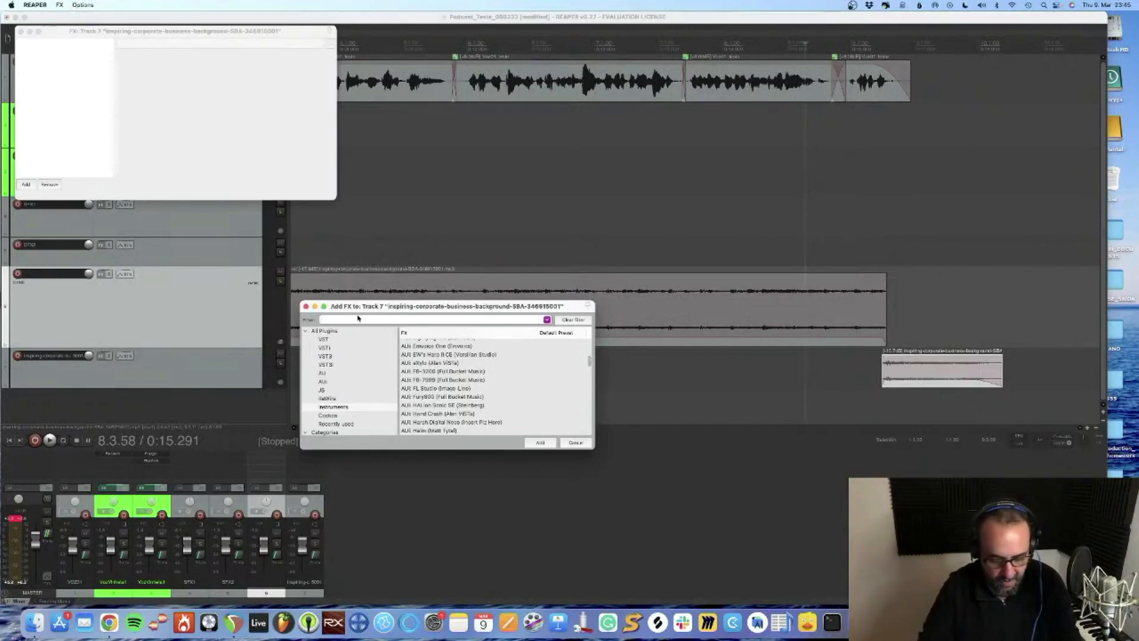
key(Return)
click(180, 54)
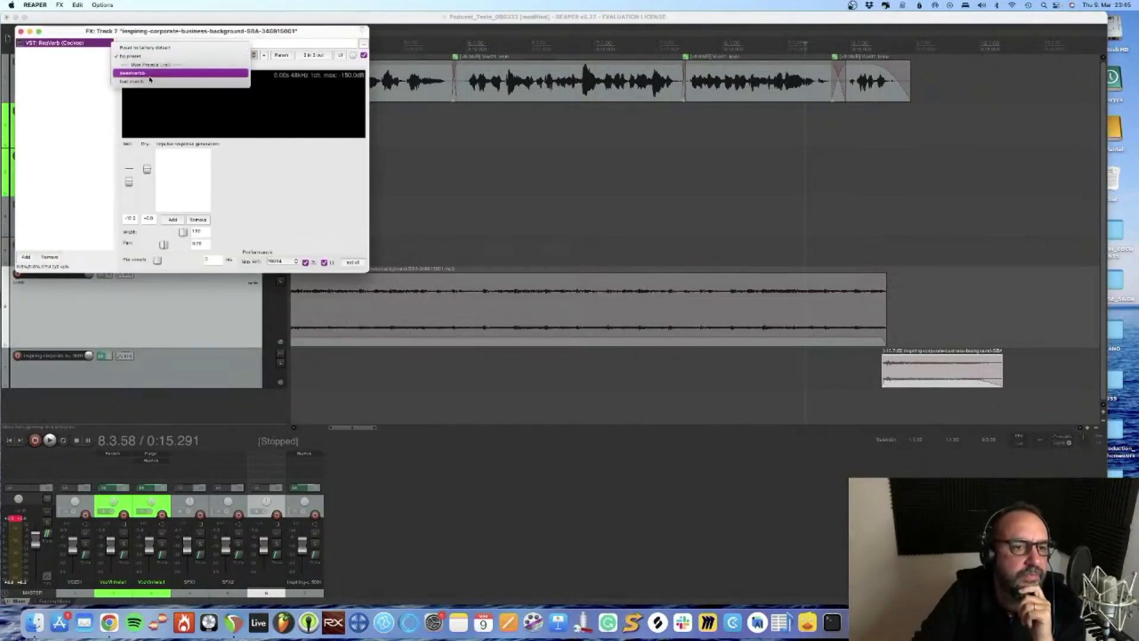
click(149, 74)
click(131, 189)
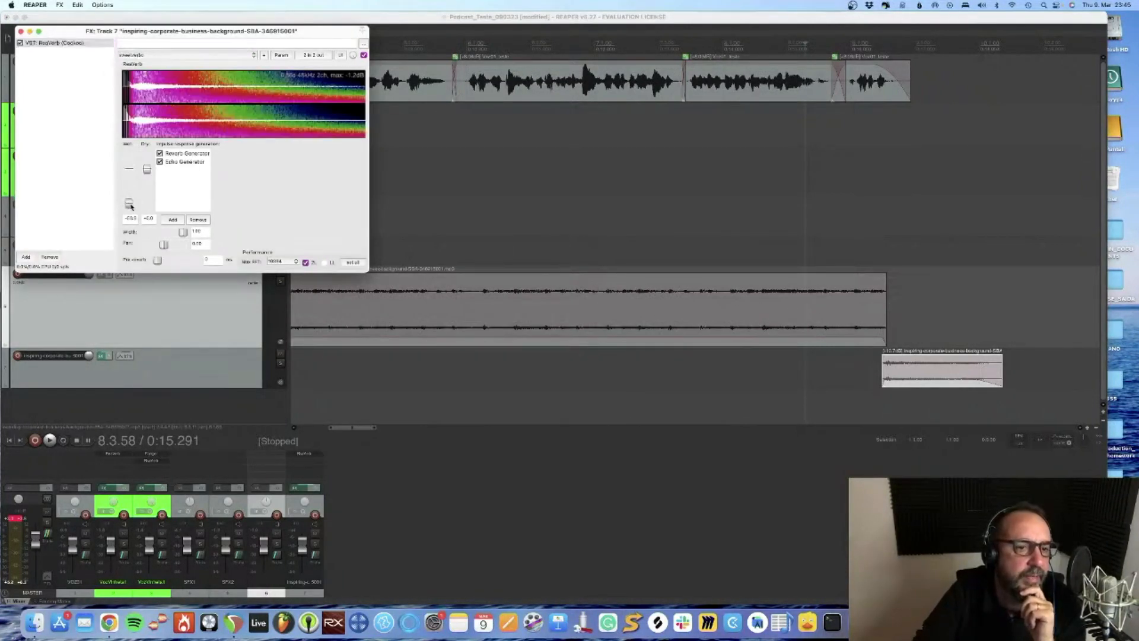
Solo the closing music track, raise ReaVerb's wet level slightly while auditioning the ending, and remove the solo
click(279, 364)
key(space)
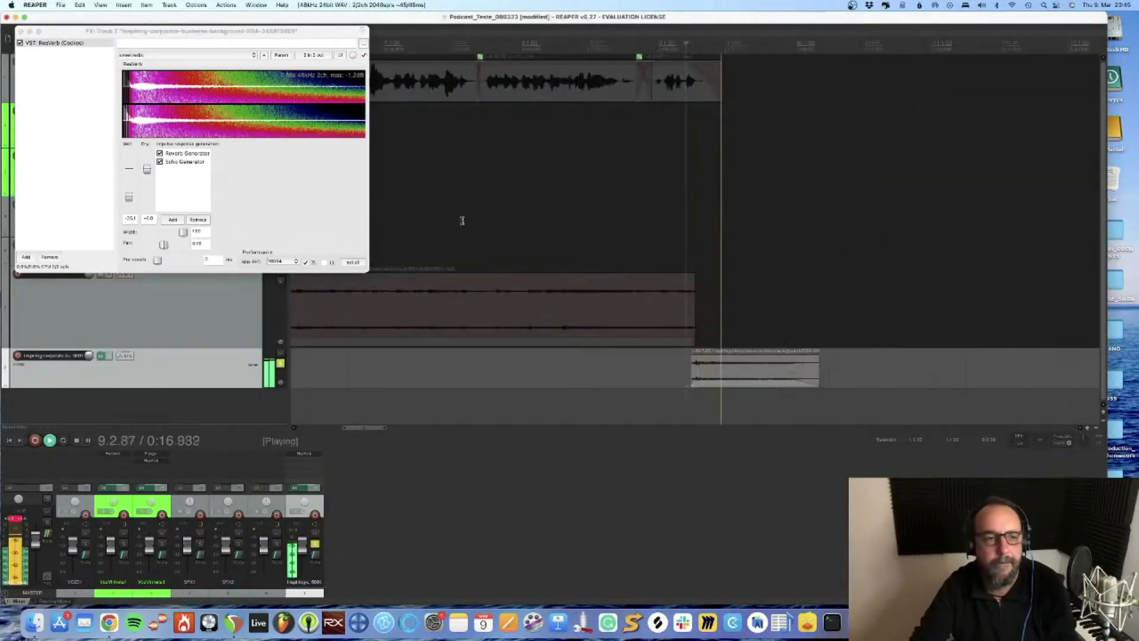
click(129, 196)
key(space)
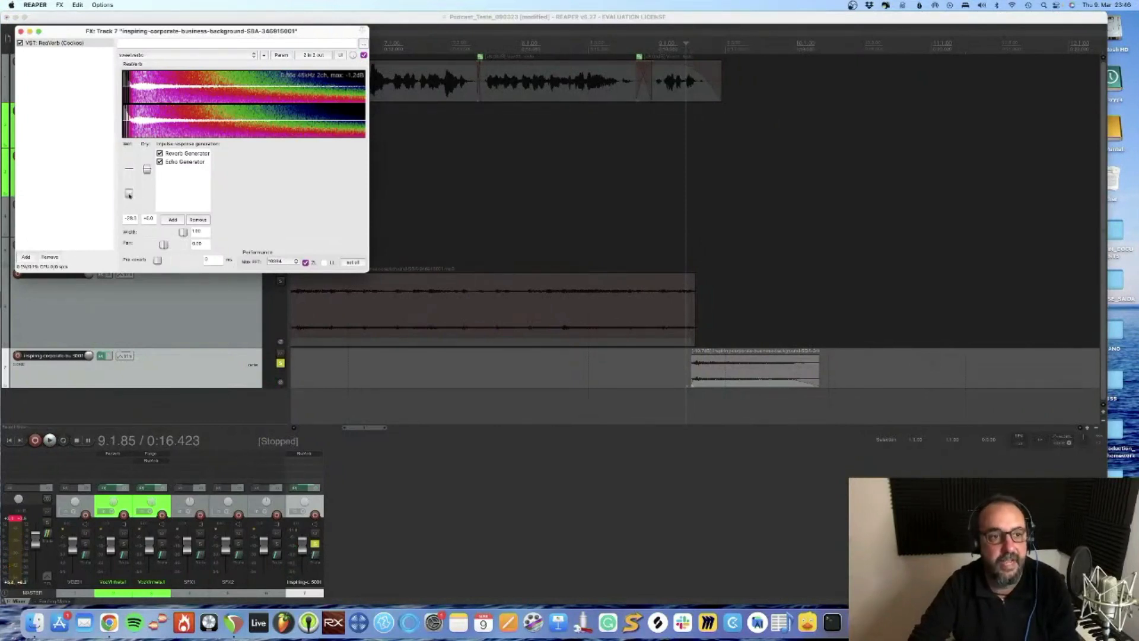
key(space)
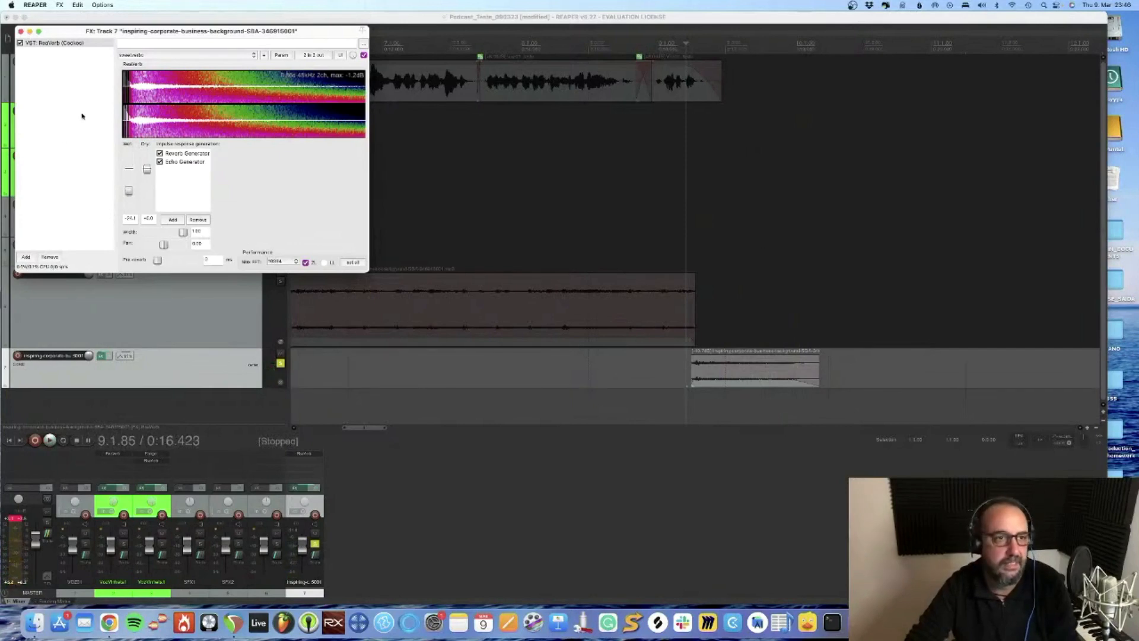
click(21, 31)
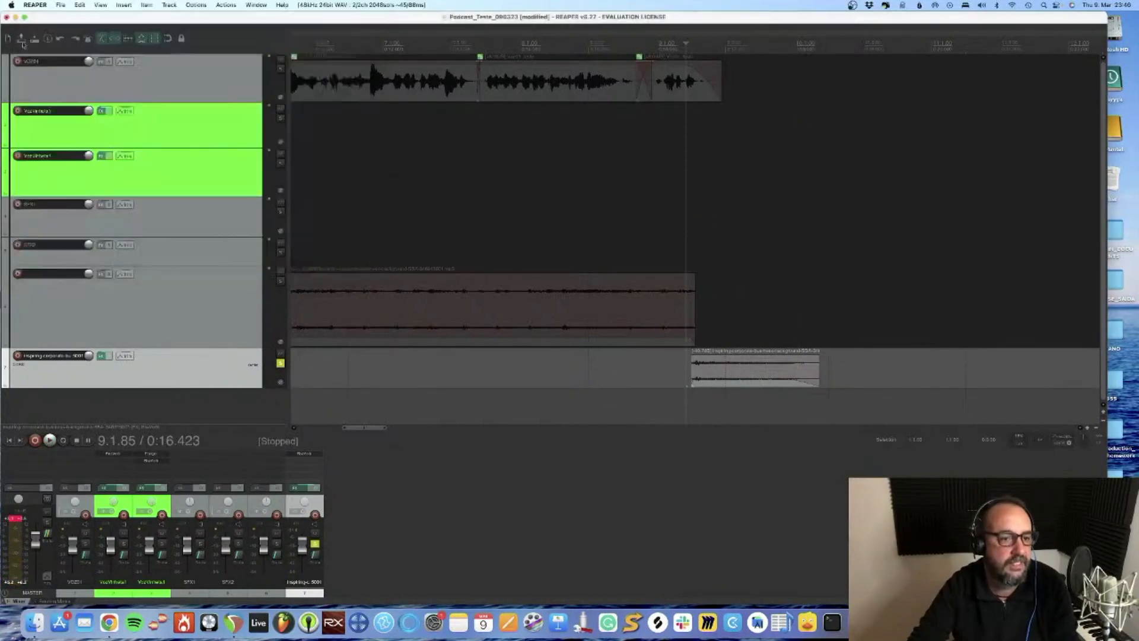
click(281, 362)
Play the whole podcast from the project start through the closing music
click(10, 440)
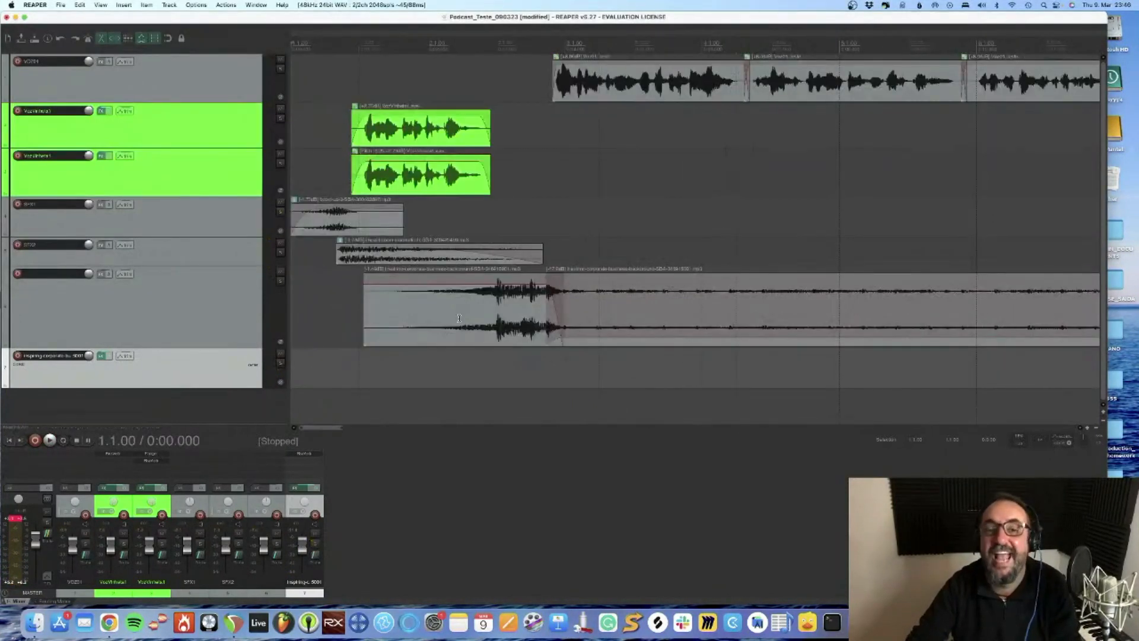
scroll(654, 240, down, 6)
key(space)
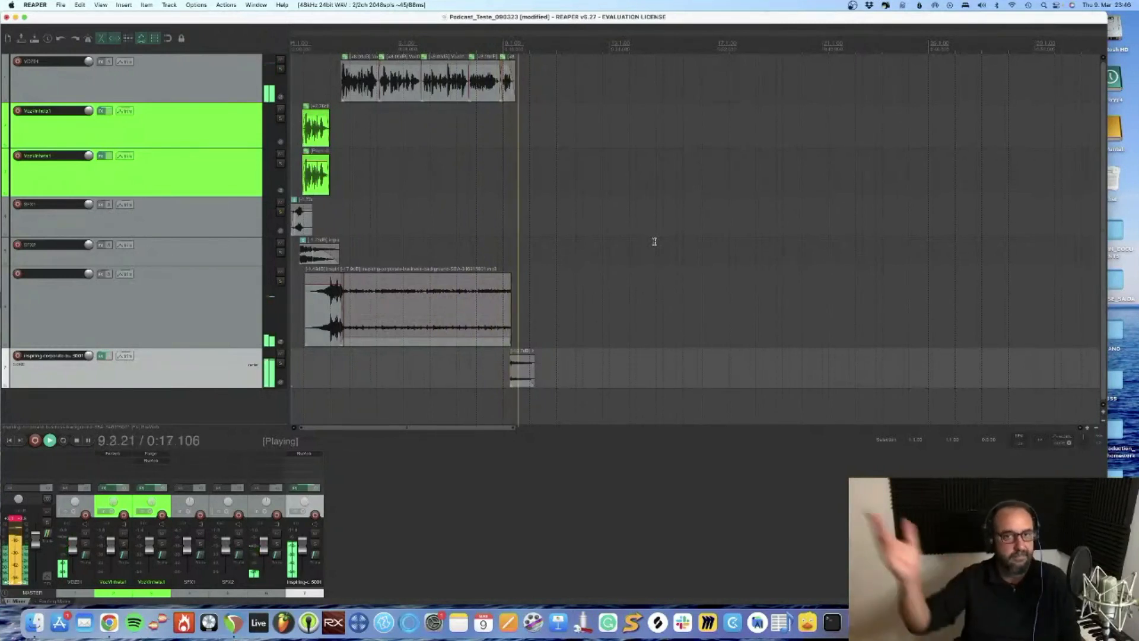
key(space)
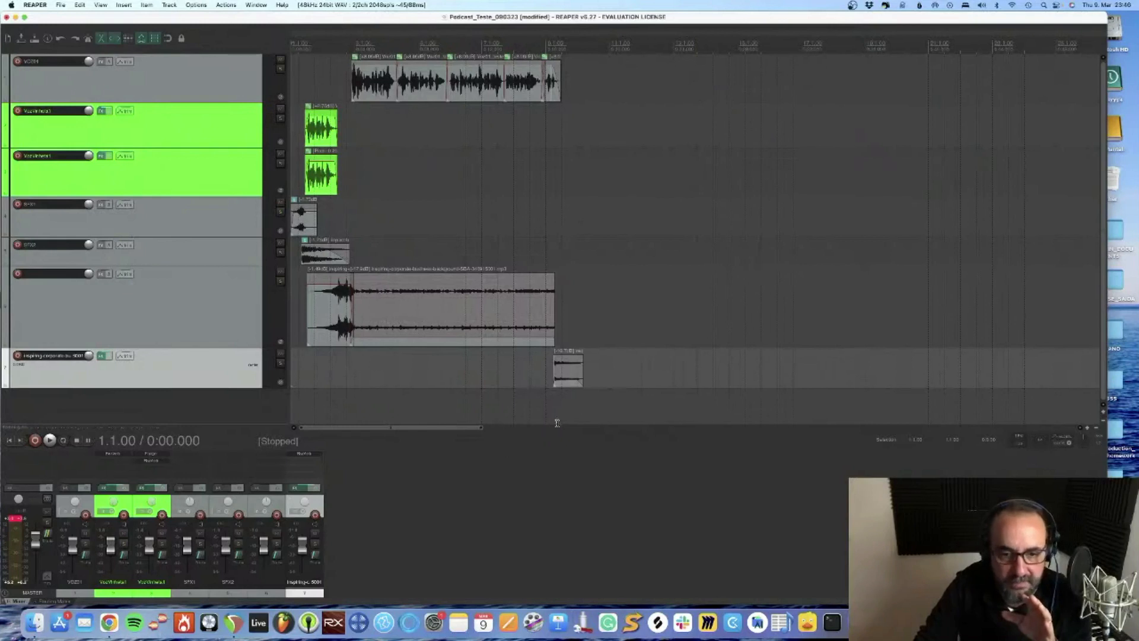
Clear the master peak indicator, play the opening to check the master level, and clear the indicator again
click(553, 401)
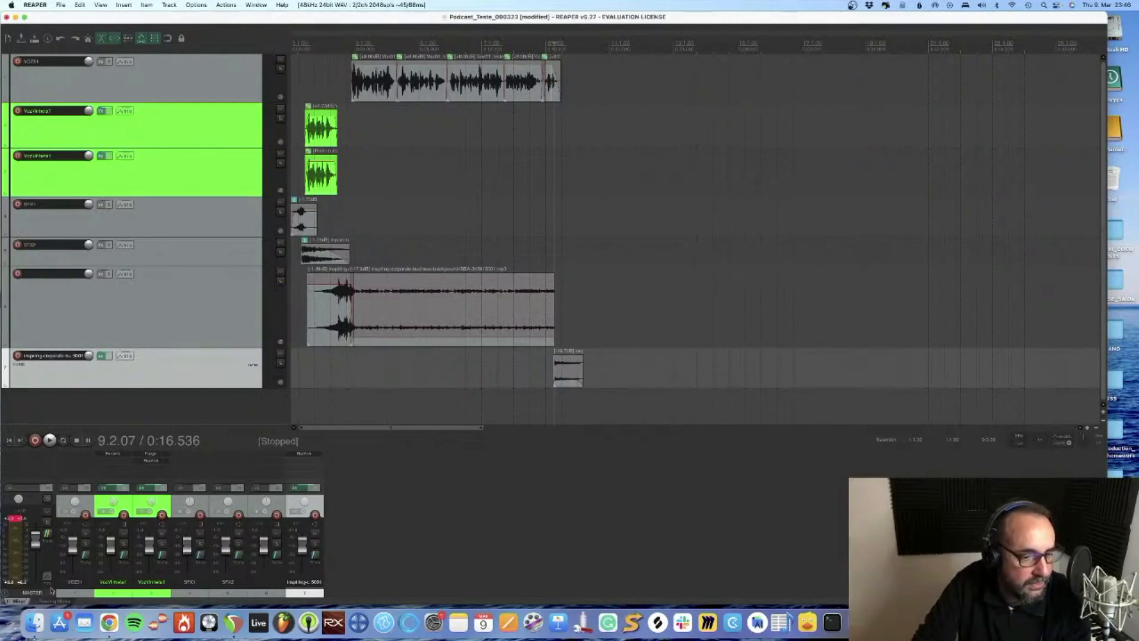
click(239, 417)
click(16, 521)
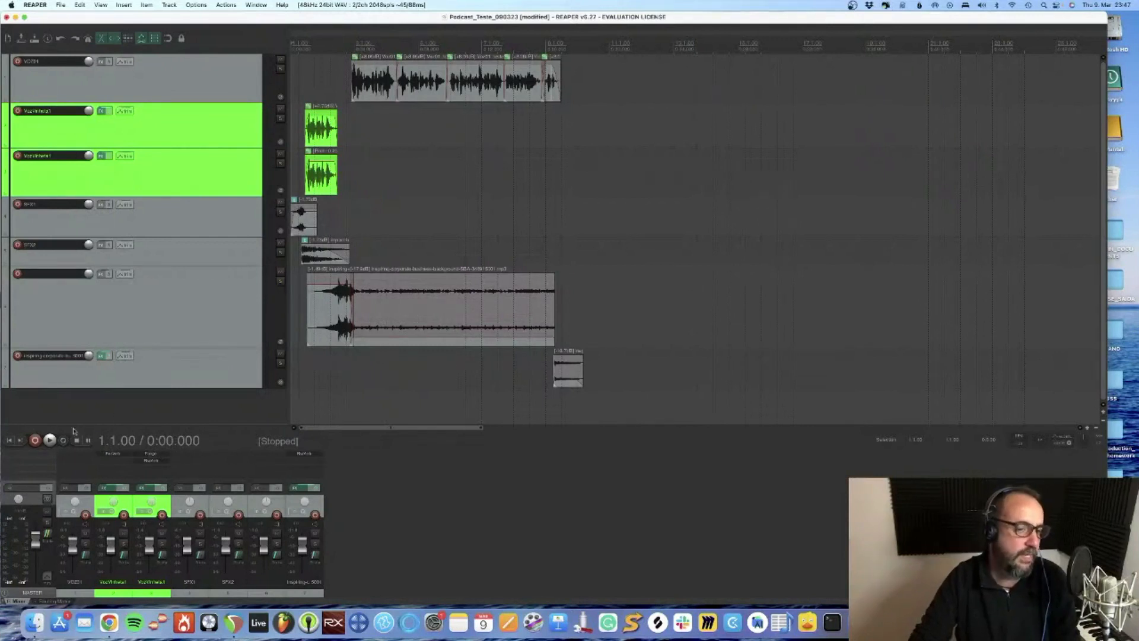
key(space)
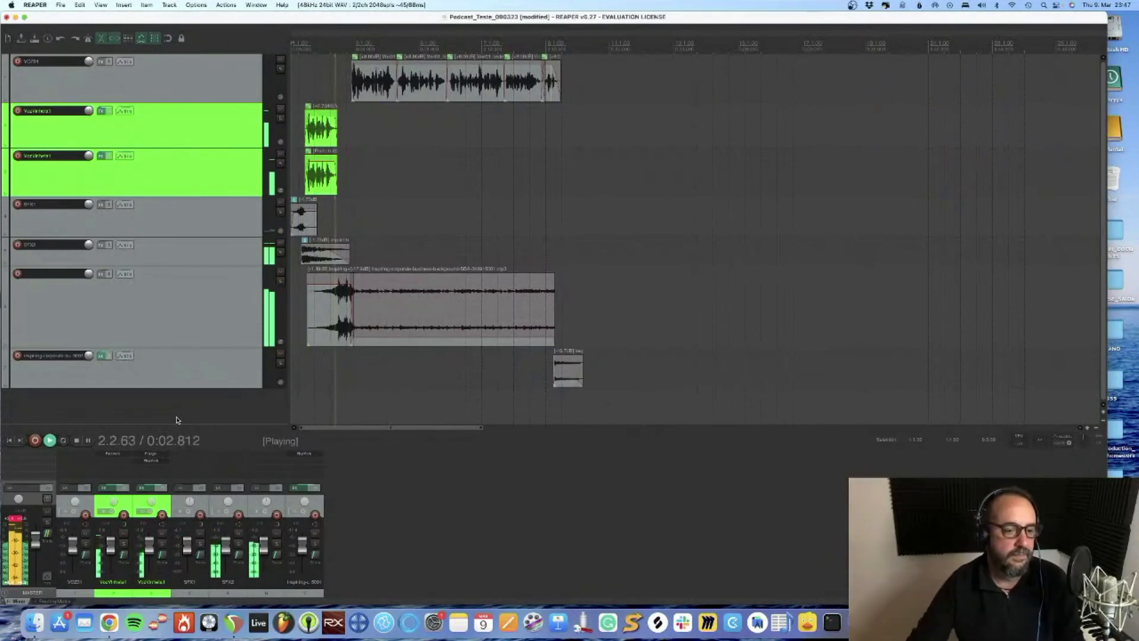
key(space)
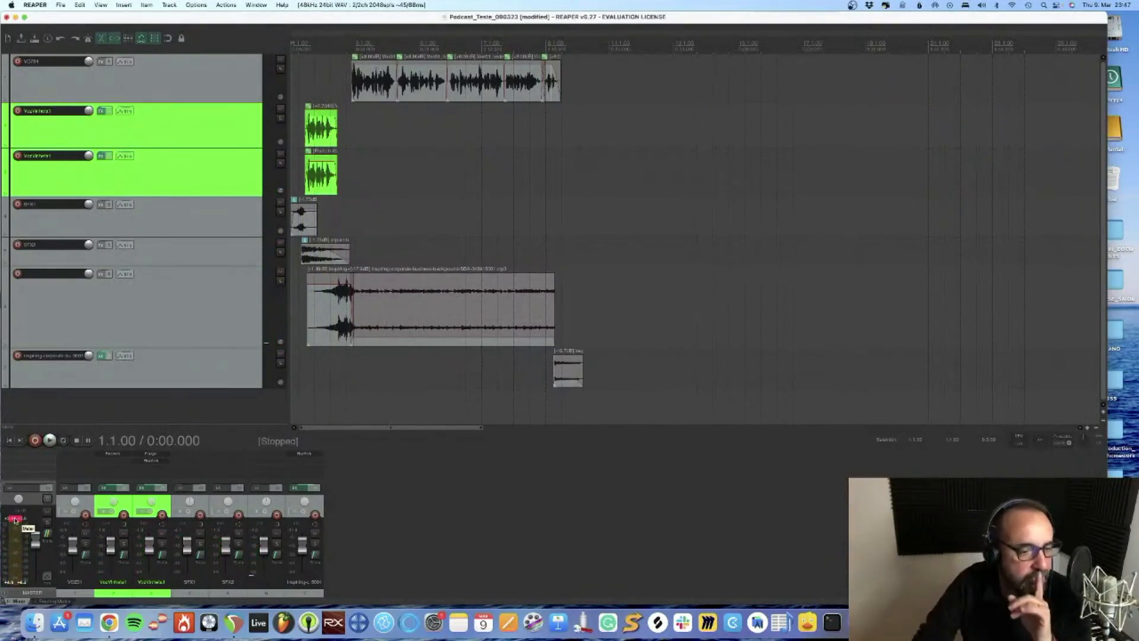
click(15, 518)
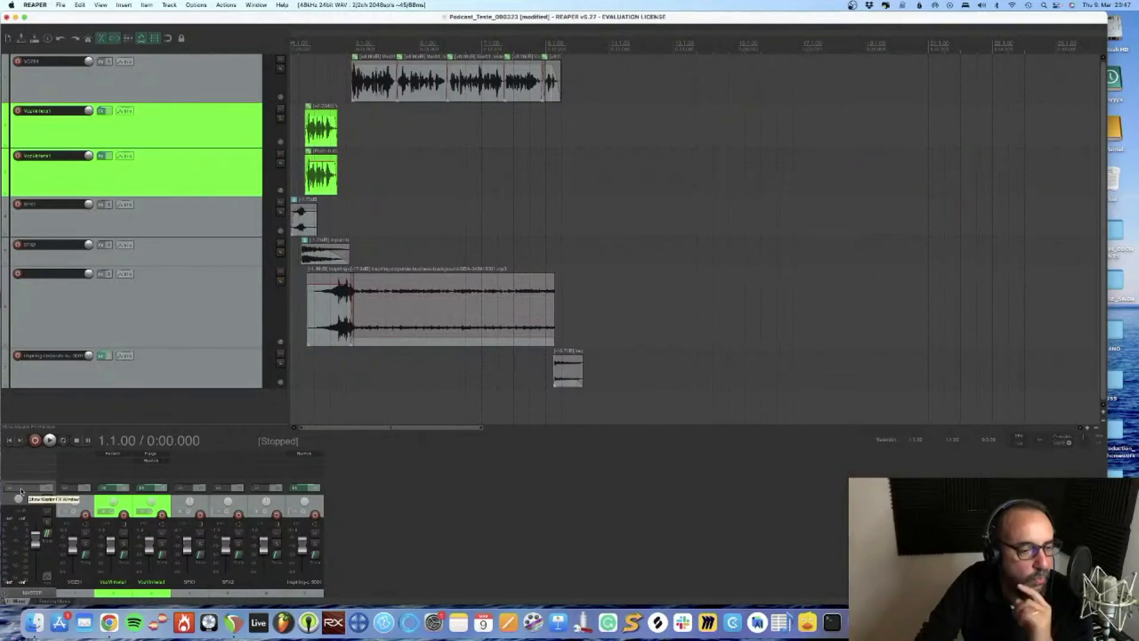
Add the Ozone 8 Elements plug-in to the master track and place its window clear of the mixer
click(21, 490)
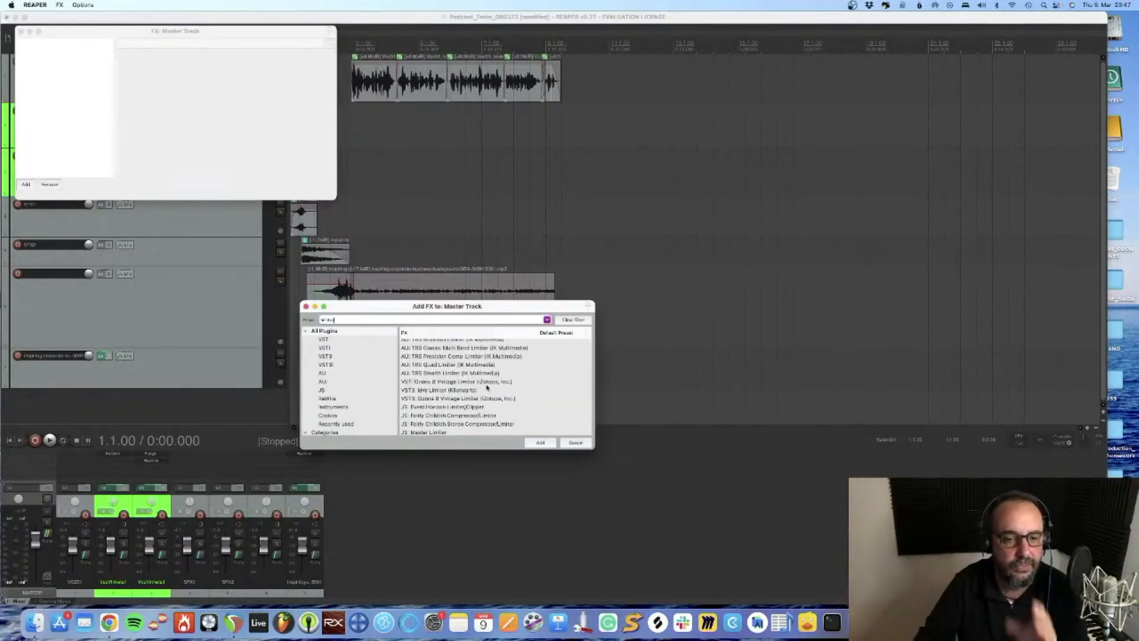
scroll(473, 376, down, 3)
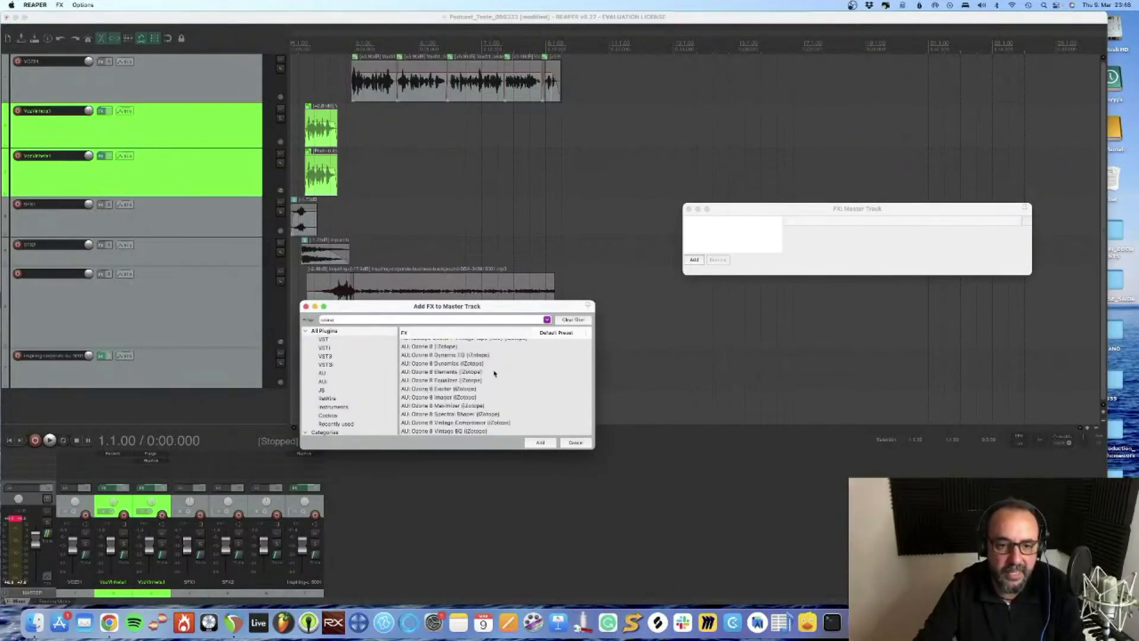
click(465, 372)
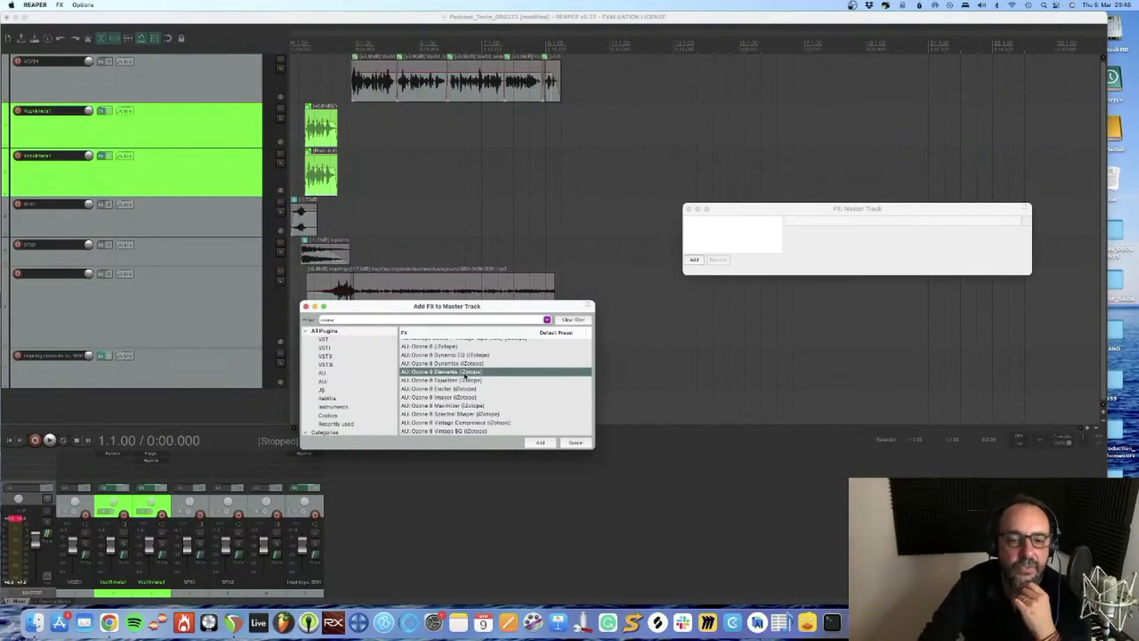
click(540, 442)
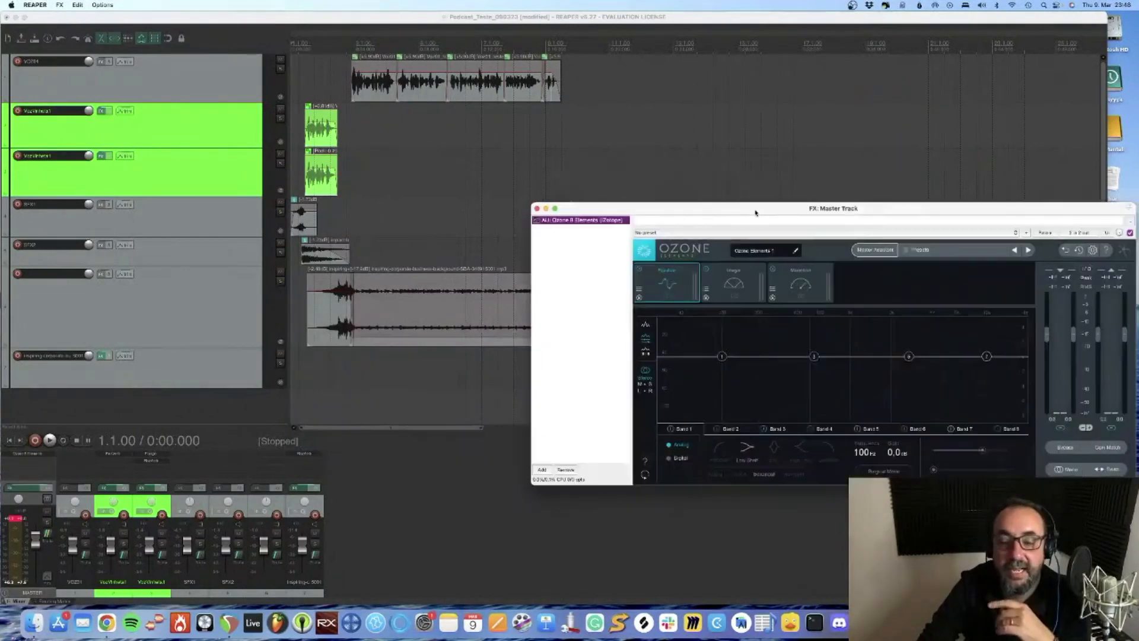
drag(755, 212, 481, 174)
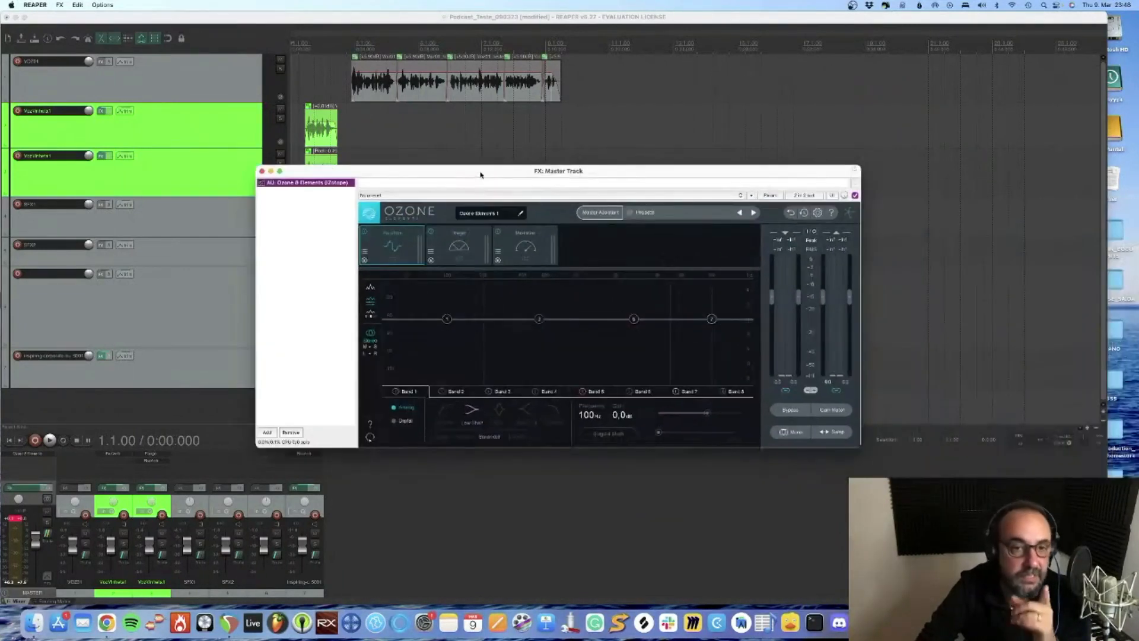
Open Ozone's Maximizer module, try thresholds of -1.2 dB and -9.3 dB, and set the threshold back to -1.2 dB
click(529, 239)
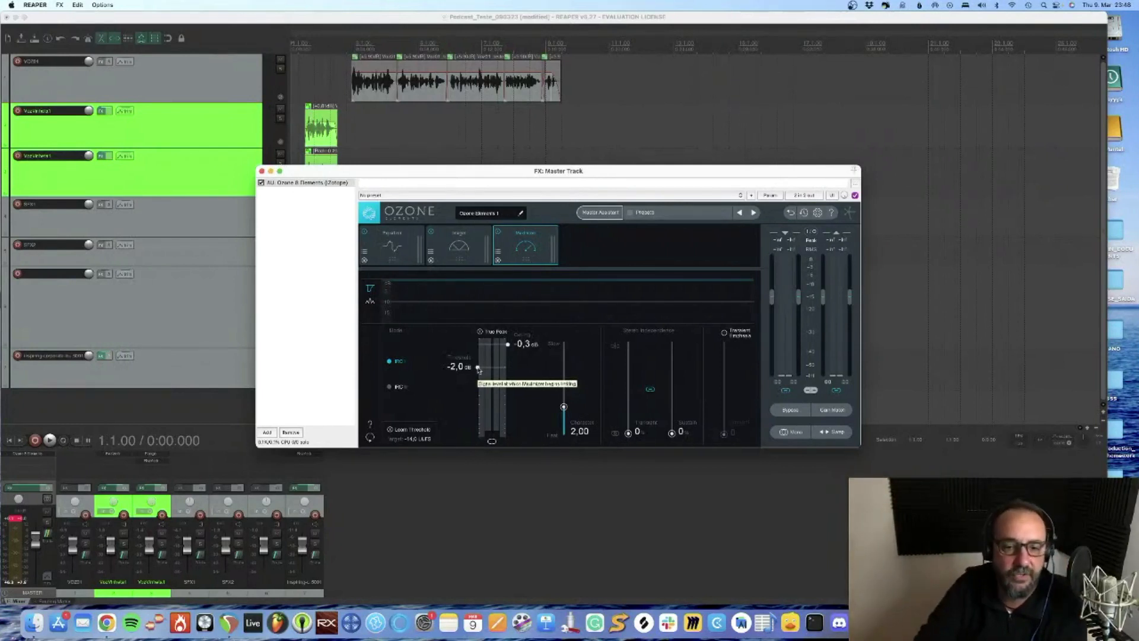
drag(478, 369, 478, 360)
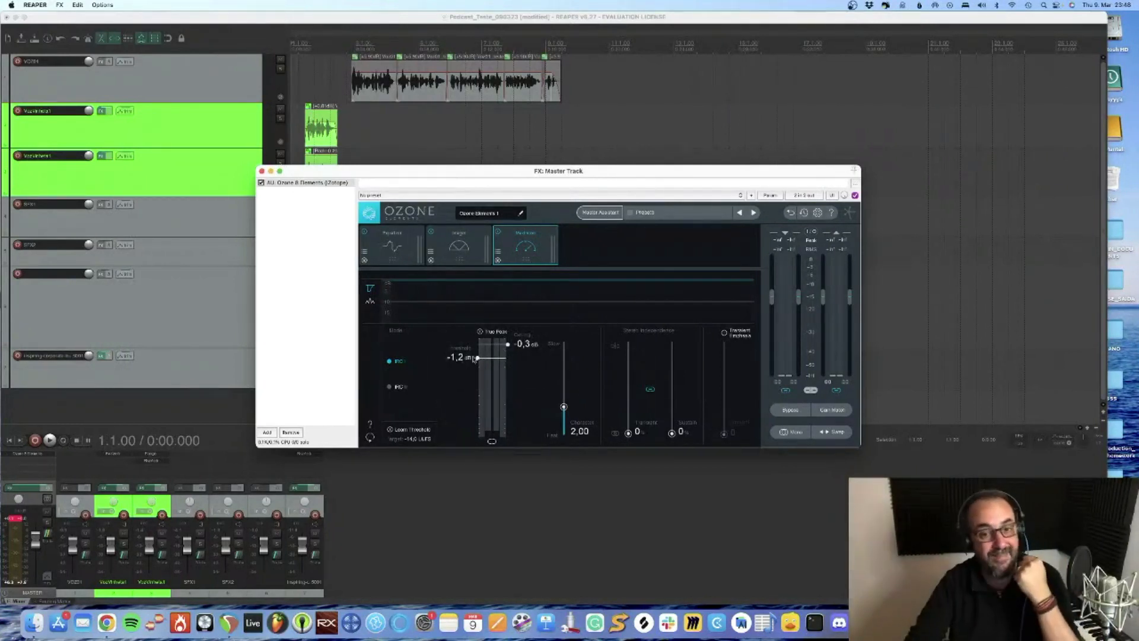
drag(477, 371, 472, 411)
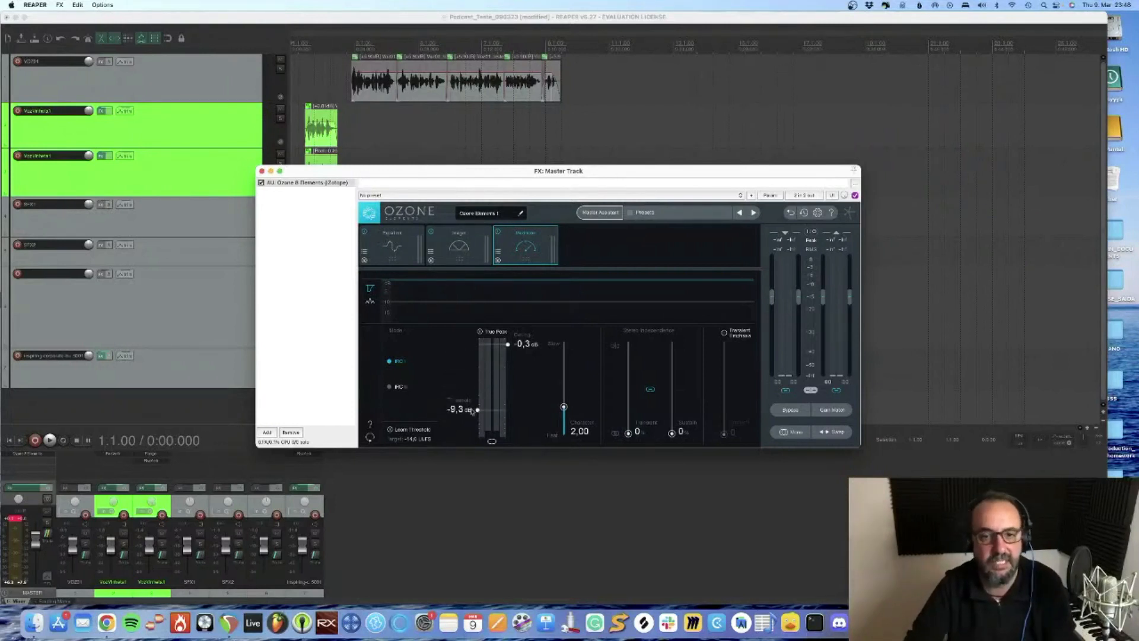
click(146, 421)
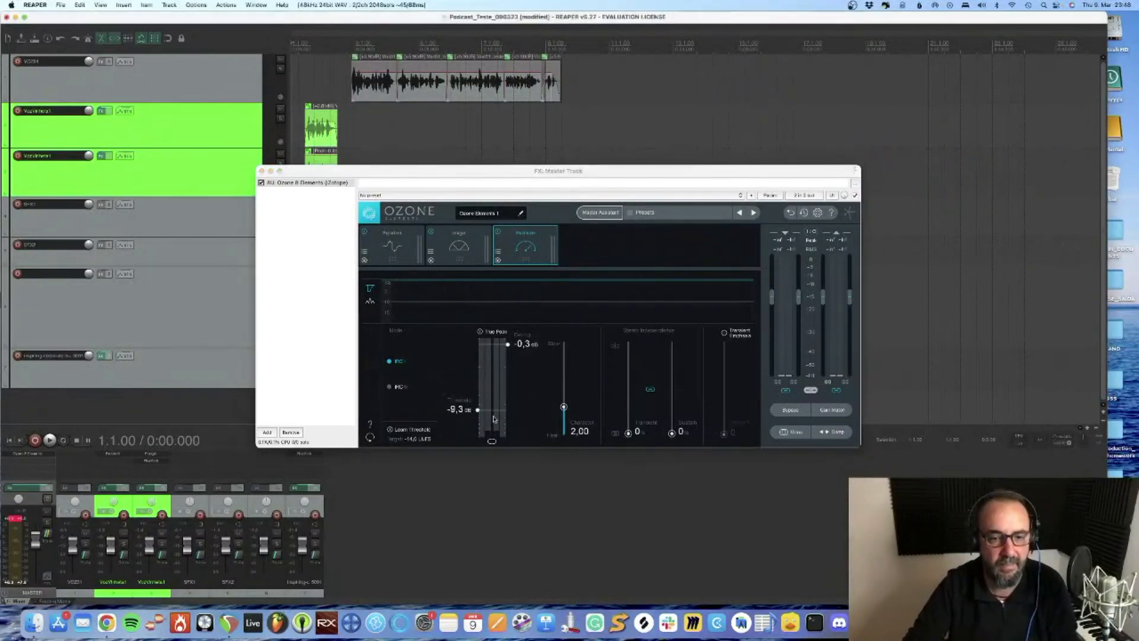
drag(477, 410, 477, 363)
Play the mix through the Maximizer and slightly lower the first voice clip's volume during playback
key(space)
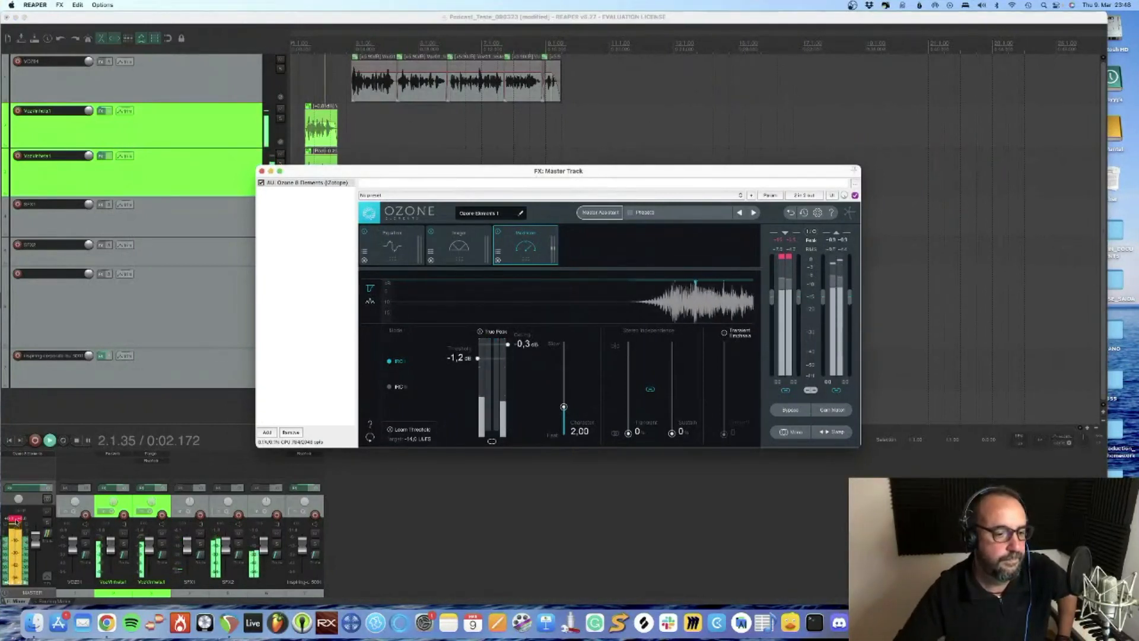
click(109, 534)
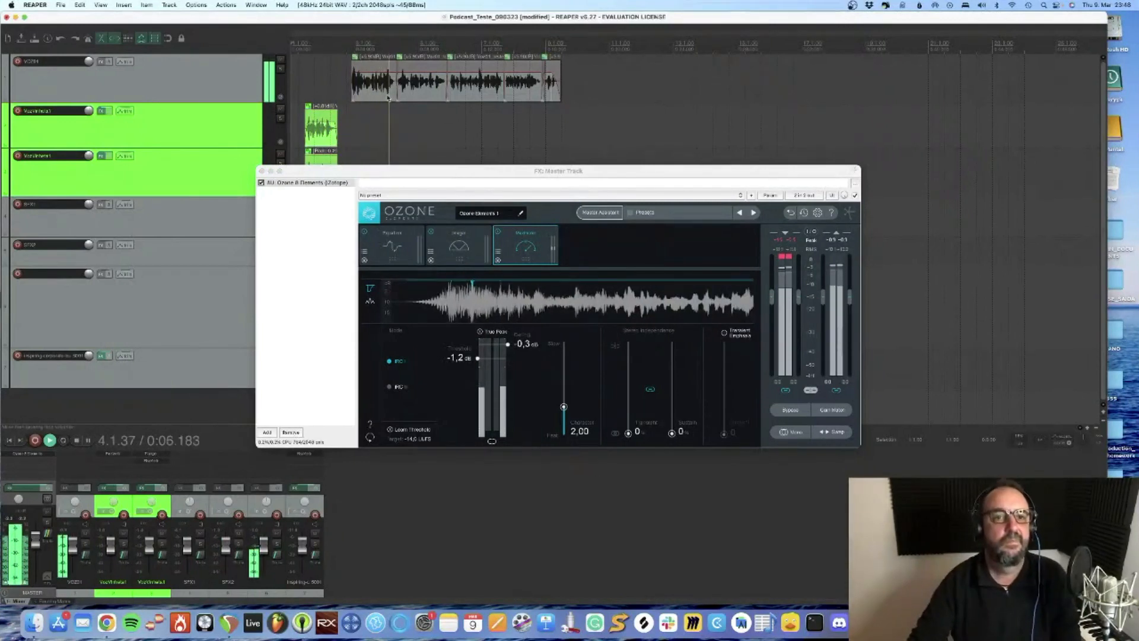
drag(381, 73, 381, 74)
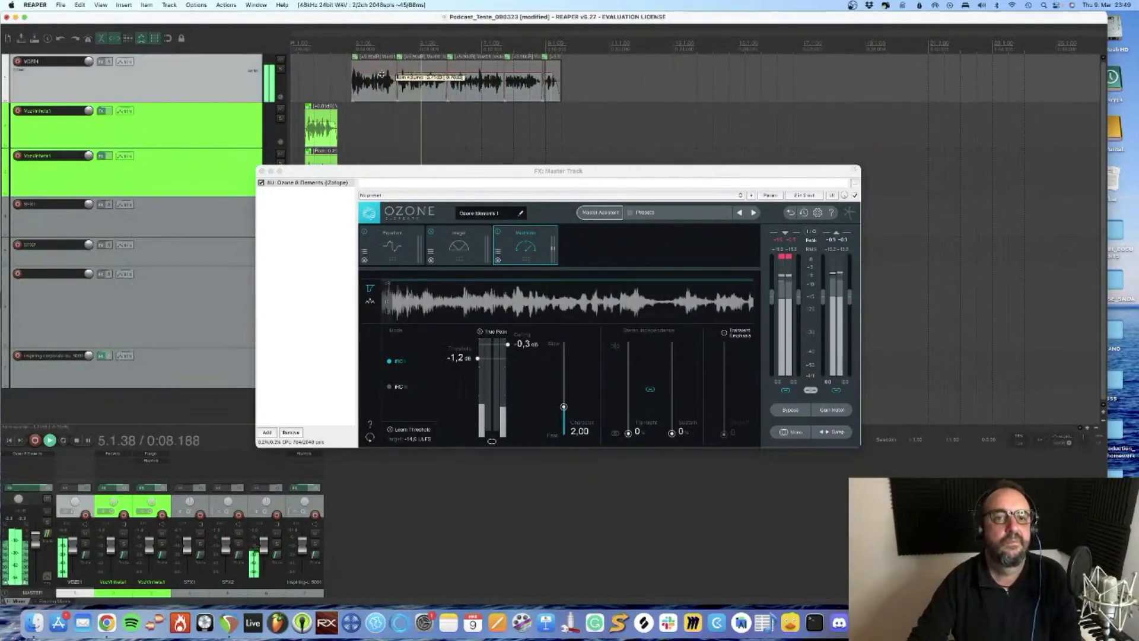
key(space)
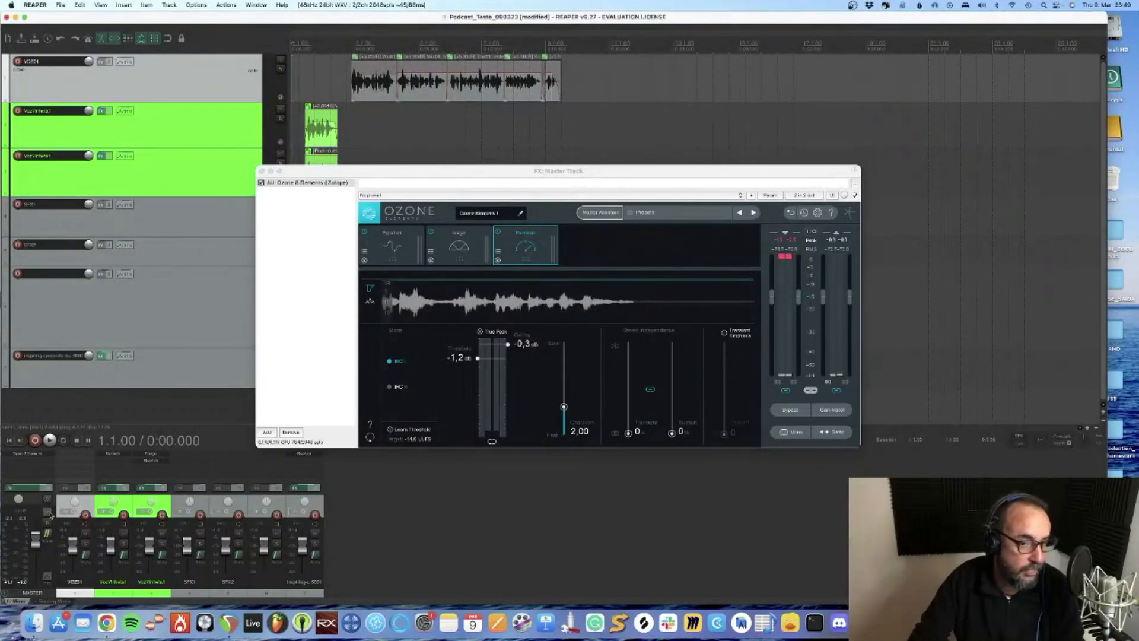
Try the Maximizer threshold at -7.4 dB while playing from the start, and set it to -1.7 dB
drag(477, 359, 477, 403)
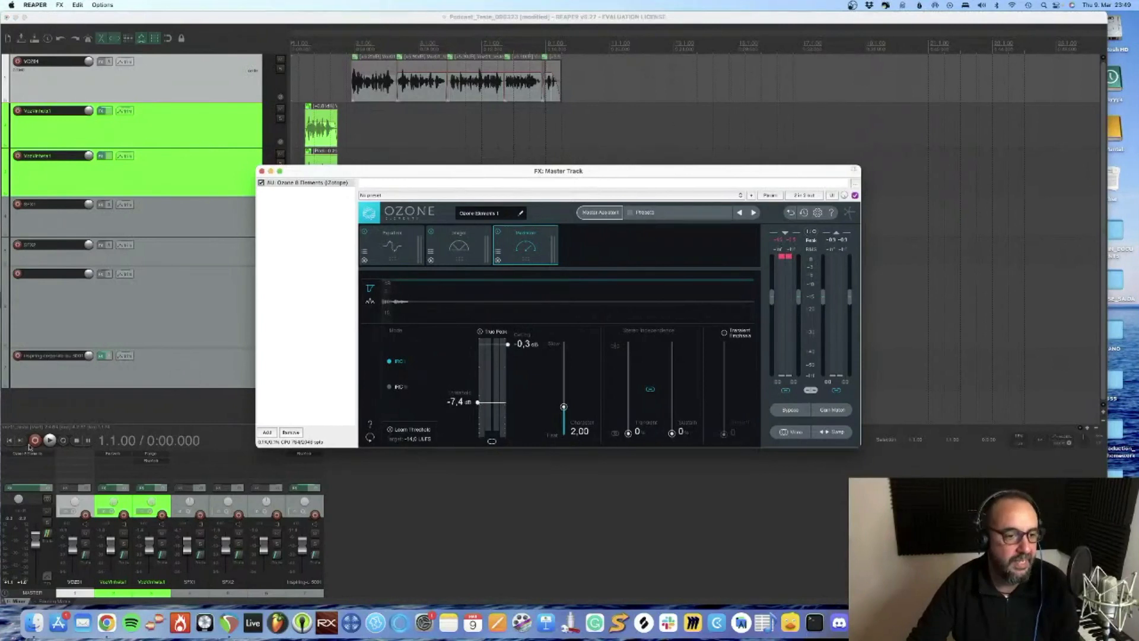
click(5, 442)
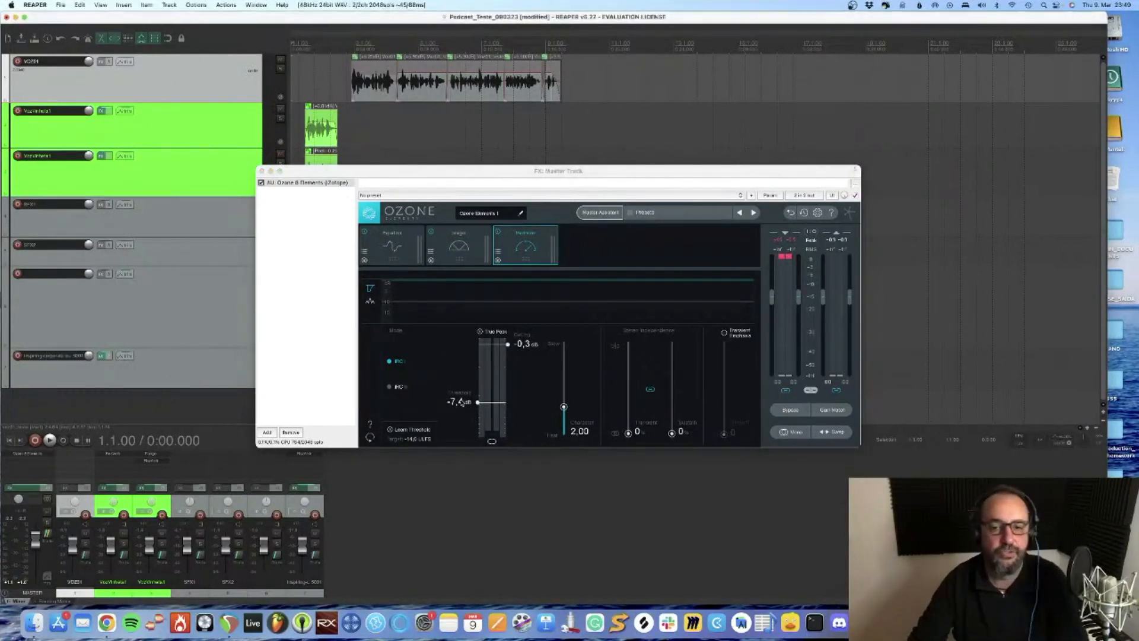
key(space)
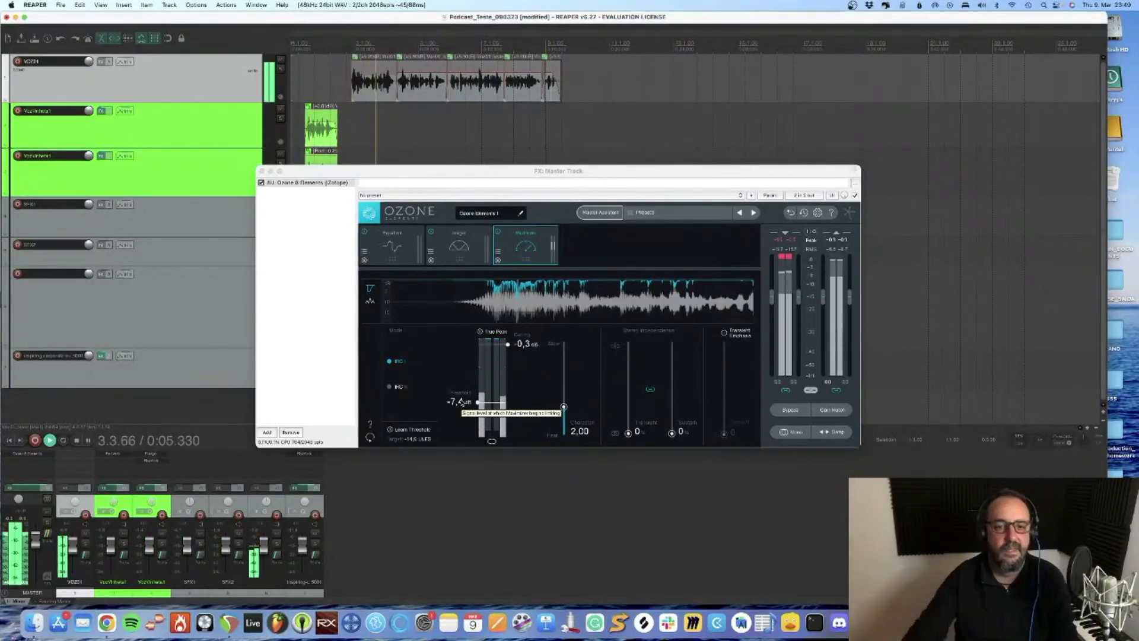
key(space)
drag(478, 403, 479, 364)
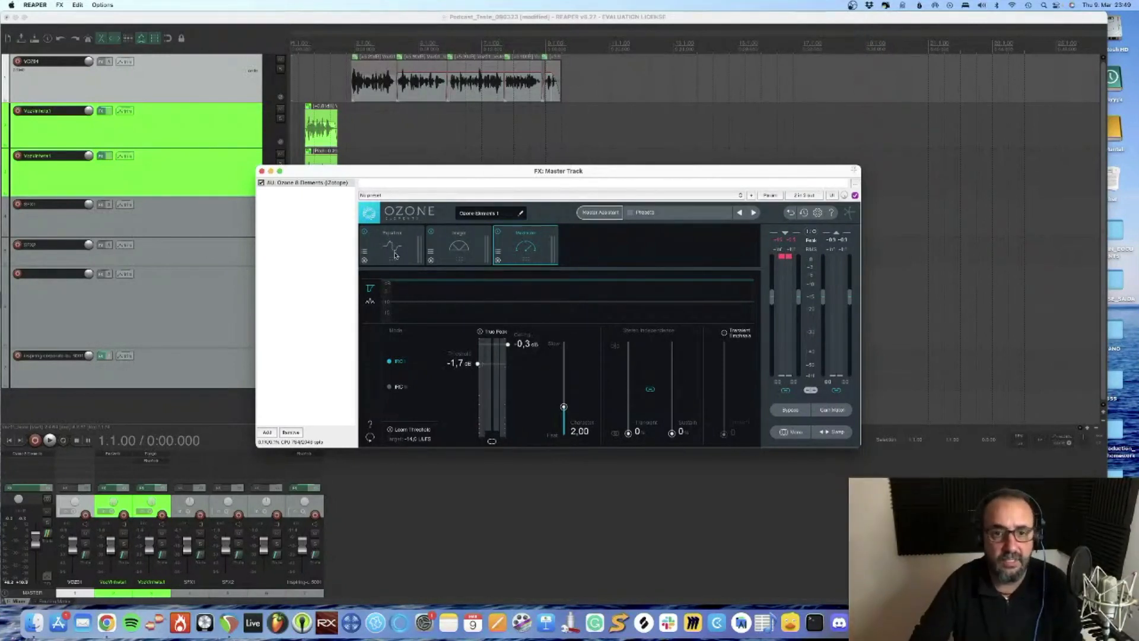
View Ozone's Imager, Maximizer and Equalizer modules in turn
click(457, 248)
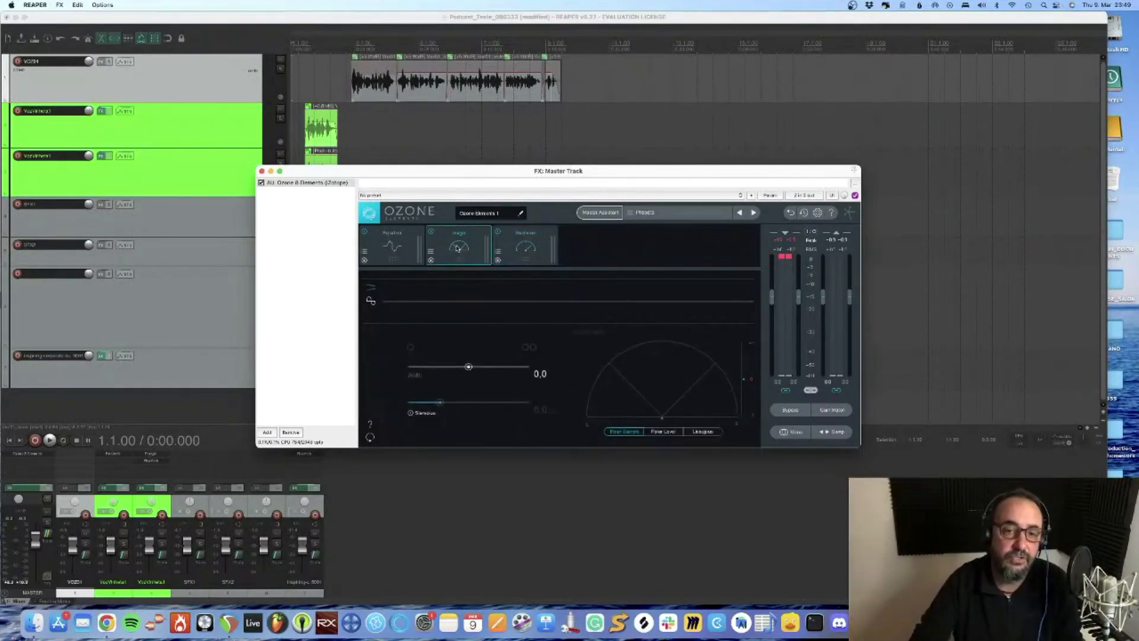
click(519, 255)
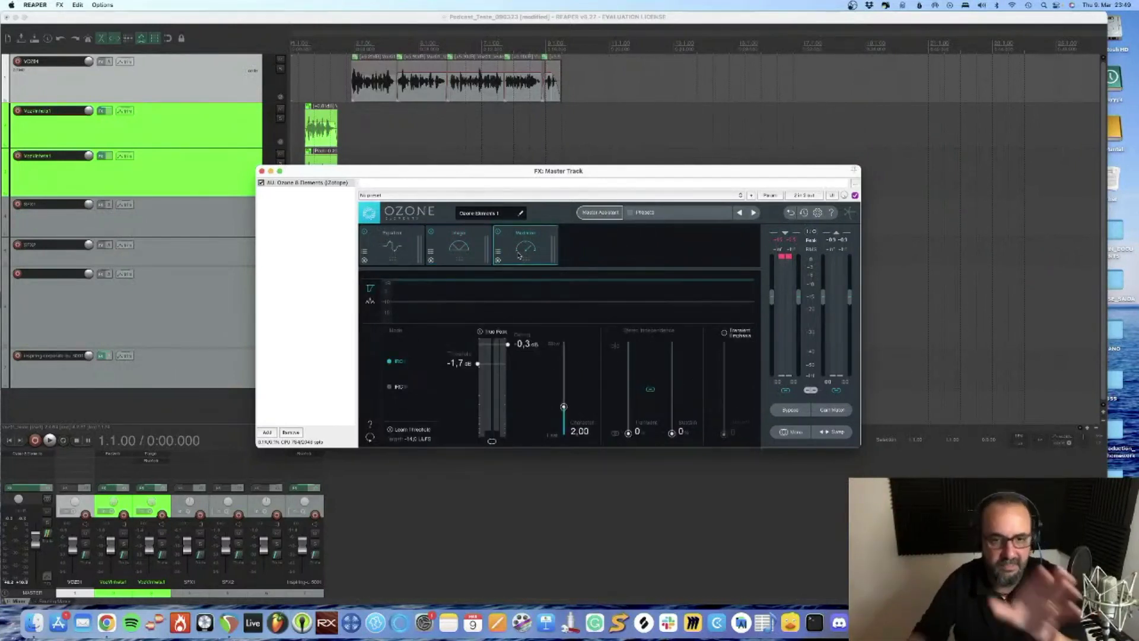
click(387, 246)
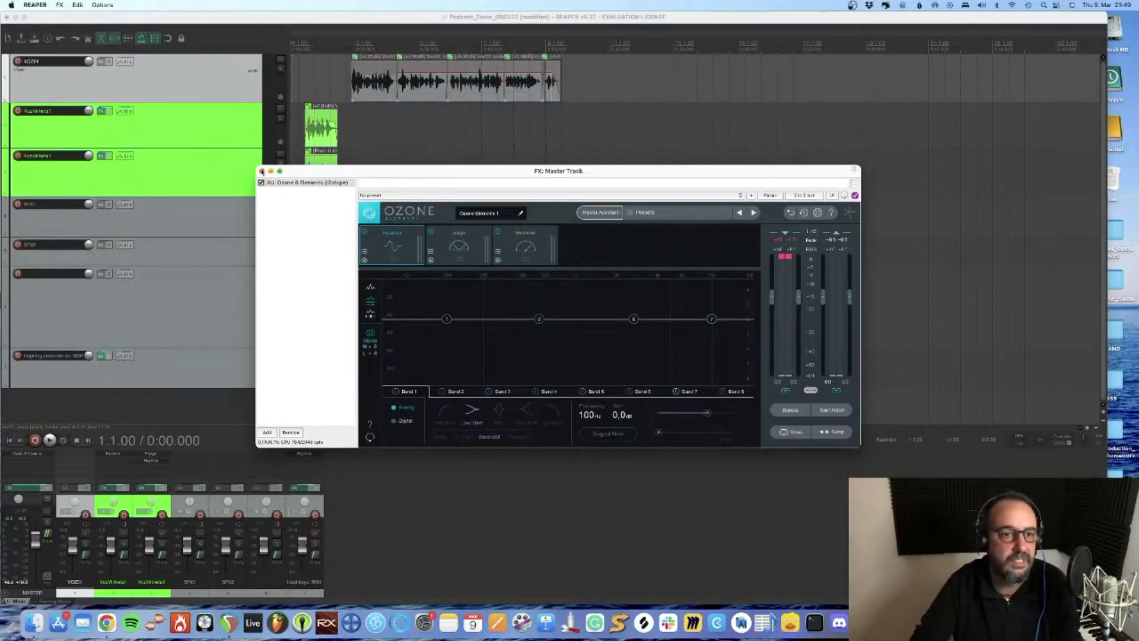
Close the master effects window, and play the ending music clip with its track soloed, clearing the solo when done
click(261, 171)
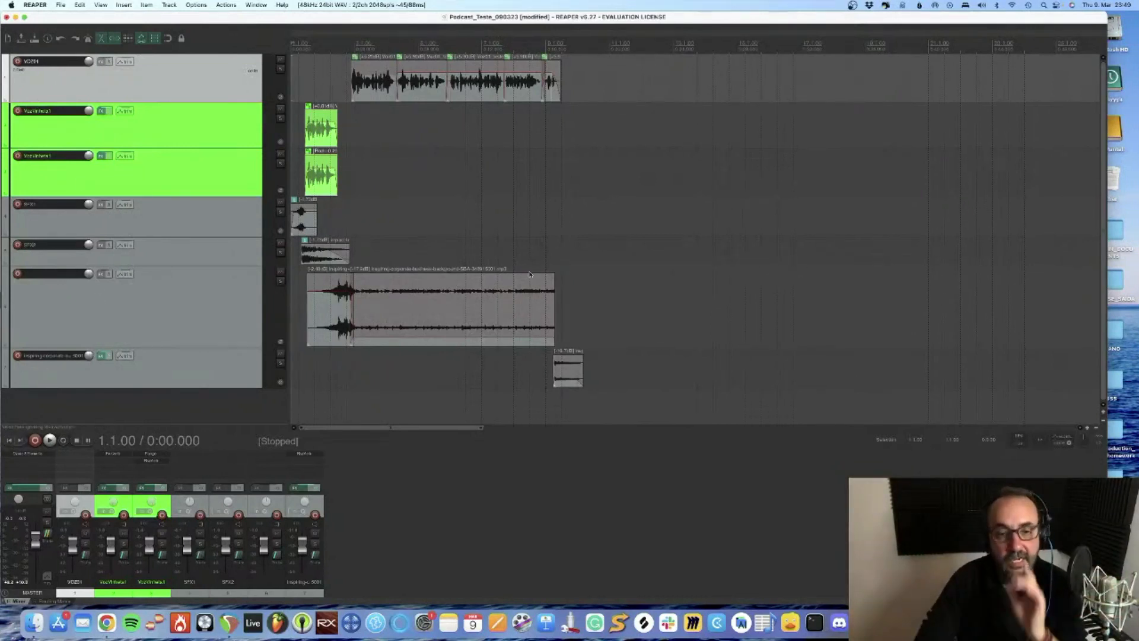
click(548, 236)
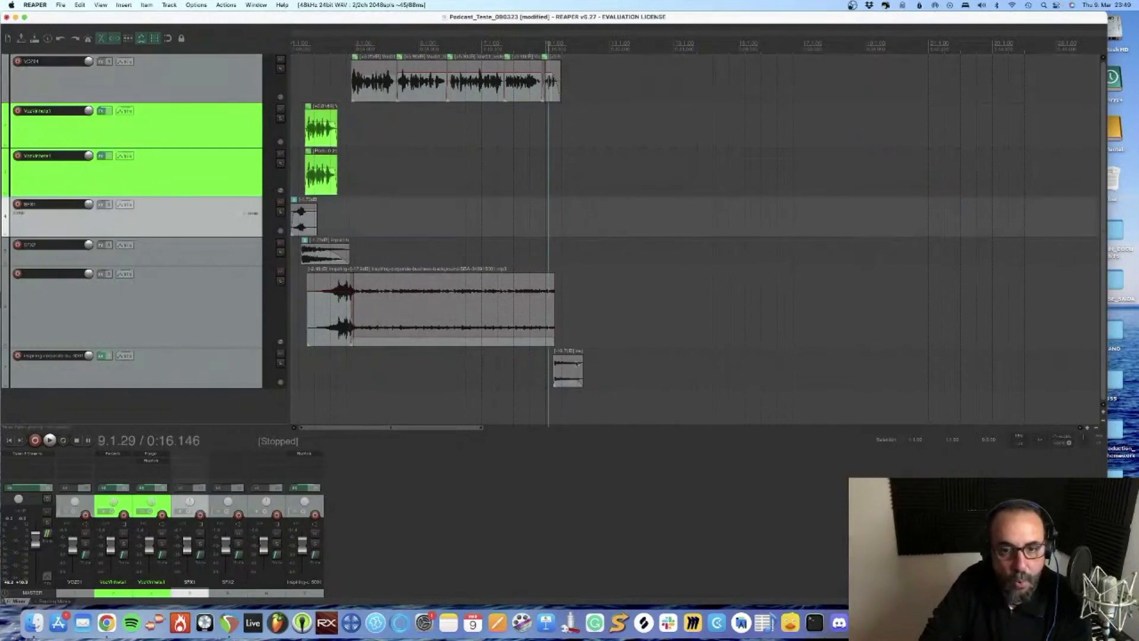
click(280, 364)
click(558, 368)
key(space)
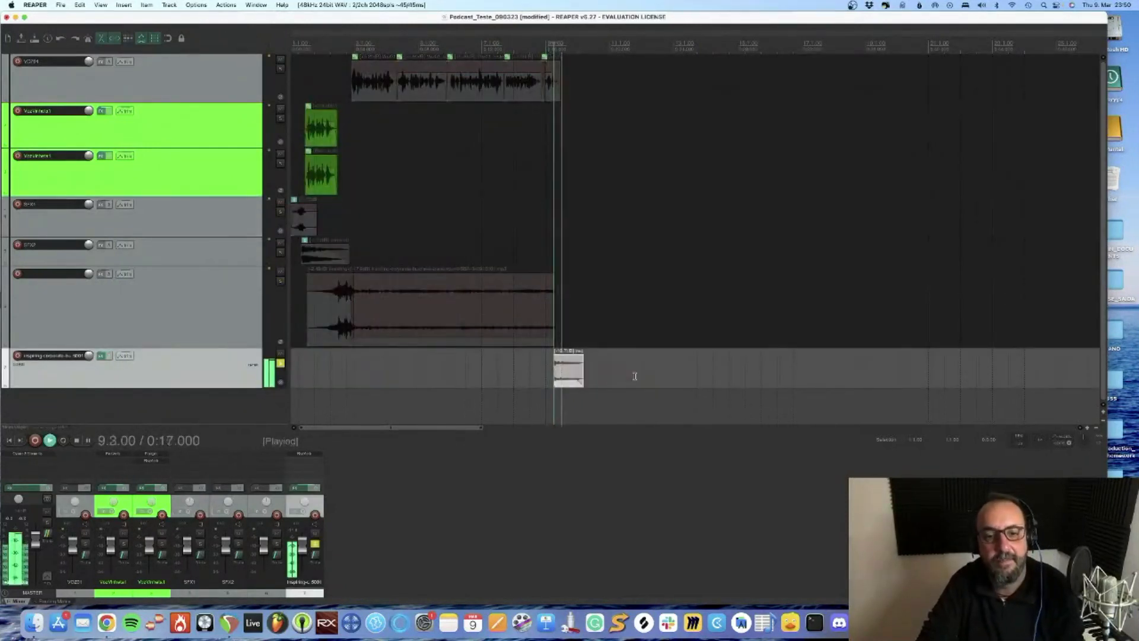
key(space)
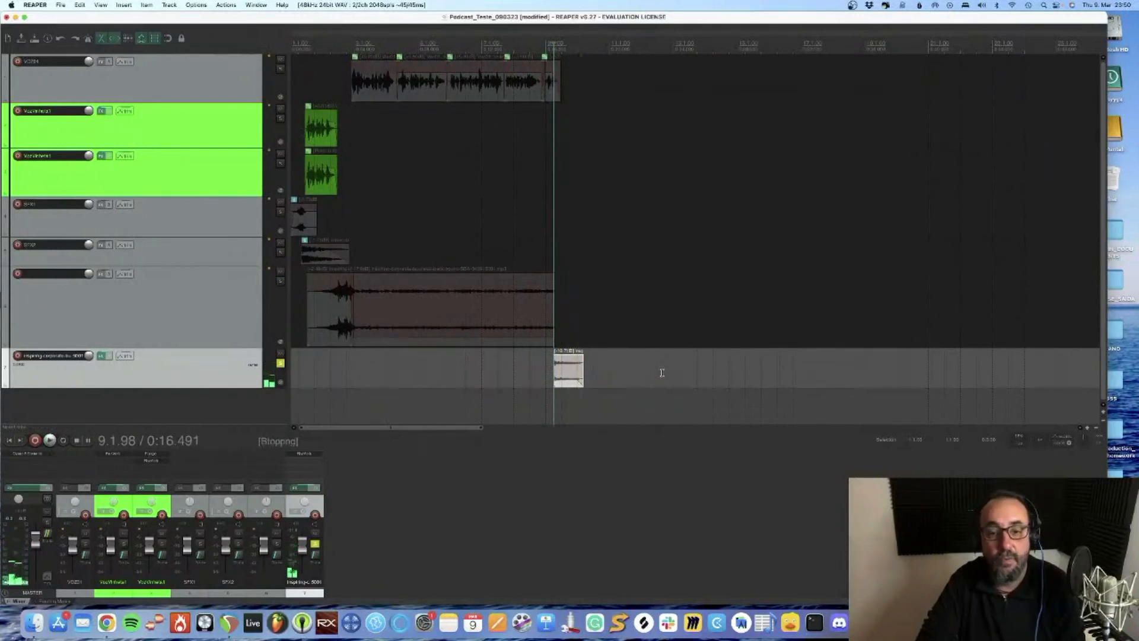
click(280, 363)
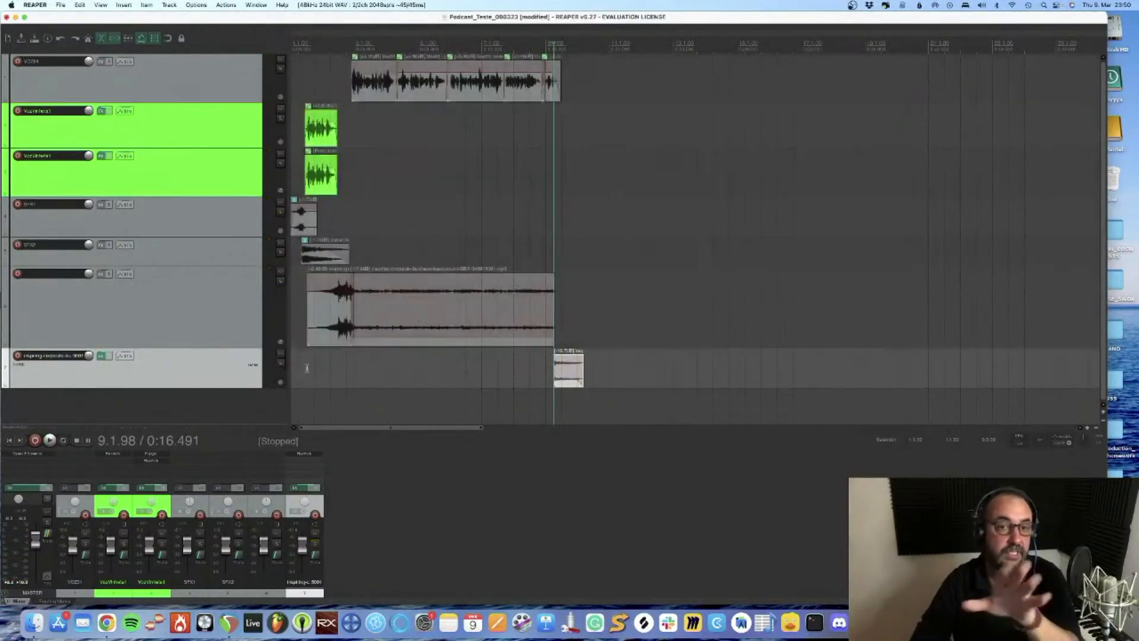
Make a time selection from the project start to about 20 seconds, past the ending clip, and save the project
click(609, 401)
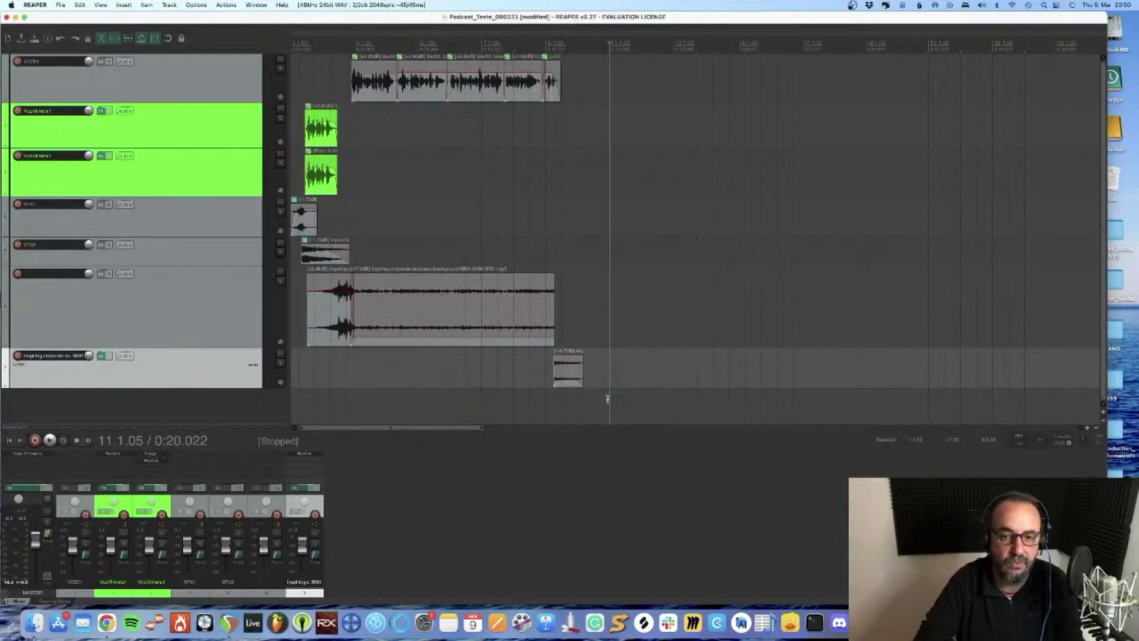
drag(610, 401, 265, 392)
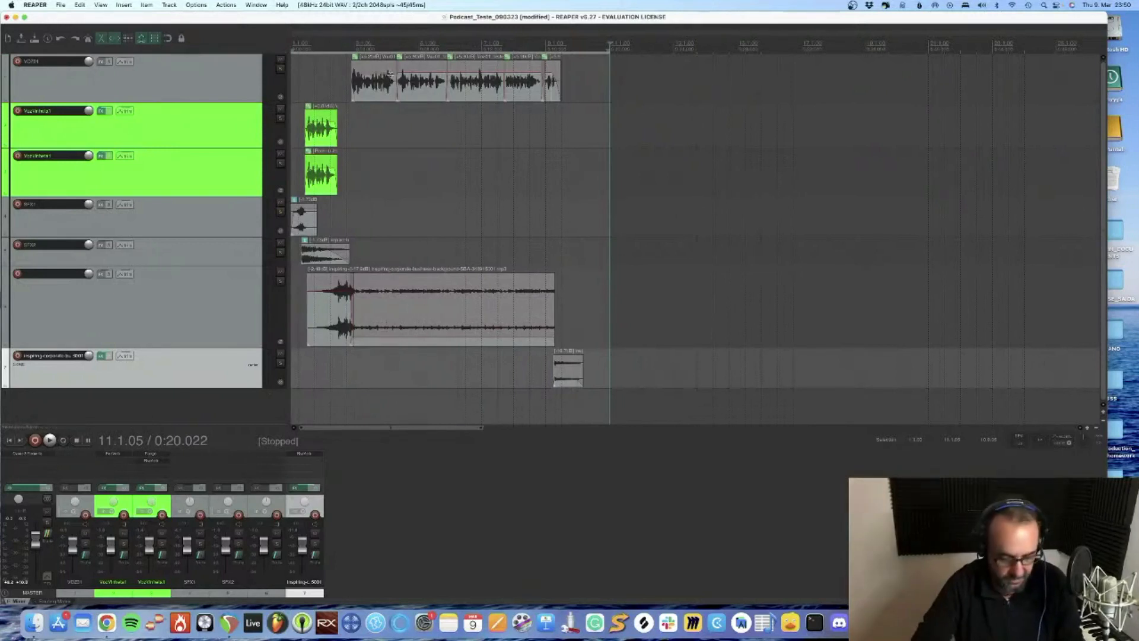
key(super+s)
Open the render settings and set the source to Master mix and the bounds to Time selection
click(60, 6)
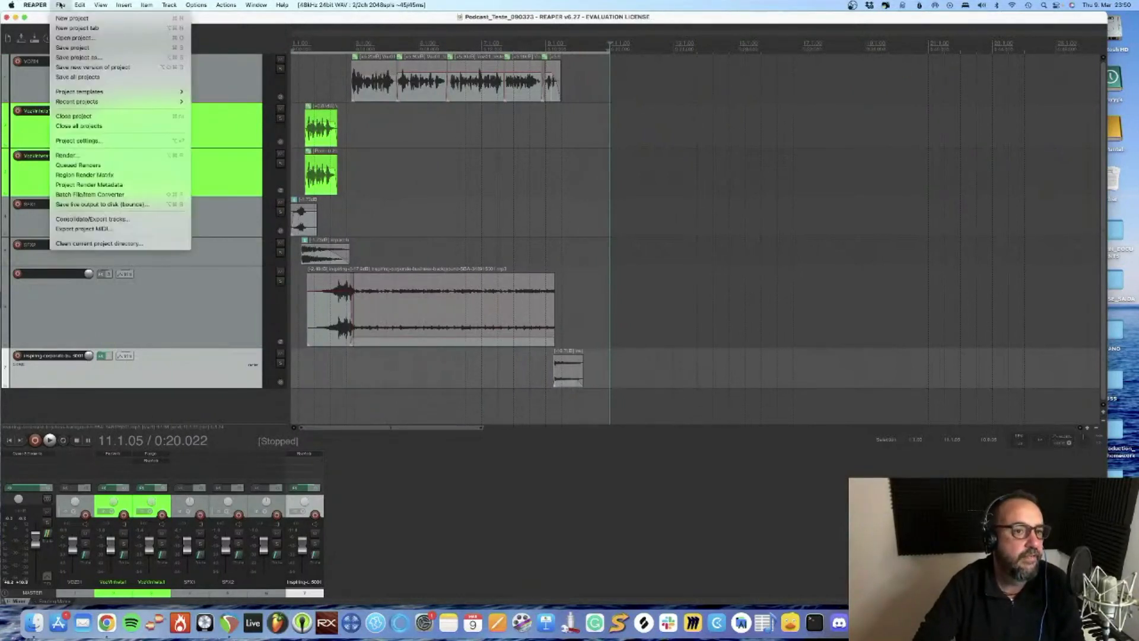
click(86, 156)
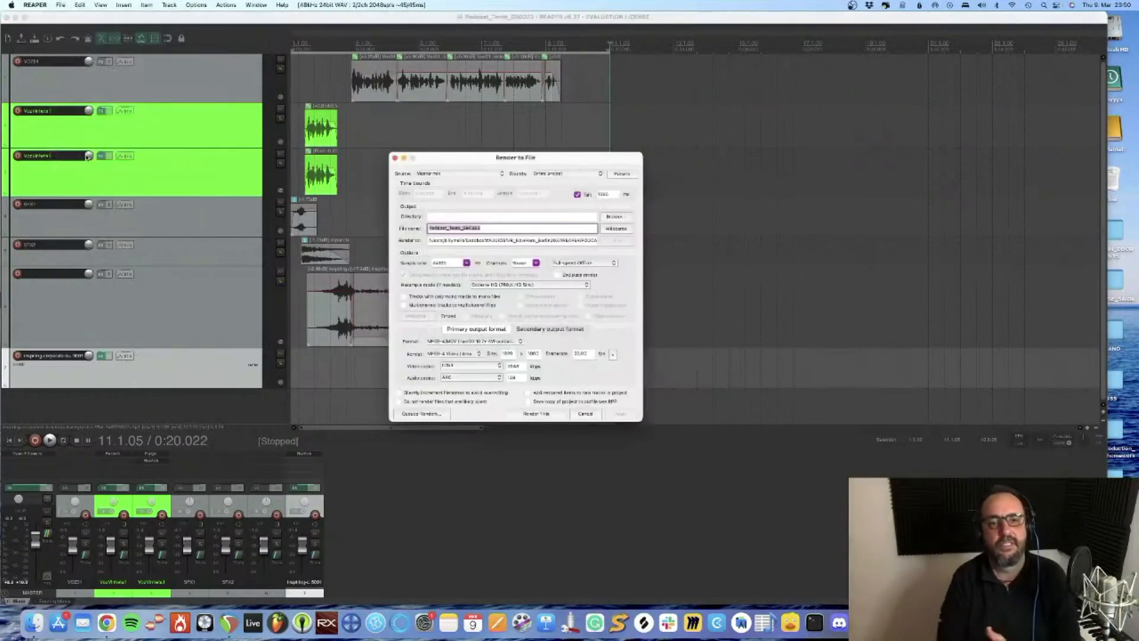
click(459, 174)
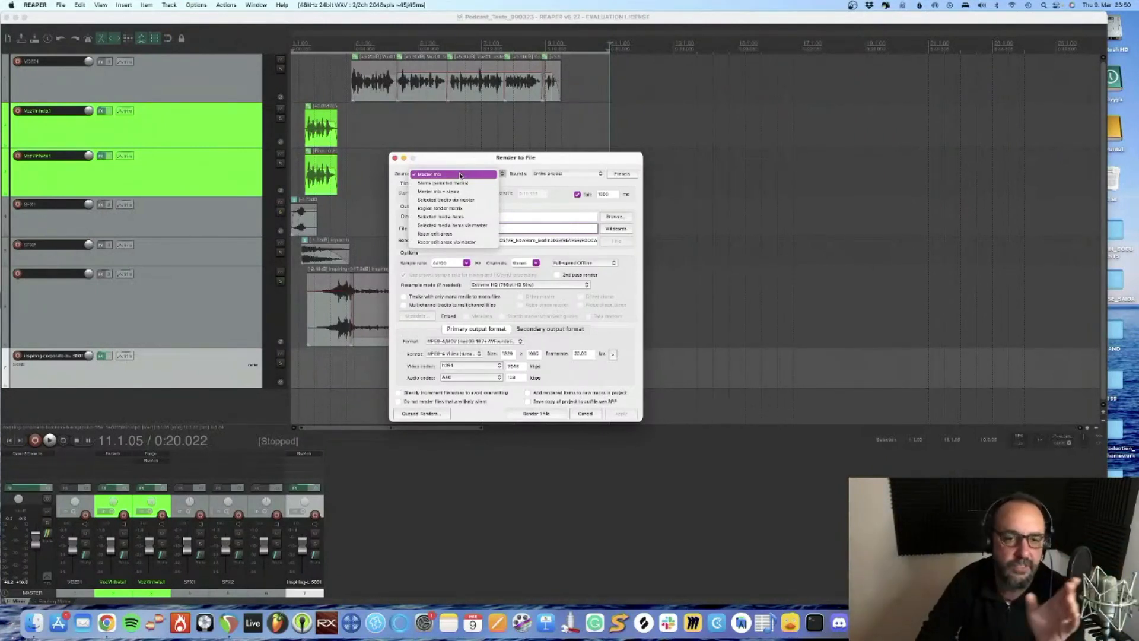
click(459, 174)
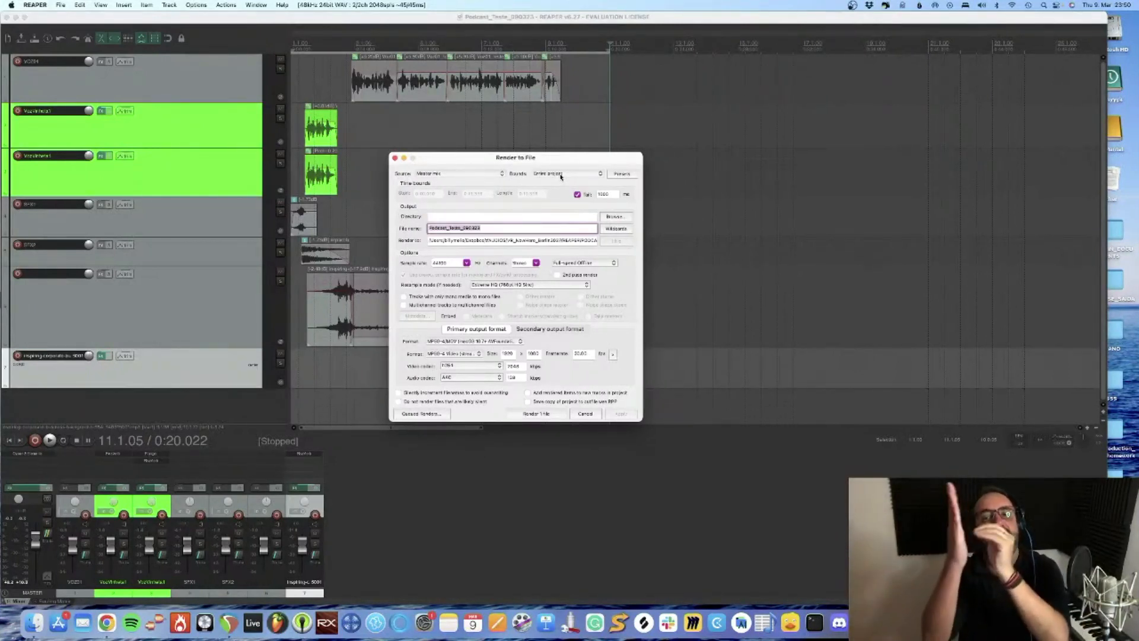
click(560, 175)
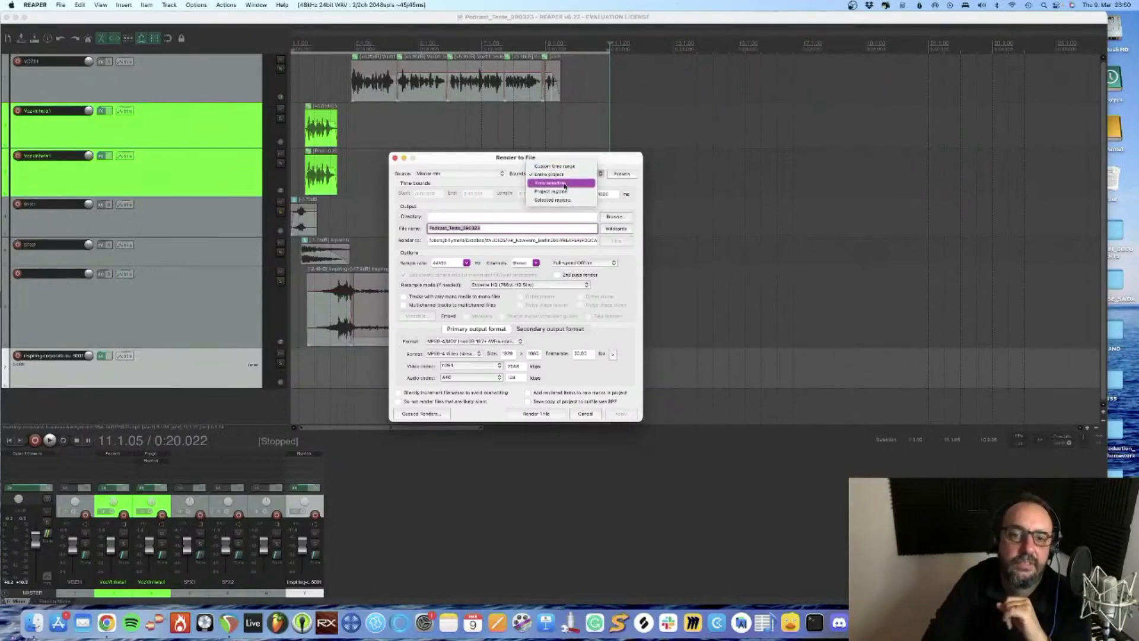
click(563, 184)
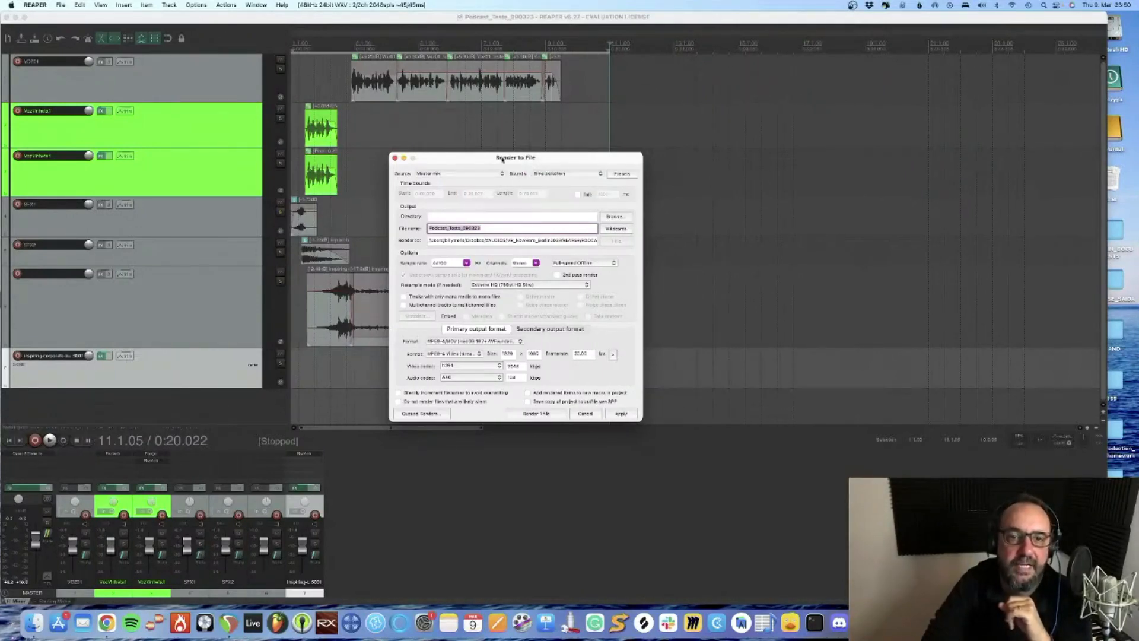
drag(501, 159, 859, 195)
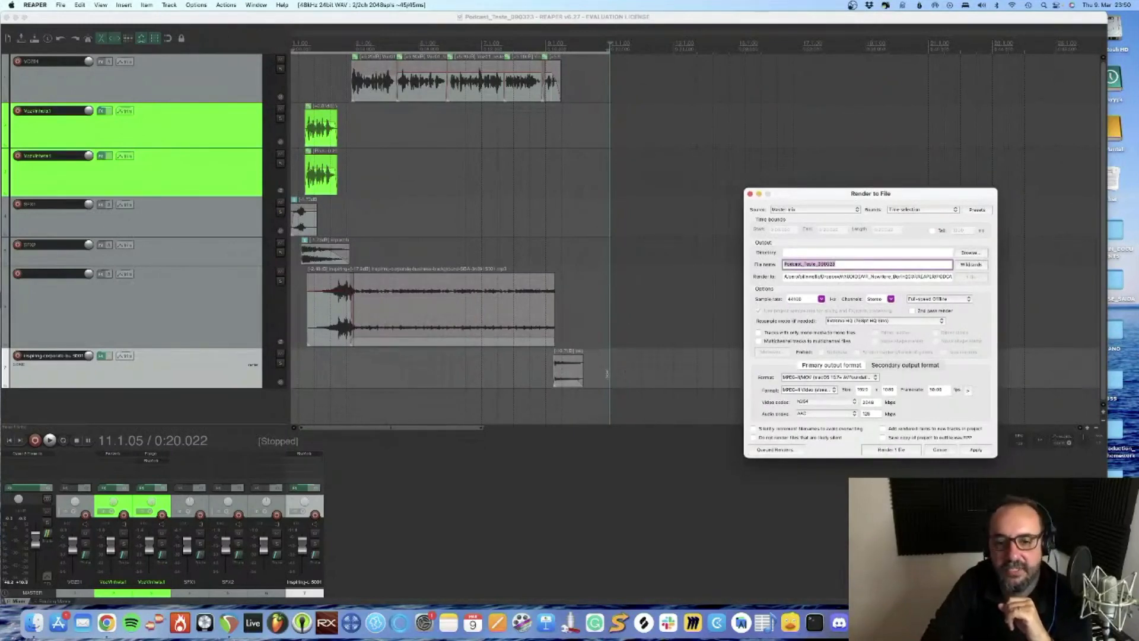
drag(867, 194, 514, 177)
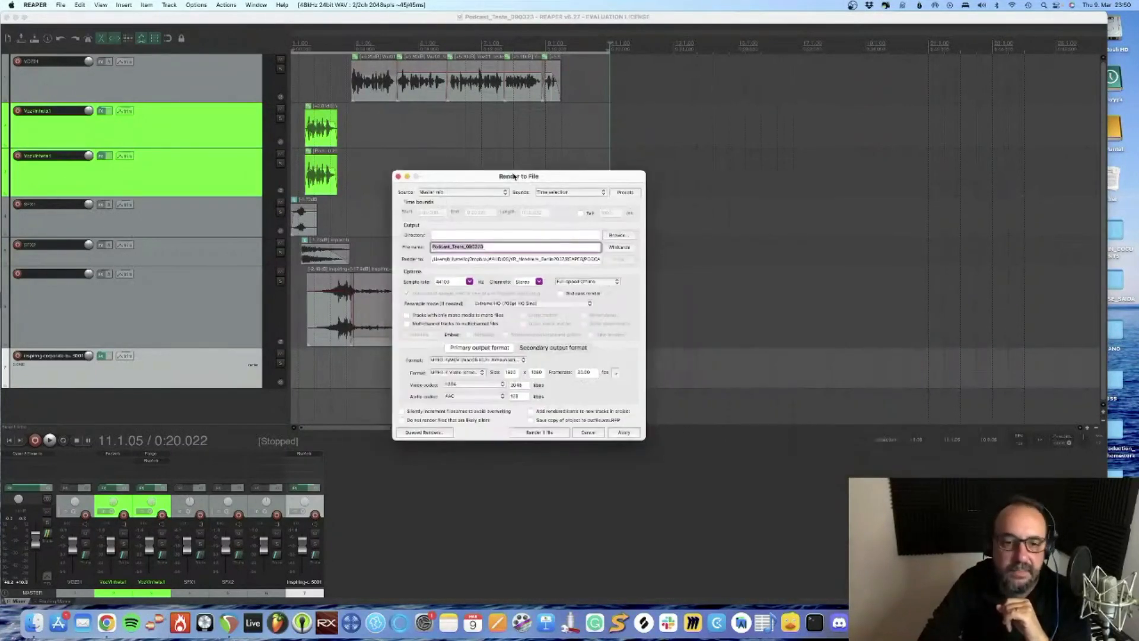
Set the primary output format of the render to WAV
click(465, 360)
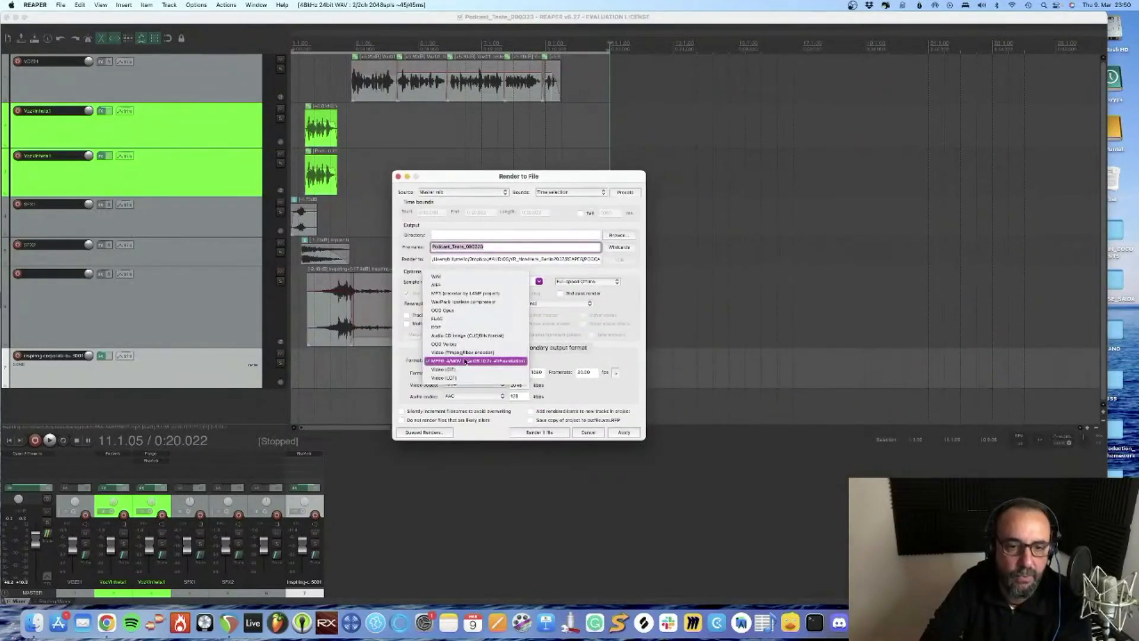
click(466, 361)
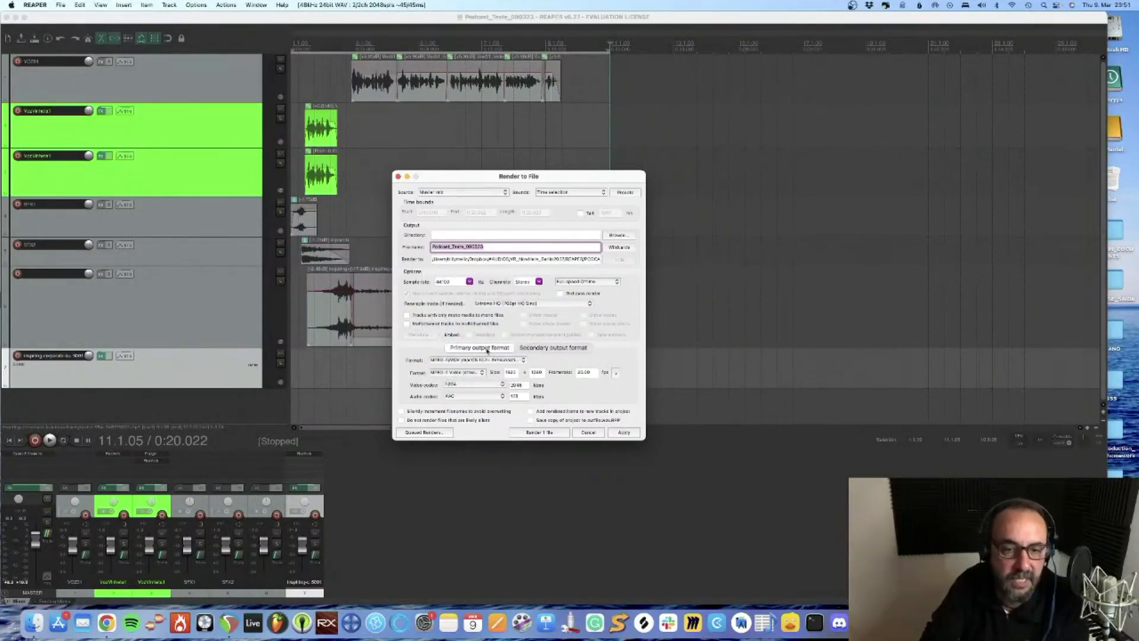
click(468, 360)
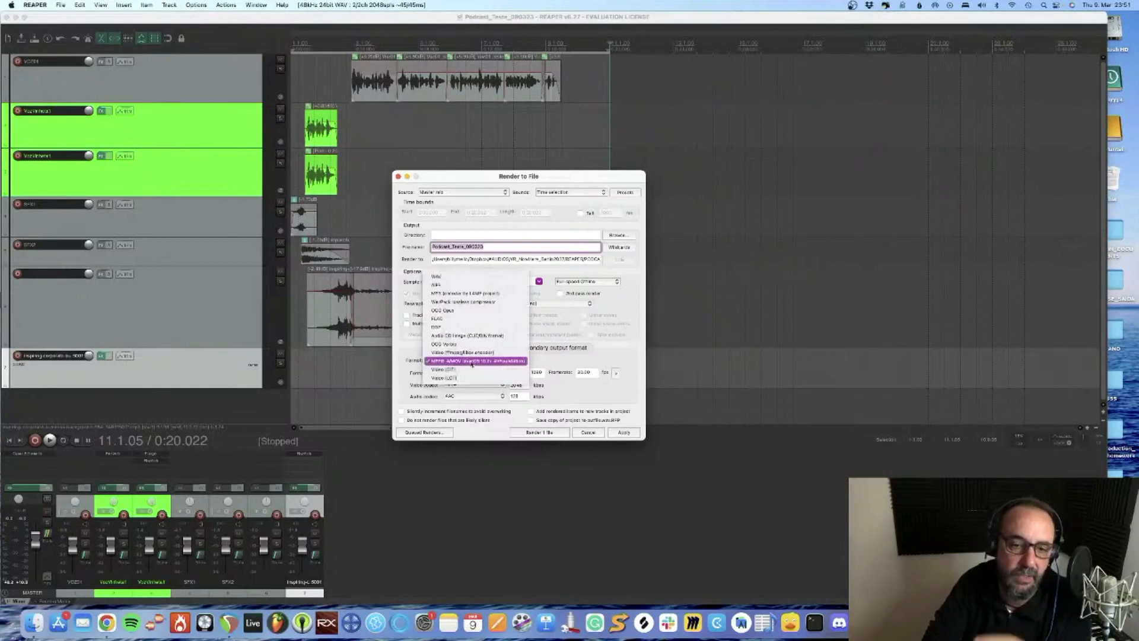
click(455, 277)
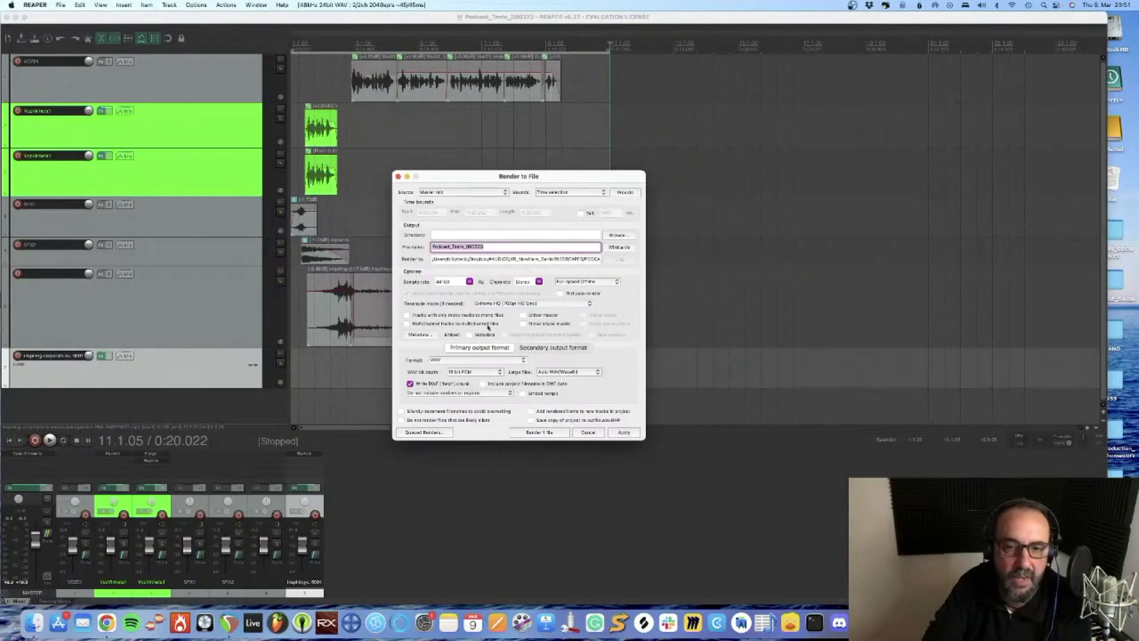
Create a new folder #PRONTOS inside PODCAST and choose it as the render's output directory
click(618, 236)
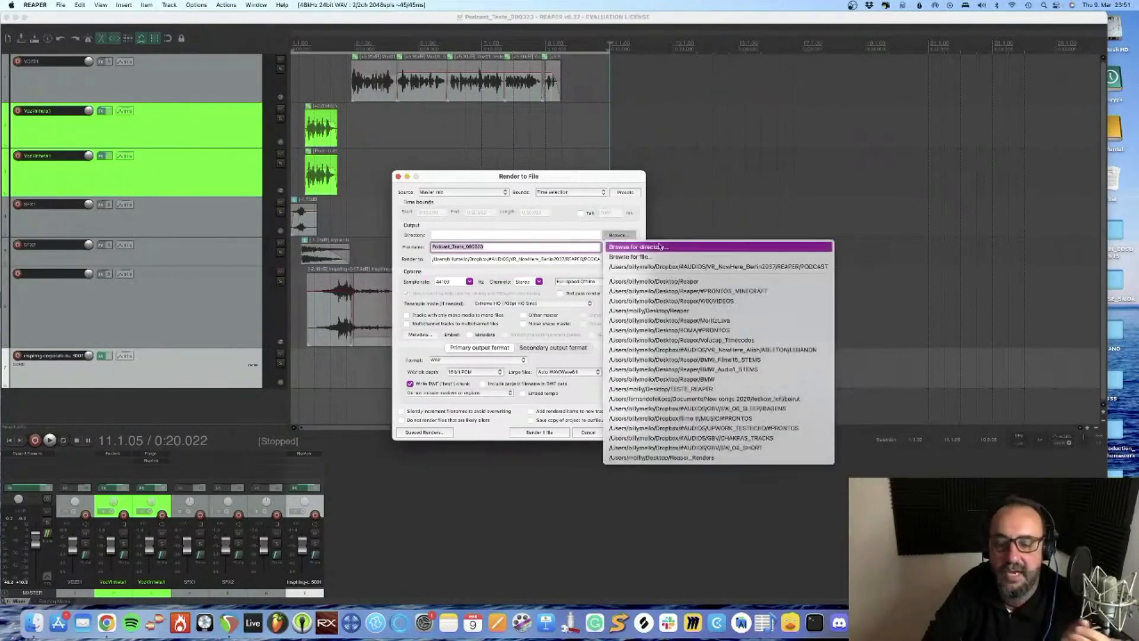
click(652, 249)
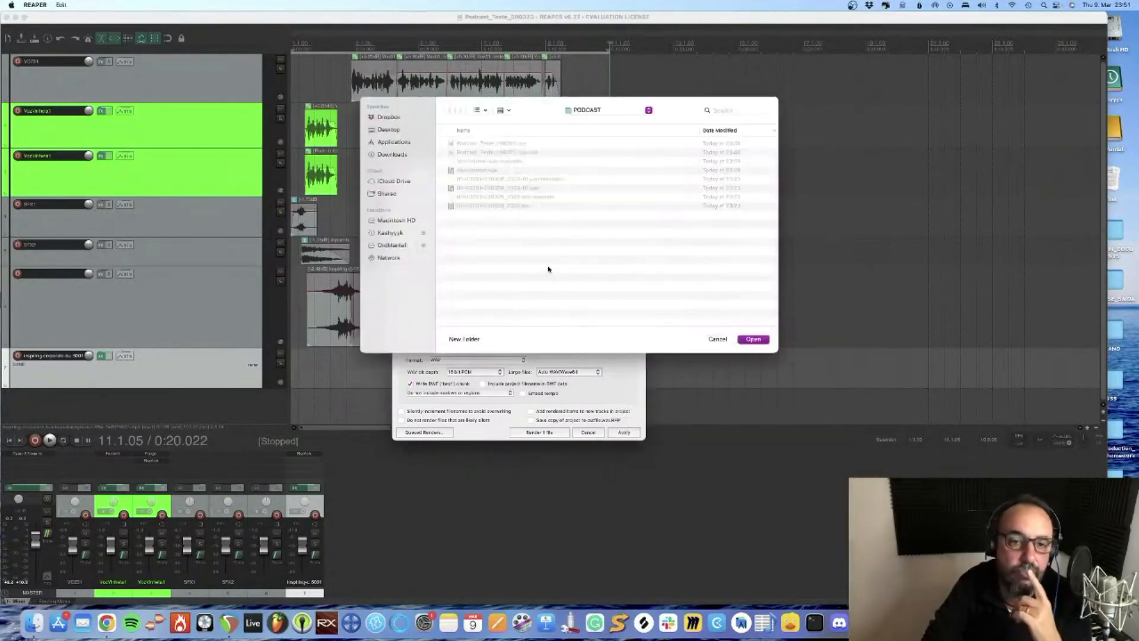
click(596, 110)
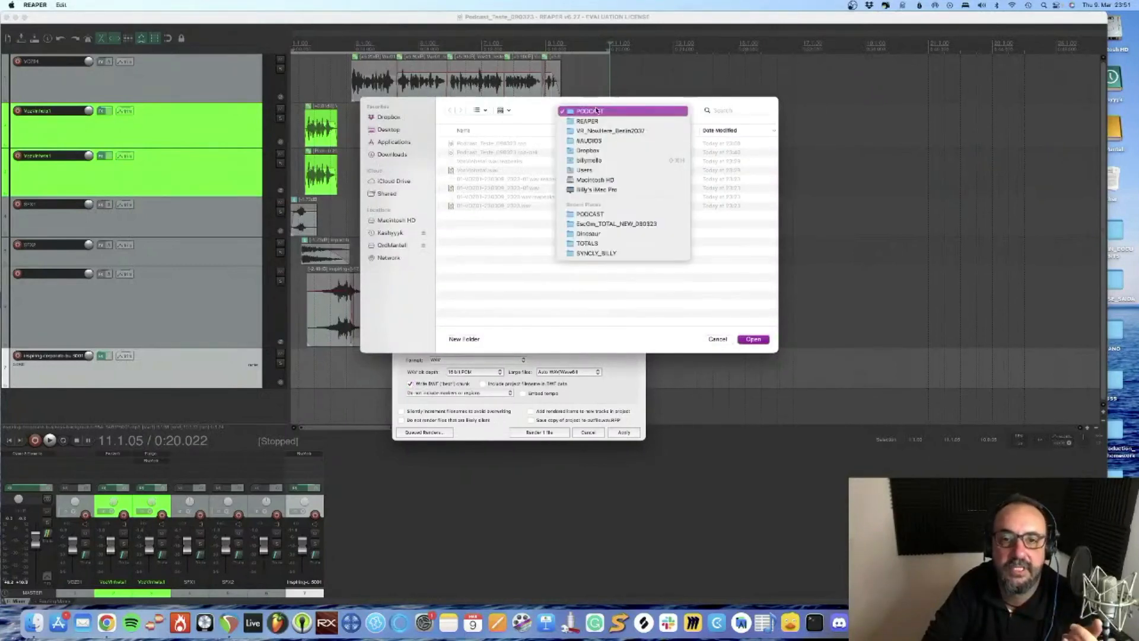
click(596, 110)
click(464, 339)
text(S)
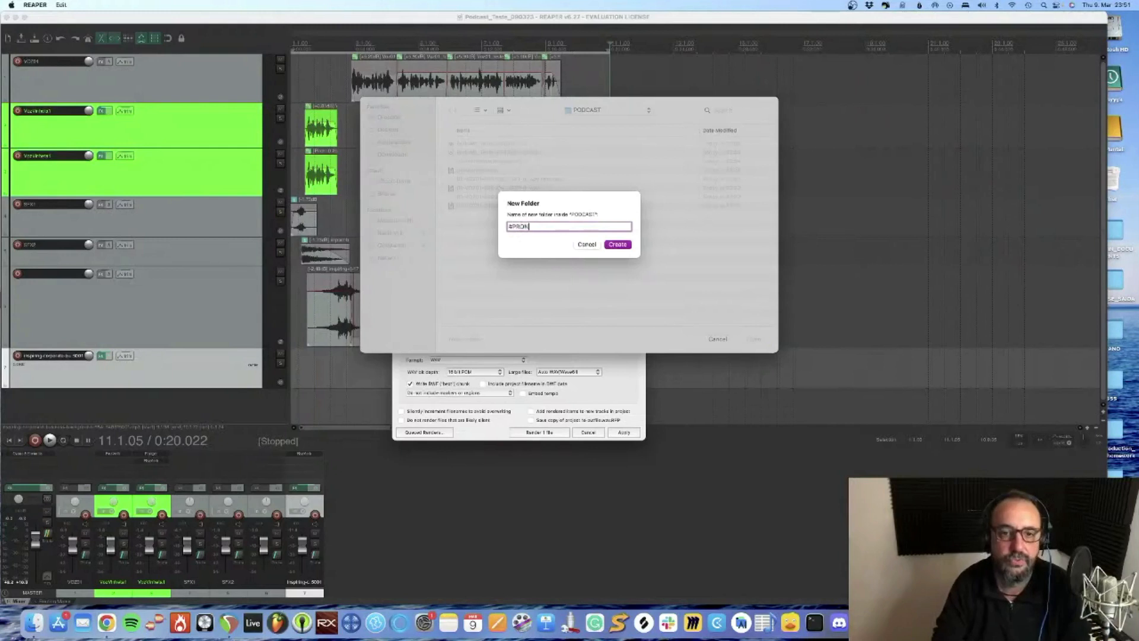
text(PRONTOS)
key(Return)
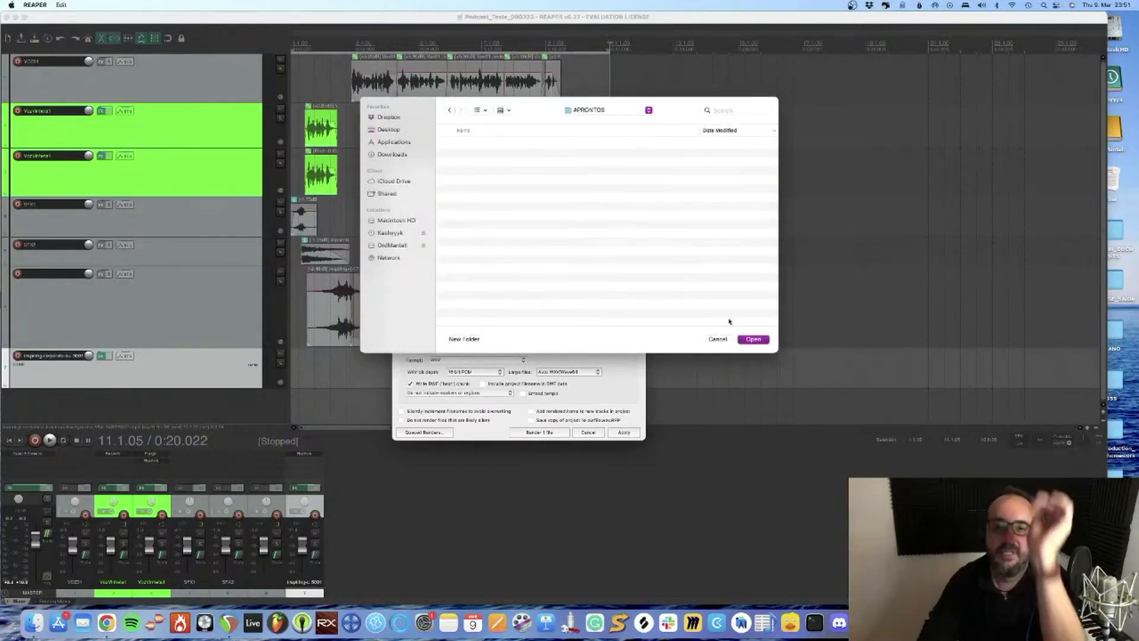
click(754, 339)
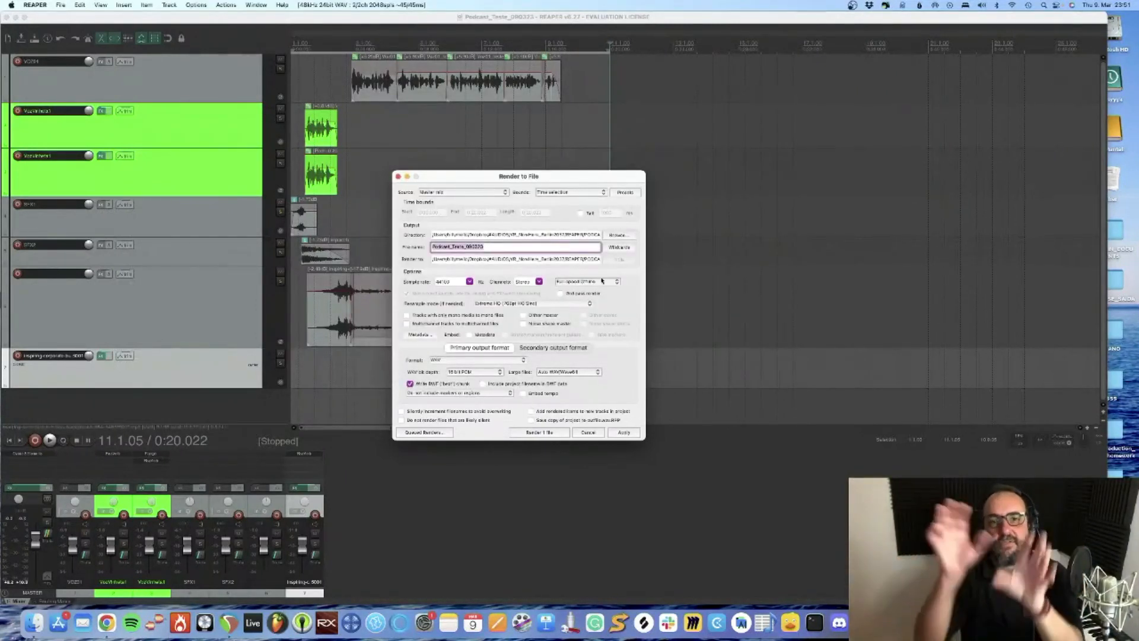
Apply the render settings, keep the Full-speed Offline mode, and render the file Podcast_Teste_090323
click(496, 249)
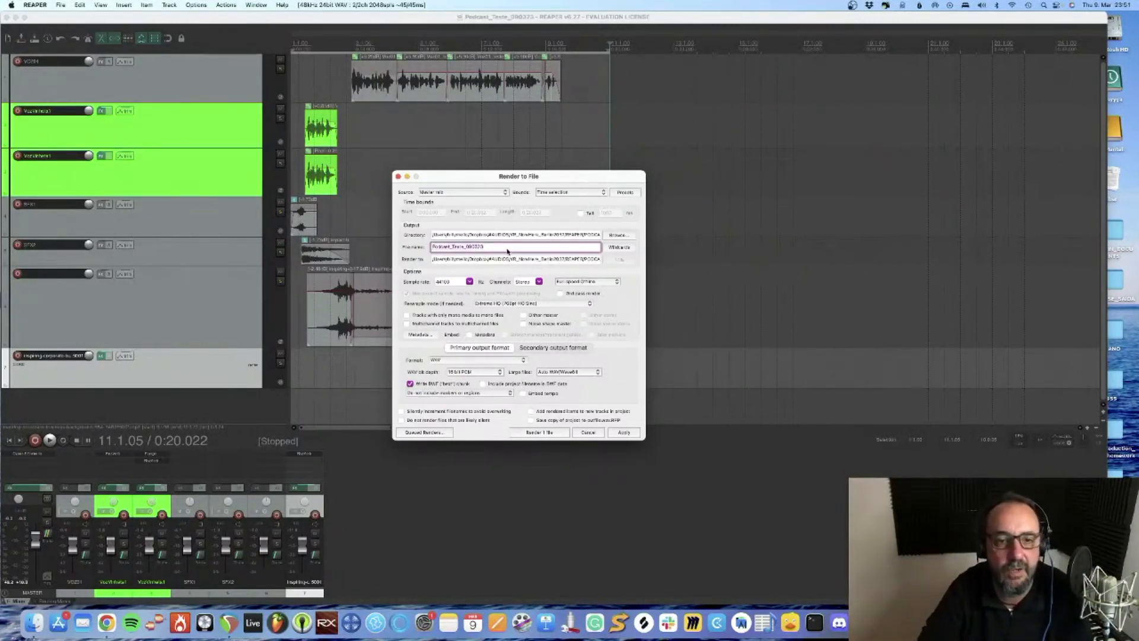
click(623, 433)
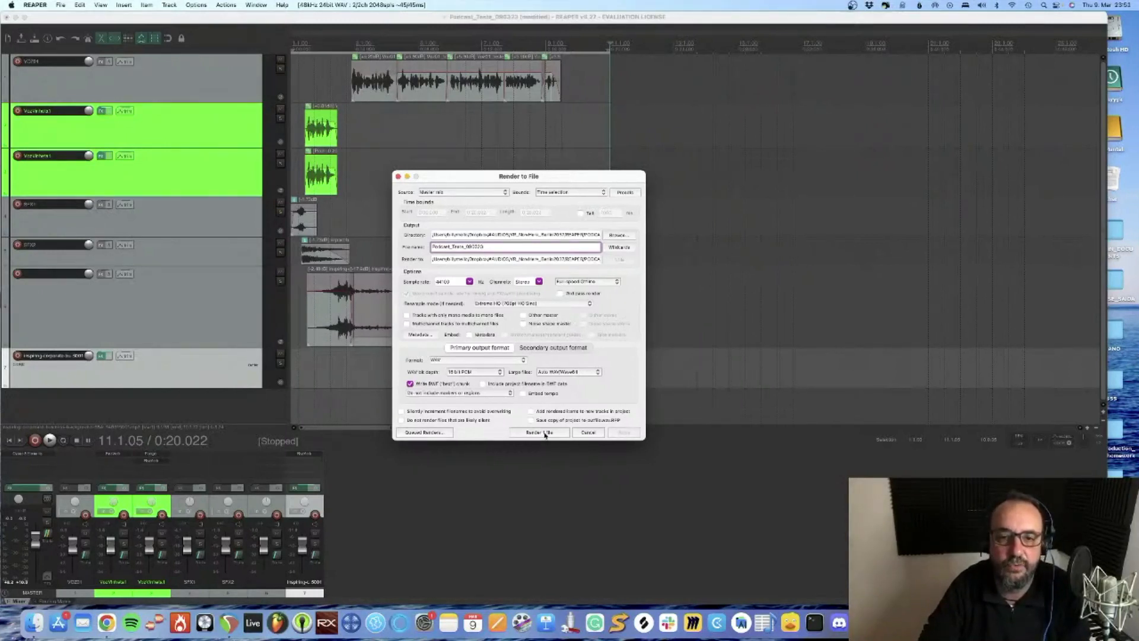
click(570, 282)
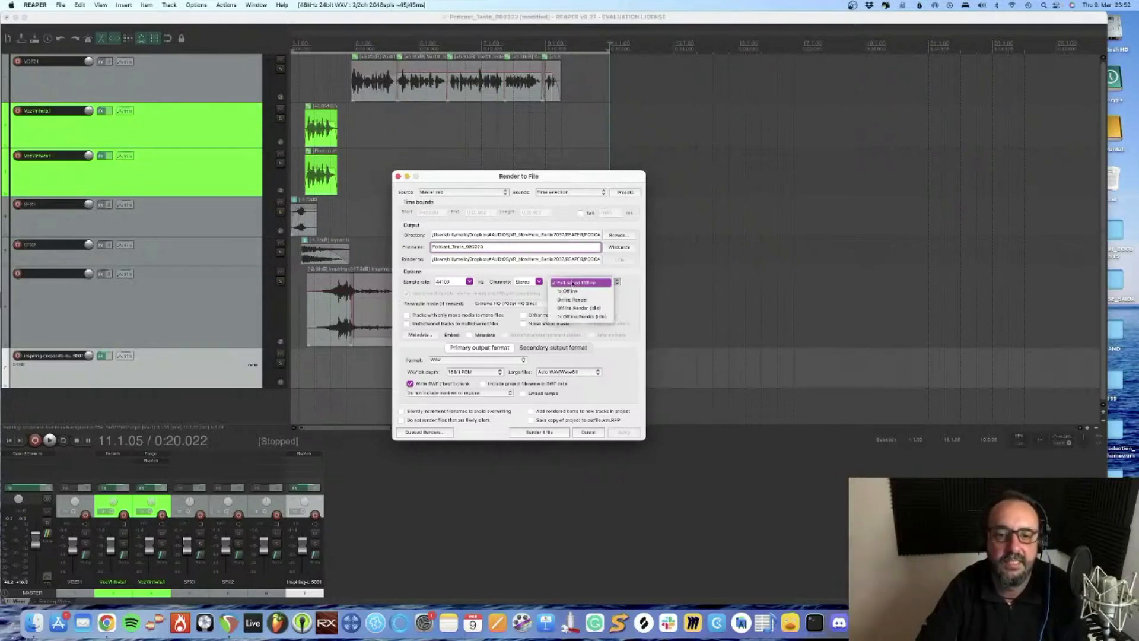
click(579, 283)
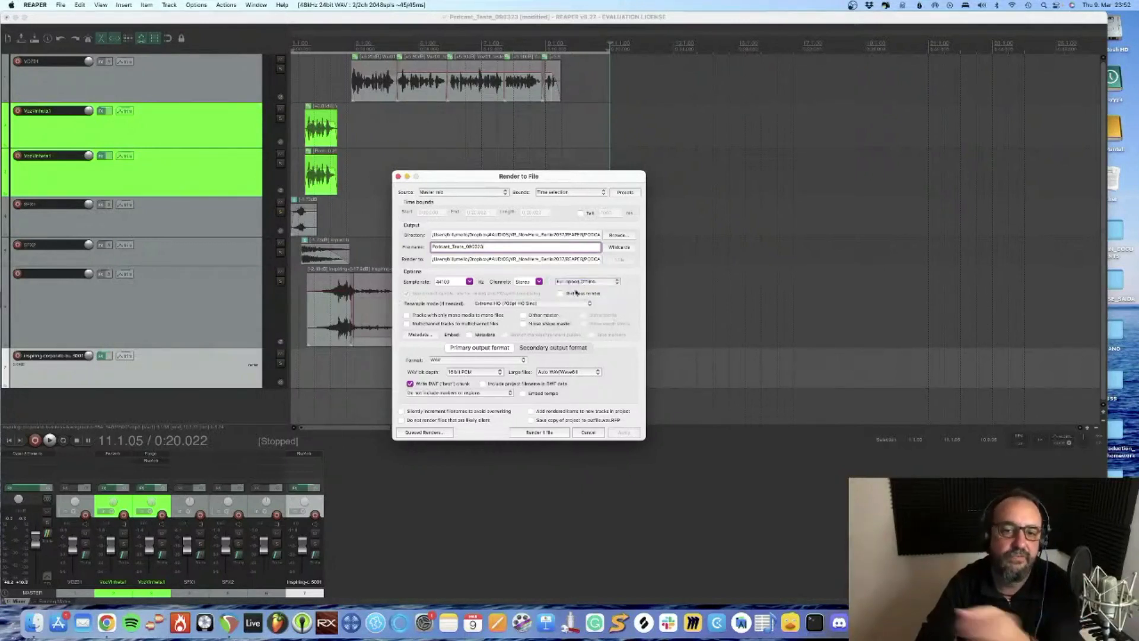
click(545, 433)
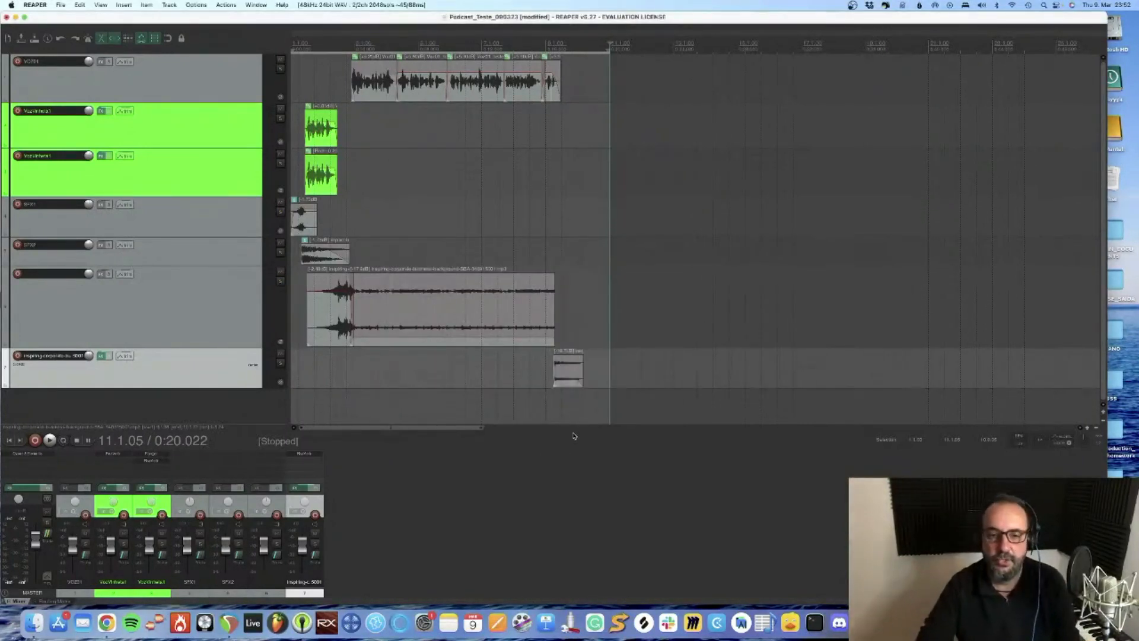
In Sound Studio, trim the silent tail of Podcast_Teste_090323.wav and fade out its end, finishing back in REAPER
key(super+Tab)
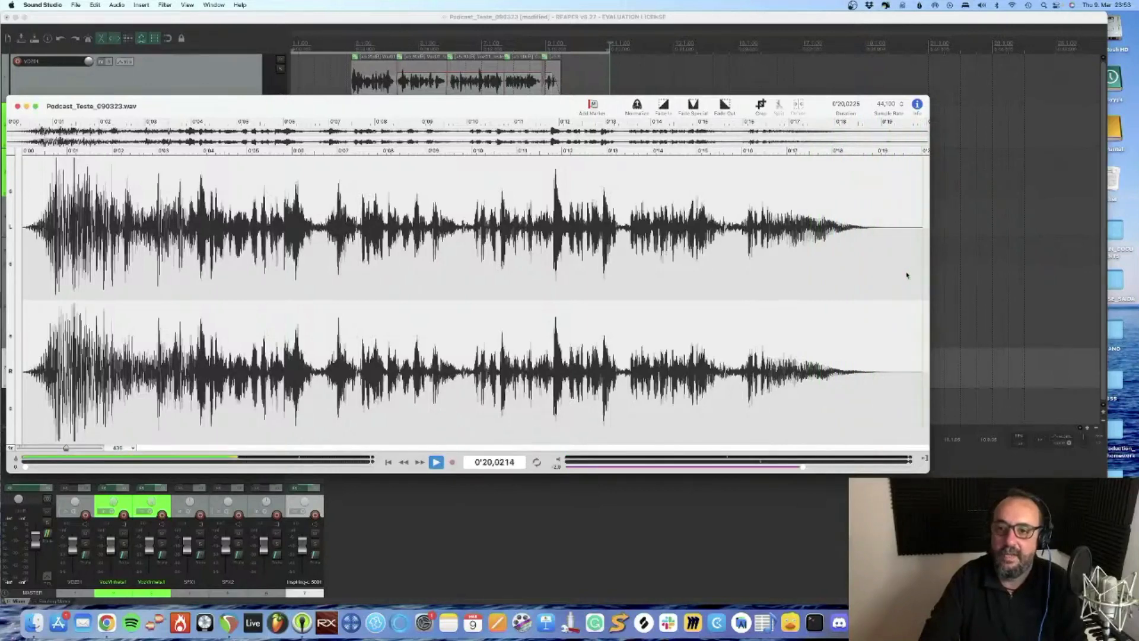
drag(897, 243, 963, 267)
key(BackSpace)
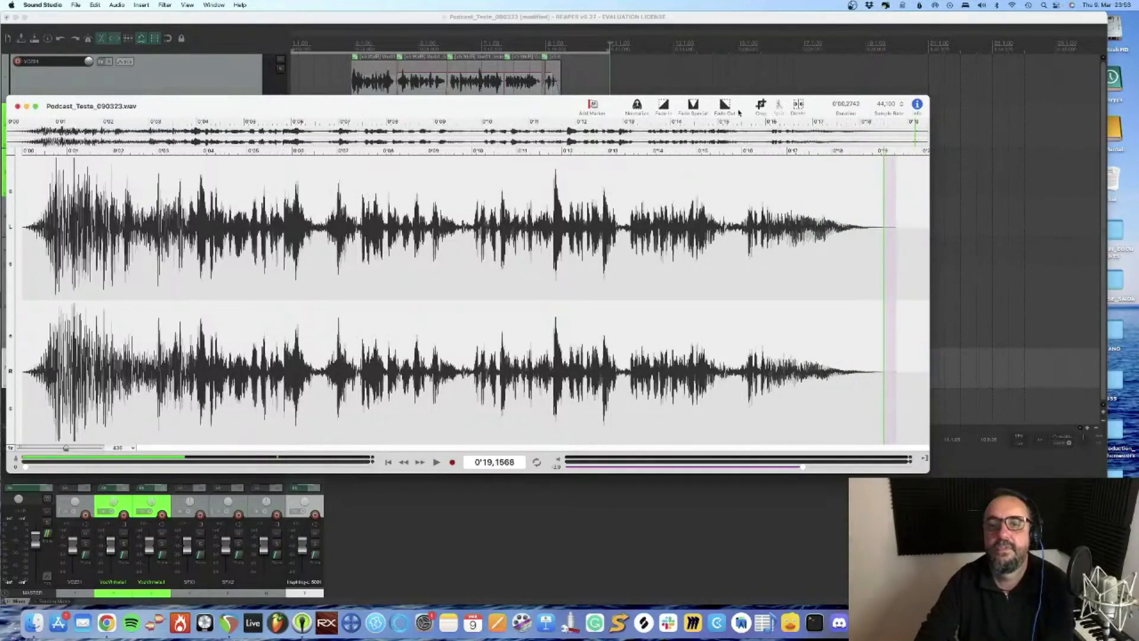
click(726, 107)
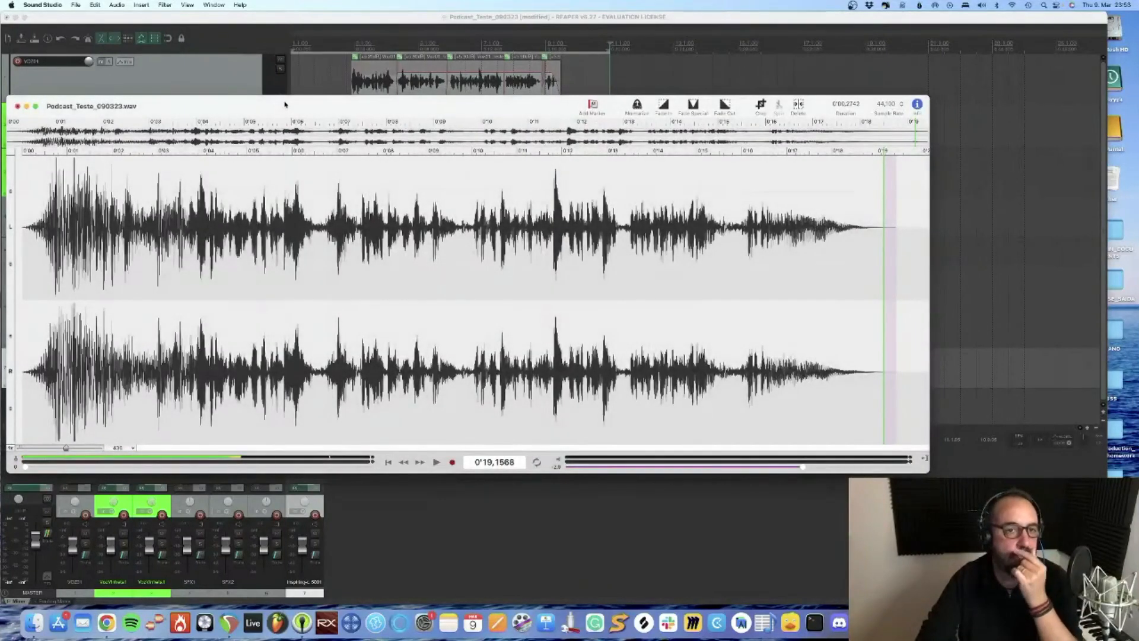
drag(287, 105, 419, 116)
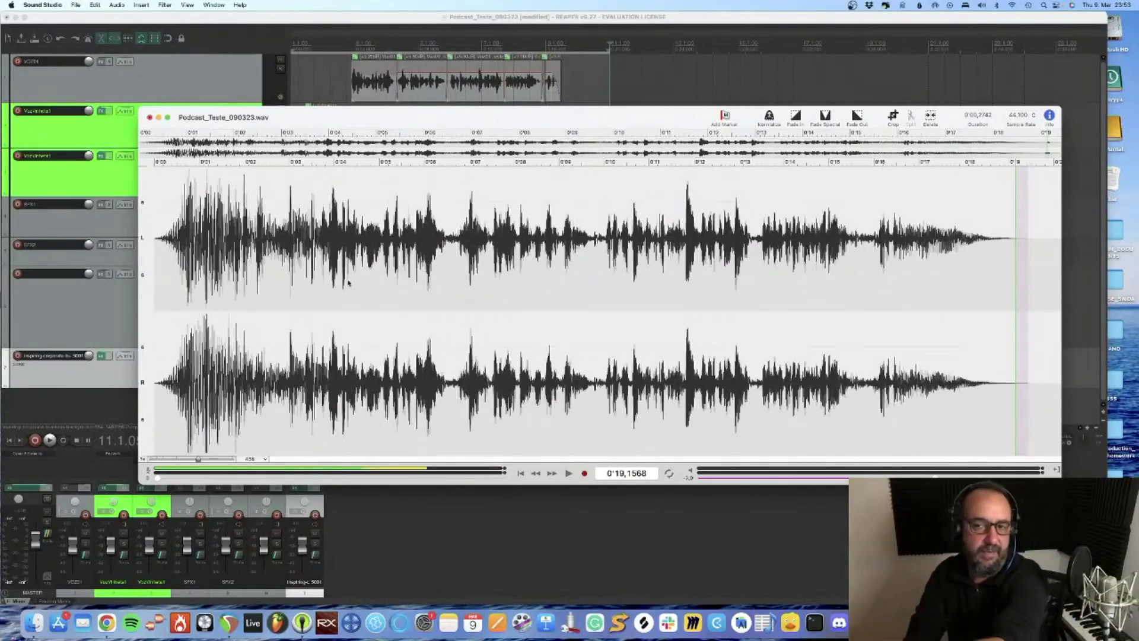
click(230, 16)
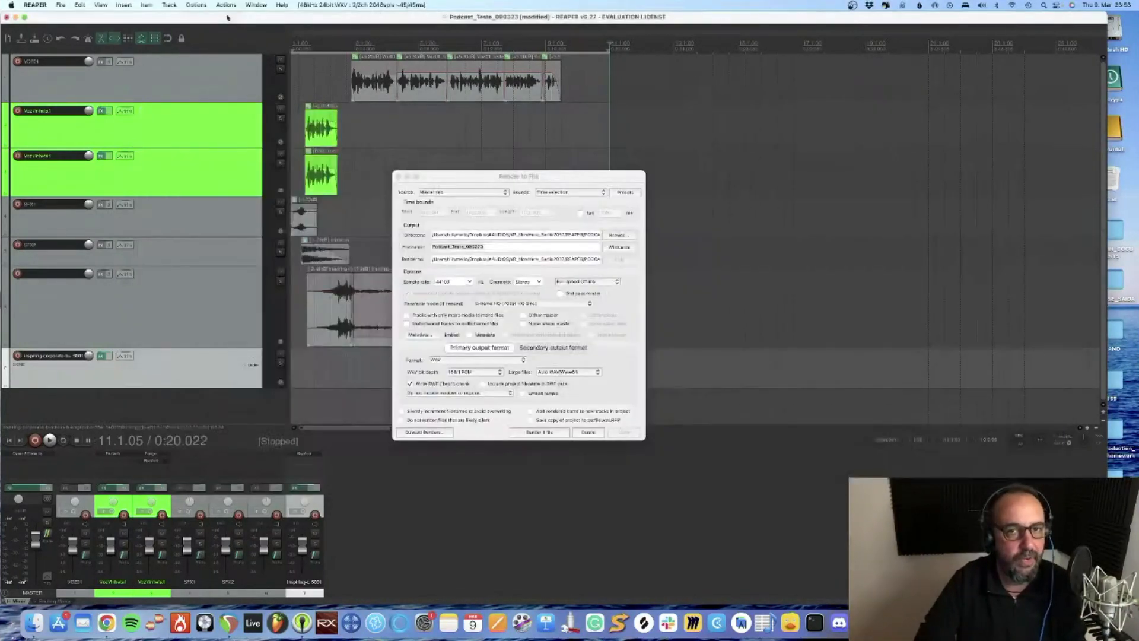
Close the render settings and lower the threshold of the Ozone maximizer on the master track to -2.6 dB
click(398, 177)
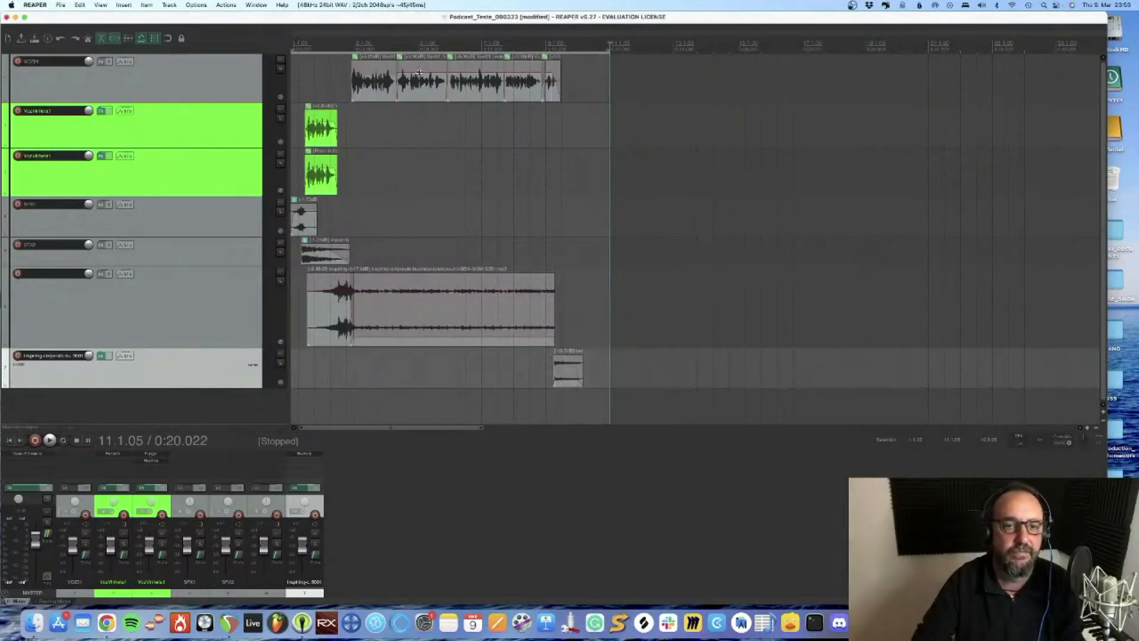
click(28, 488)
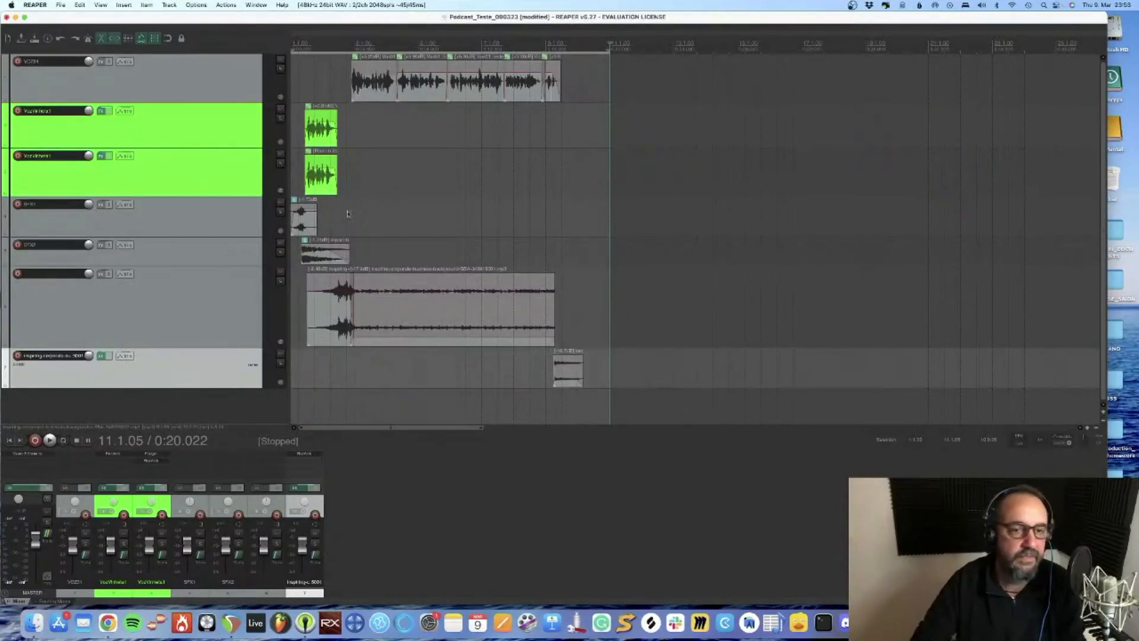
click(516, 250)
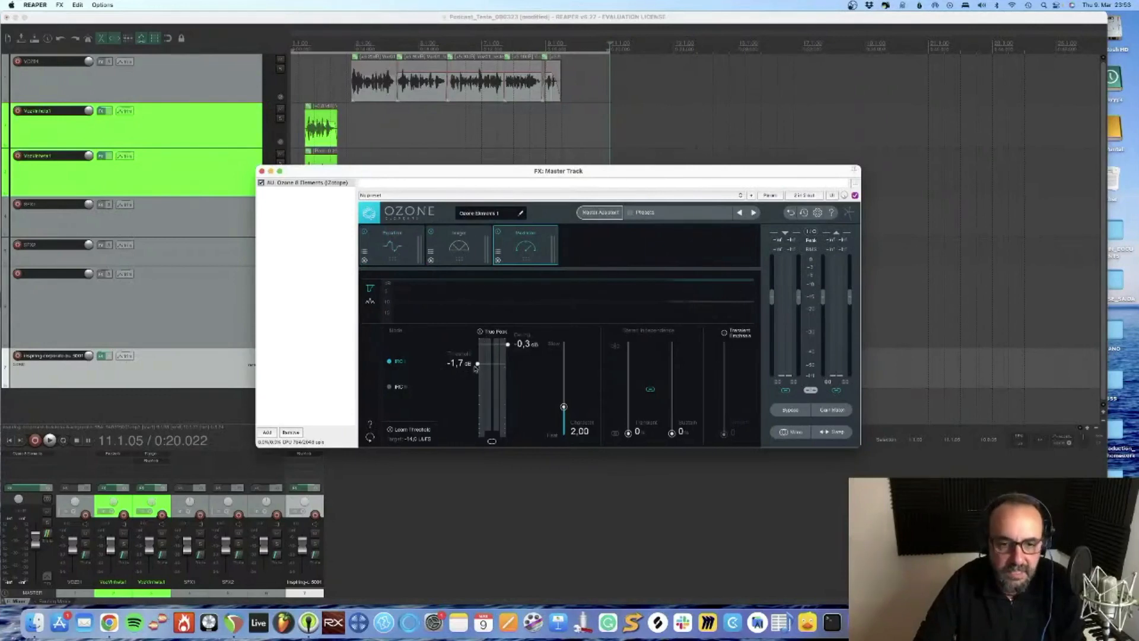
drag(478, 365, 478, 372)
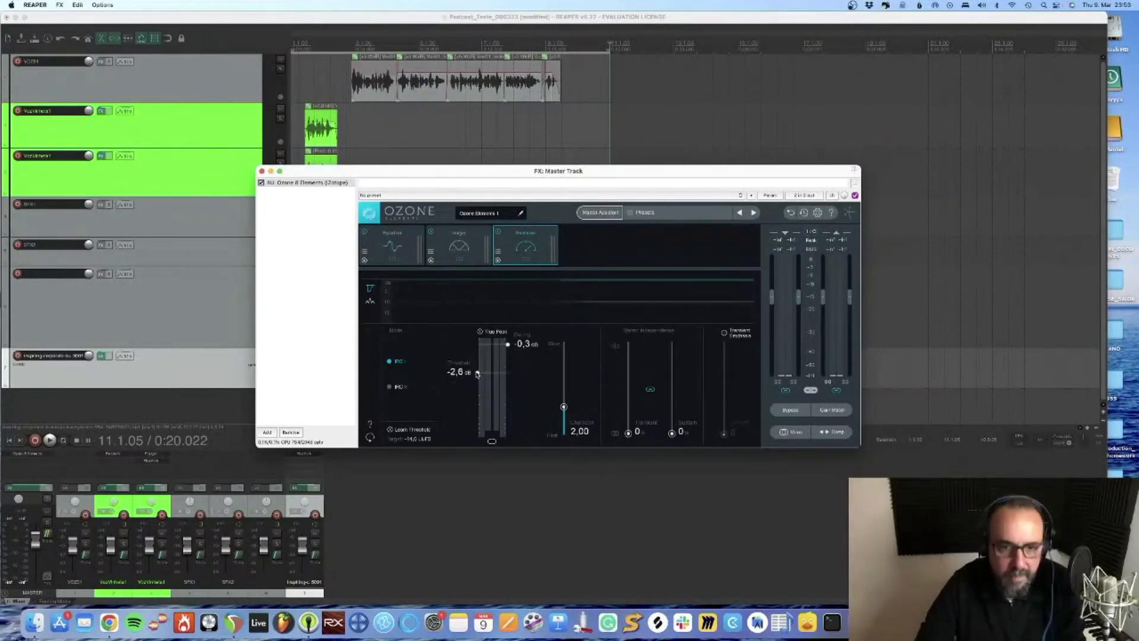
click(262, 171)
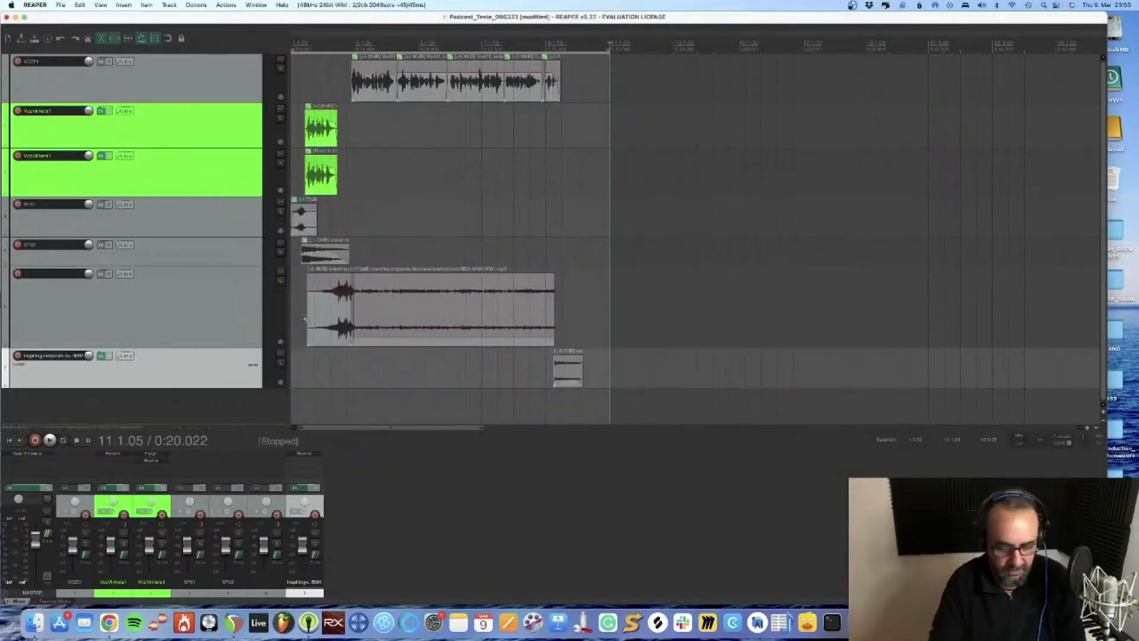
Render Podcast_Teste_090323 again with the same settings, overwriting the existing WAV file
key(super+alt+r)
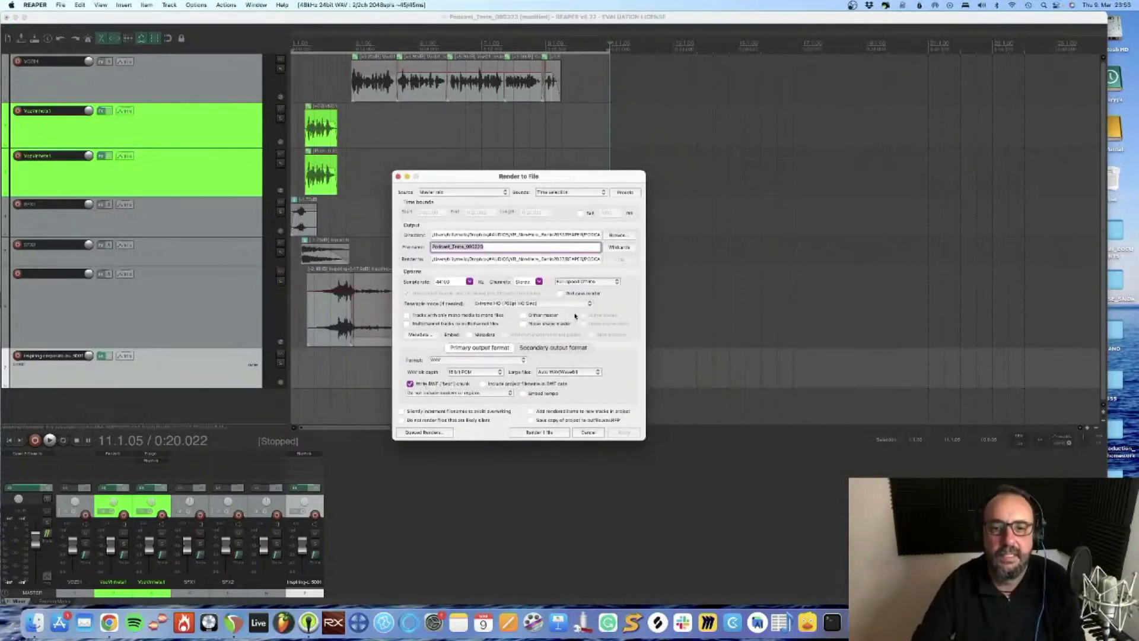
click(536, 432)
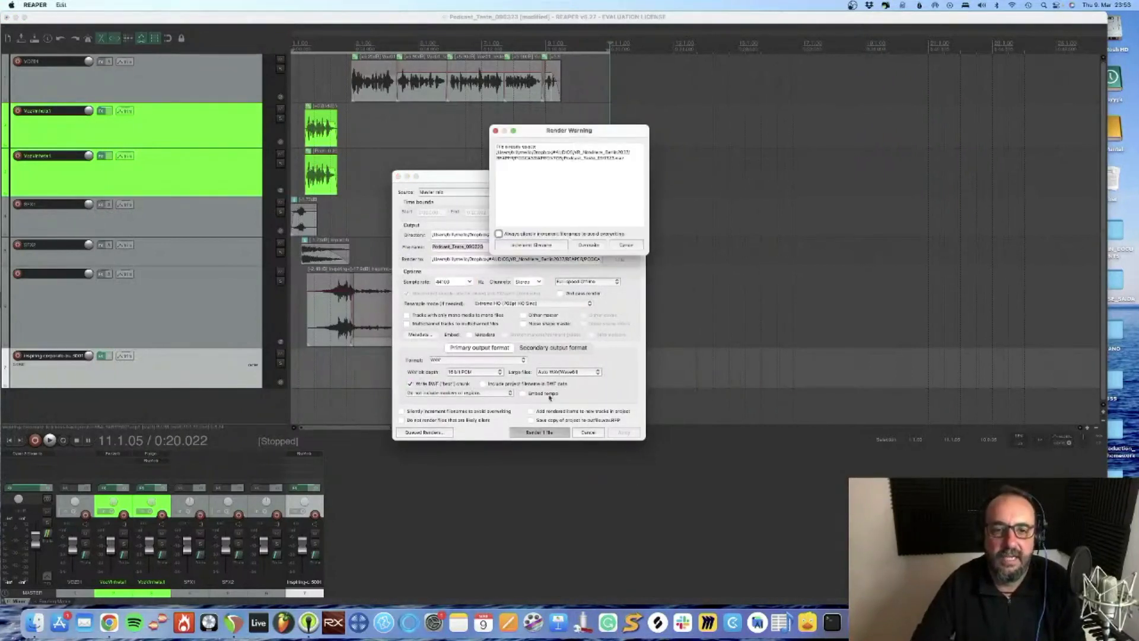
click(587, 246)
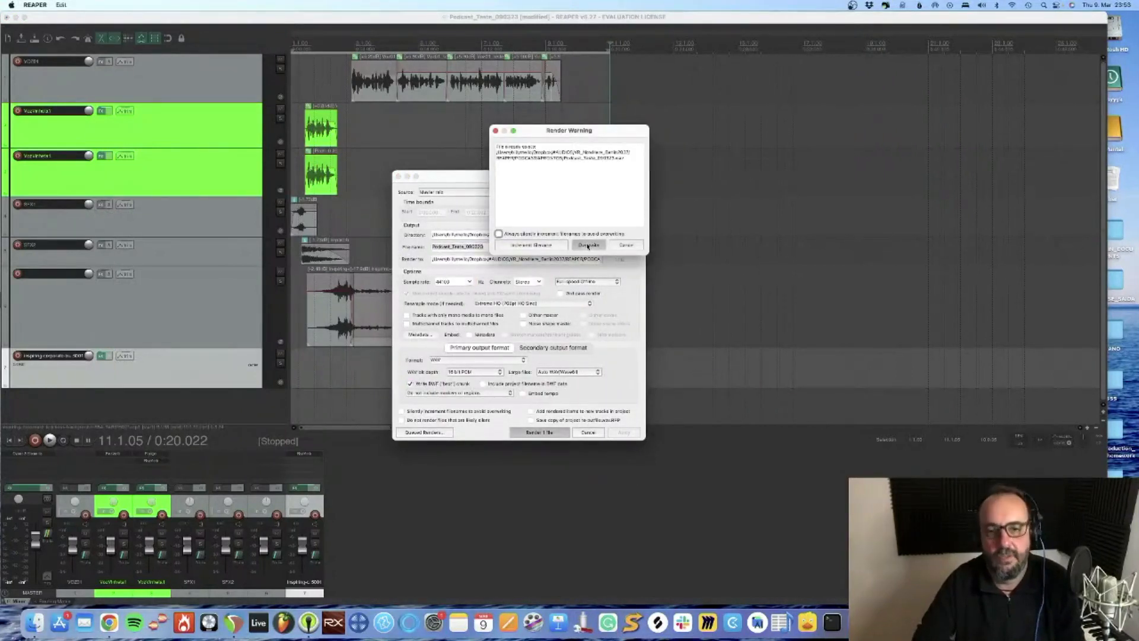
Quit Sound Studio without saving the old edits and reopen the new Podcast_Teste_090323.wav from the #PRONTOS folder
key(super+Tab)
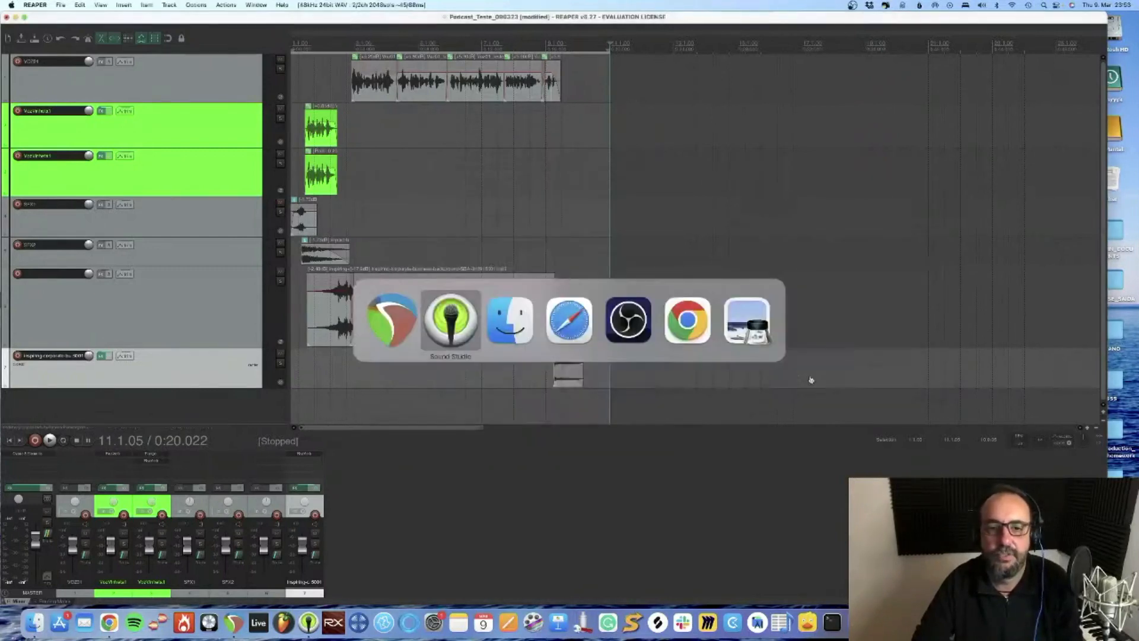
key(super+Tab)
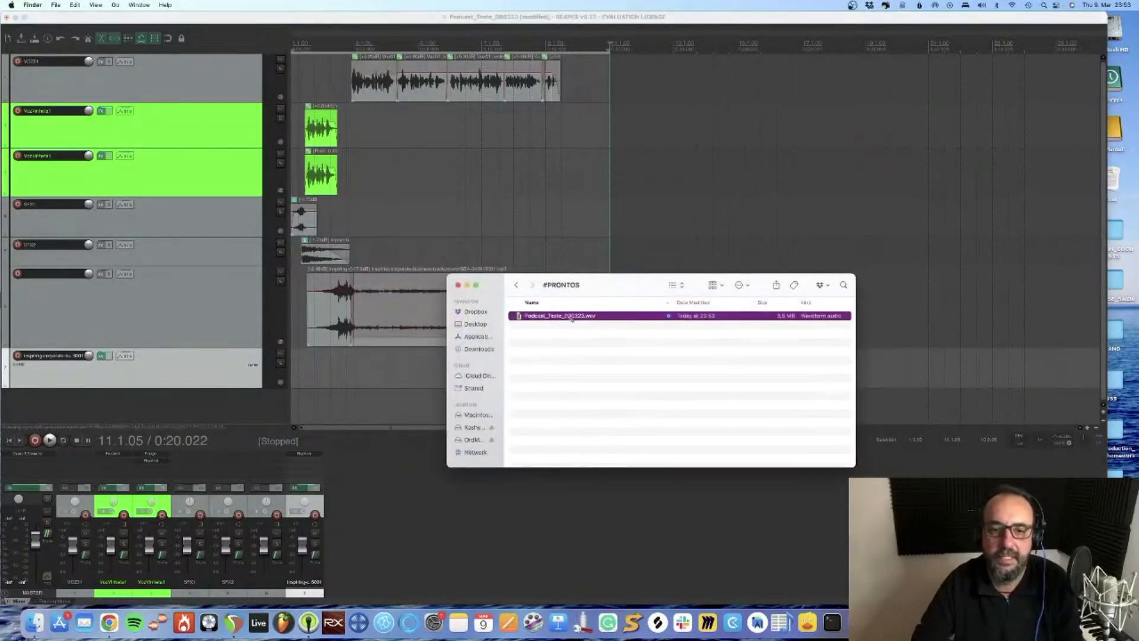
double_click(571, 316)
key(super+q)
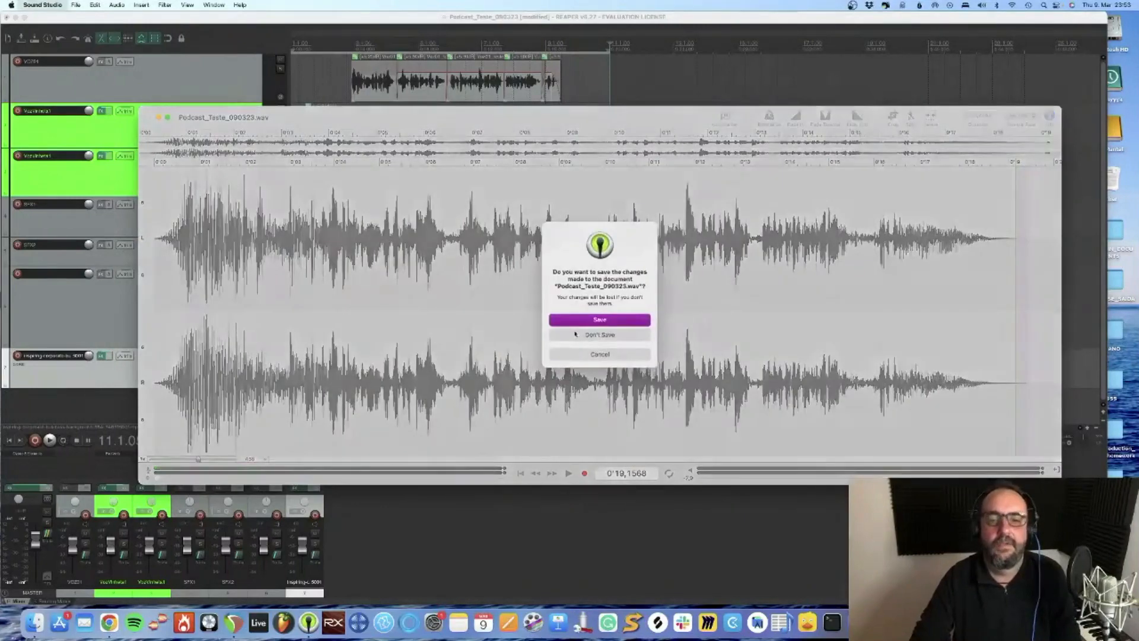
click(603, 334)
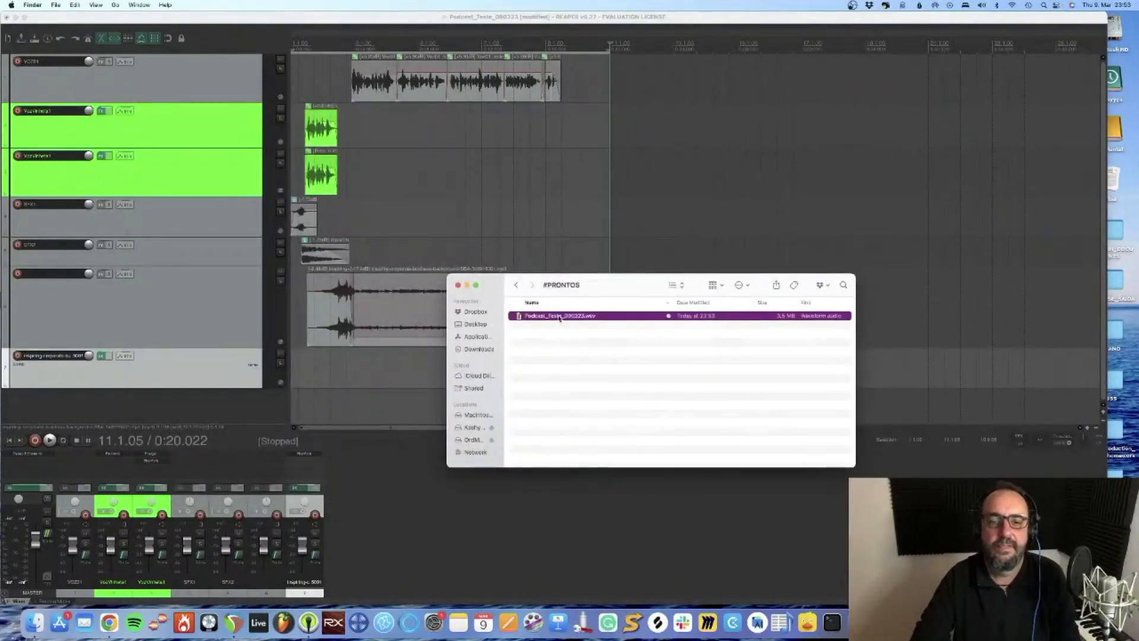
double_click(559, 316)
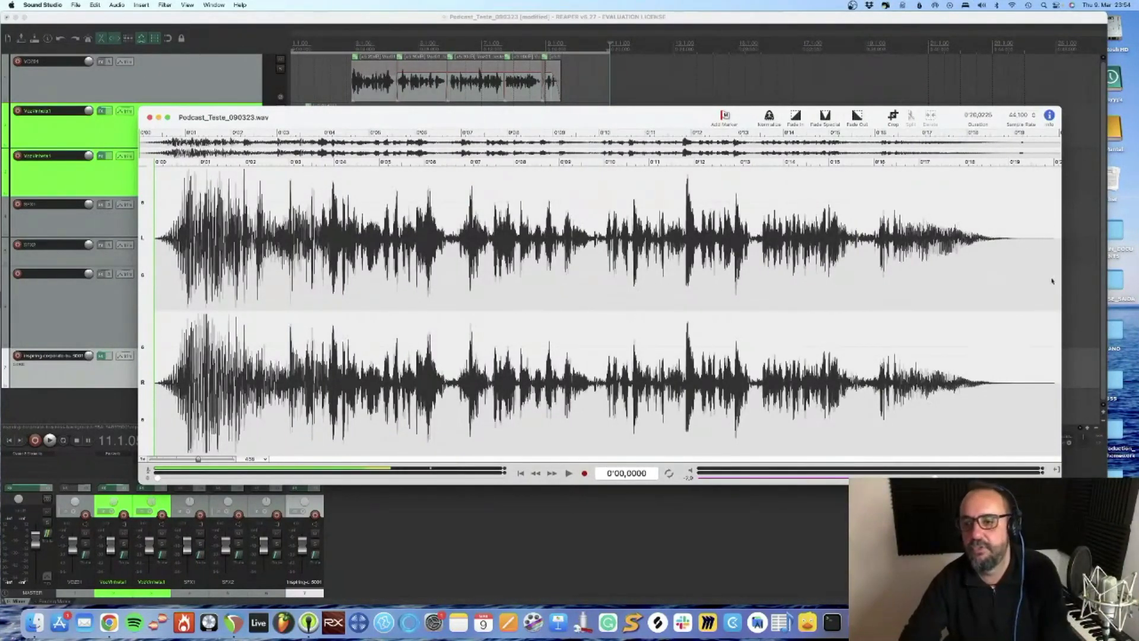
Play the end of Podcast_Teste_090323.wav, delete its silent tail and fade out the final stretch
click(976, 259)
key(space)
key(space)
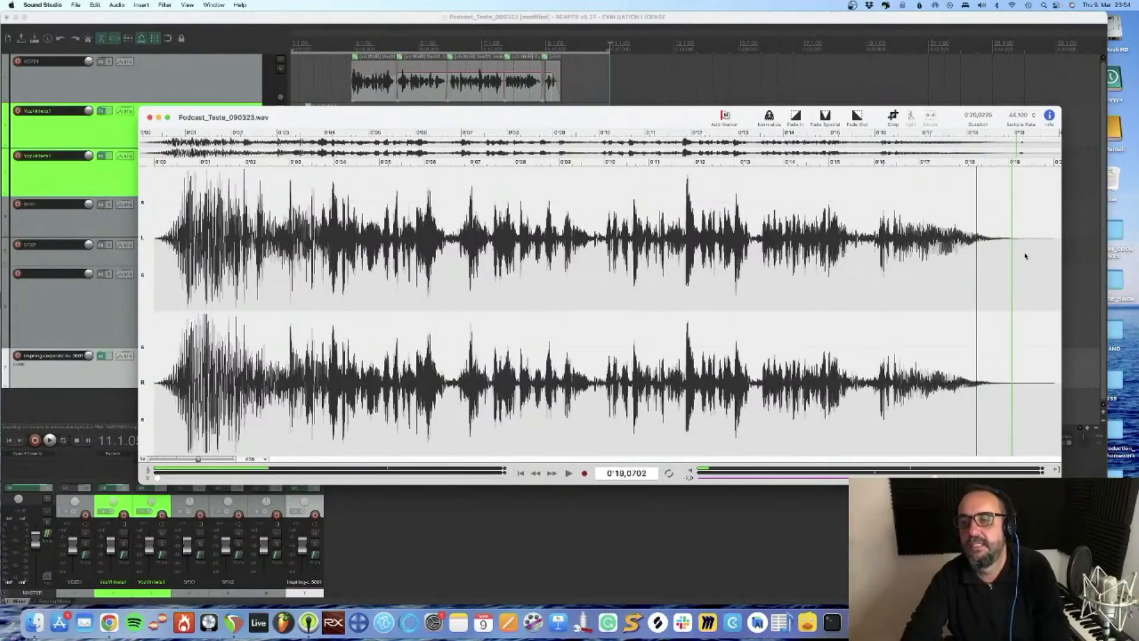
mouse_move(1024, 254)
mouse_down()
mouse_move(1055, 256)
mouse_move(1028, 257)
mouse_up()
key(Delete)
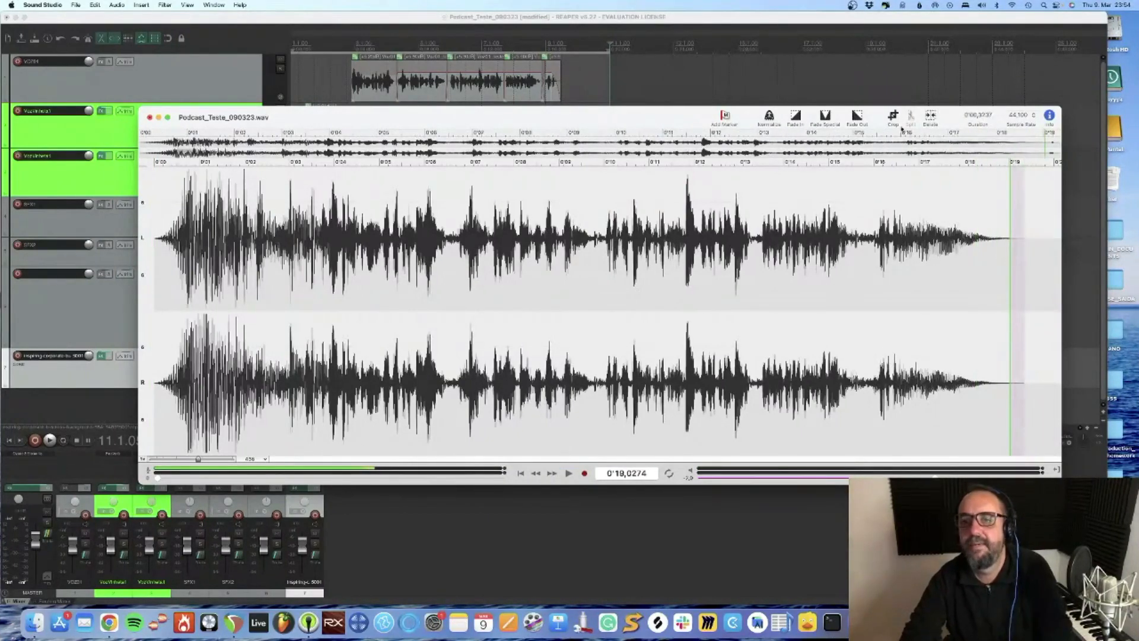
click(858, 116)
click(657, 305)
click(679, 306)
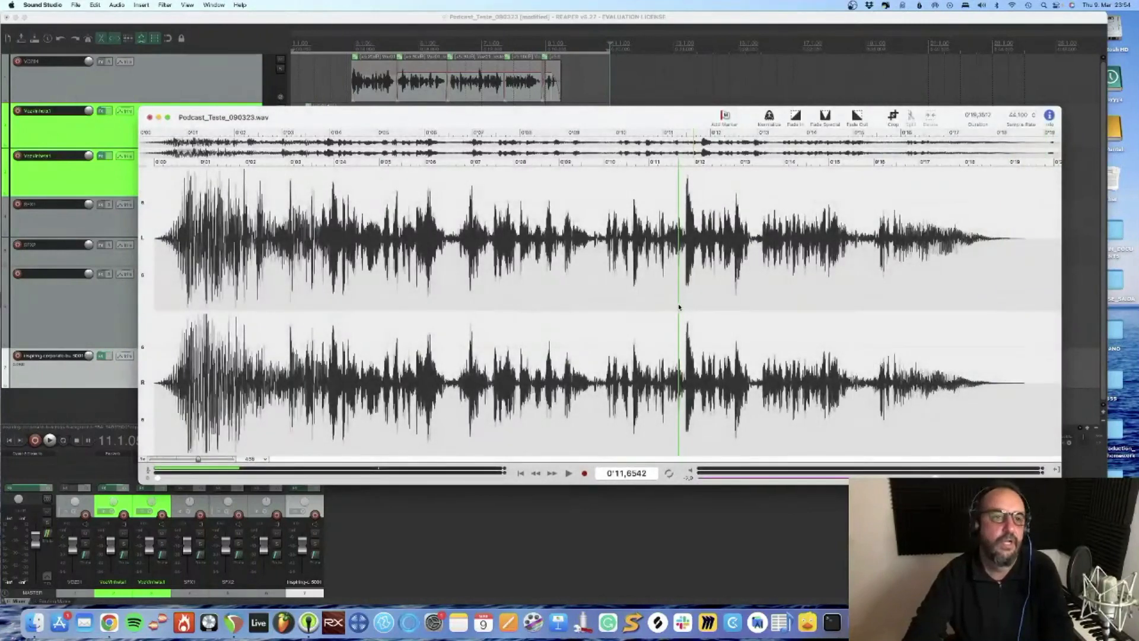